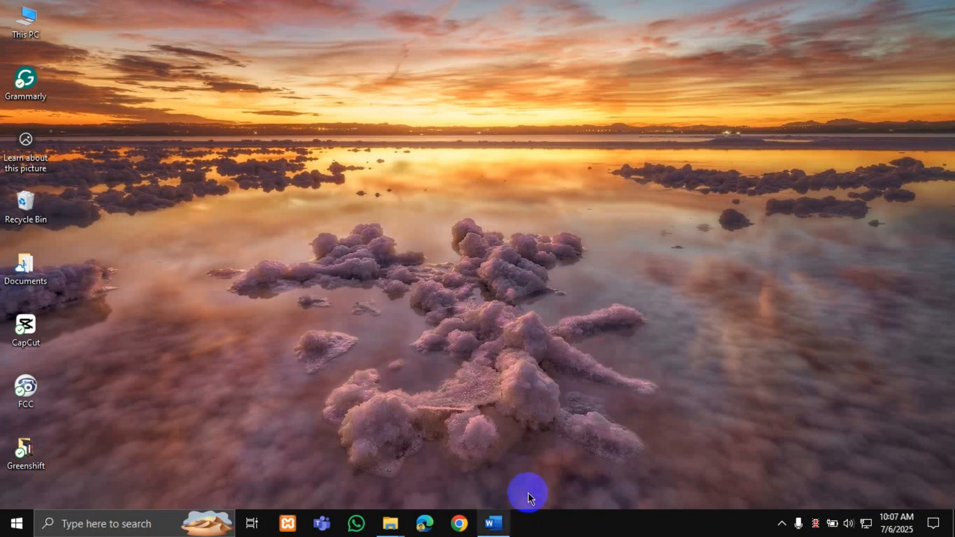
Switch to the blank Document1 in Word and apply the Normal page margins of 1" on every side.
click(499, 524)
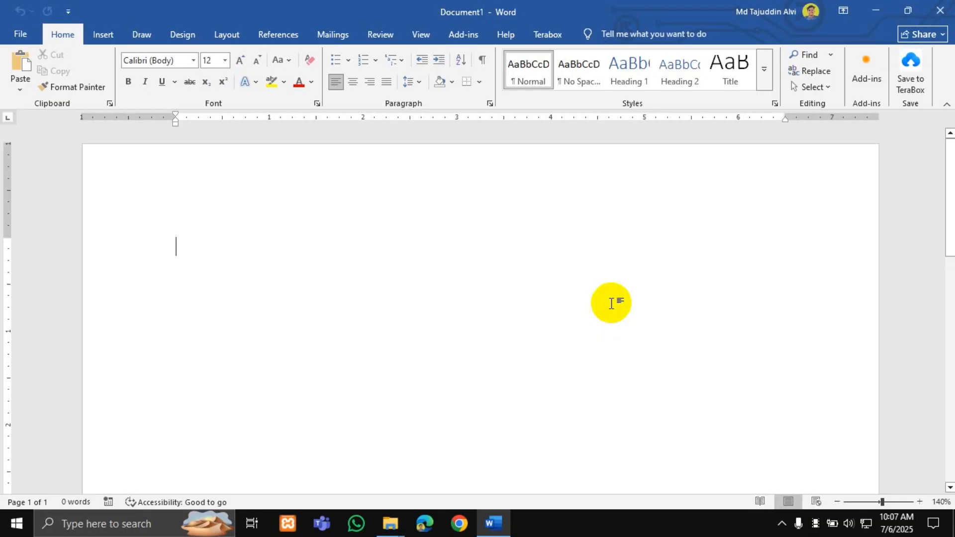
click(458, 292)
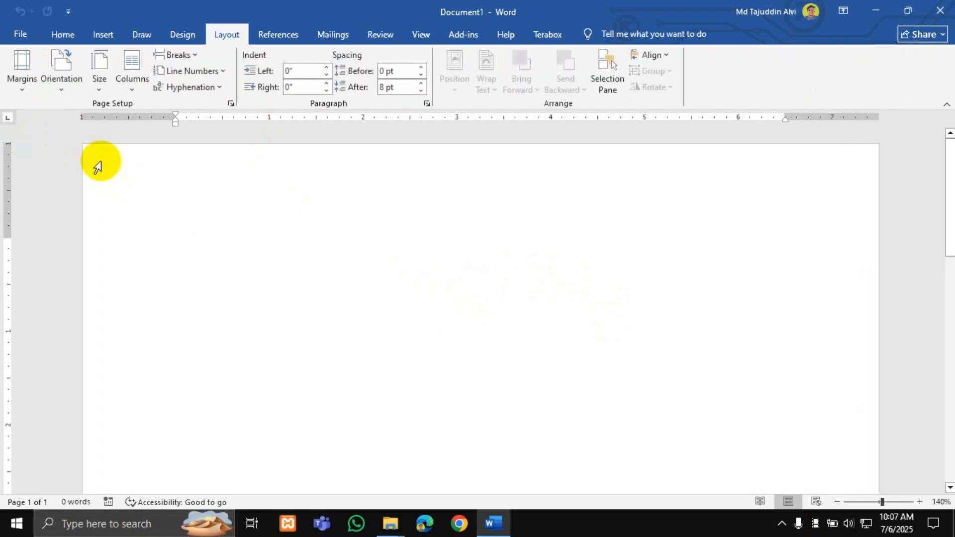
click(20, 85)
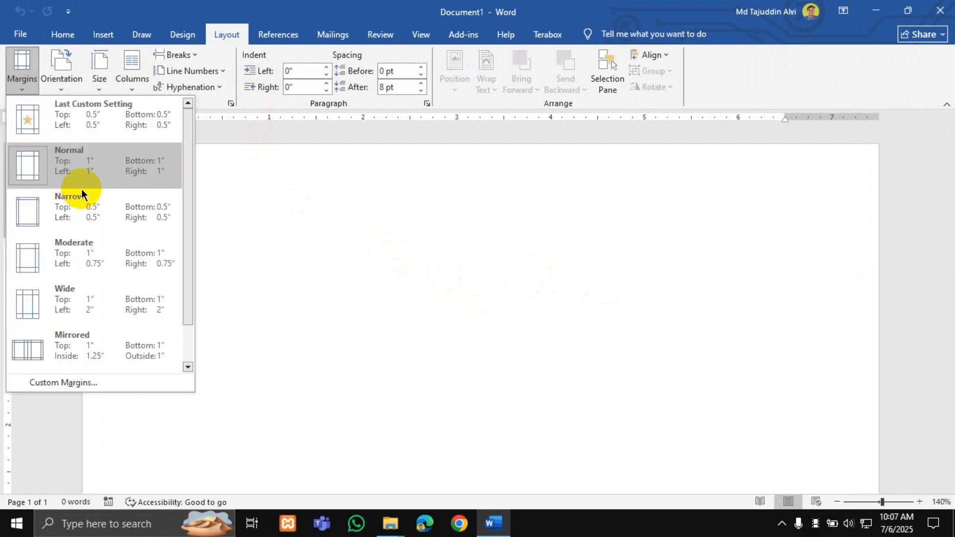
click(85, 171)
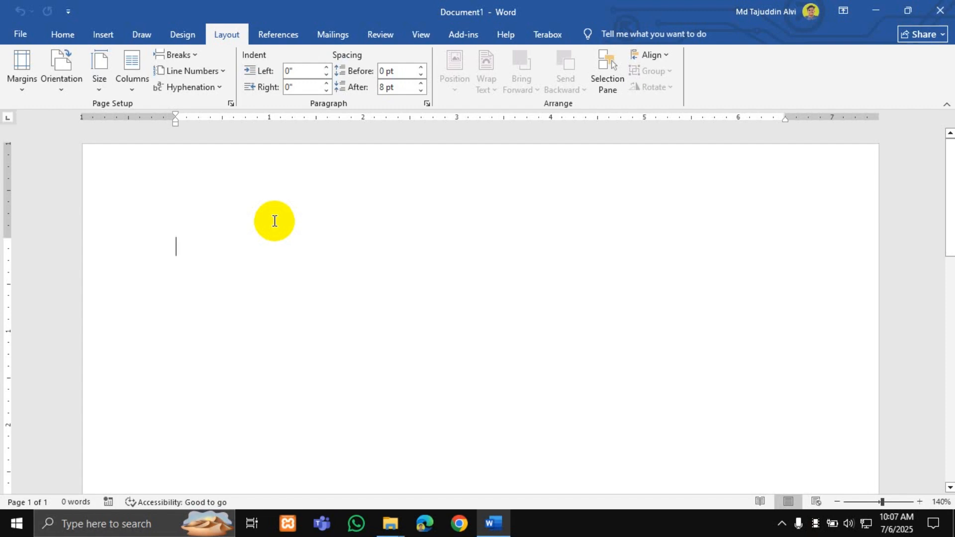
Set the page orientation to Portrait and the paper size to A4 (8.27" x 11.69").
click(49, 89)
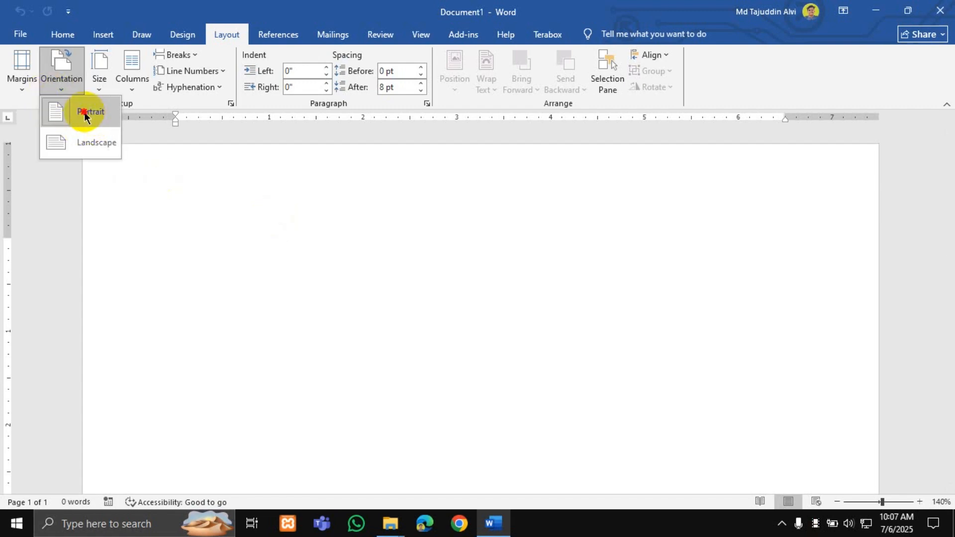
click(85, 113)
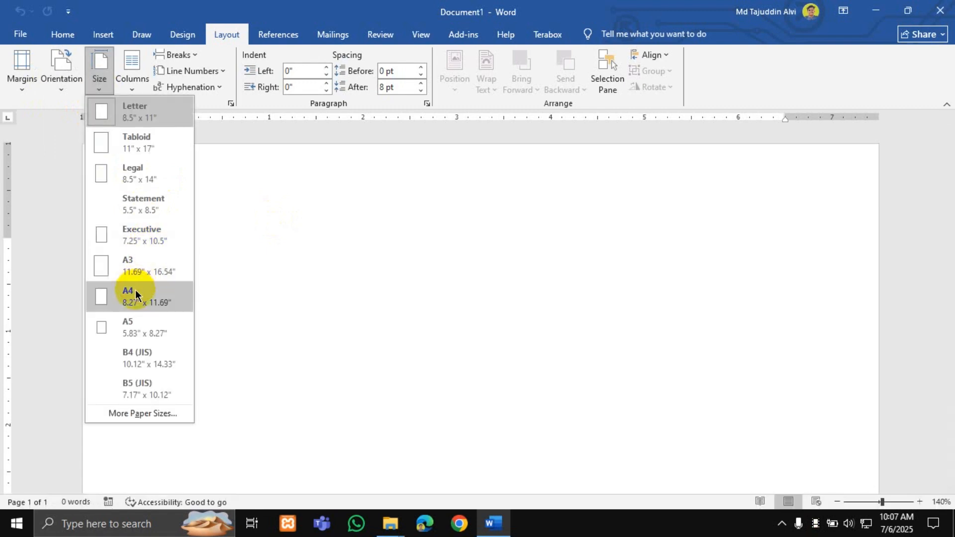
click(135, 294)
ctrl+scroll(263, 282, down, 3)
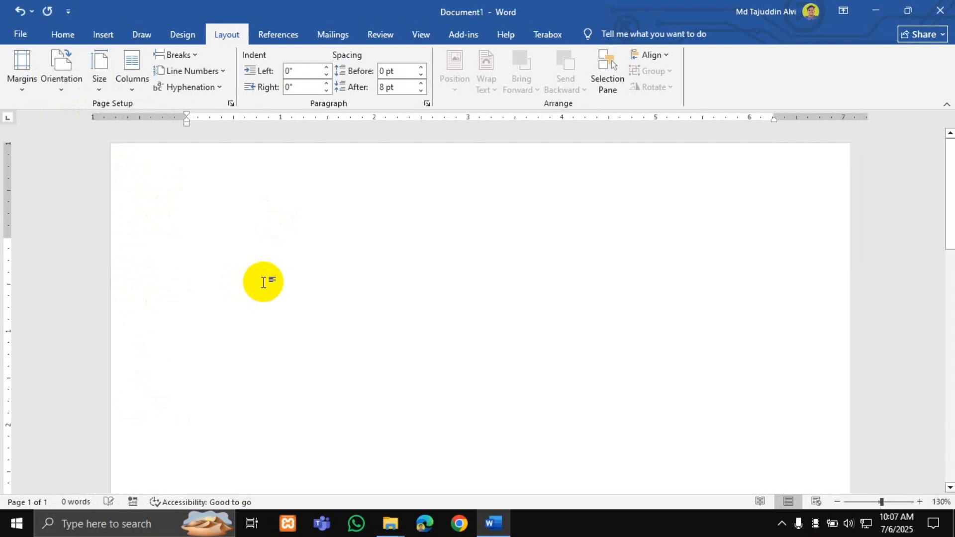
click(263, 282)
ctrl+scroll(263, 282, down, 5)
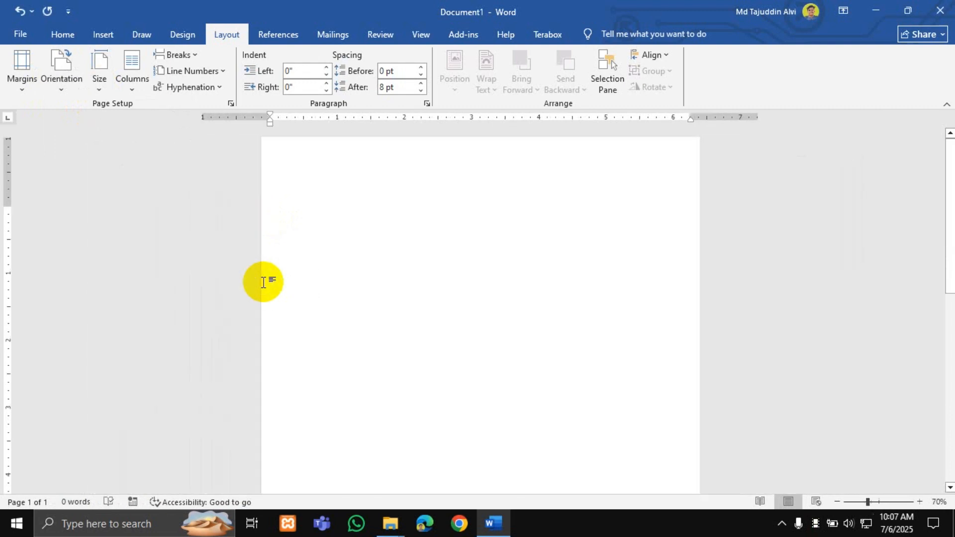
ctrl+scroll(263, 282, down, 3)
ctrl+scroll(263, 282, up, 8)
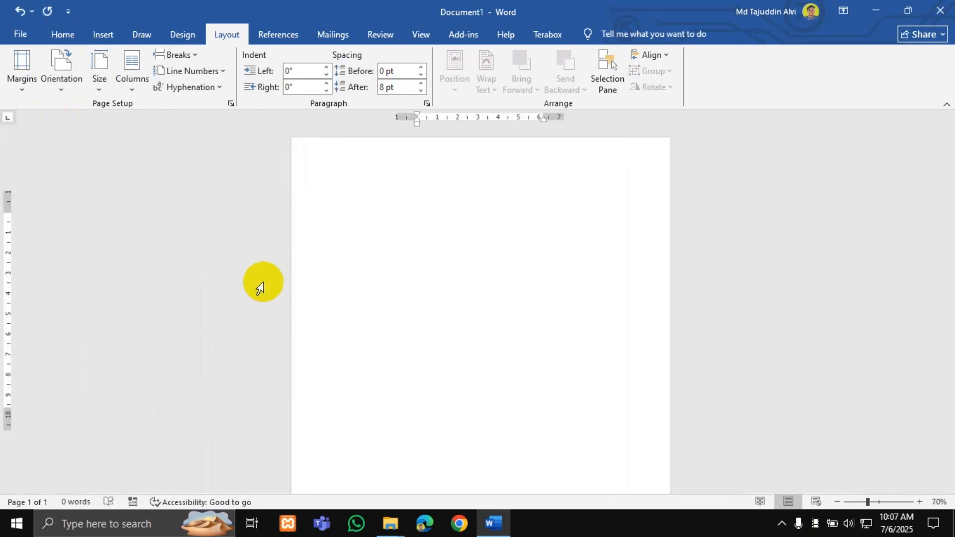
ctrl+scroll(263, 282, up, 6)
ctrl+scroll(263, 282, down, 4)
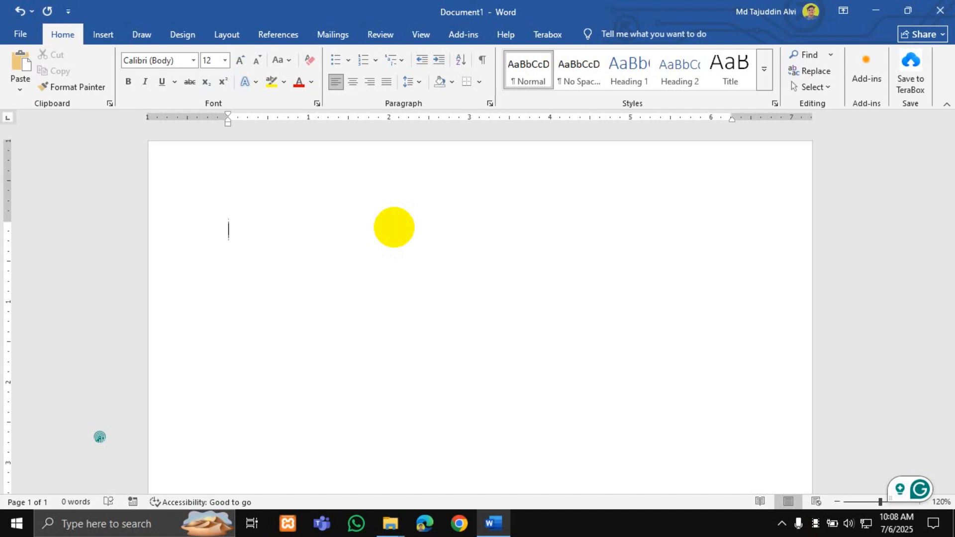
text(Carr)
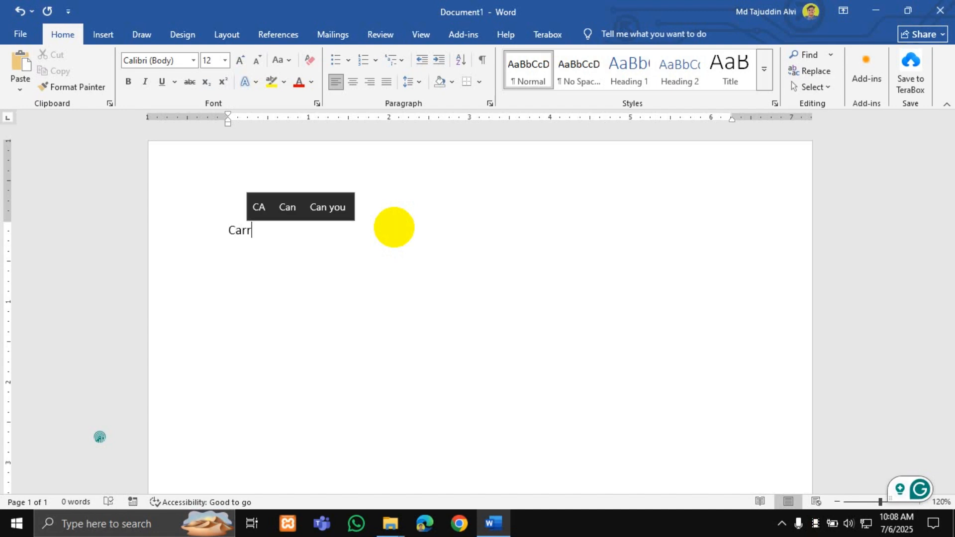
text(icul)
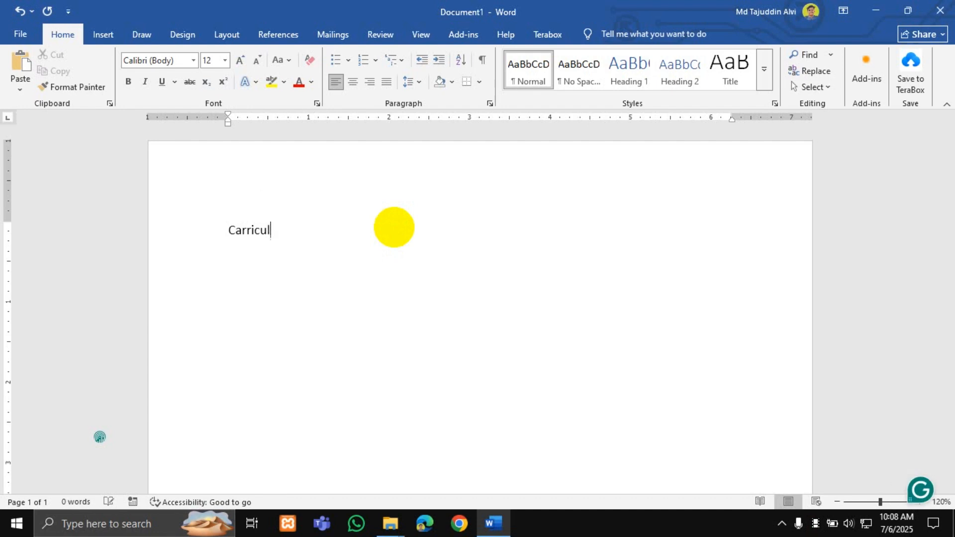
key(BackSpace)
key(BackSpace)
key(BackSpace)
key(BackSpace)
key(BackSpace)
key(BackSpace)
key(BackSpace)
key(BackSpace)
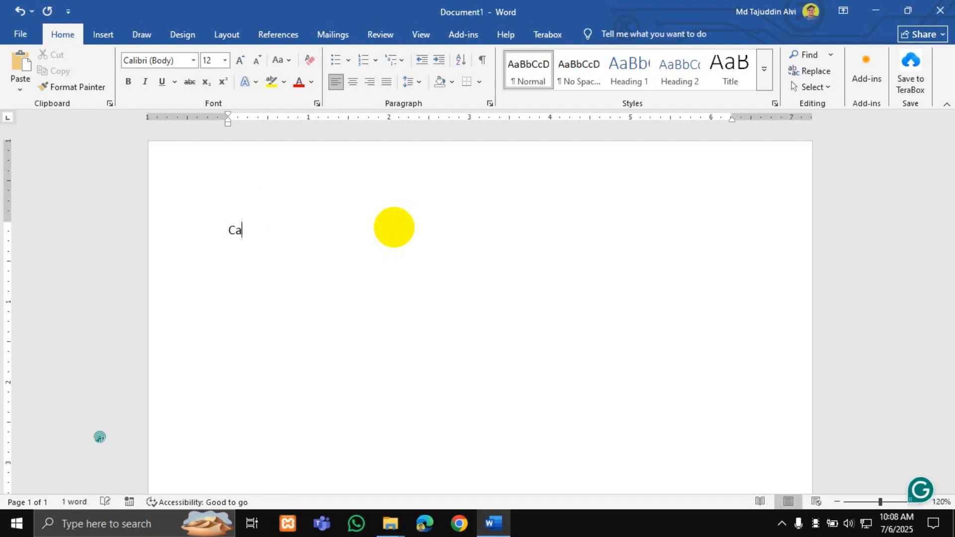
click(394, 228)
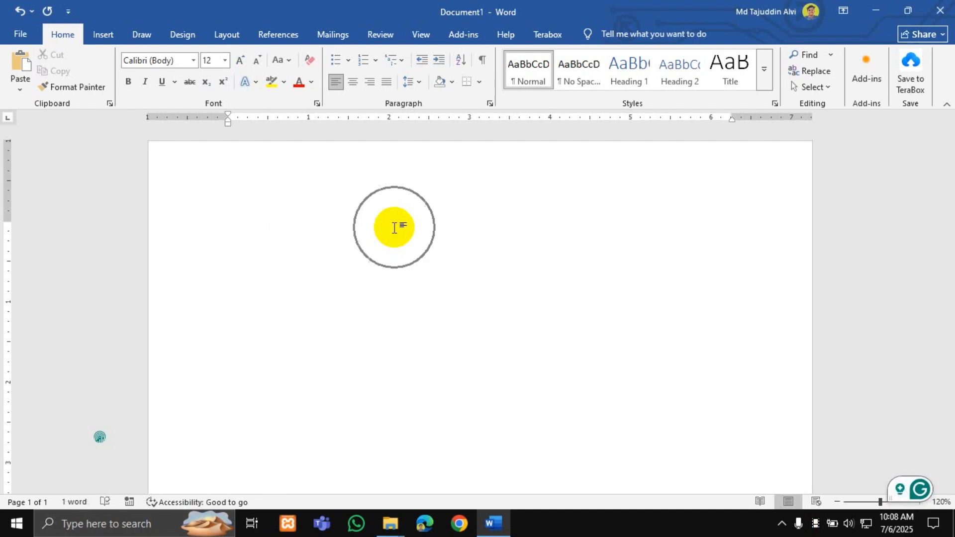
click(394, 228)
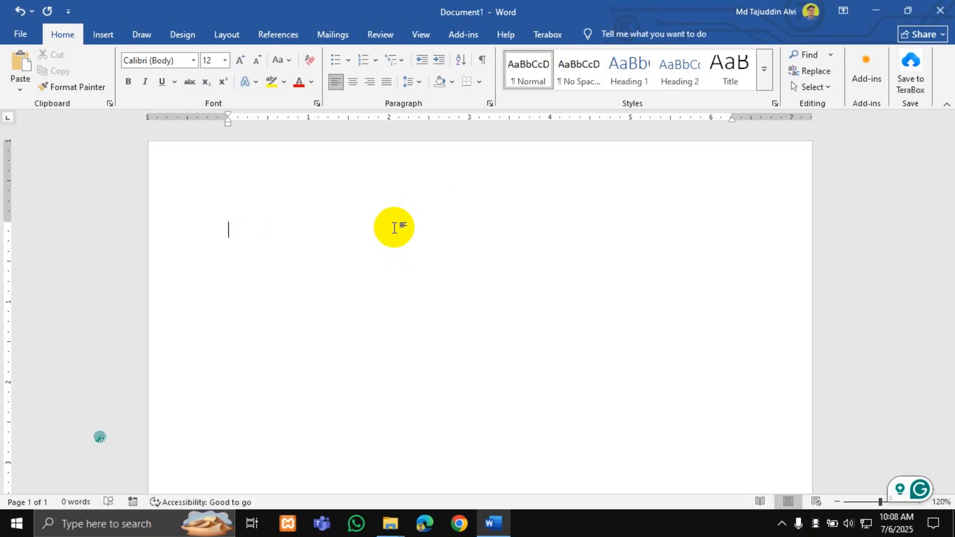
Open the existing CV-for-job 2 Word document from the recent files.
key(ctrl+o)
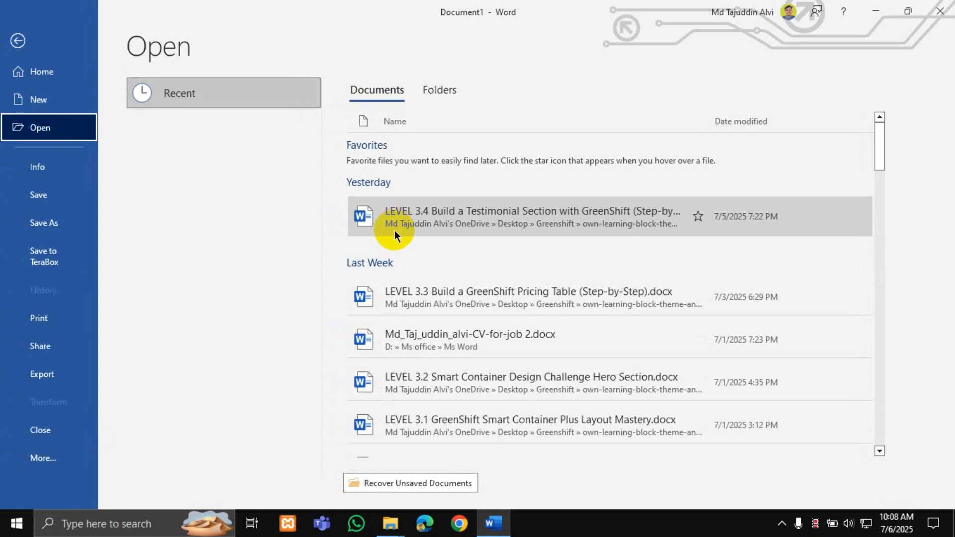
scroll(404, 313, down, 3)
click(453, 207)
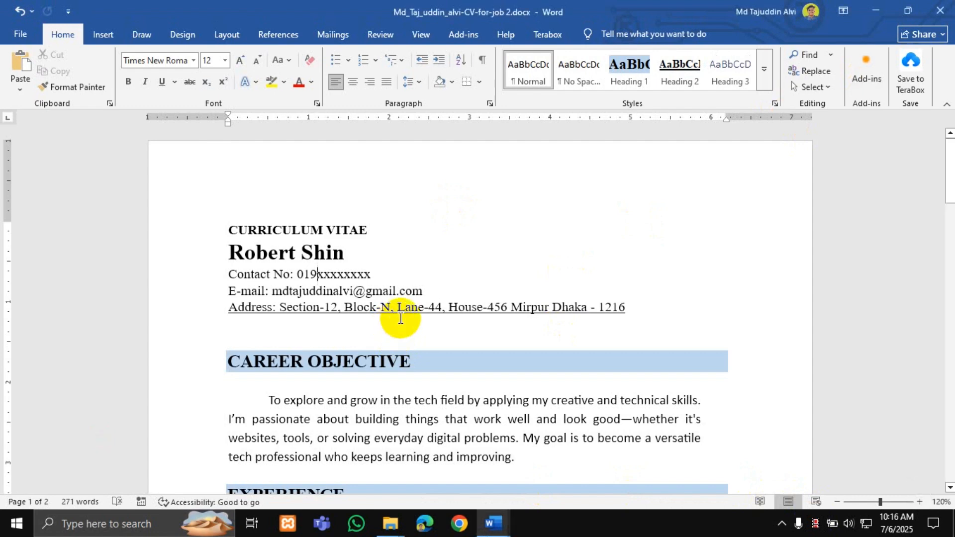
Copy the CURRICULUM VITAE heading line from the existing CV document.
drag(370, 230, 258, 229)
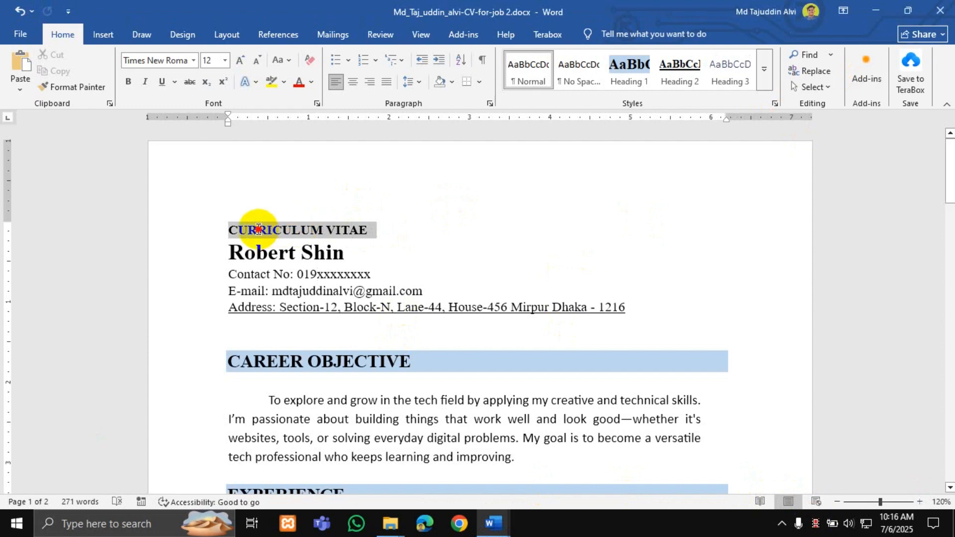
right_click(272, 232)
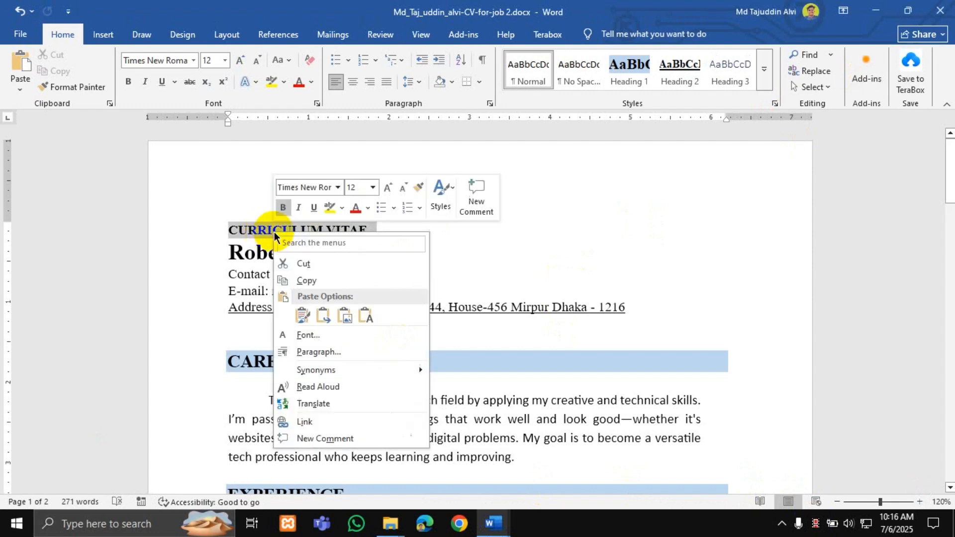
click(315, 281)
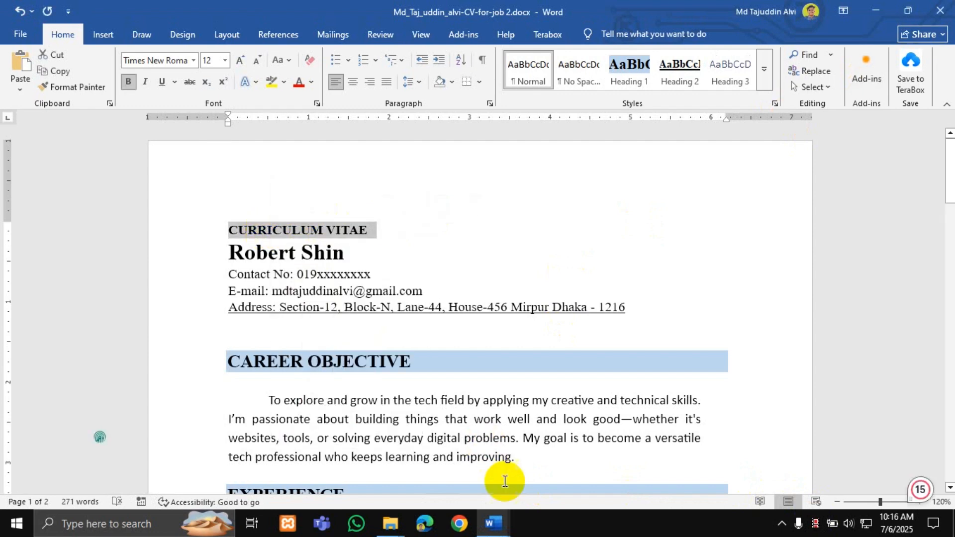
Return to Document1 and paste the CURRICULUM VITAE heading on its first line as text only.
mouse_move(492, 522)
click(430, 458)
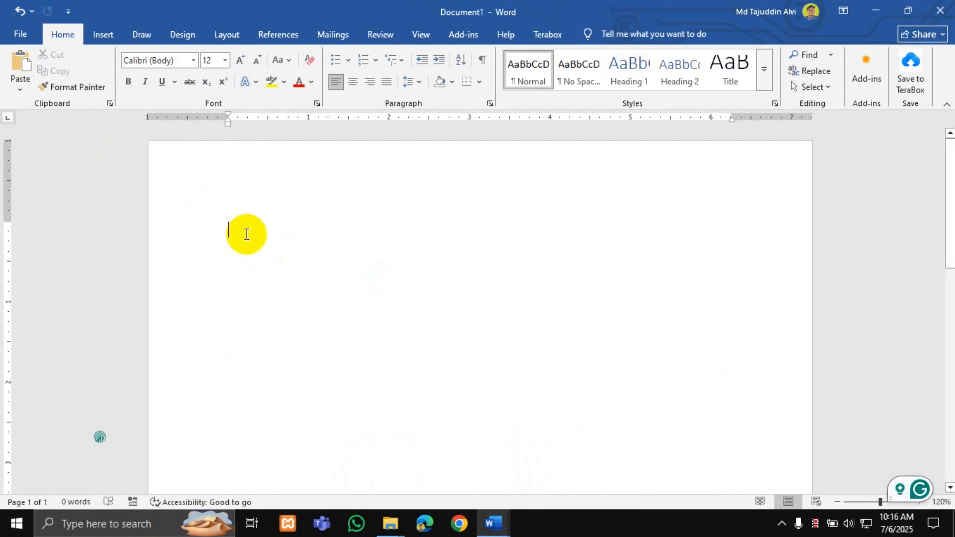
right_click(246, 234)
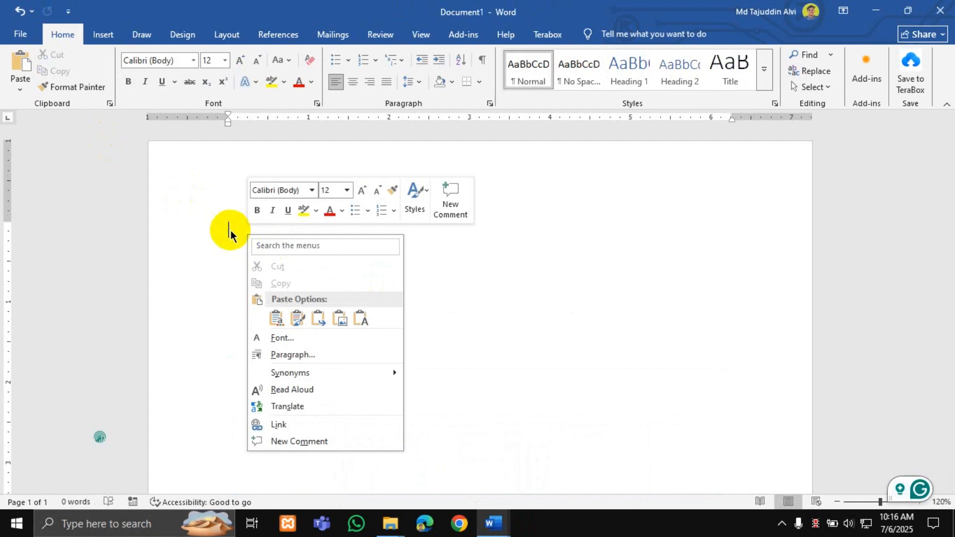
click(233, 230)
right_click(240, 231)
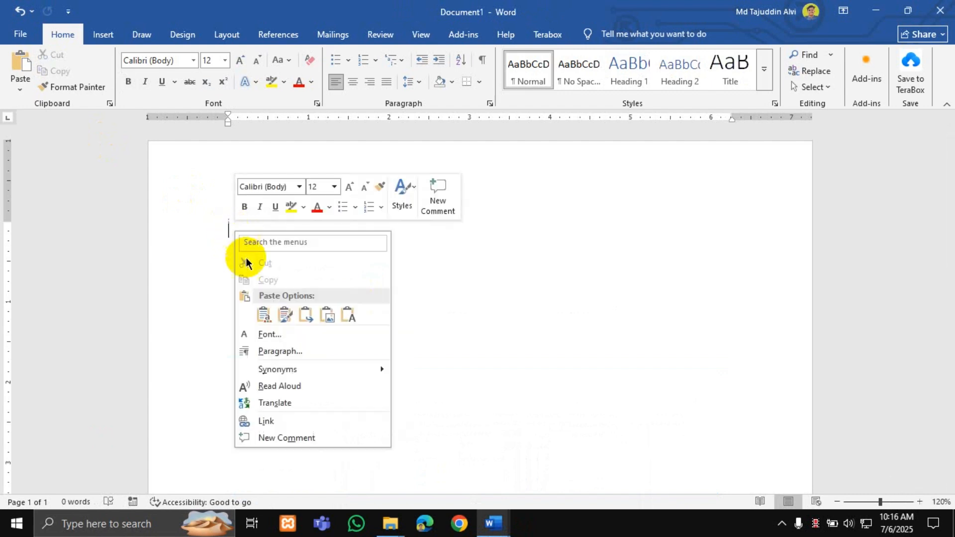
click(348, 315)
click(351, 313)
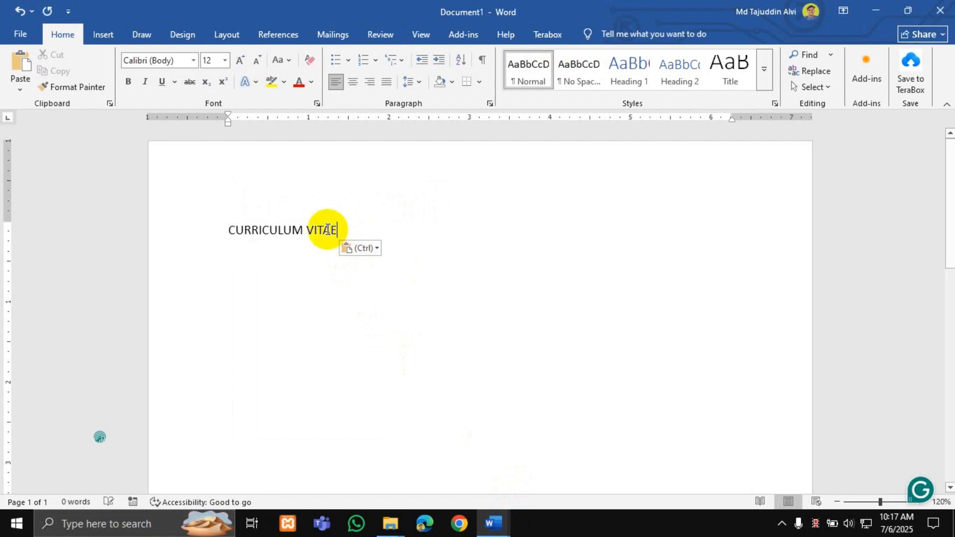
Start a new line directly below the CURRICULUM VITAE heading in Document1.
drag(345, 225, 243, 217)
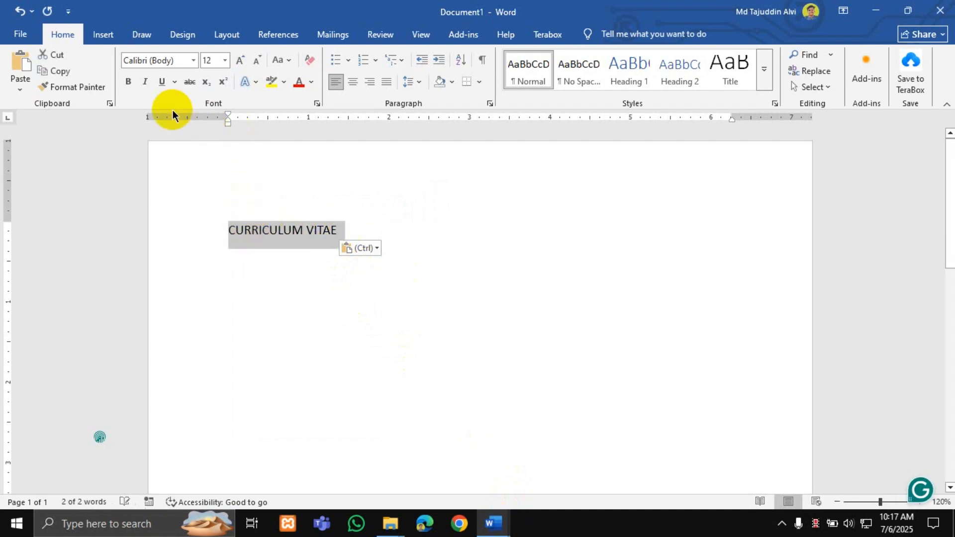
click(358, 223)
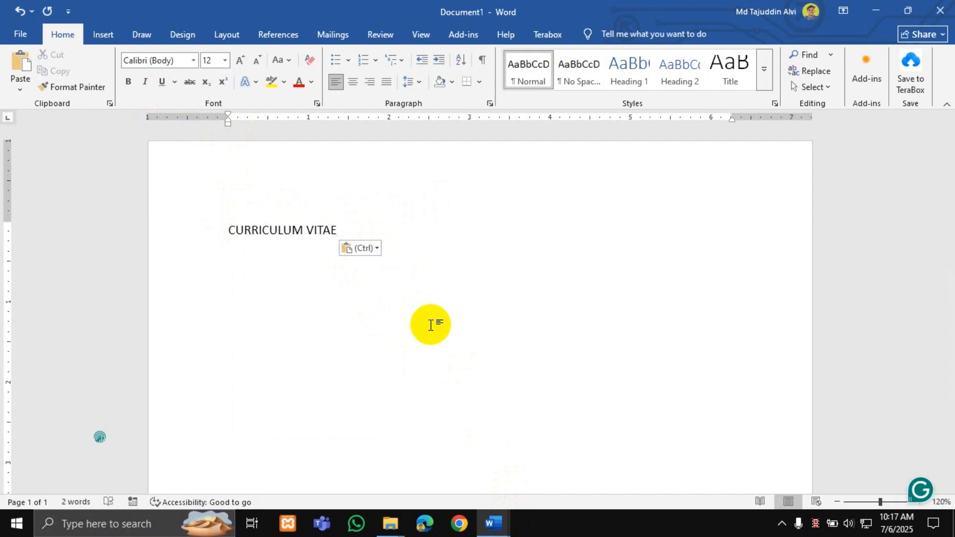
key(Return)
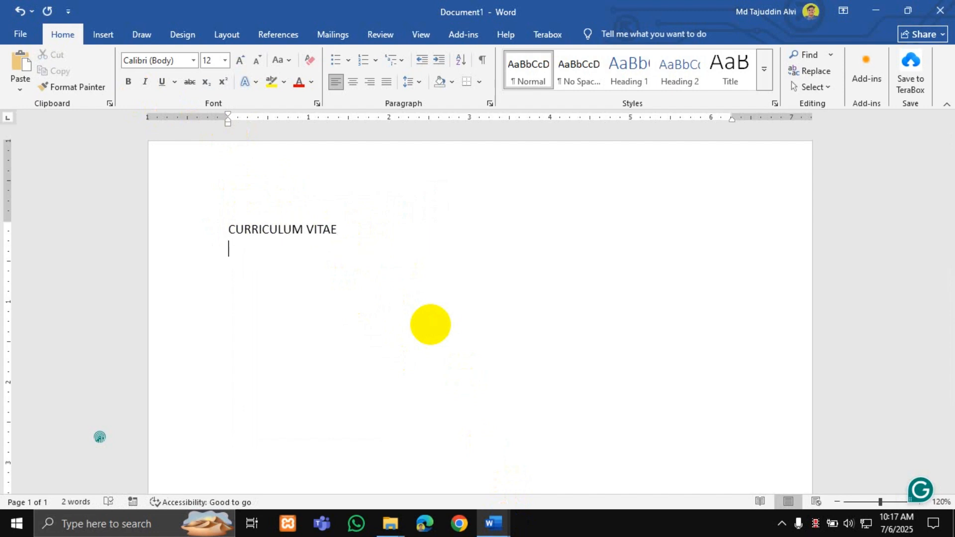
key(BackSpace)
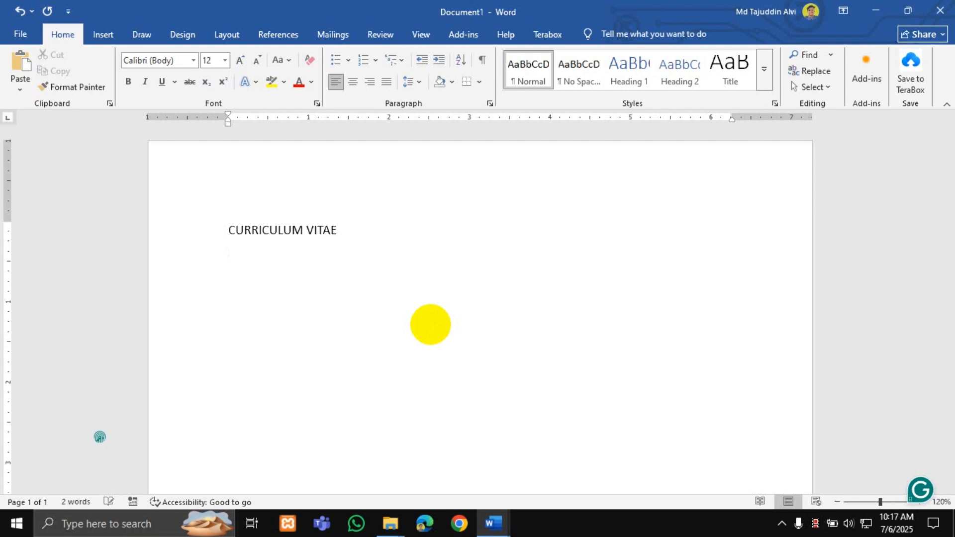
key(Return)
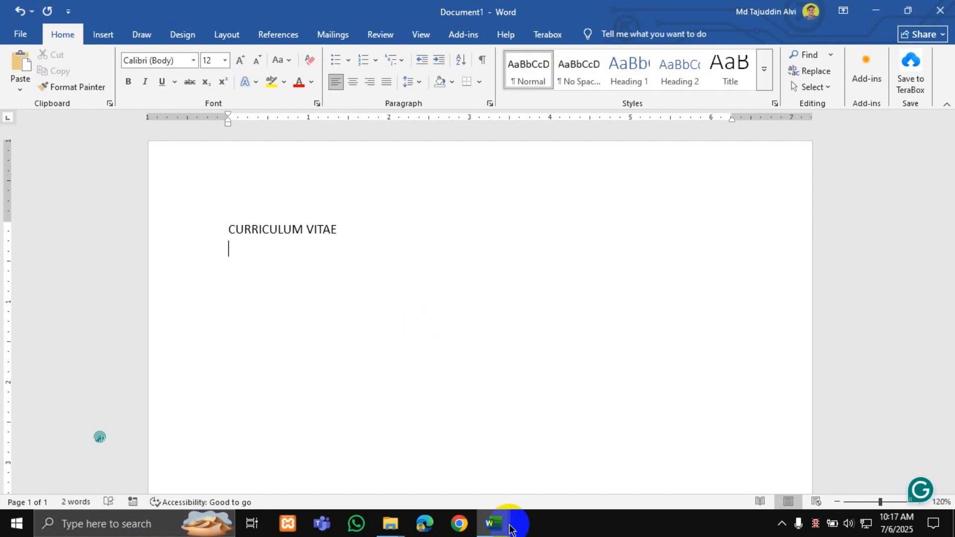
Copy the name, contact number, e-mail and address lines from the existing CV and paste them as text only below the heading in Document1.
mouse_move(493, 523)
click(549, 471)
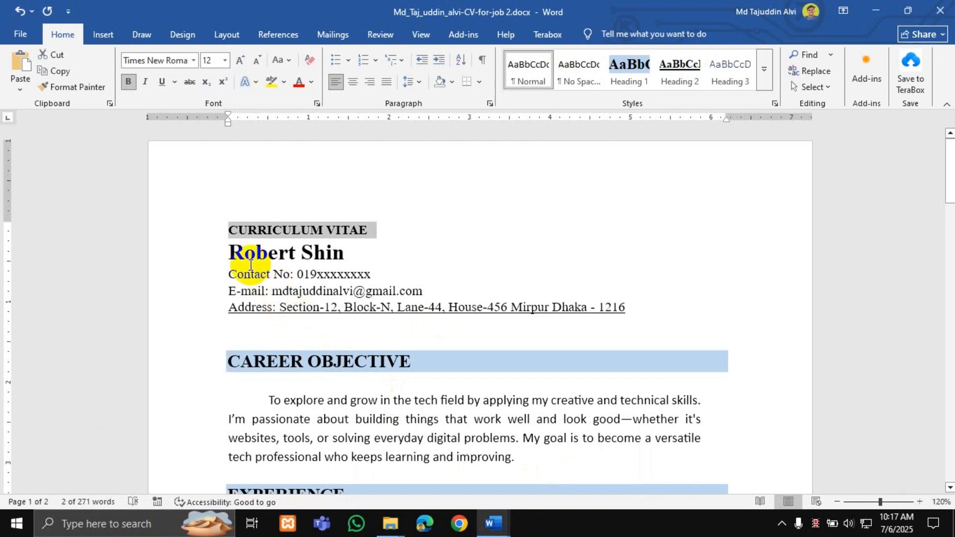
drag(228, 252, 628, 307)
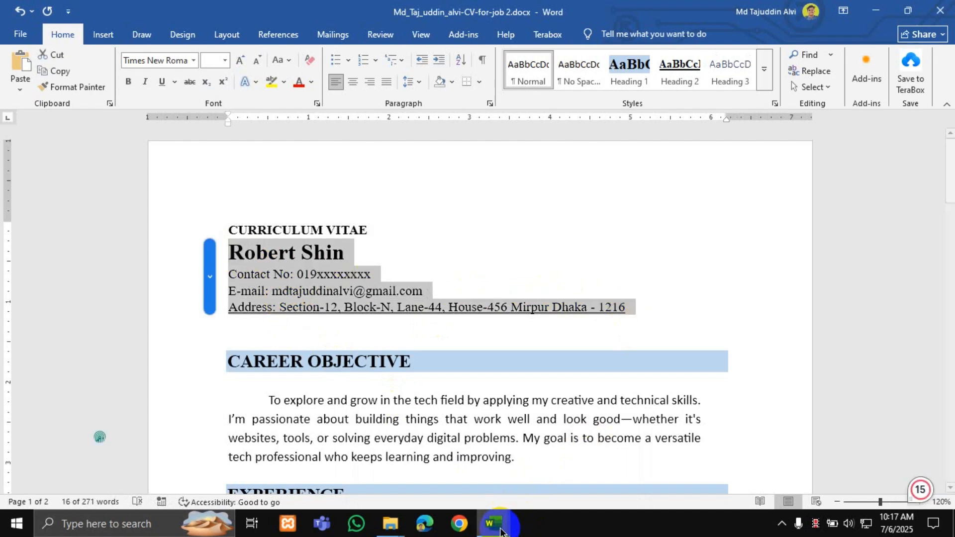
click(418, 455)
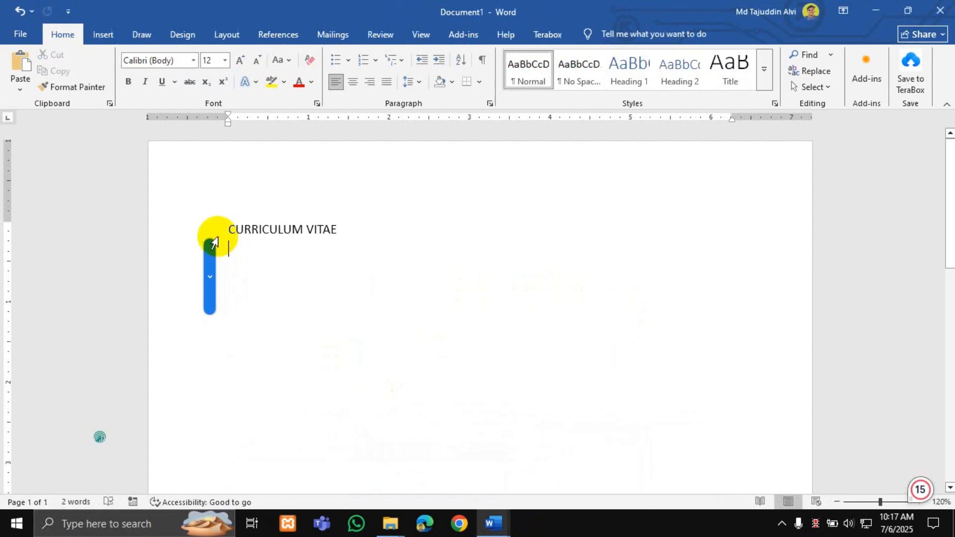
right_click(247, 252)
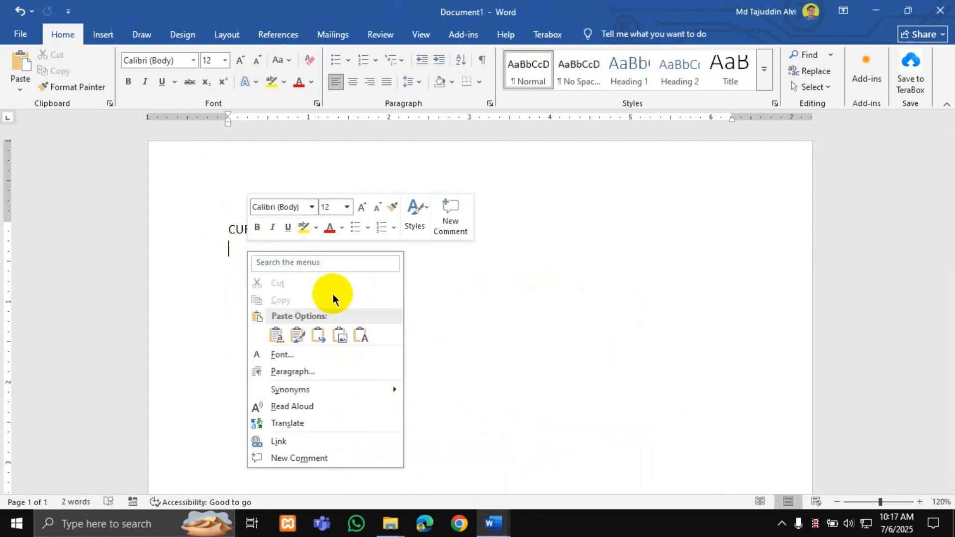
click(355, 335)
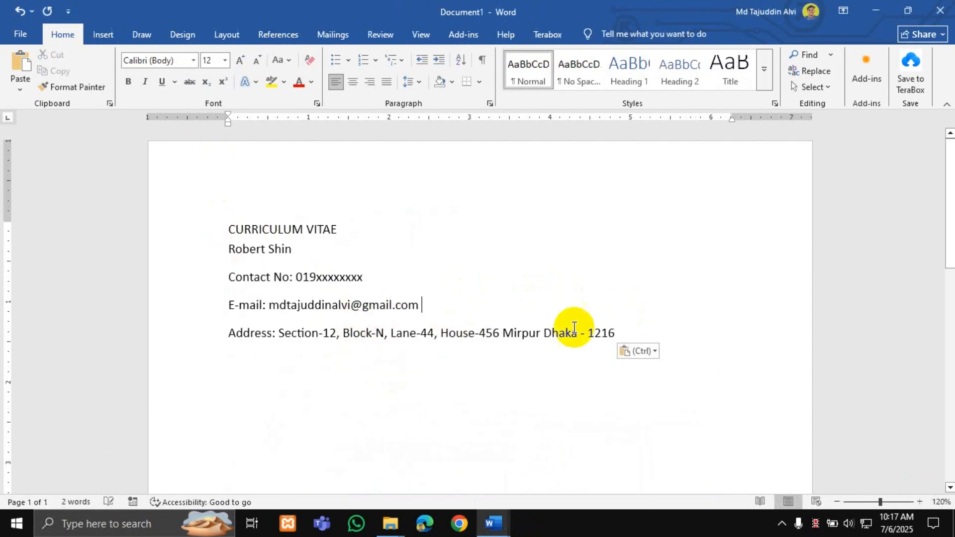
Replace the paragraph breaks between the name, contact number, e-mail and address lines with line breaks to close the gaps.
drag(626, 329, 271, 277)
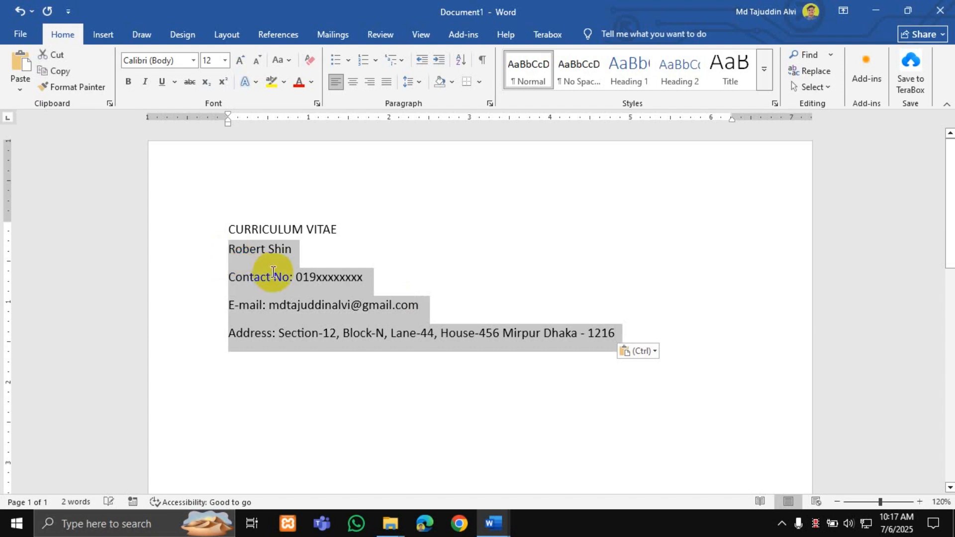
click(273, 276)
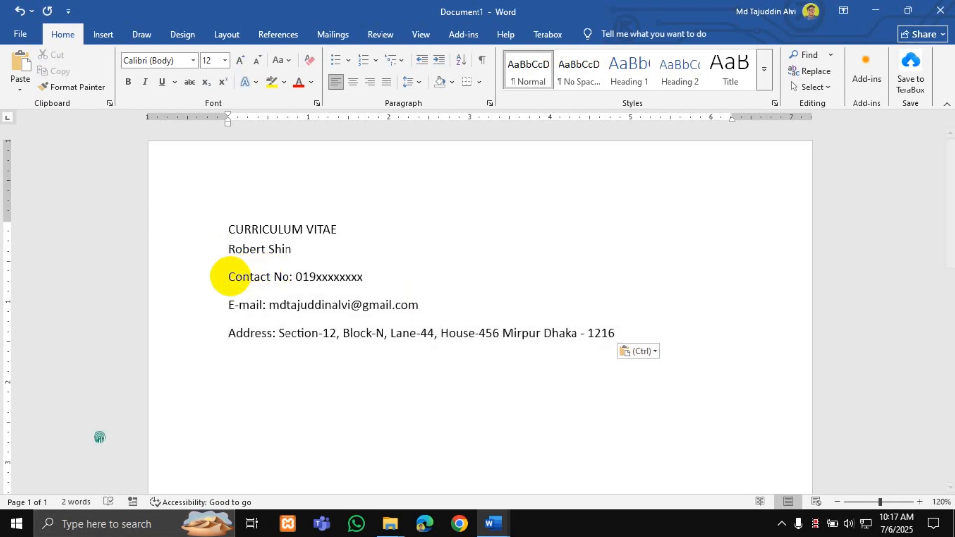
key(BackSpace)
key(shift+Return)
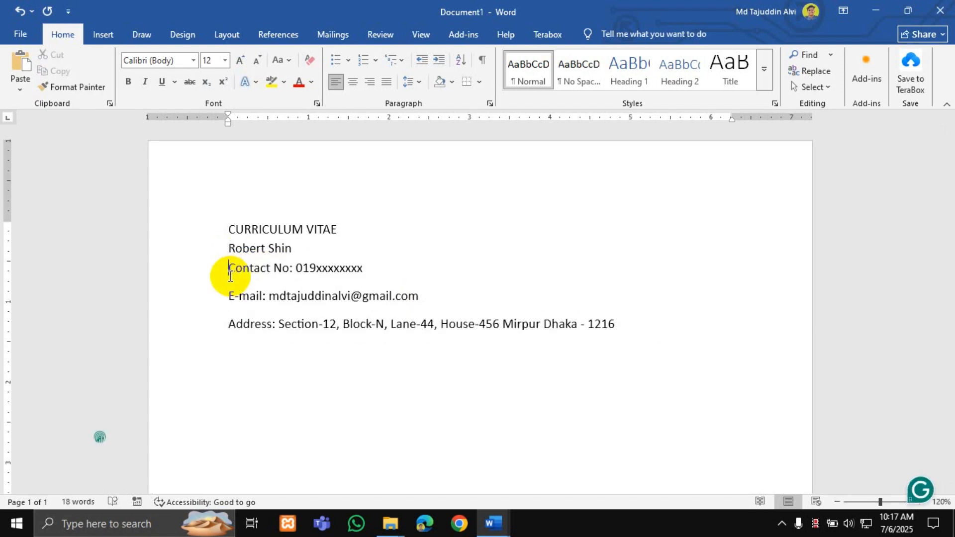
key(BackSpace)
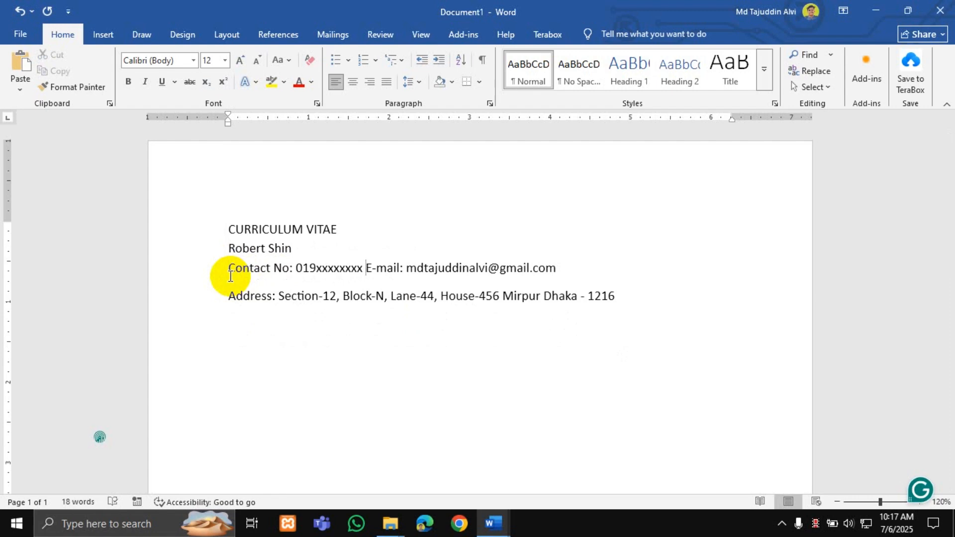
key(shift+Return)
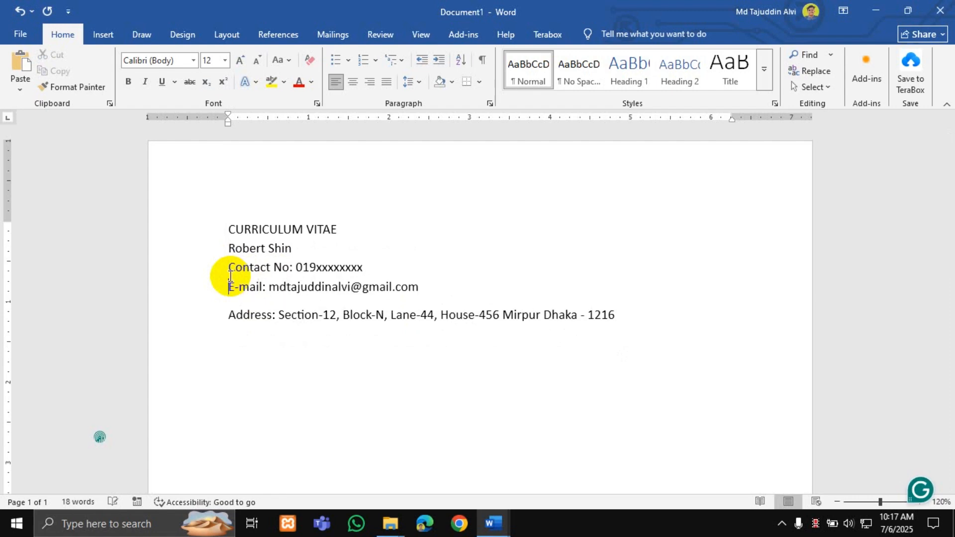
key(BackSpace)
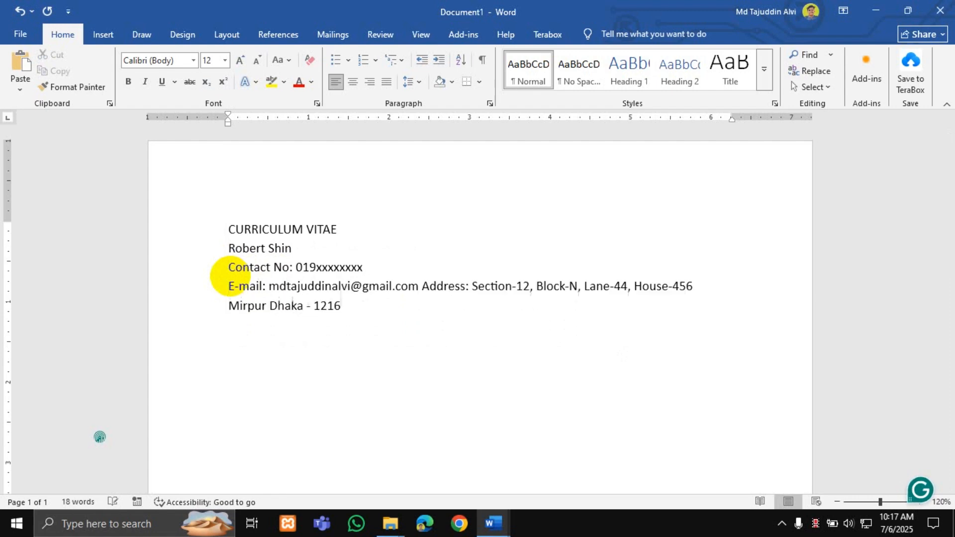
key(shift+Return)
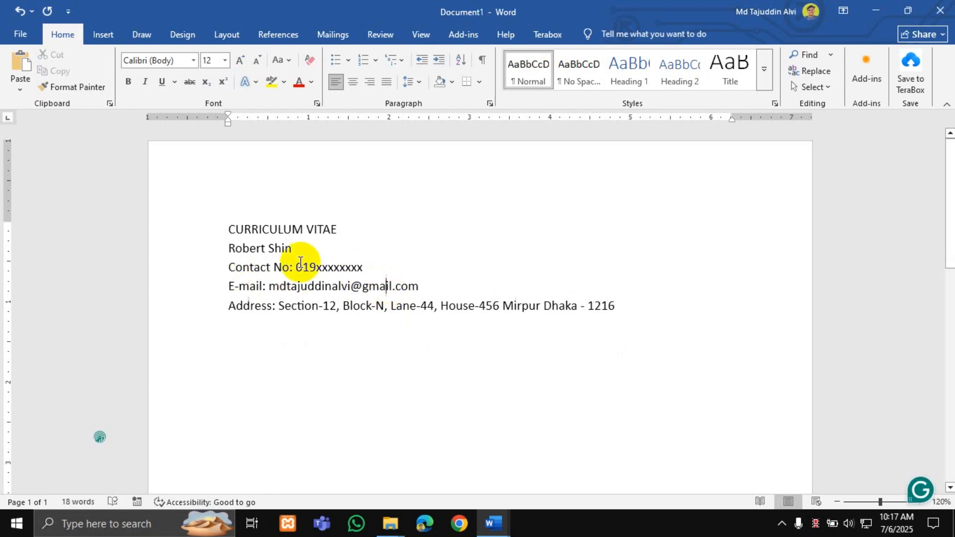
Check the heading formatting in the existing CV and make the CURRICULUM VITAE heading in Document1 bold.
mouse_move(493, 522)
click(561, 458)
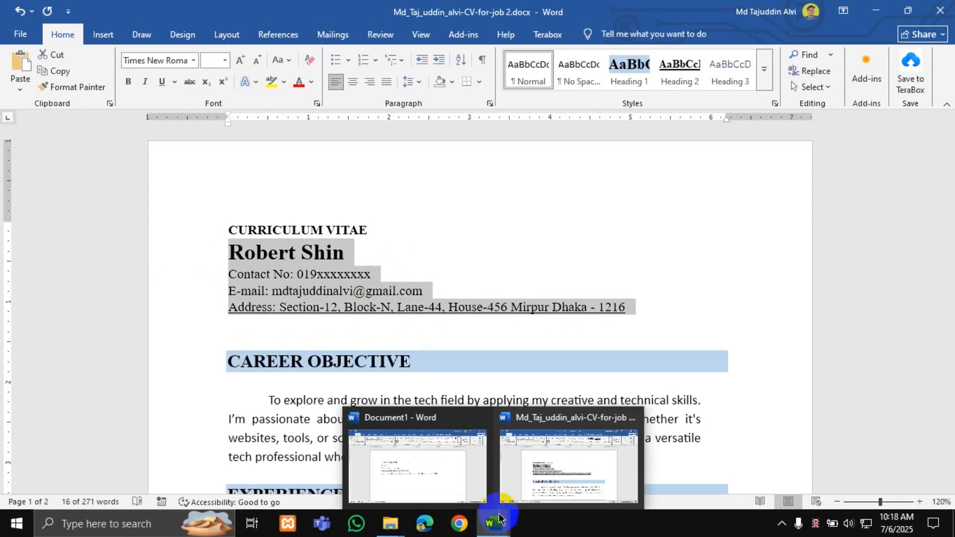
click(388, 458)
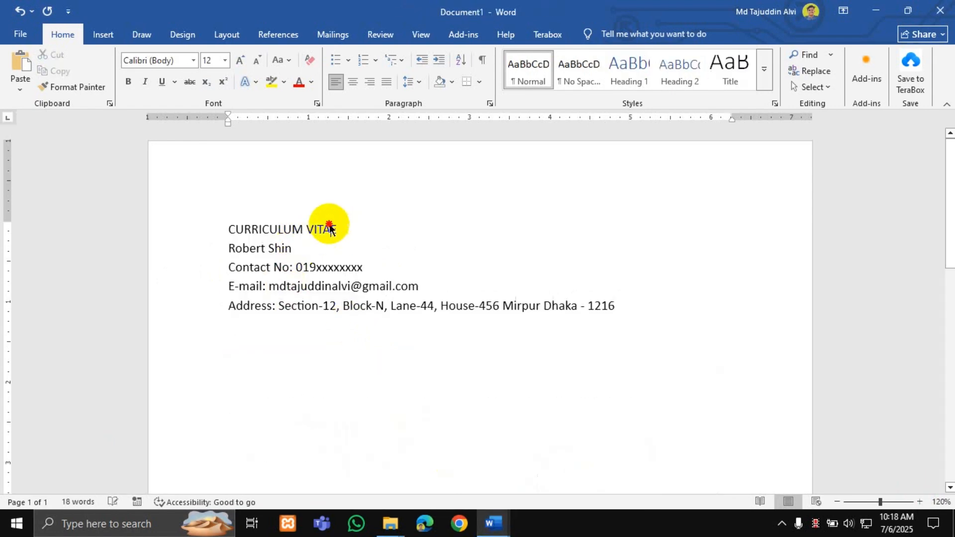
drag(335, 229, 228, 229)
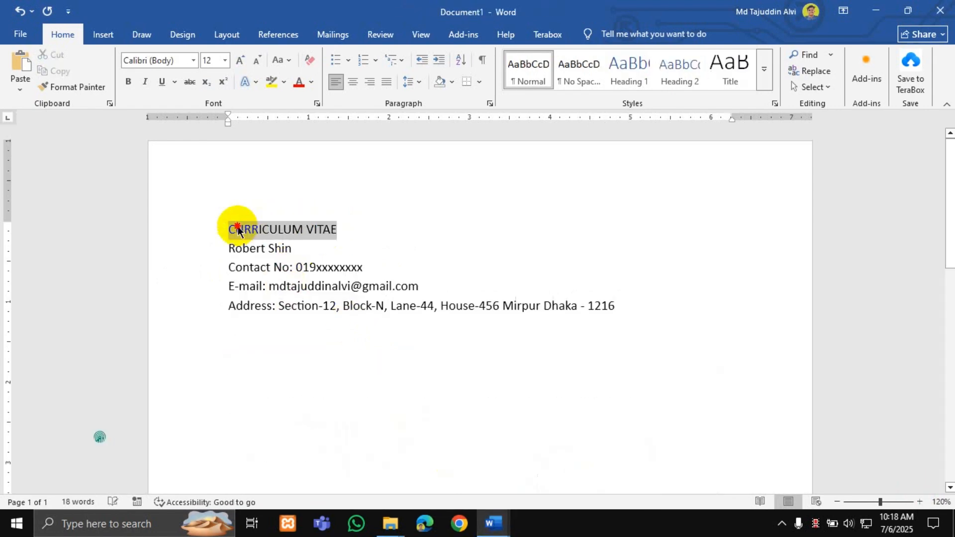
click(128, 81)
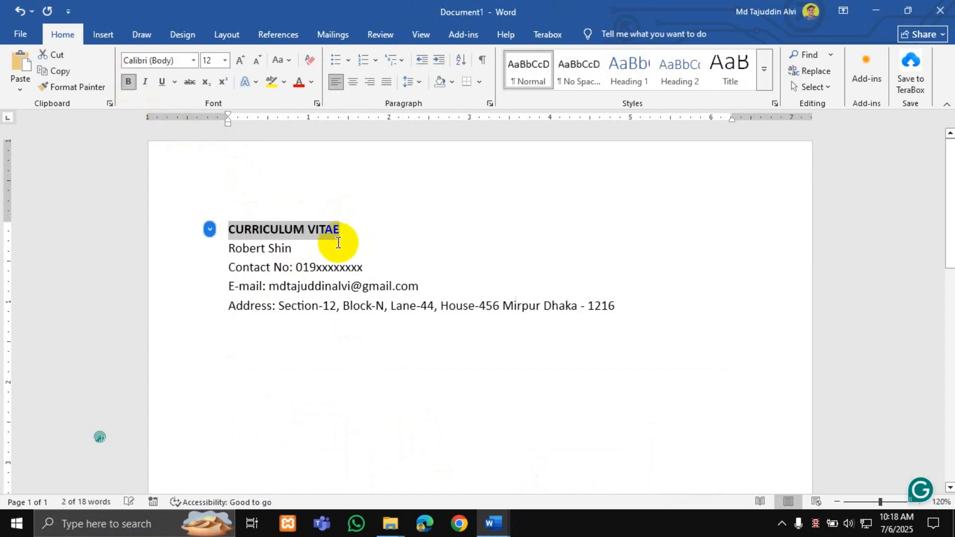
click(333, 231)
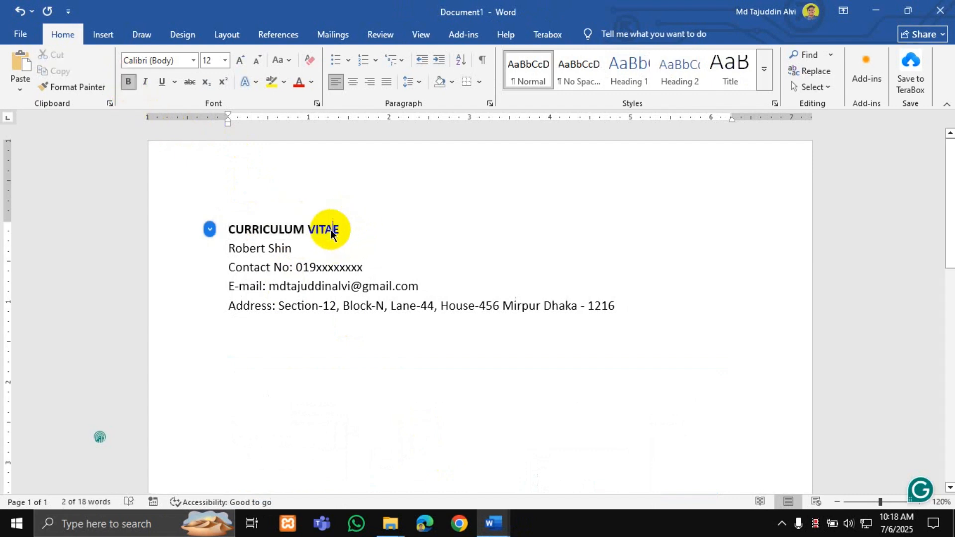
Change the font of all text in Document1 to Times New Roman.
key(ctrl+a)
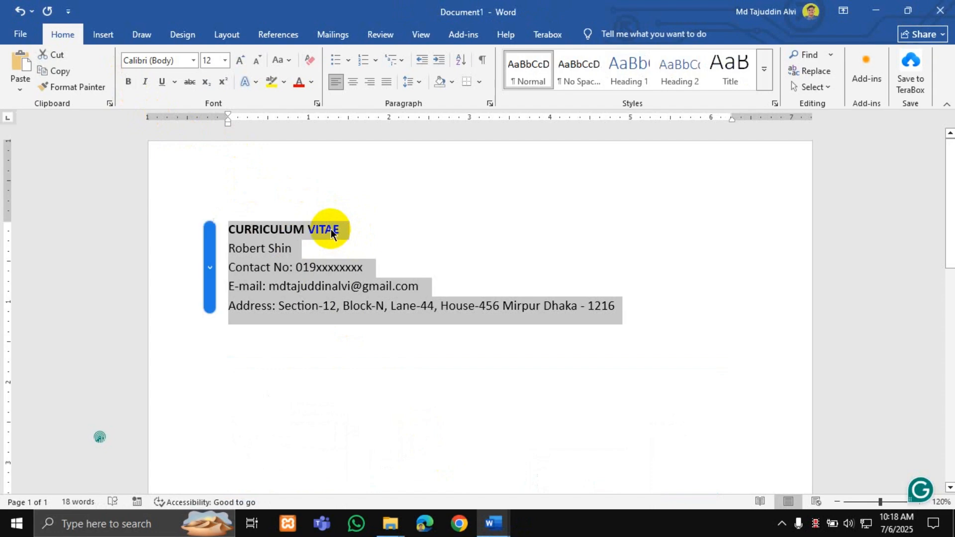
click(194, 60)
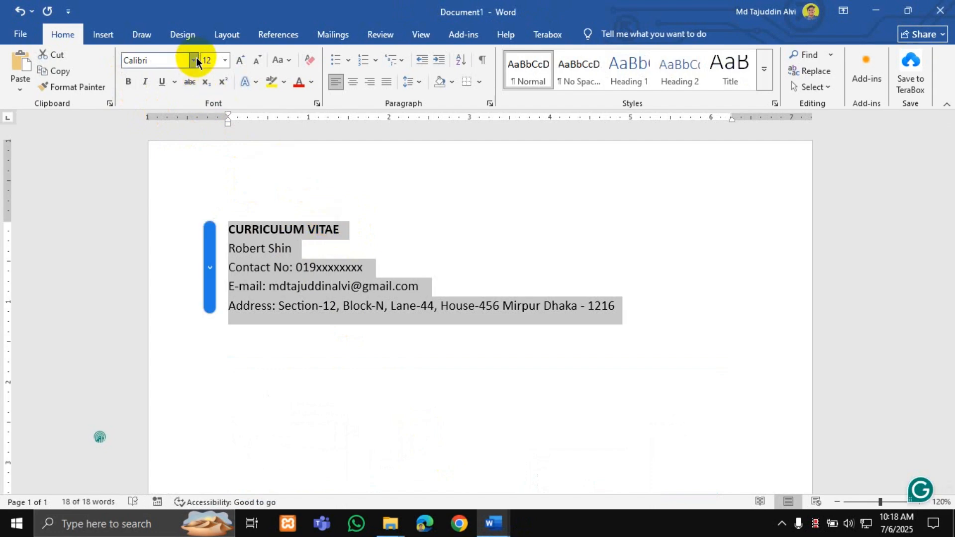
click(195, 60)
click(180, 177)
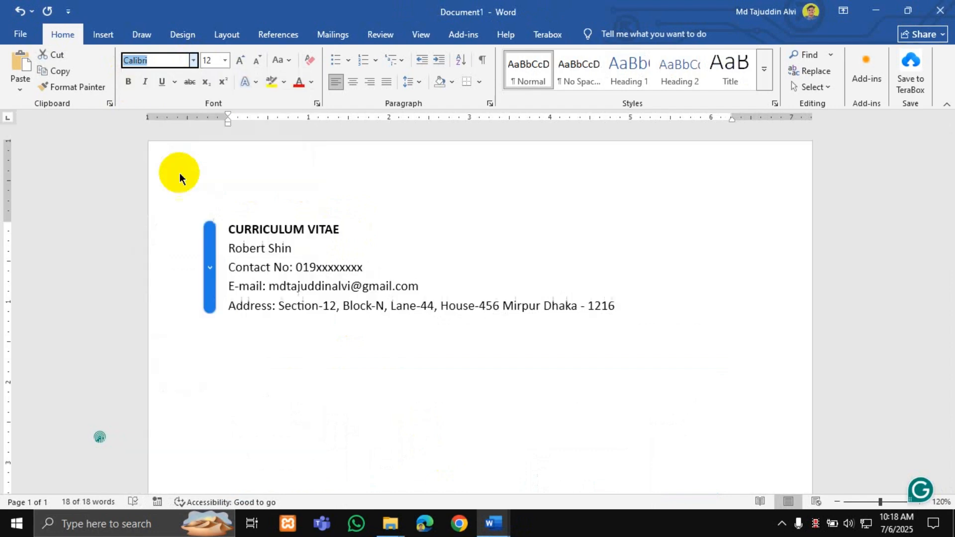
click(327, 261)
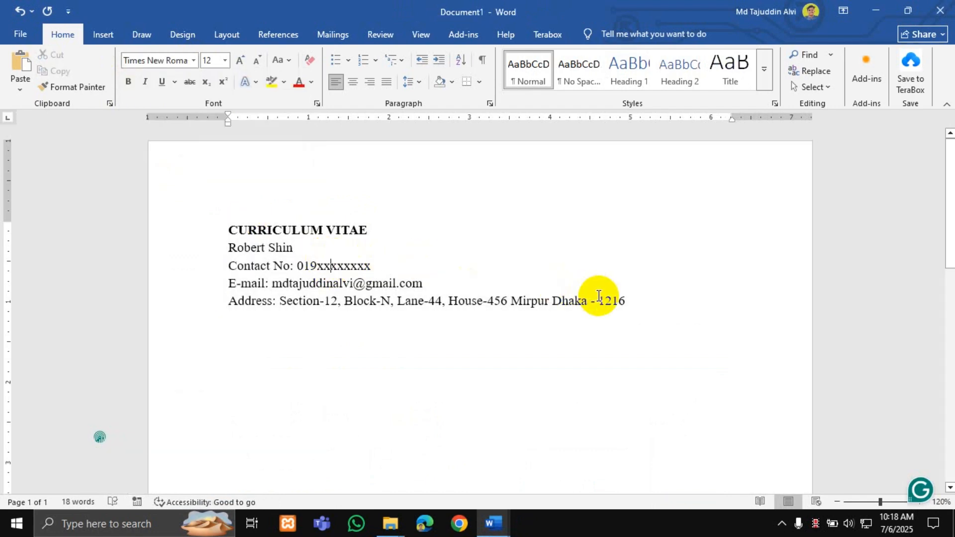
key(ctrl+s)
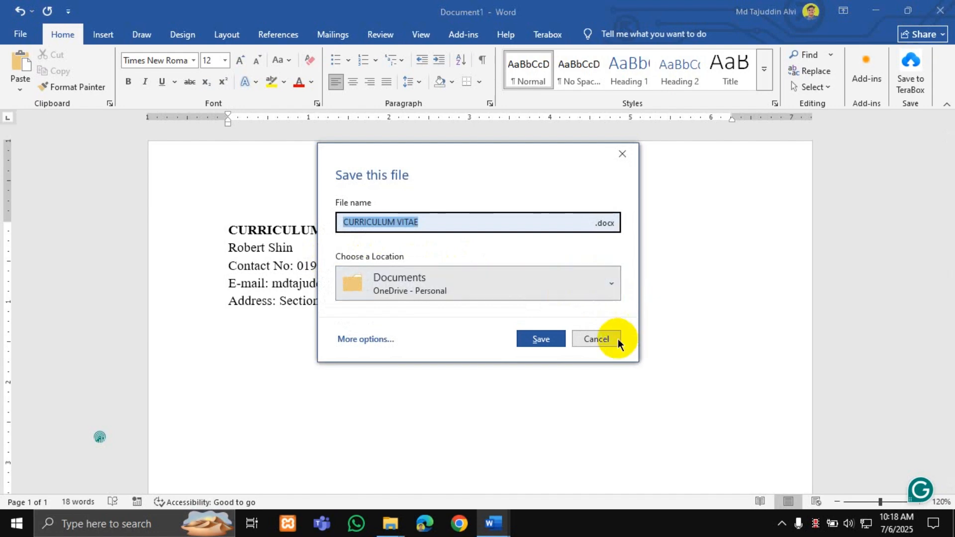
click(600, 337)
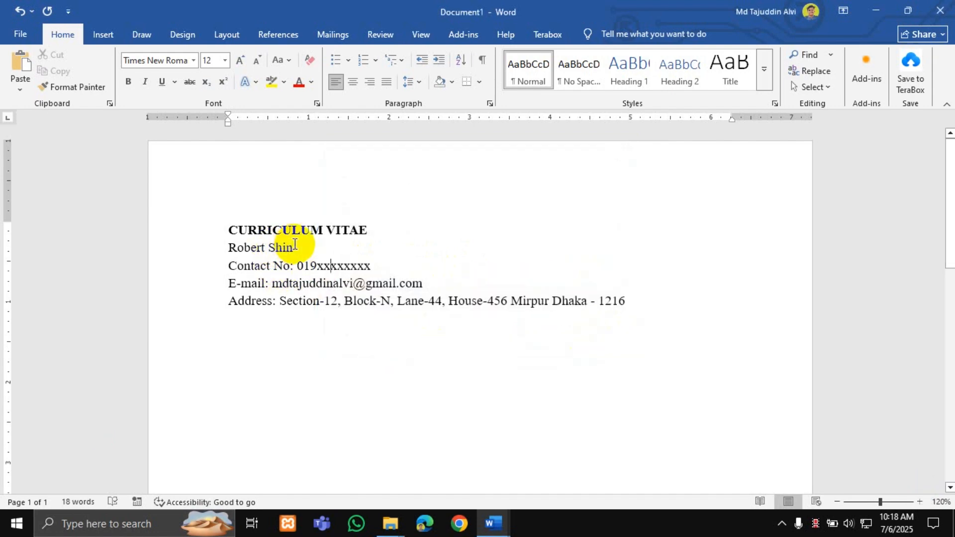
Enlarge the name line below the CURRICULUM VITAE heading to 26 pt and make it bold.
drag(364, 229, 228, 230)
drag(298, 250, 236, 250)
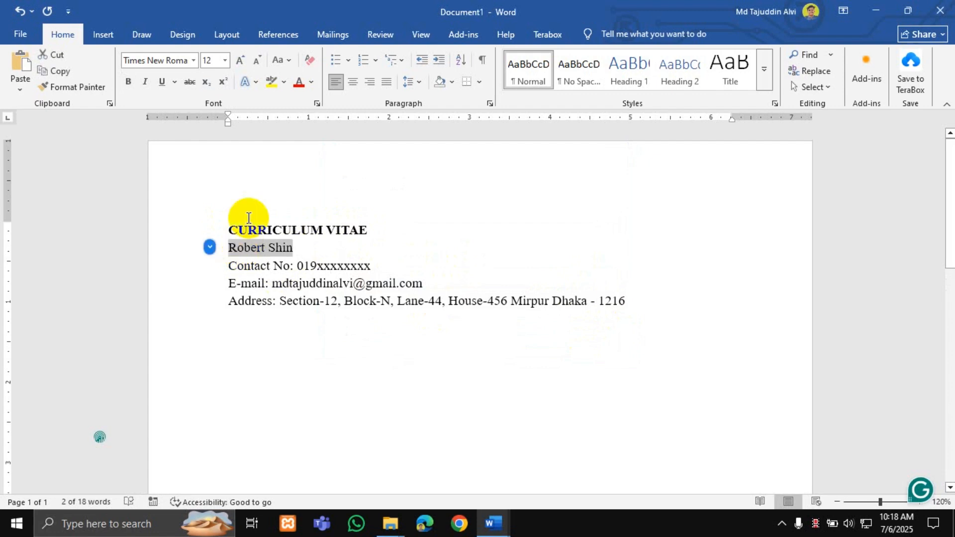
click(239, 60)
click(240, 60)
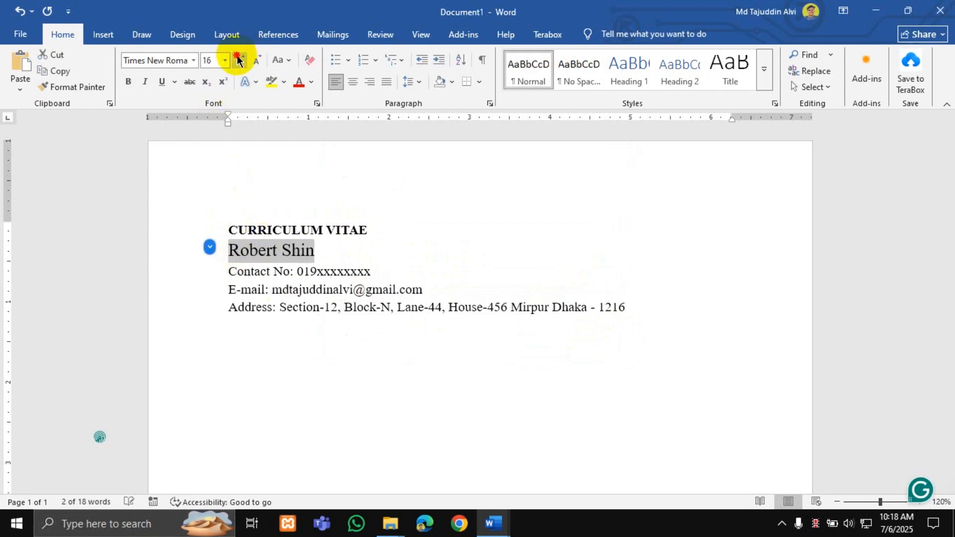
click(239, 60)
click(240, 60)
click(240, 60)
click(240, 60)
click(240, 60)
click(240, 61)
click(240, 61)
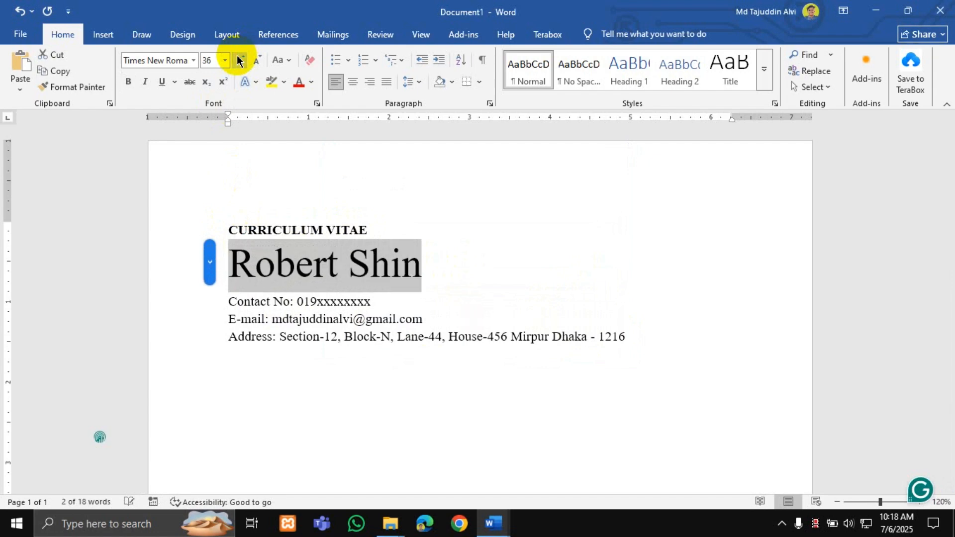
click(262, 64)
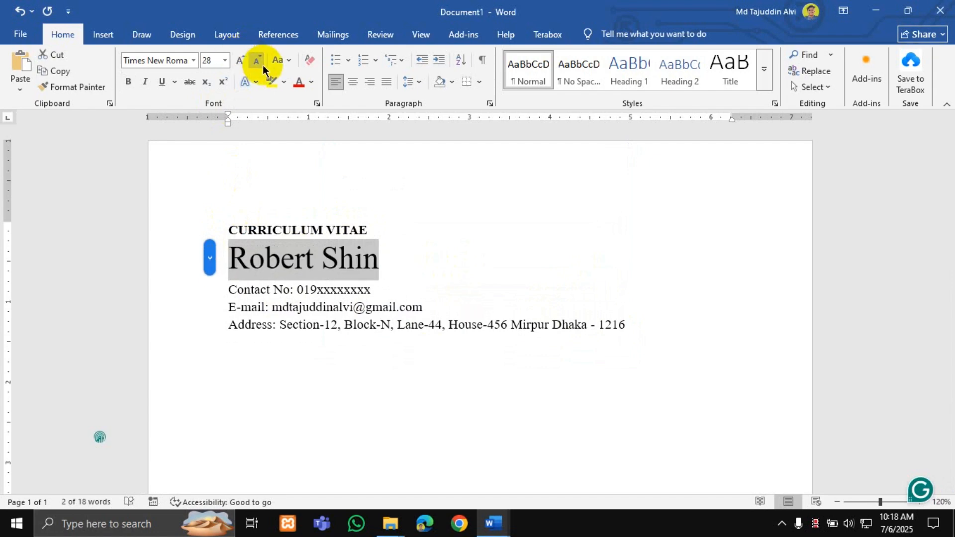
click(263, 65)
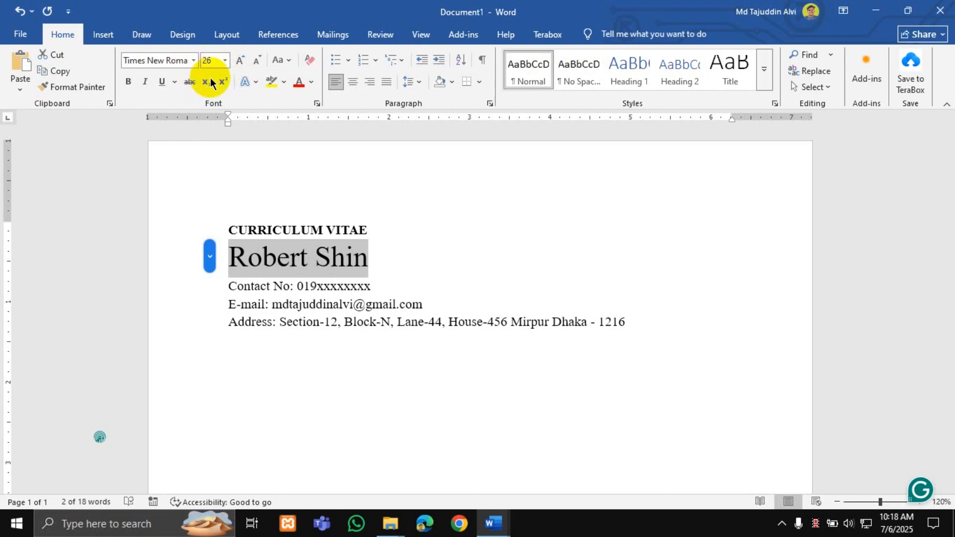
click(128, 82)
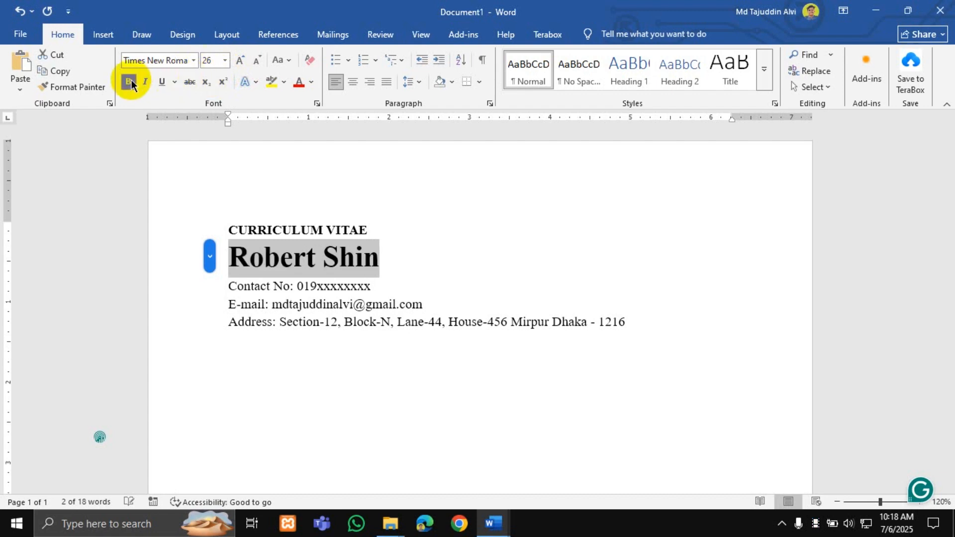
click(421, 285)
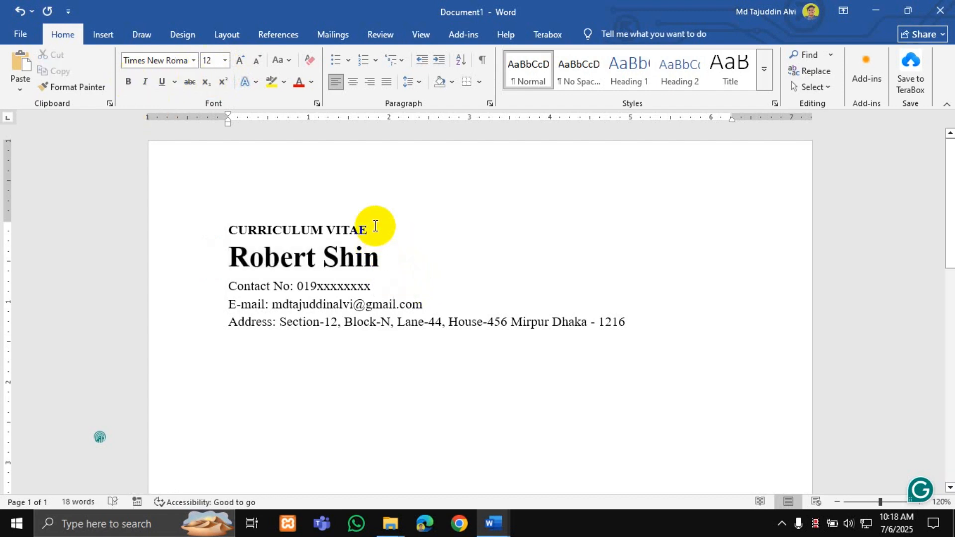
Reduce the CURRICULUM VITAE heading to 11 pt.
drag(375, 227, 230, 228)
click(256, 60)
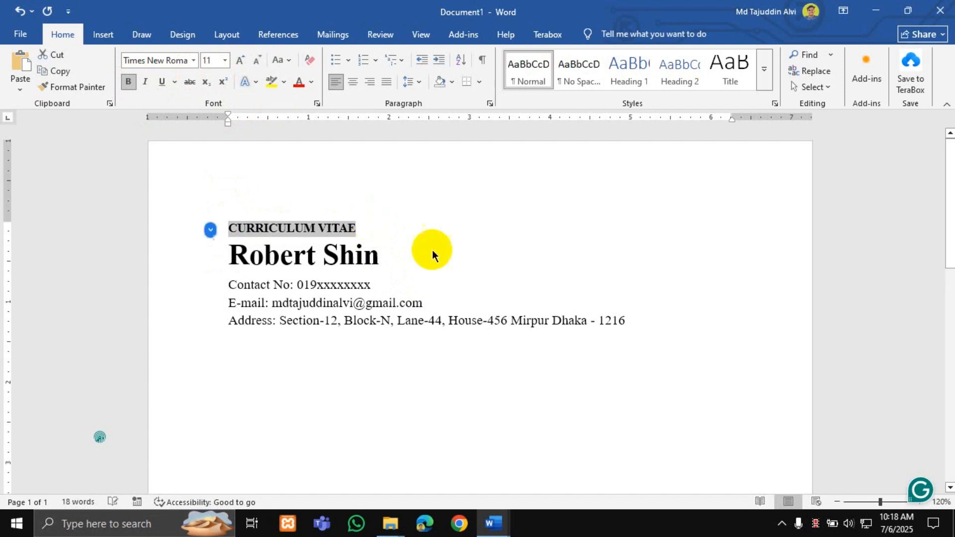
drag(387, 284, 229, 285)
click(277, 288)
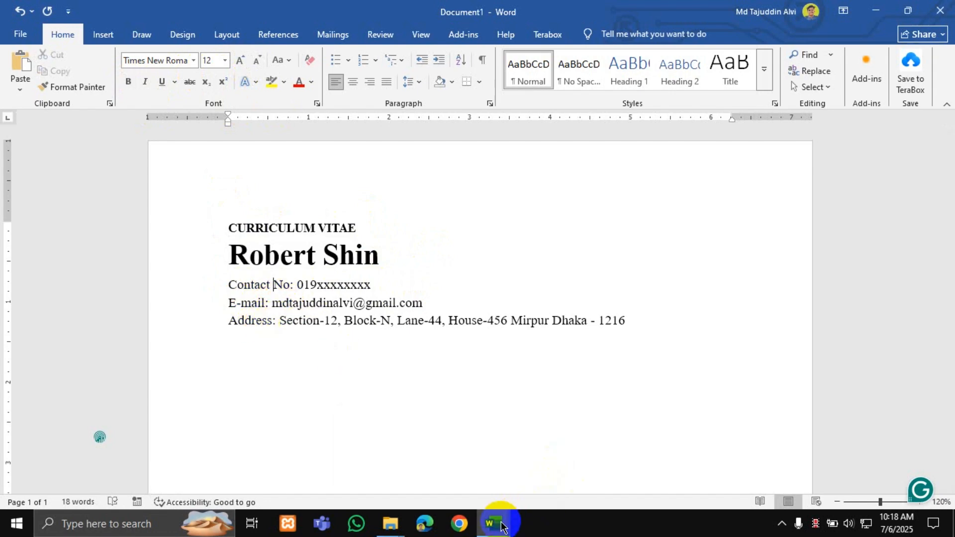
Compare the contact lines with the existing CV and underline the whole address line in Document1.
mouse_move(492, 523)
click(413, 390)
click(269, 291)
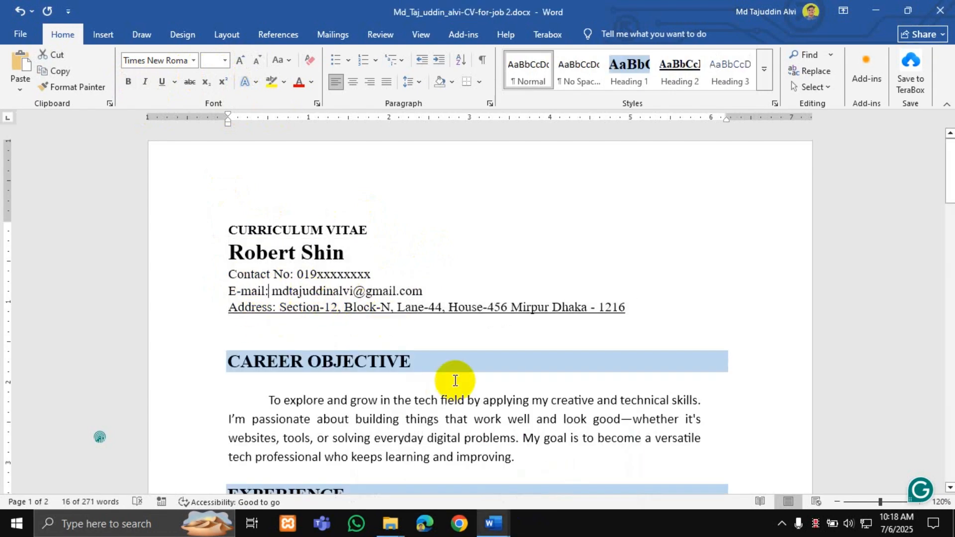
mouse_move(492, 524)
click(417, 500)
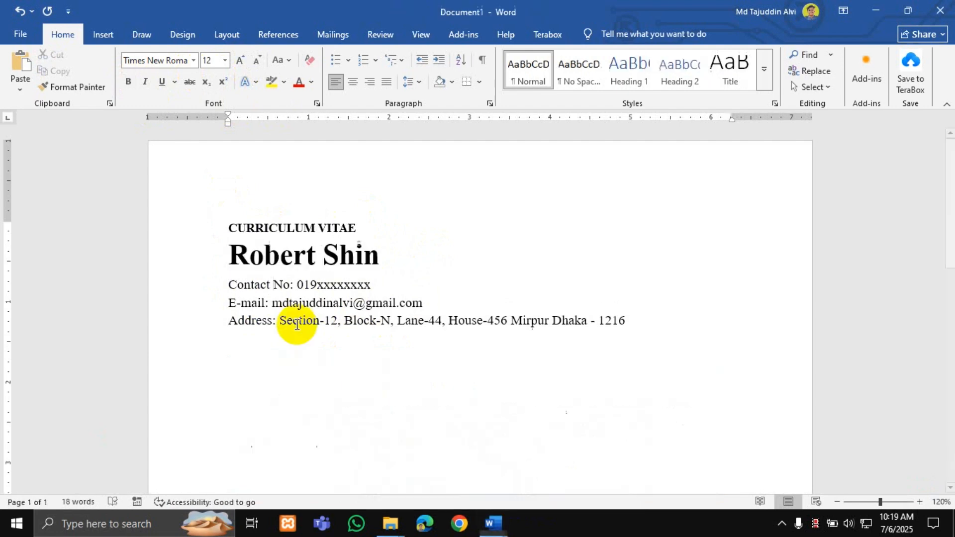
drag(632, 328, 228, 324)
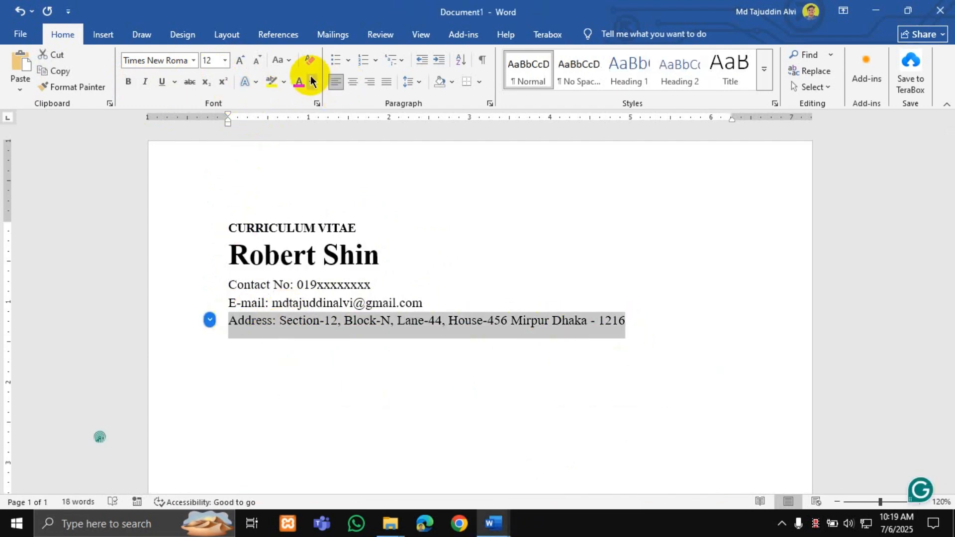
click(412, 320)
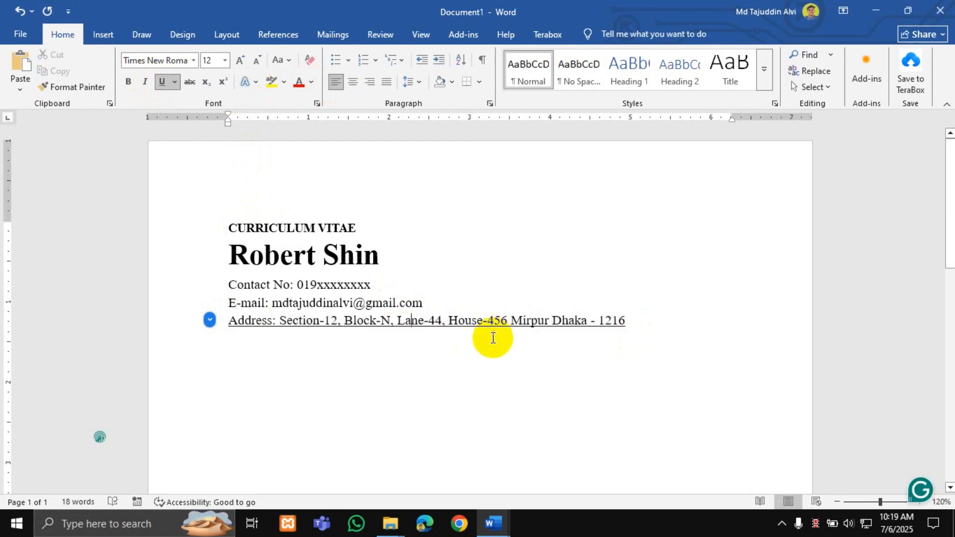
key(ctrl+s)
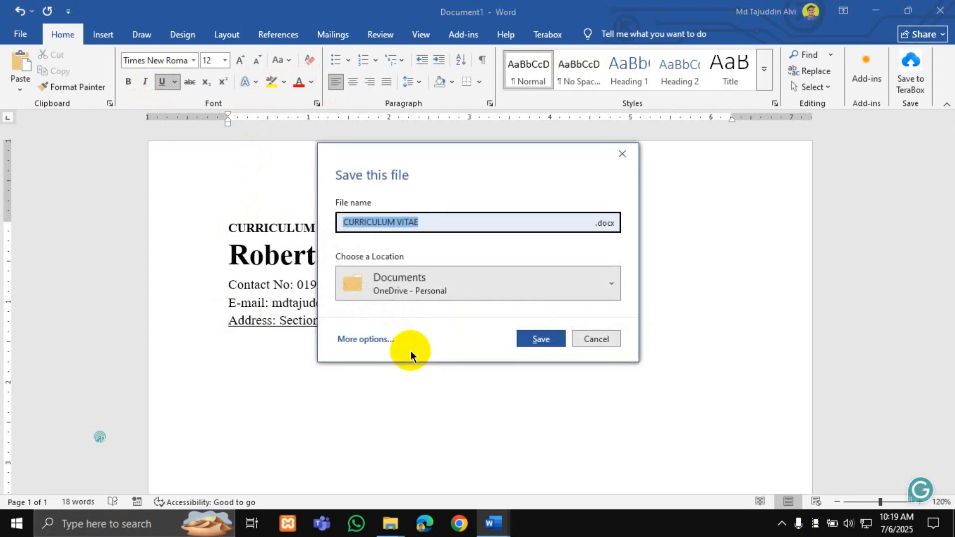
click(605, 336)
Dismiss the save dialog and add a blank line below the underlined address line.
click(384, 397)
click(642, 328)
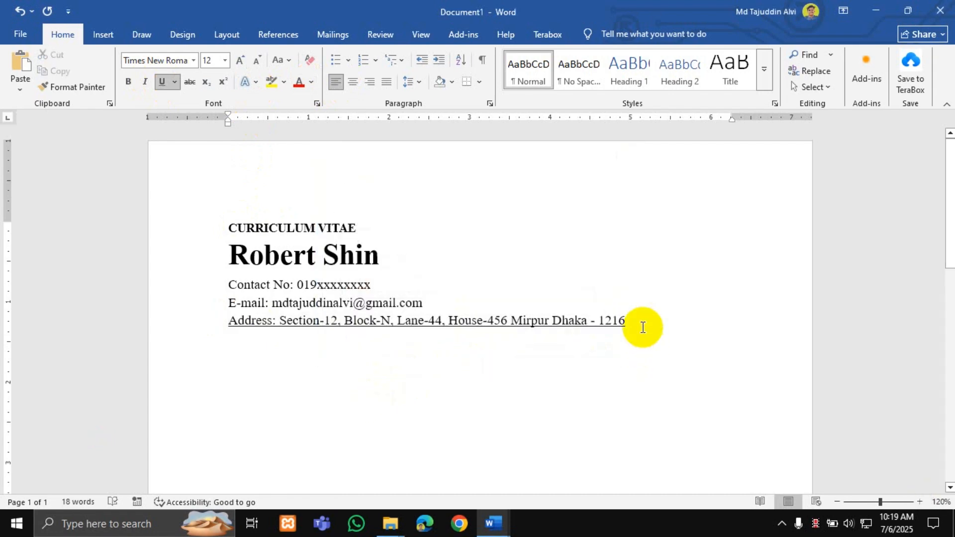
key(Return)
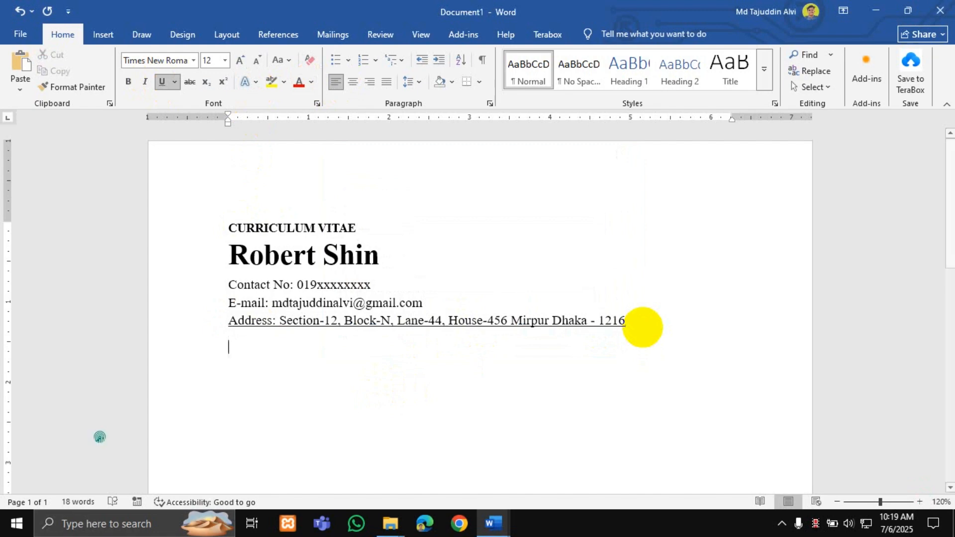
Save the document to the Desktop folder as CURRICULUM VITAE.docx.
key(ctrl+s)
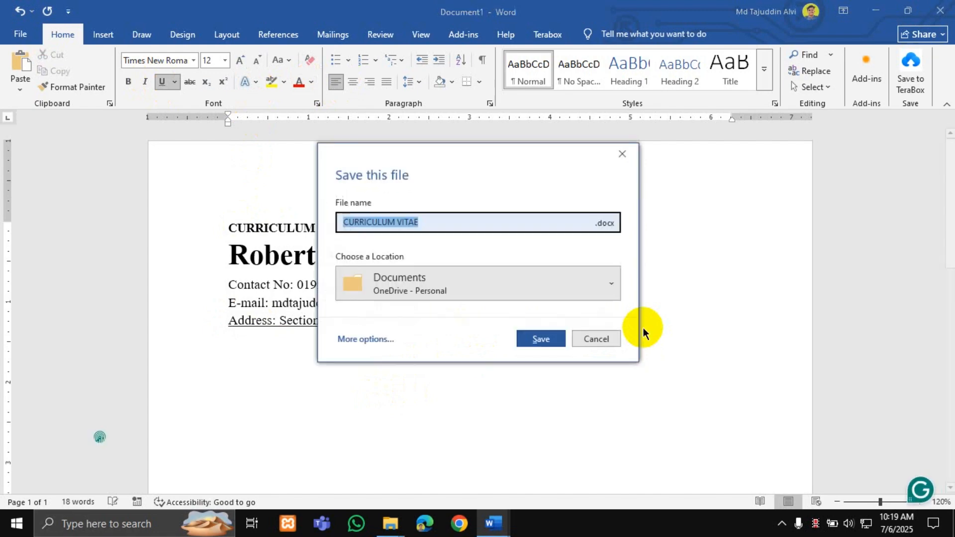
click(357, 339)
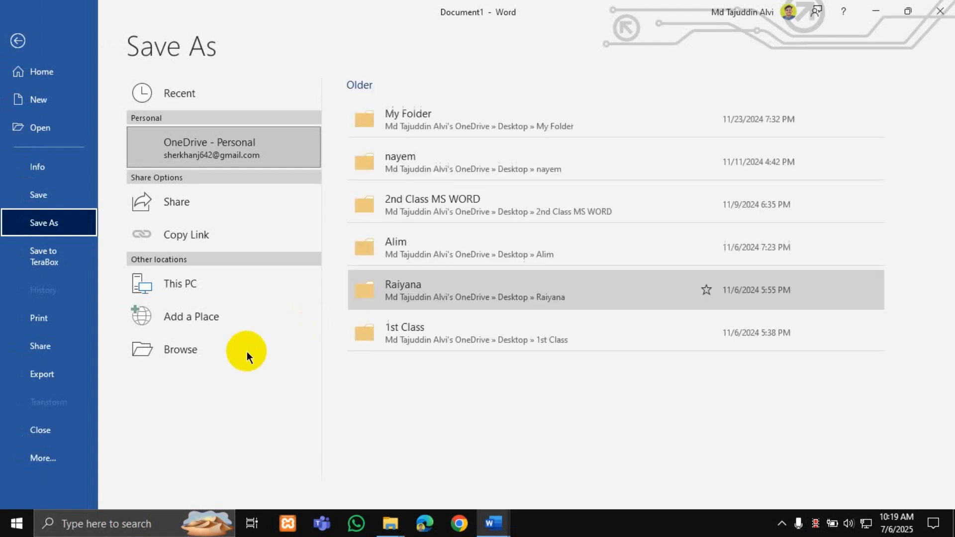
click(214, 351)
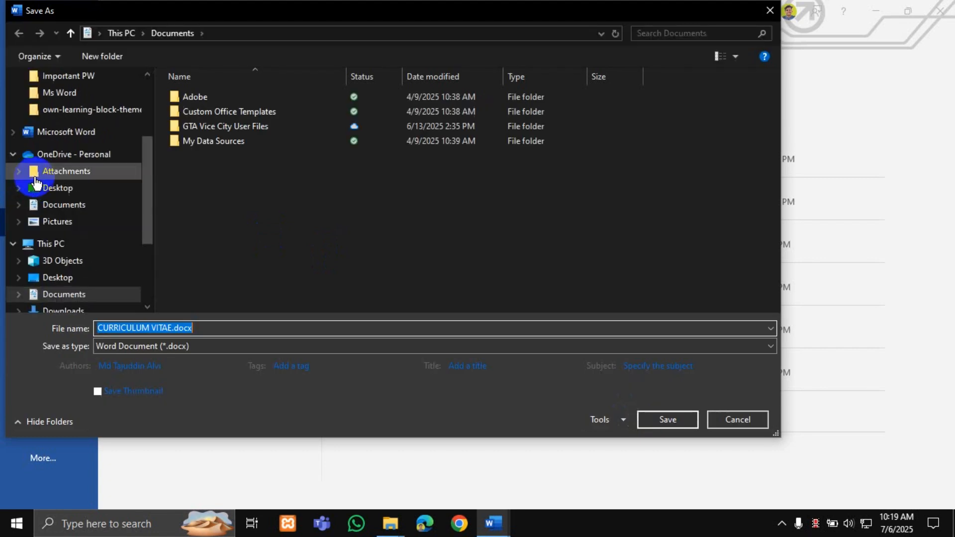
scroll(48, 199, up, 3)
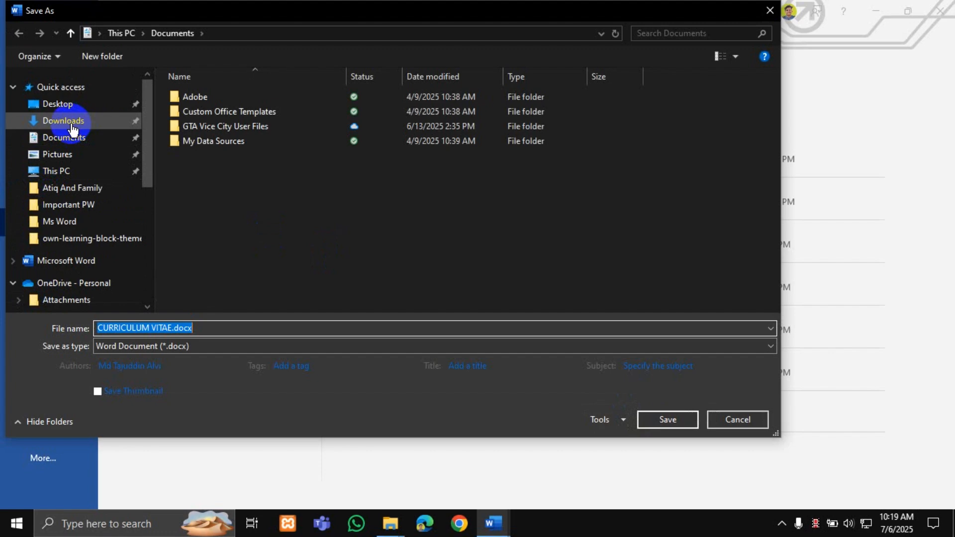
click(62, 104)
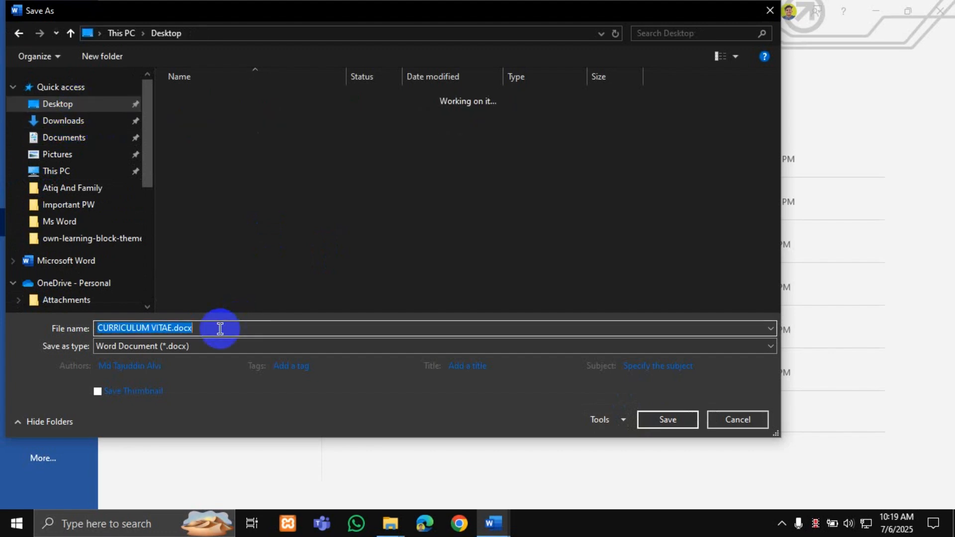
click(662, 421)
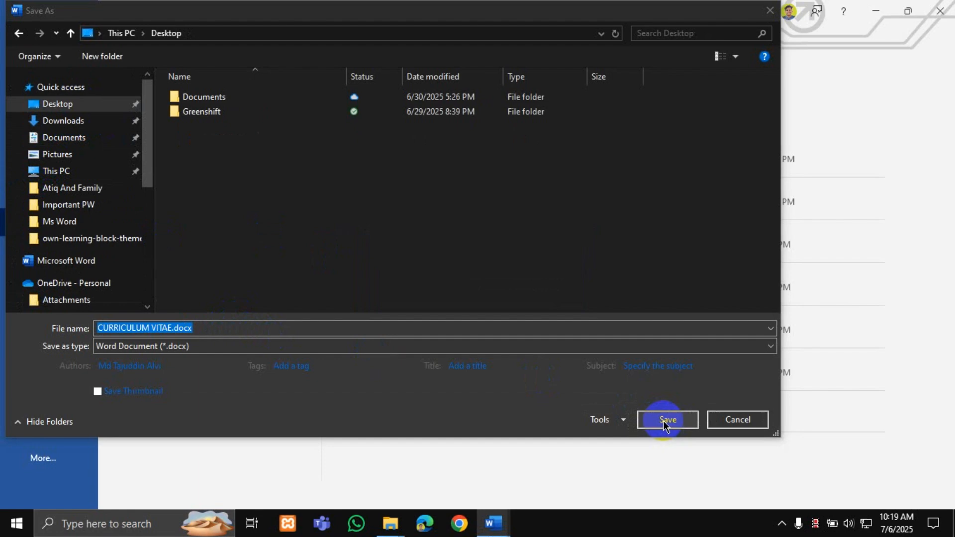
click(664, 419)
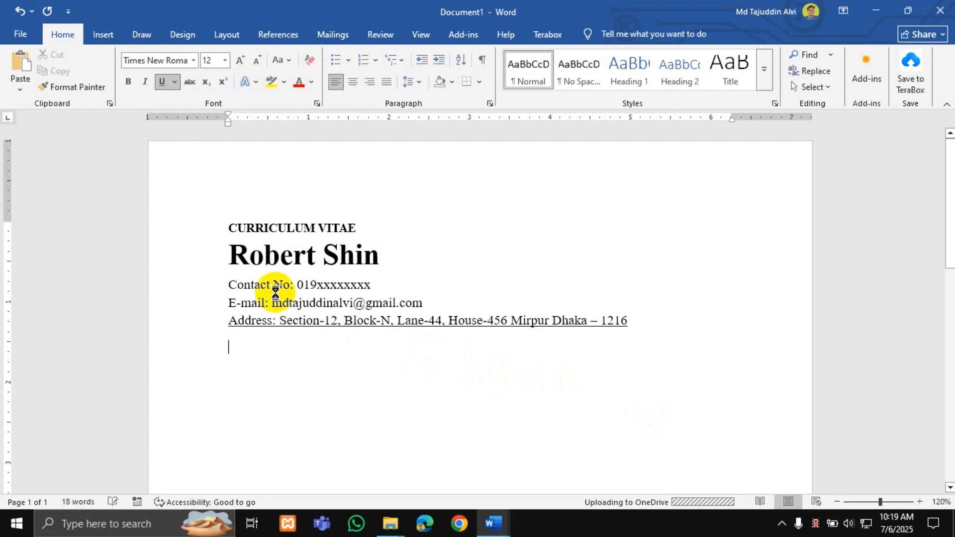
text(s)
scroll(285, 247, down, 1)
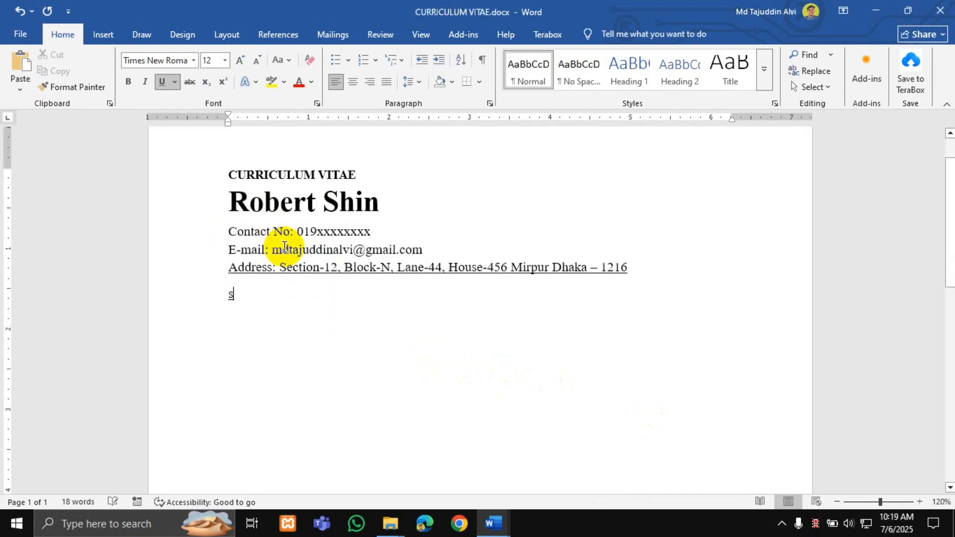
click(232, 203)
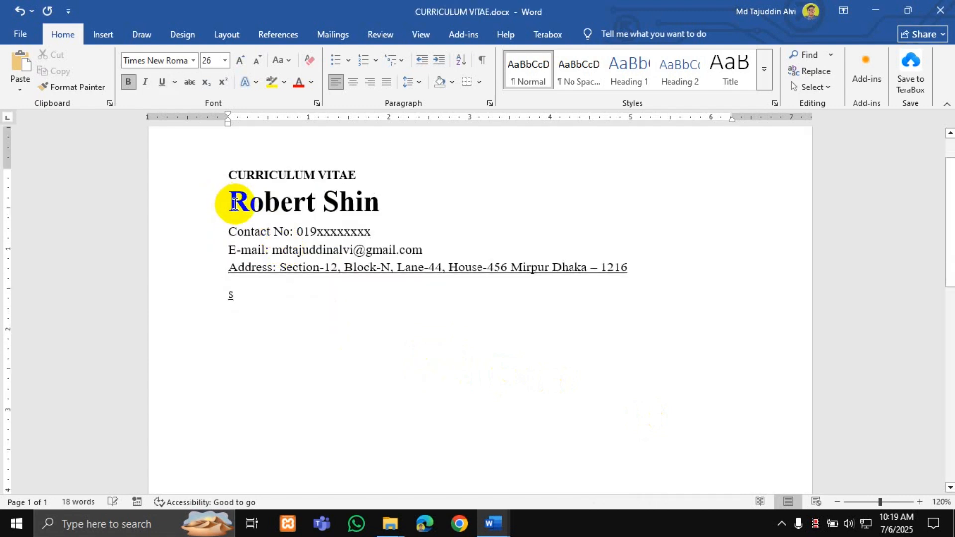
click(252, 293)
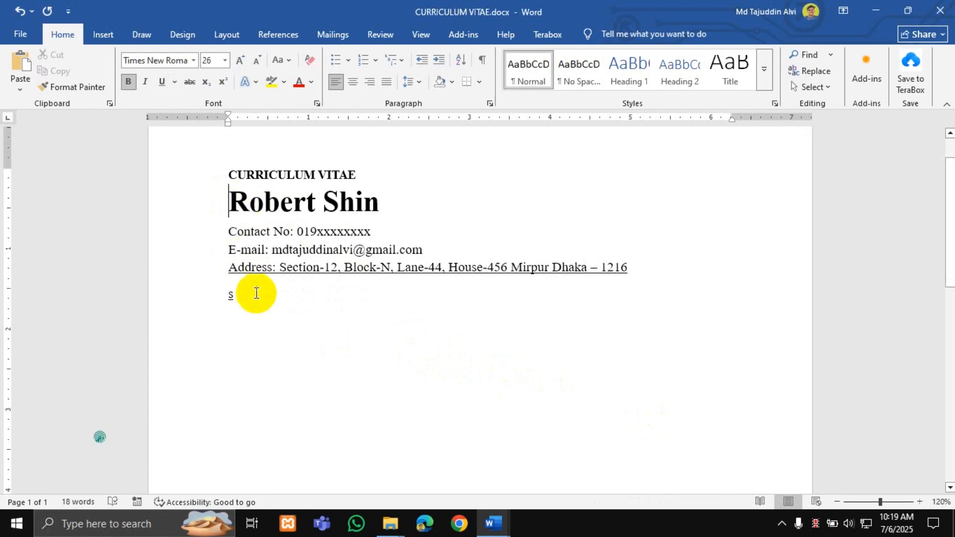
key(BackSpace)
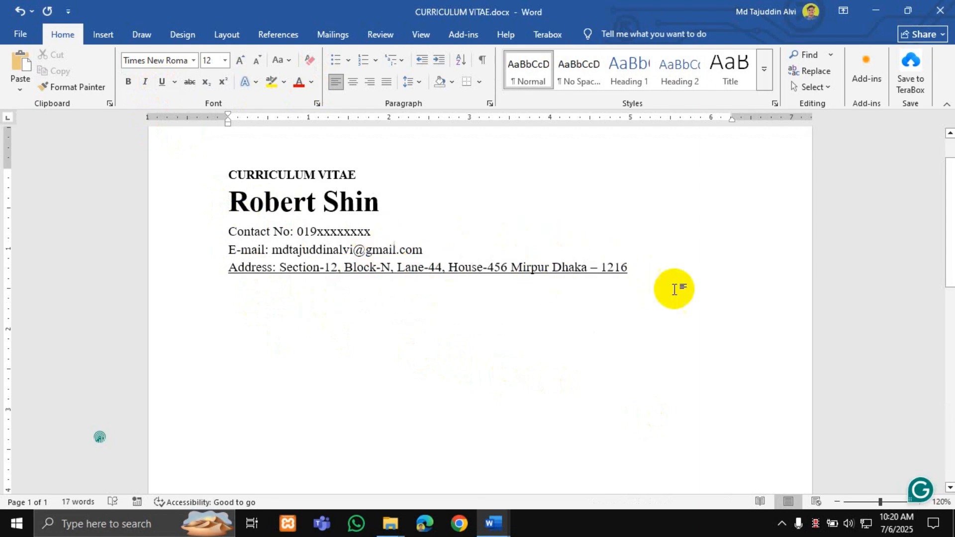
key(BackSpace)
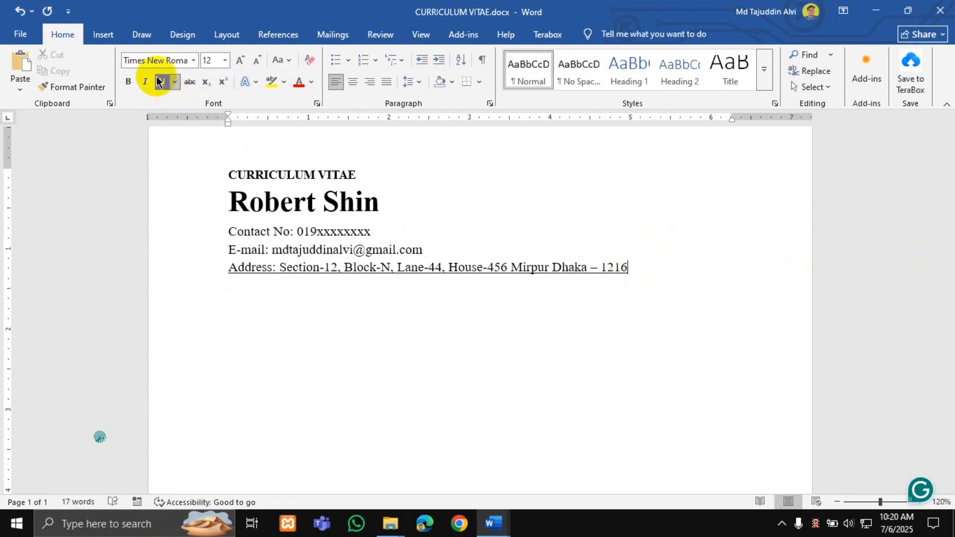
key(Return)
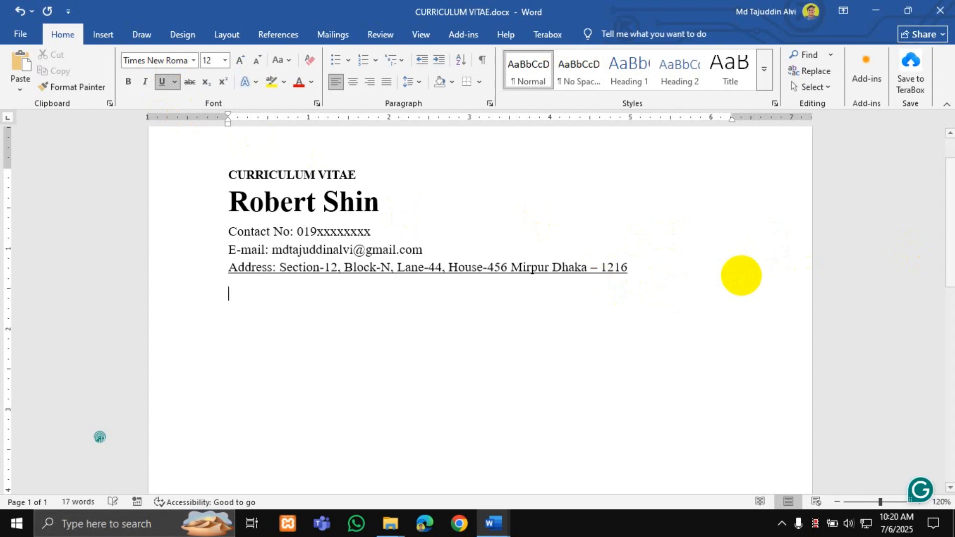
click(166, 82)
text(assdasdasdas)
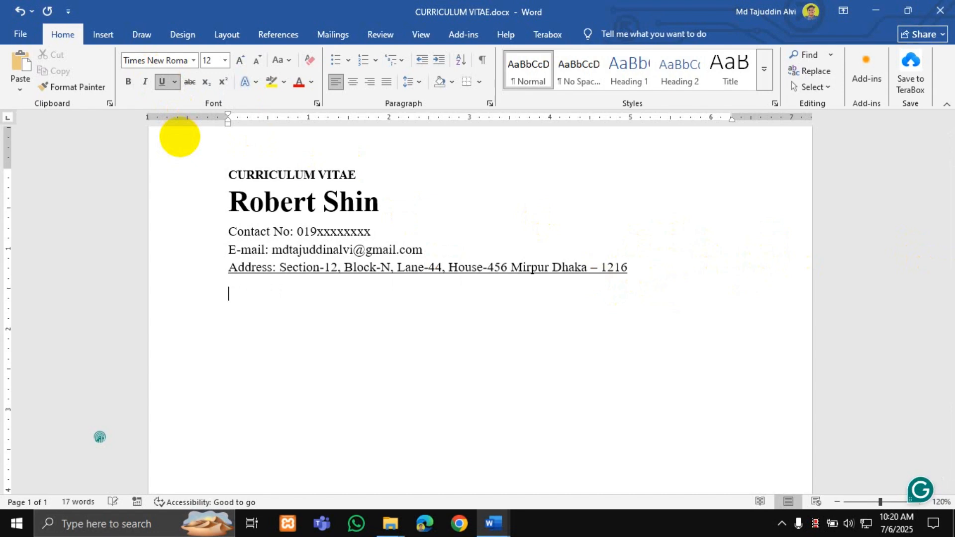
Clear all formatting on the blank line below the address and set its font to Times New Roman.
click(308, 61)
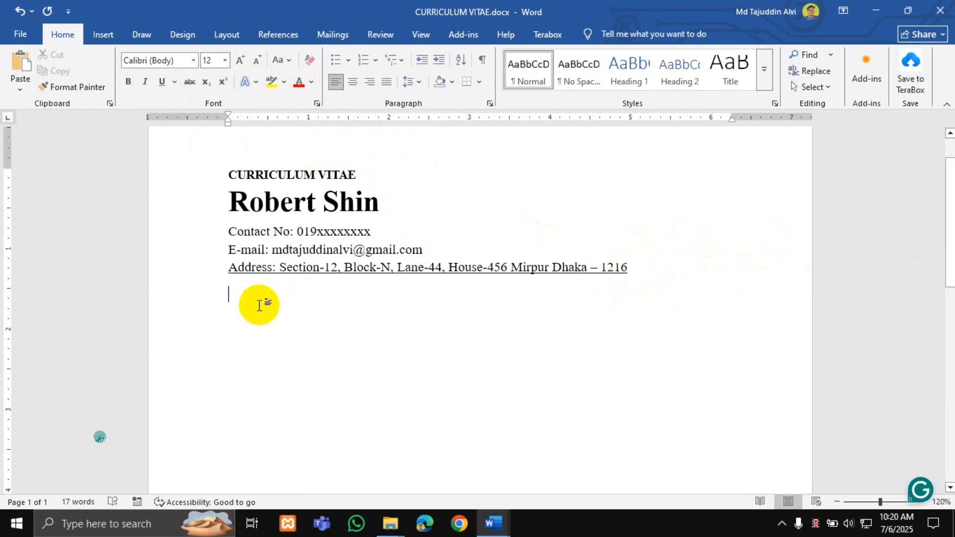
click(194, 61)
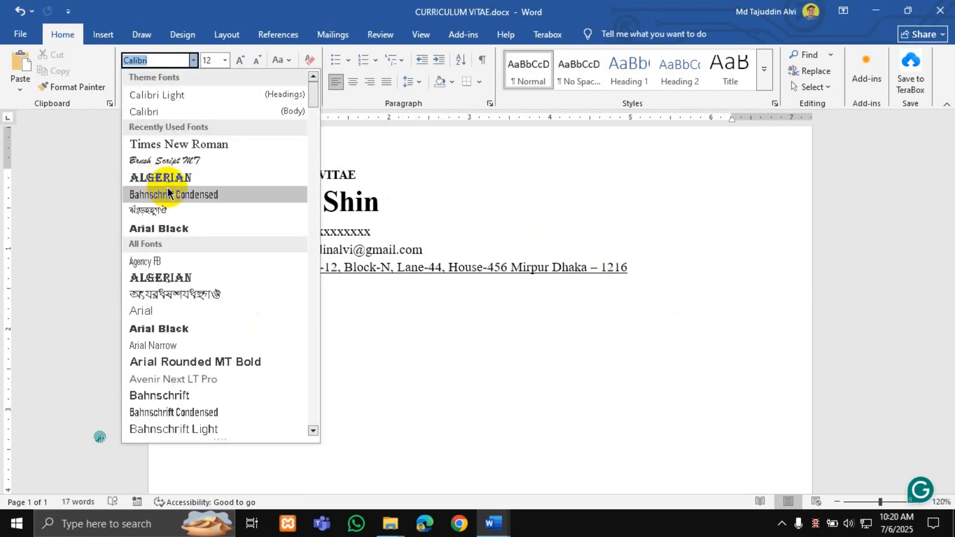
click(184, 148)
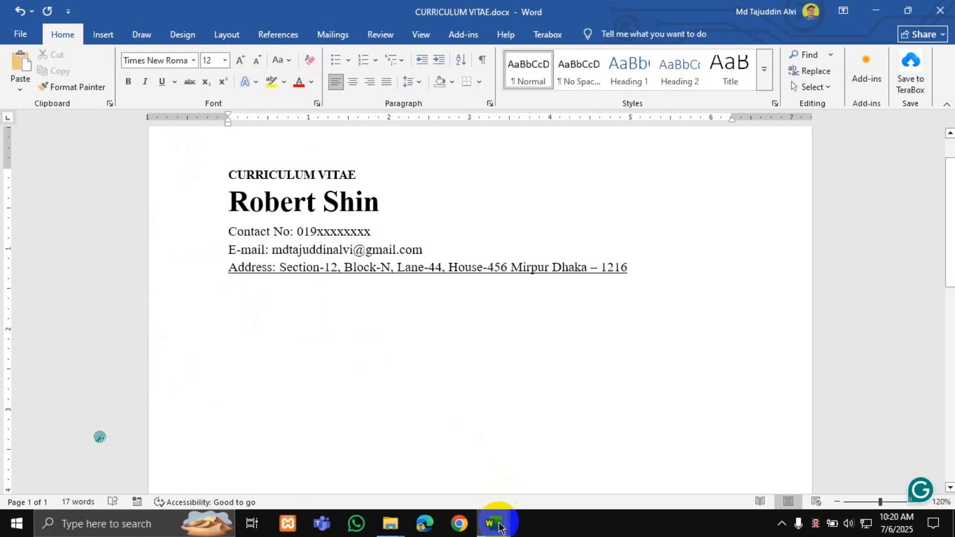
Copy the CAREER OBJECTIVE heading from the existing CV and paste it as text only below the address in CURRICULUM VITAE.docx.
mouse_move(492, 523)
click(560, 458)
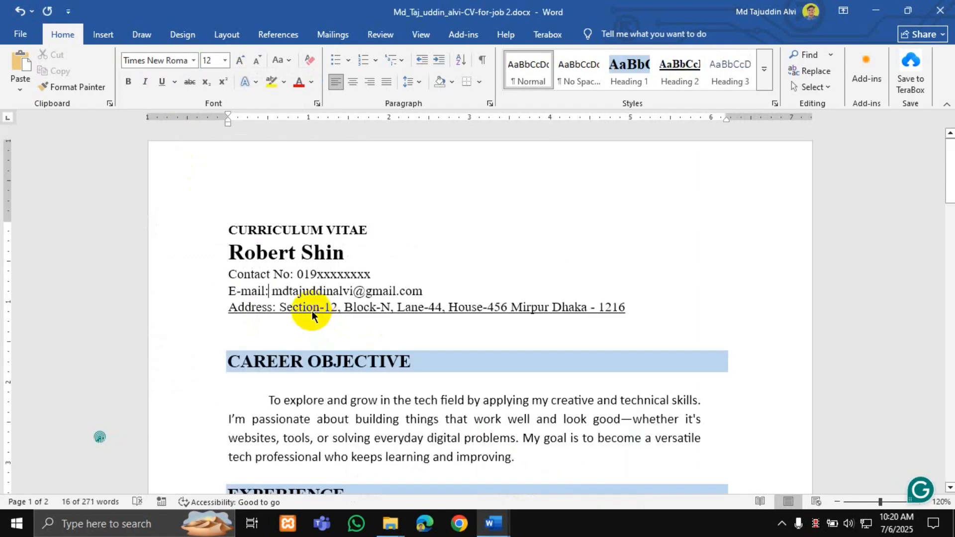
scroll(358, 298, down, 2)
drag(411, 282, 223, 282)
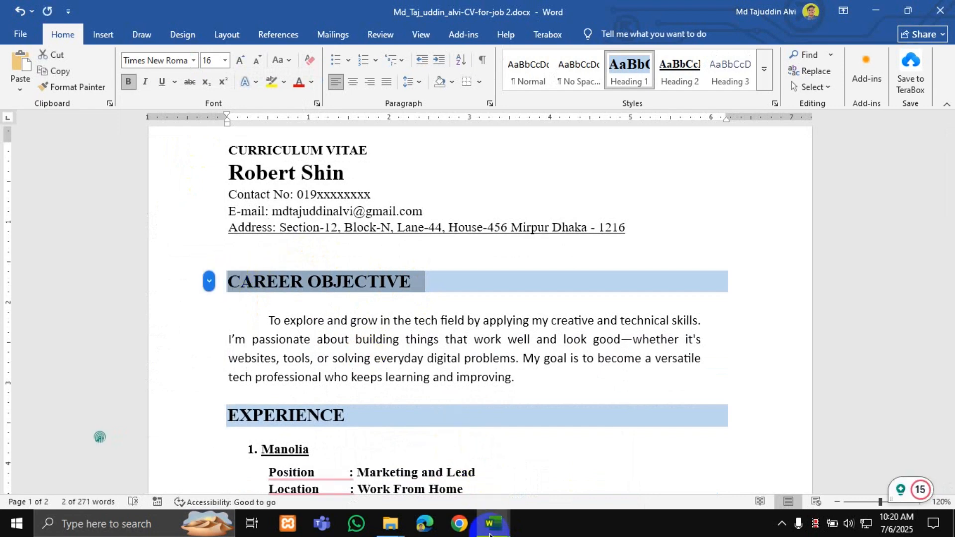
click(443, 453)
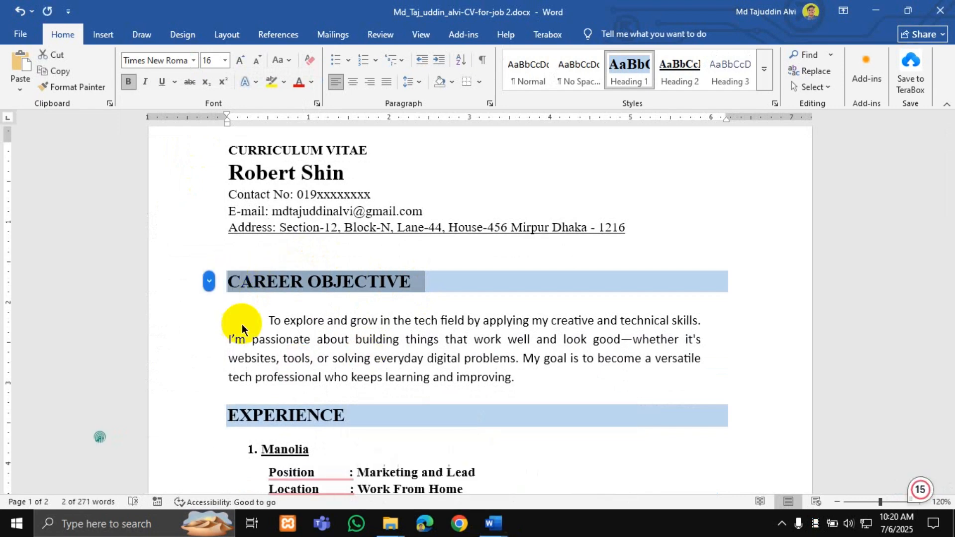
right_click(242, 296)
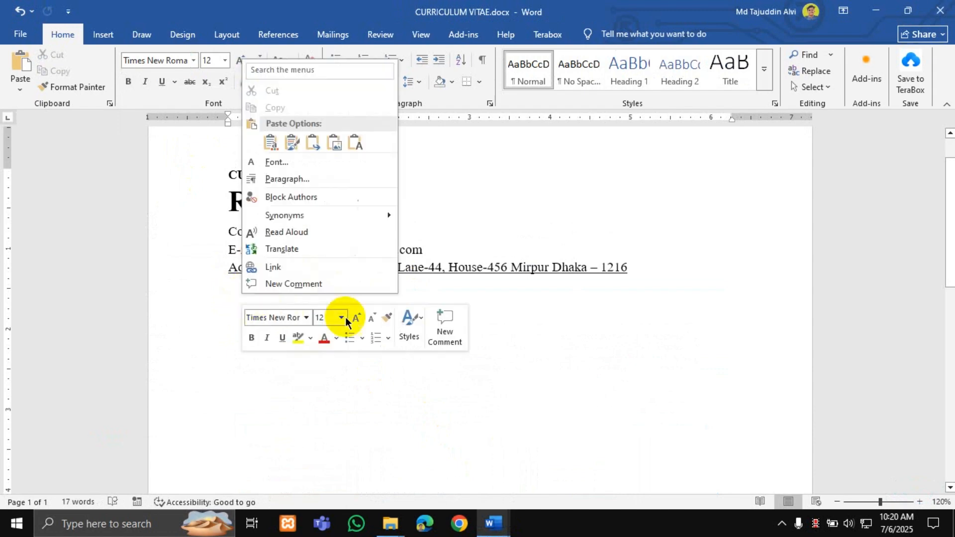
click(355, 143)
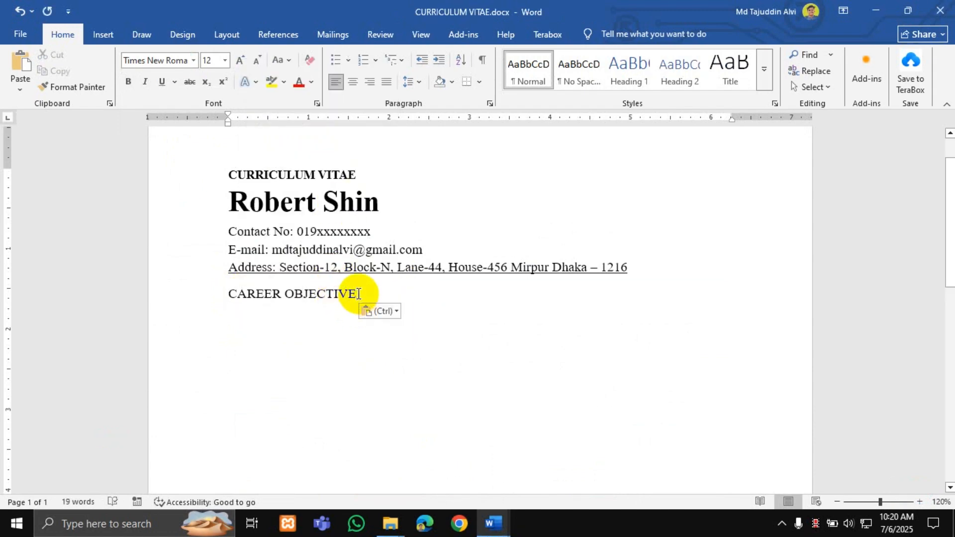
Copy the career objective paragraph from the existing CV and paste it as text only on a new line below the CAREER OBJECTIVE heading.
key(Return)
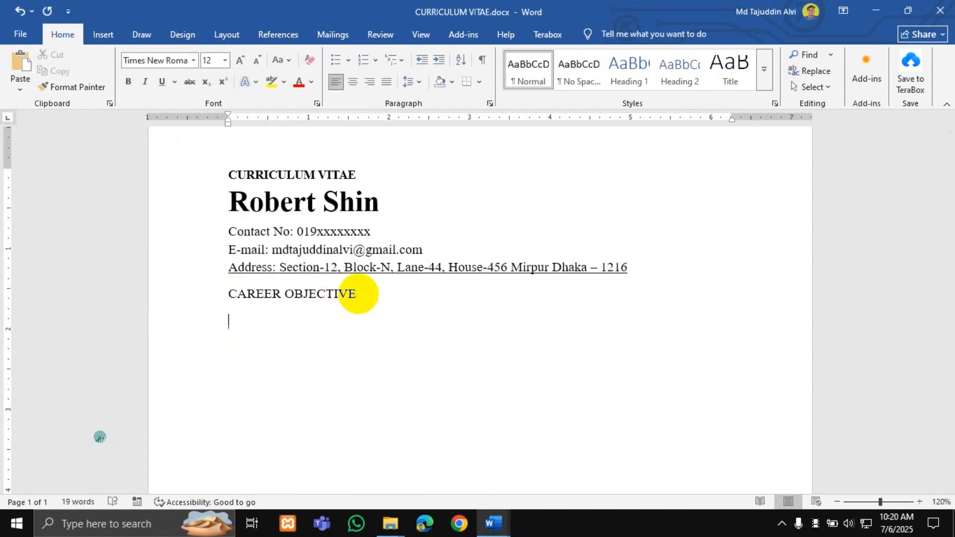
click(504, 528)
click(552, 480)
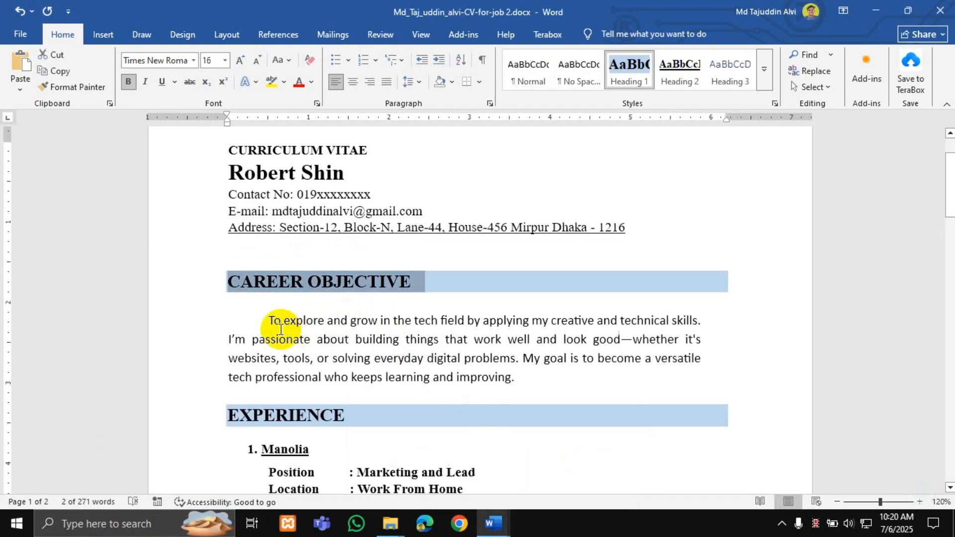
drag(274, 321, 530, 373)
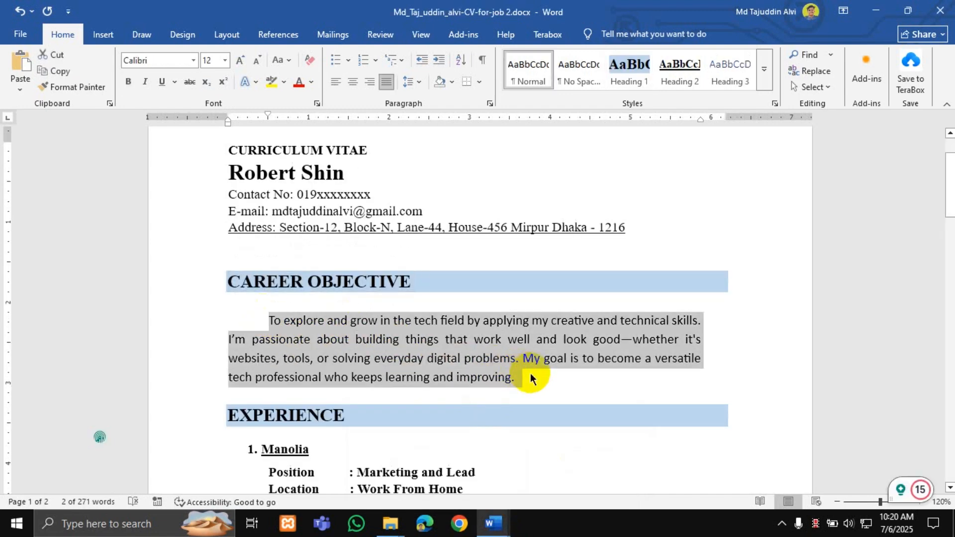
click(507, 522)
click(437, 478)
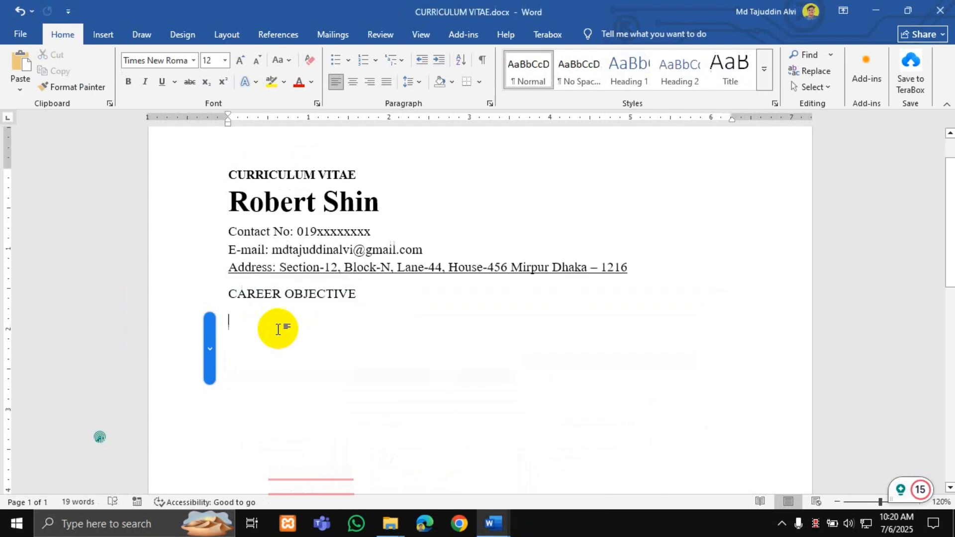
right_click(273, 332)
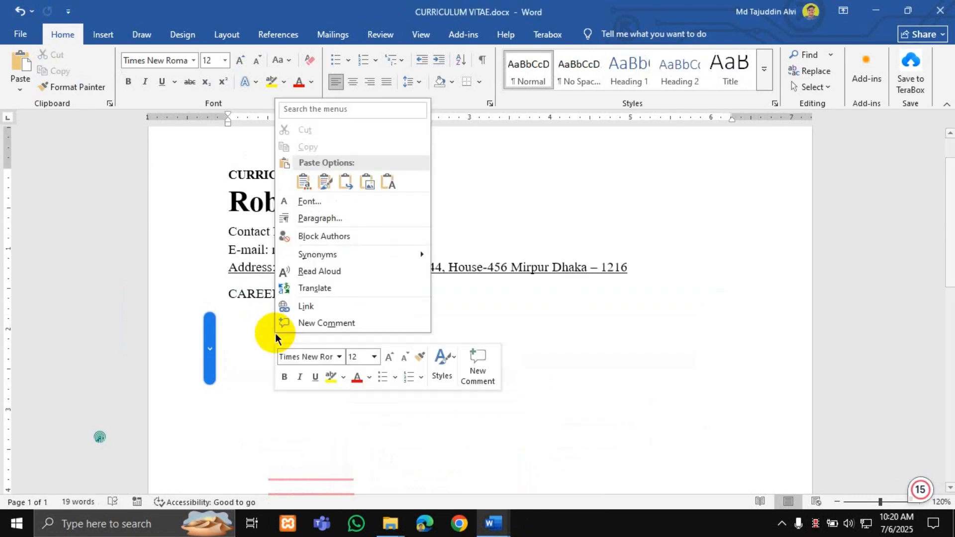
click(393, 183)
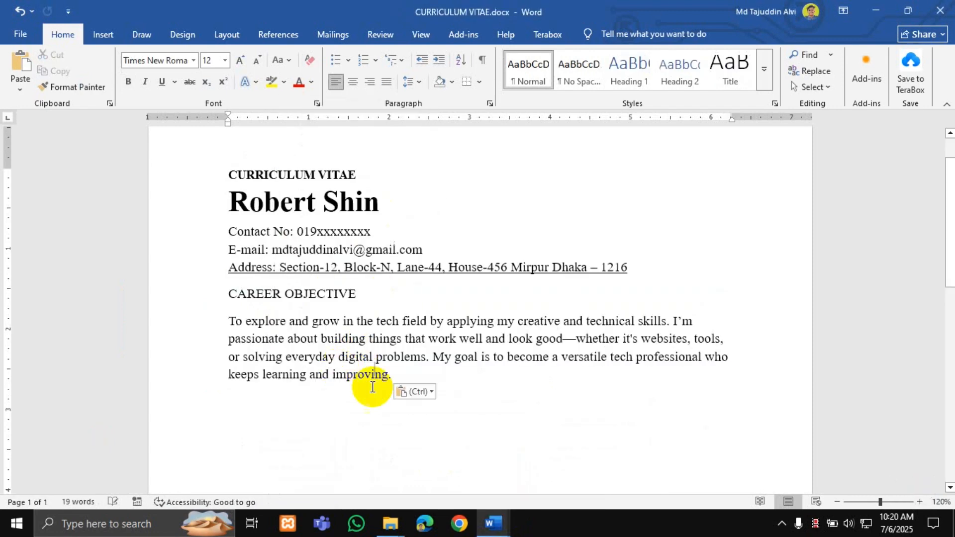
Enlarge the CAREER OBJECTIVE heading to 16 pt.
click(361, 294)
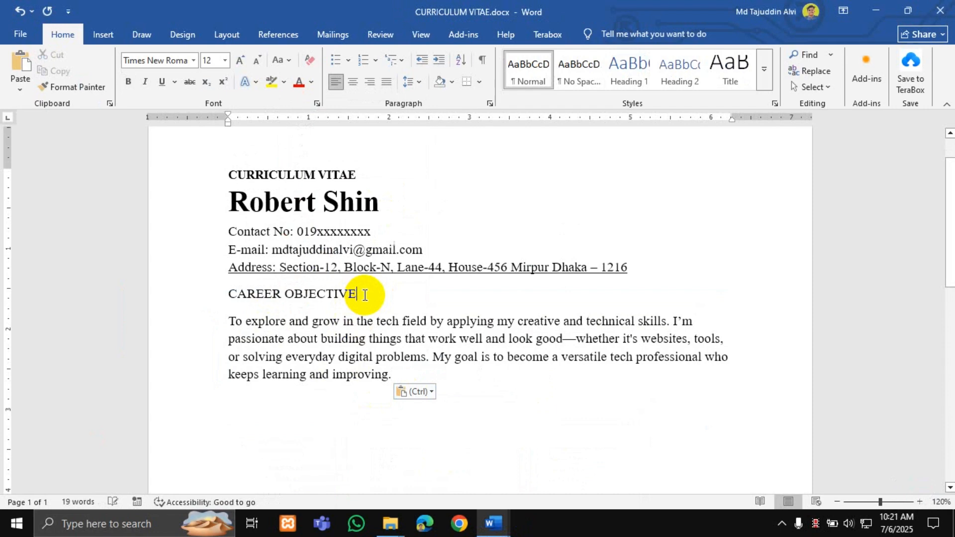
click(211, 294)
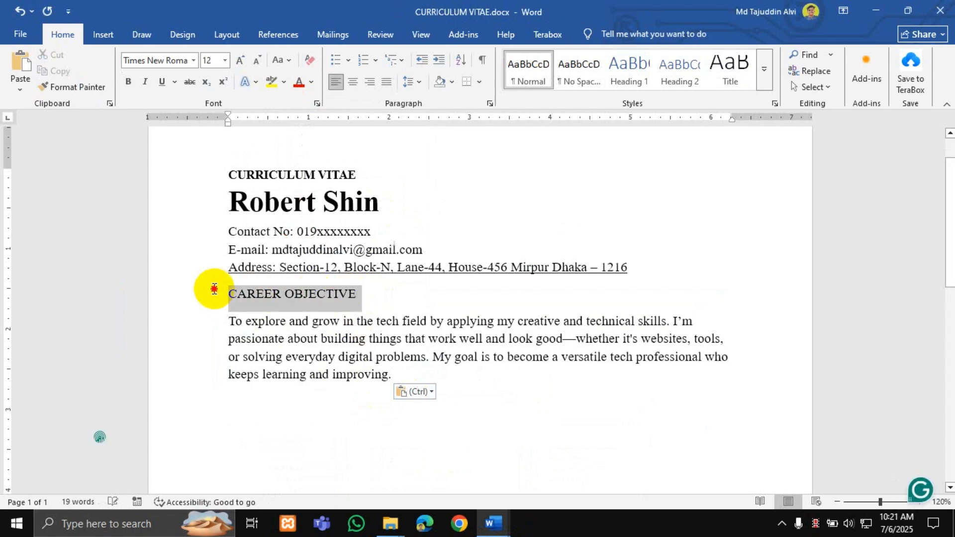
click(240, 59)
click(240, 59)
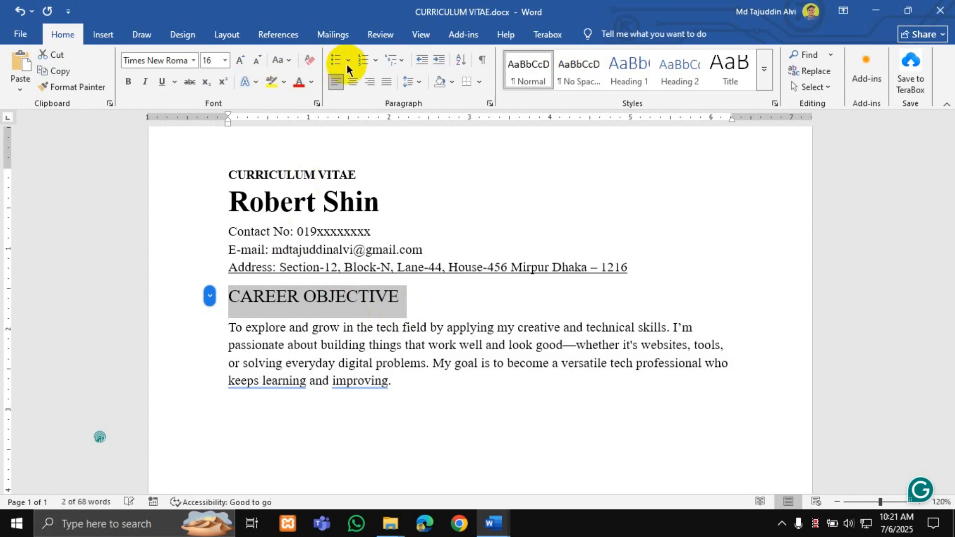
Increase the indent of the career objective paragraph by one level.
click(228, 326)
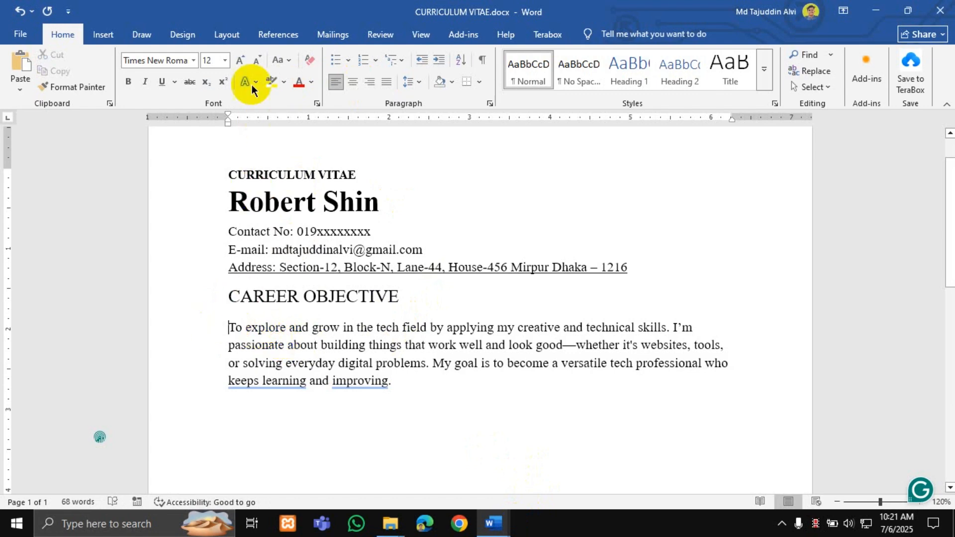
click(438, 60)
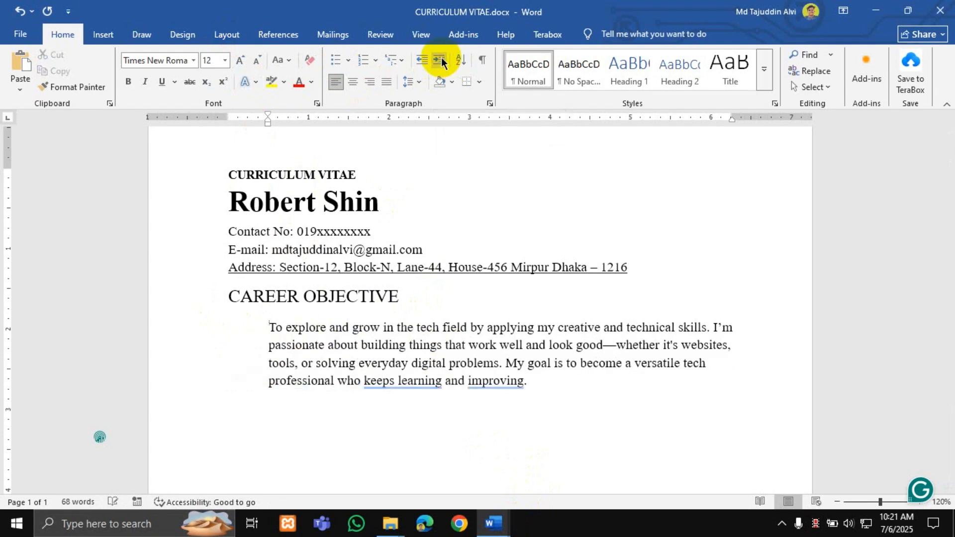
Undo the whole-paragraph indent and indent only the first line of the career objective paragraph by one tab.
key(ctrl+z)
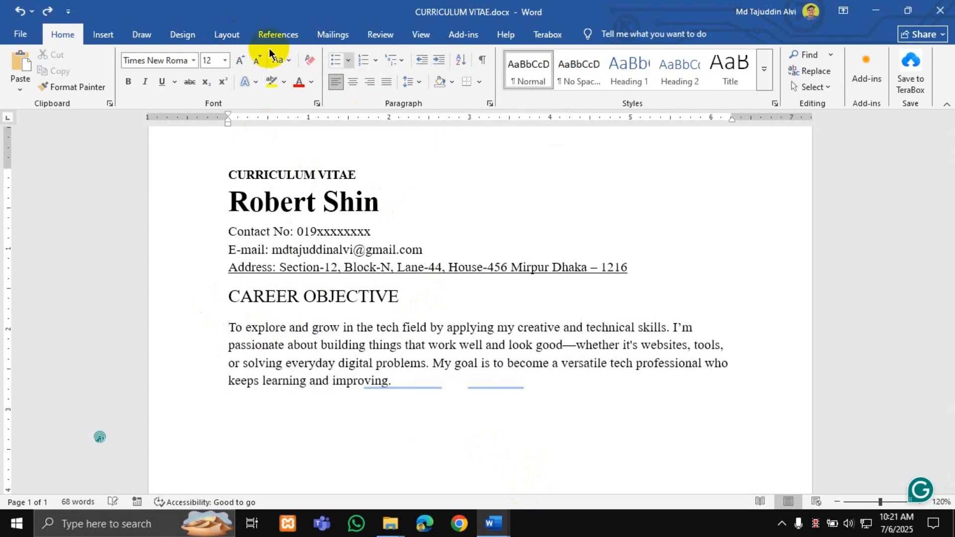
click(237, 42)
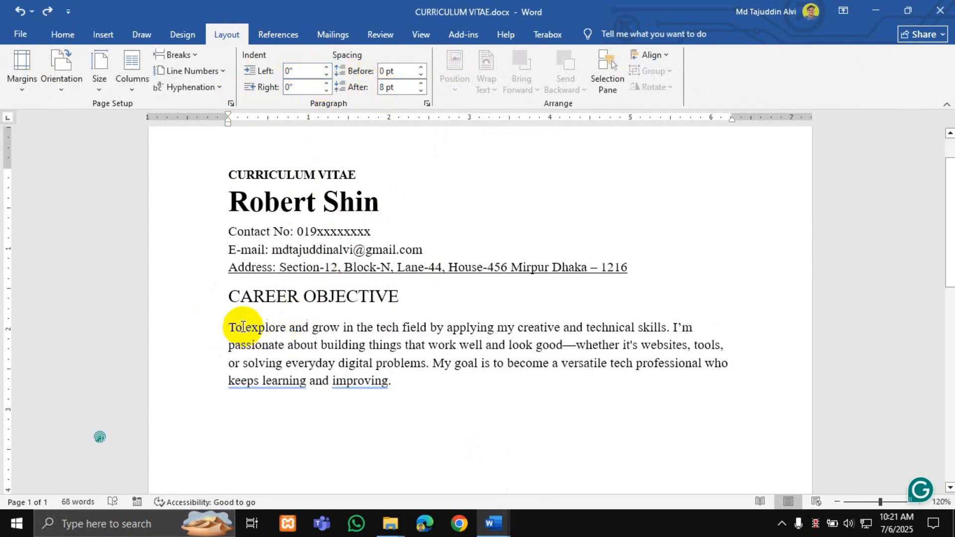
click(67, 37)
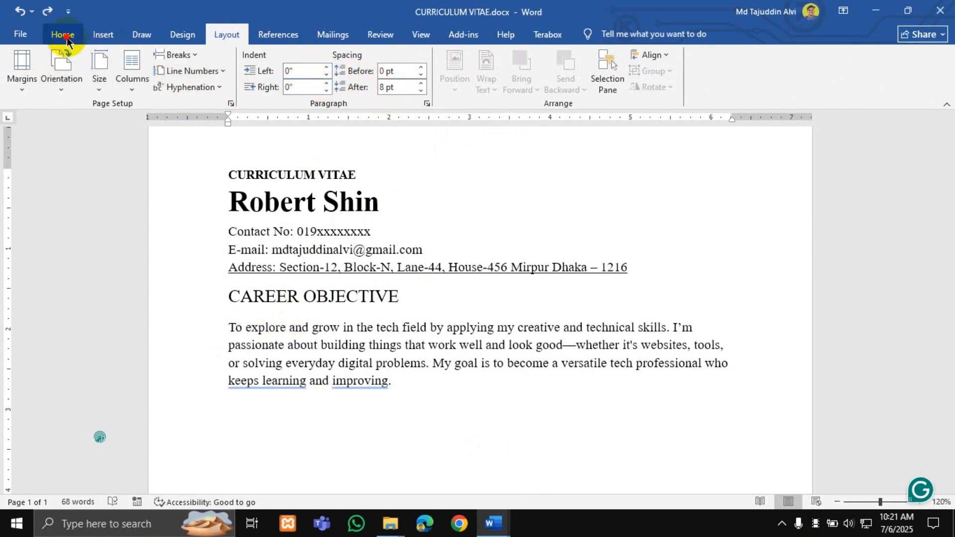
click(230, 327)
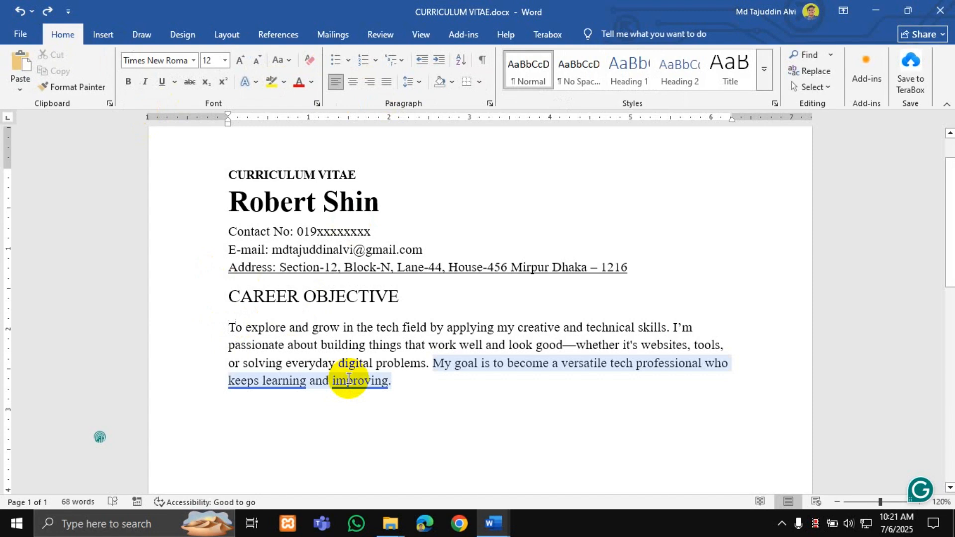
mouse_move(348, 379)
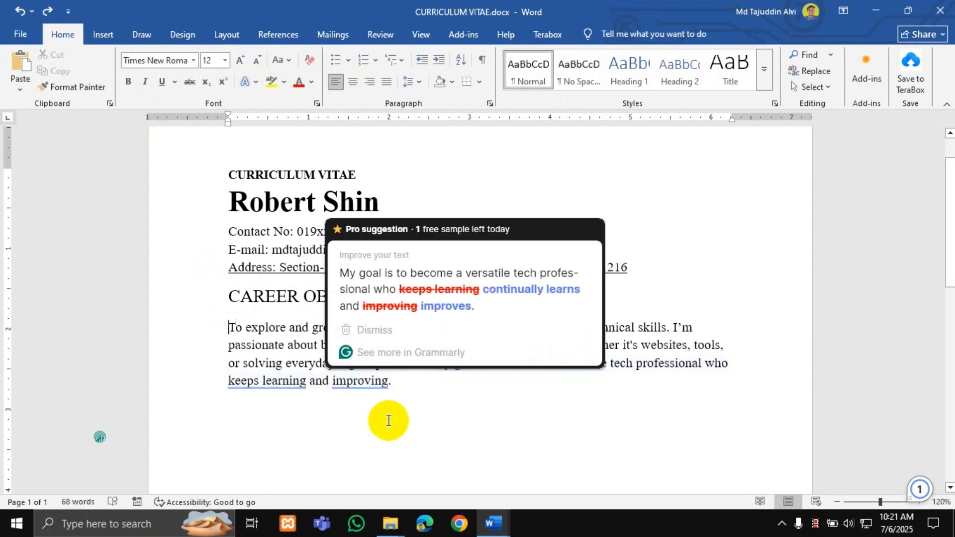
key(Tab)
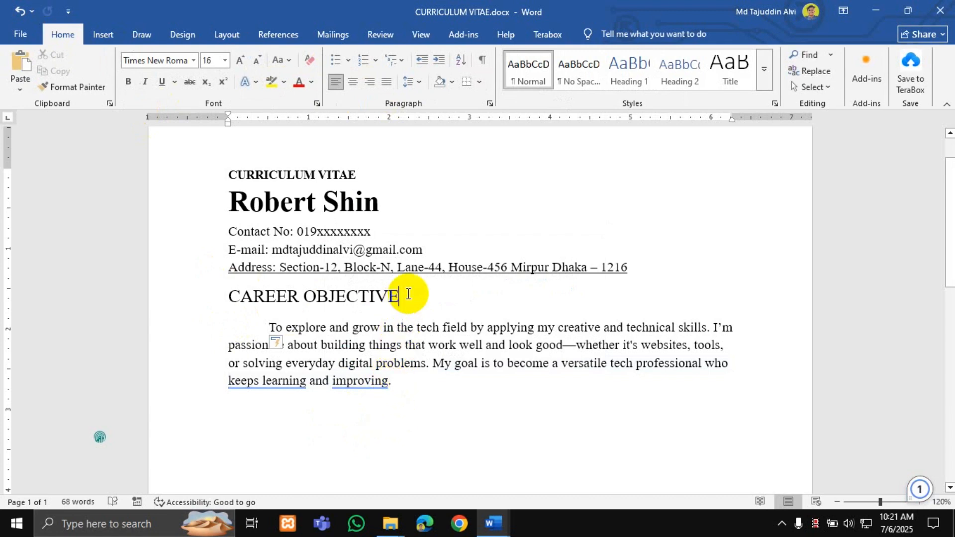
Apply a medium blue paragraph shading to the CAREER OBJECTIVE heading.
drag(408, 293, 188, 288)
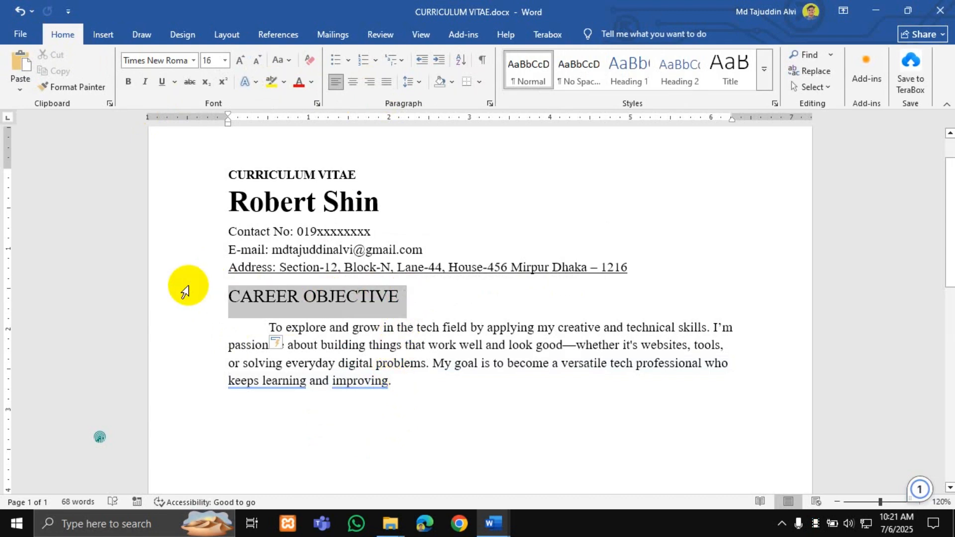
click(404, 297)
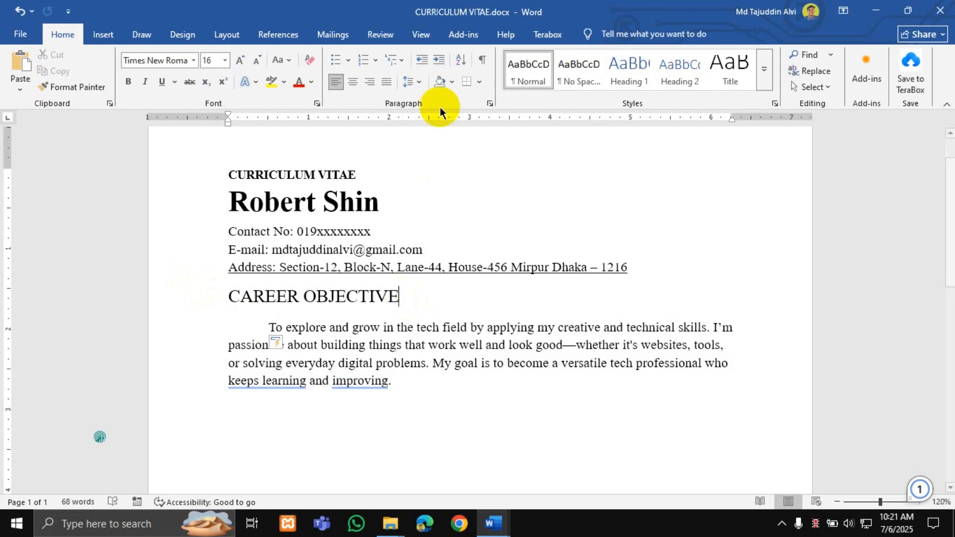
click(453, 82)
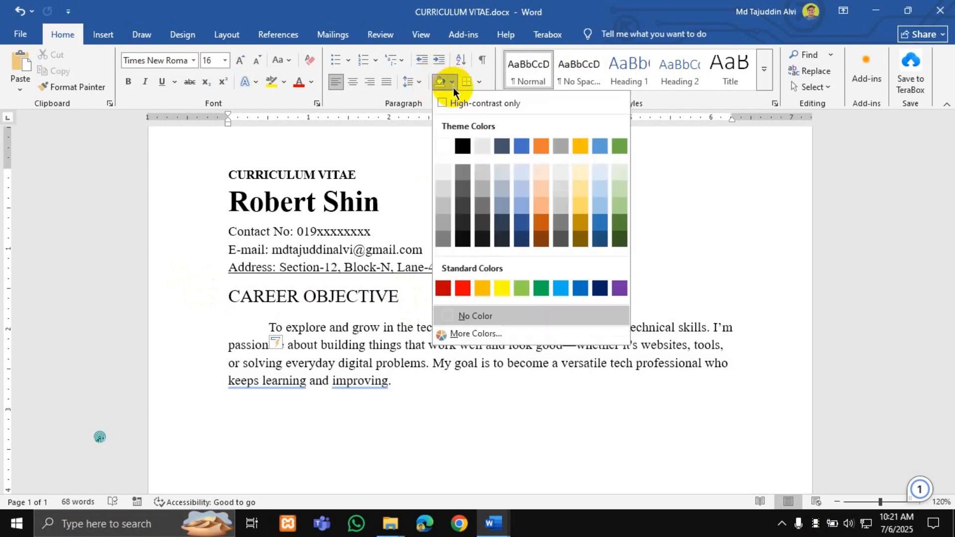
click(520, 210)
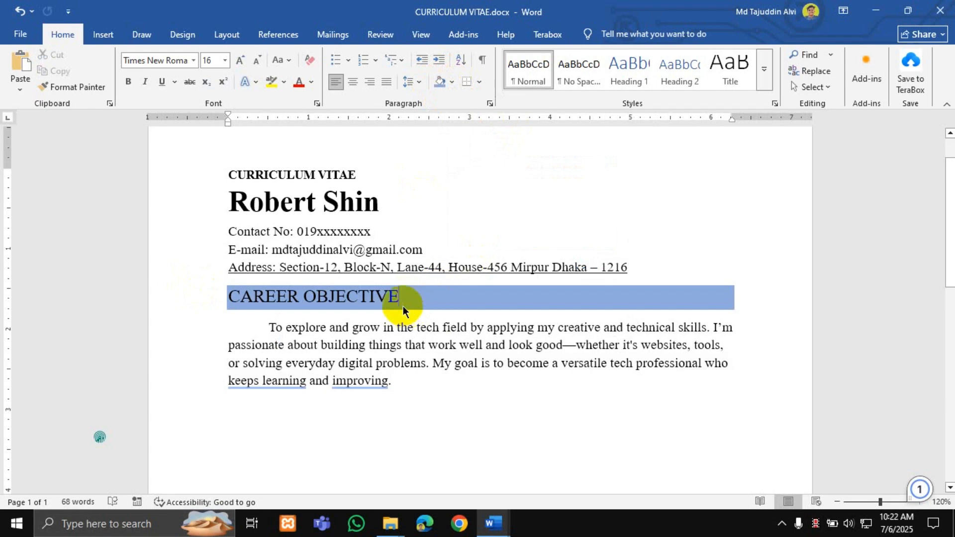
Try the CAREER OBJECTIVE heading at 14 pt and restore it to 16 pt.
drag(401, 296, 228, 298)
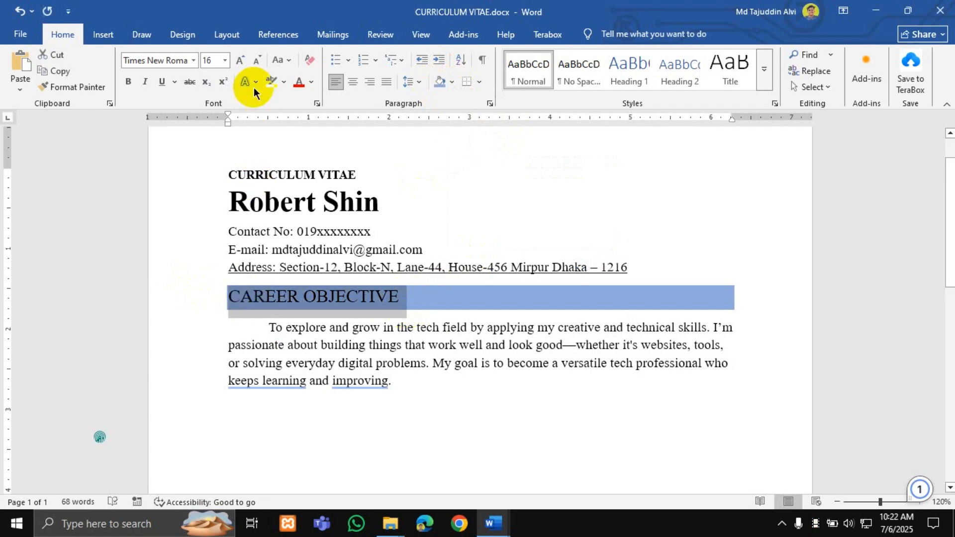
click(255, 61)
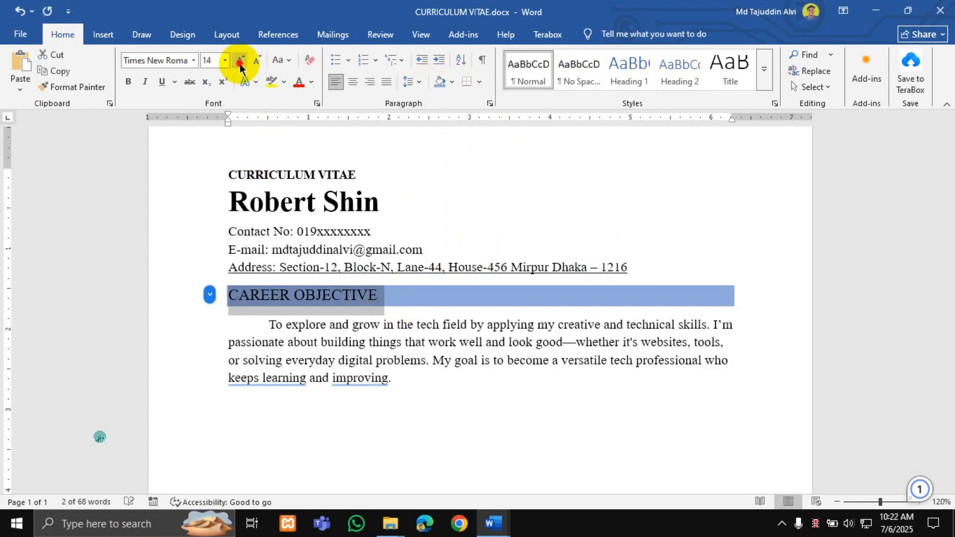
click(240, 61)
ctrl+scroll(550, 352, down, 5)
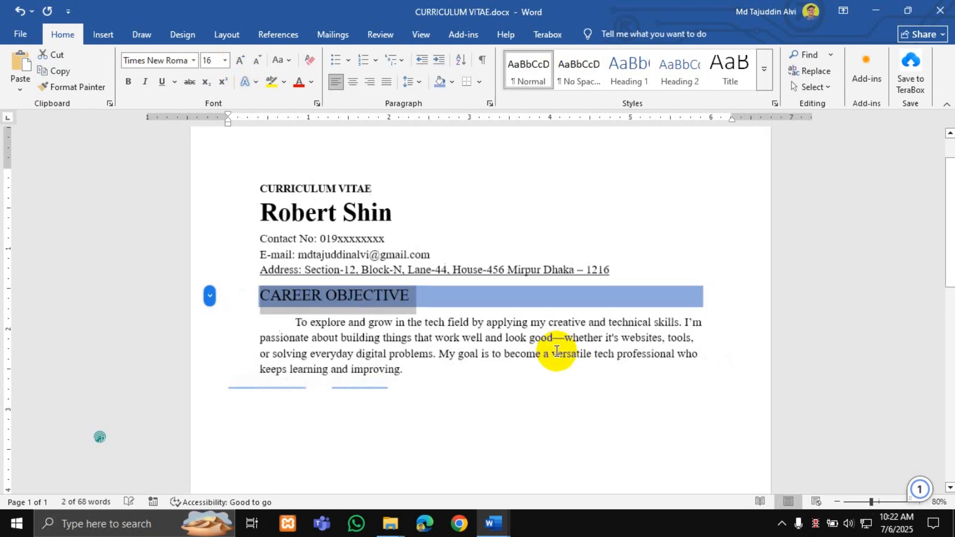
ctrl+scroll(556, 351, up, 2)
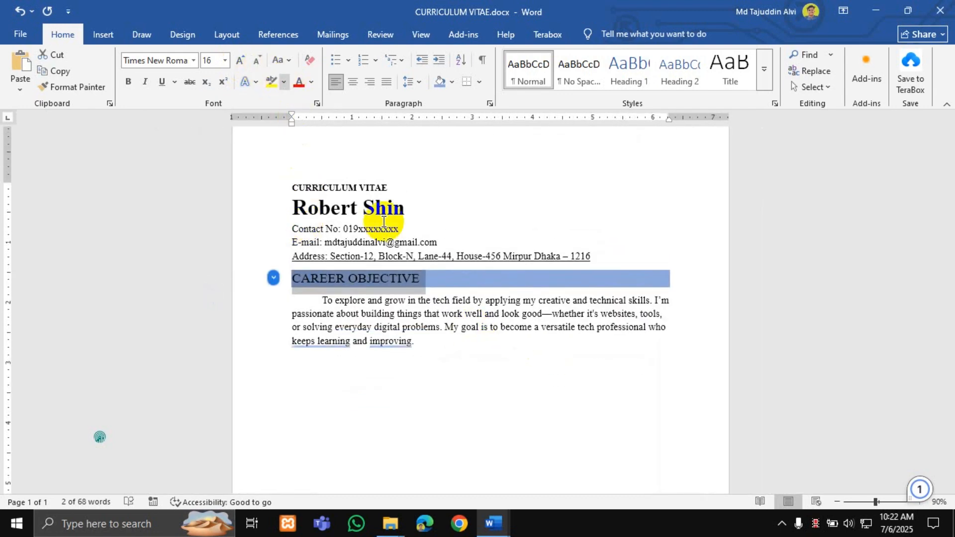
click(528, 360)
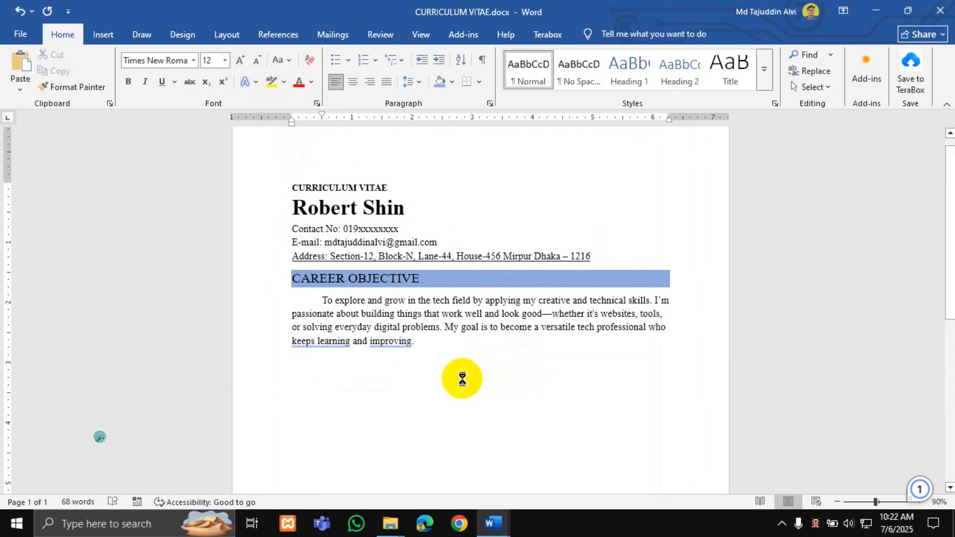
Change the paragraph shading of the CAREER OBJECTIVE heading to a lighter blue.
drag(426, 279, 298, 279)
click(443, 279)
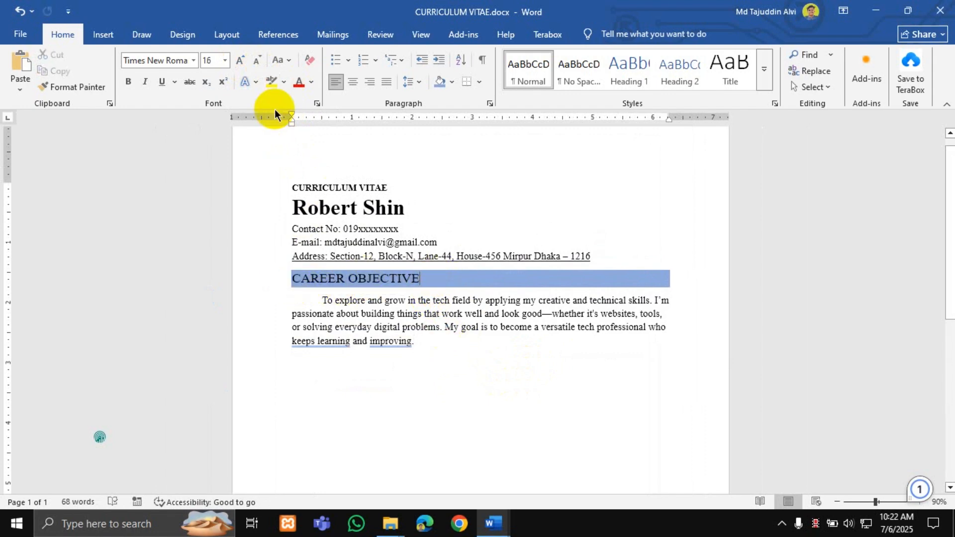
click(452, 83)
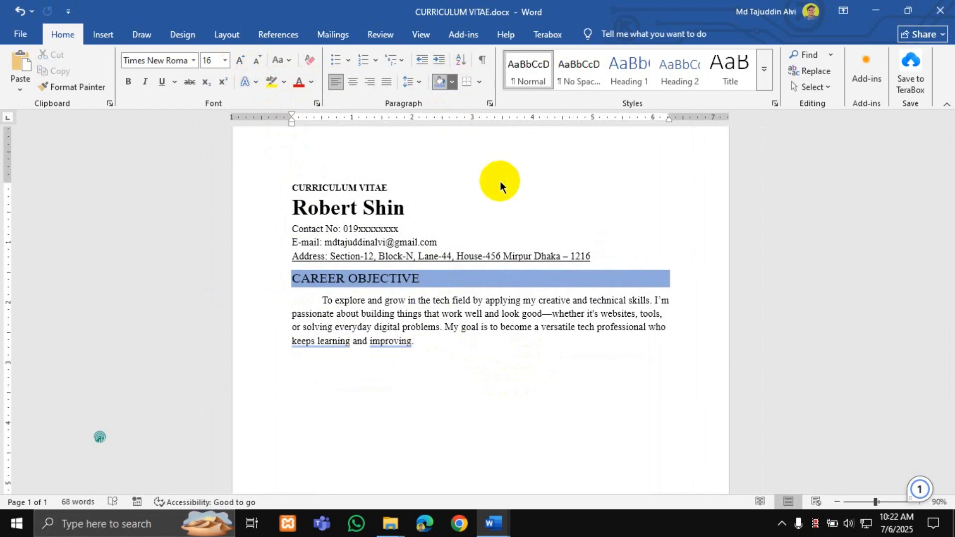
click(520, 203)
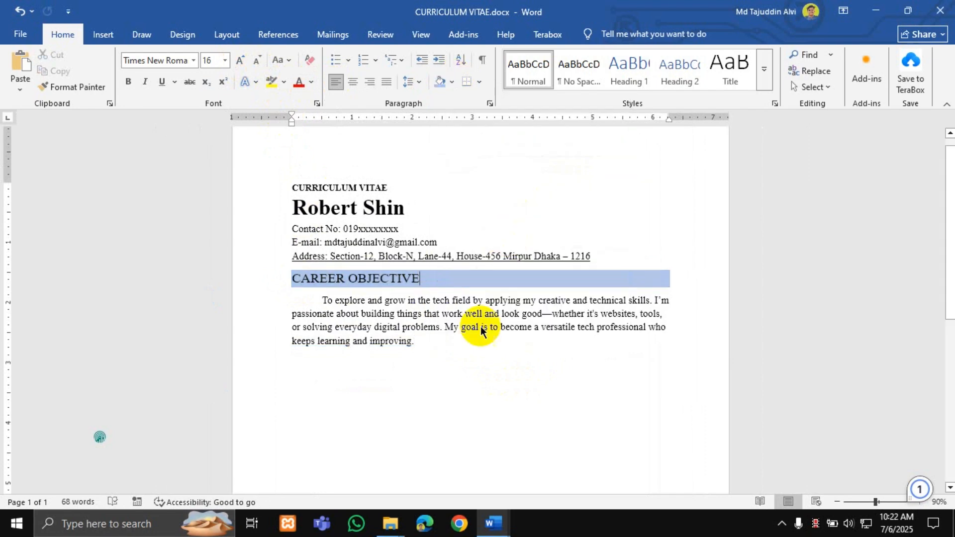
Add an empty line without first-line indent below the career objective paragraph.
click(459, 377)
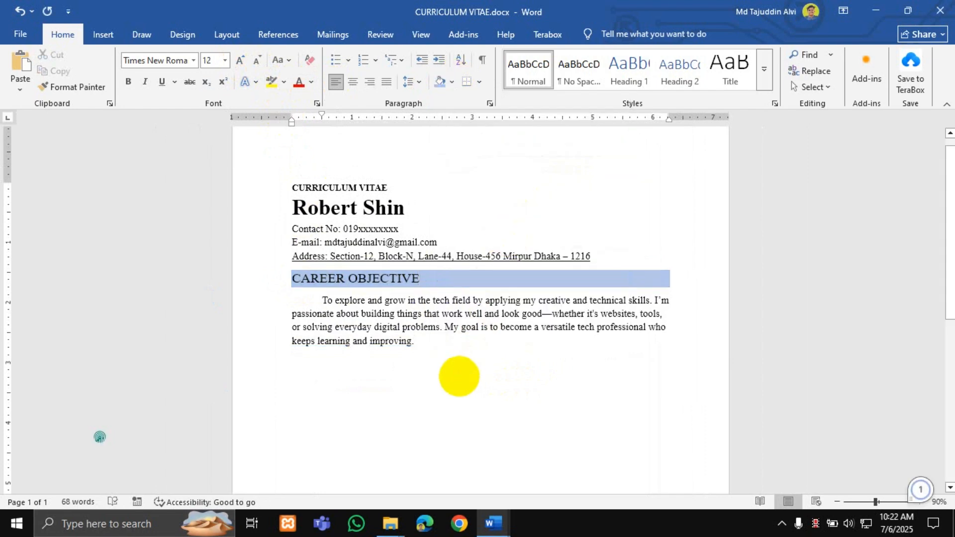
key(Return)
key(BackSpace)
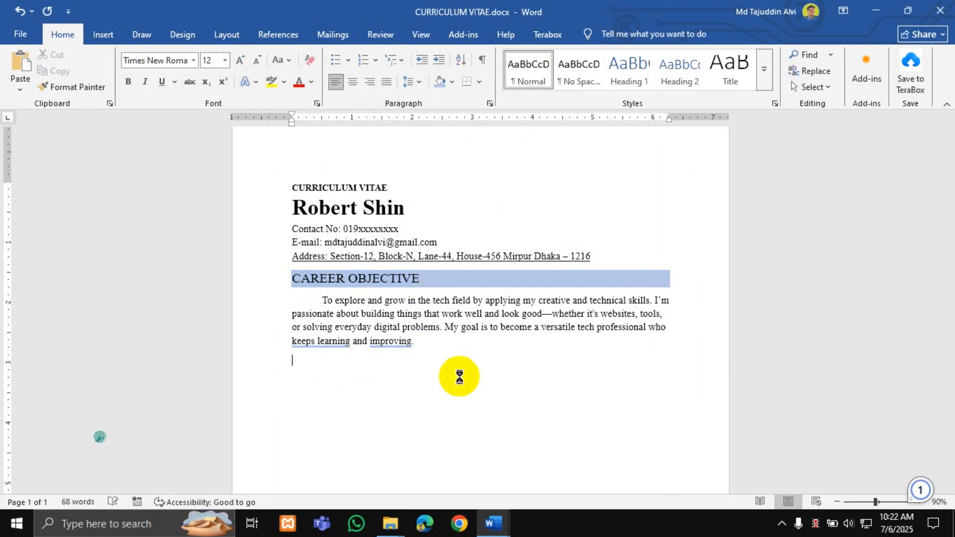
Copy the EXPERIENCE heading from the existing CV and return to CURRICULUM VITAE.docx.
click(499, 521)
click(554, 462)
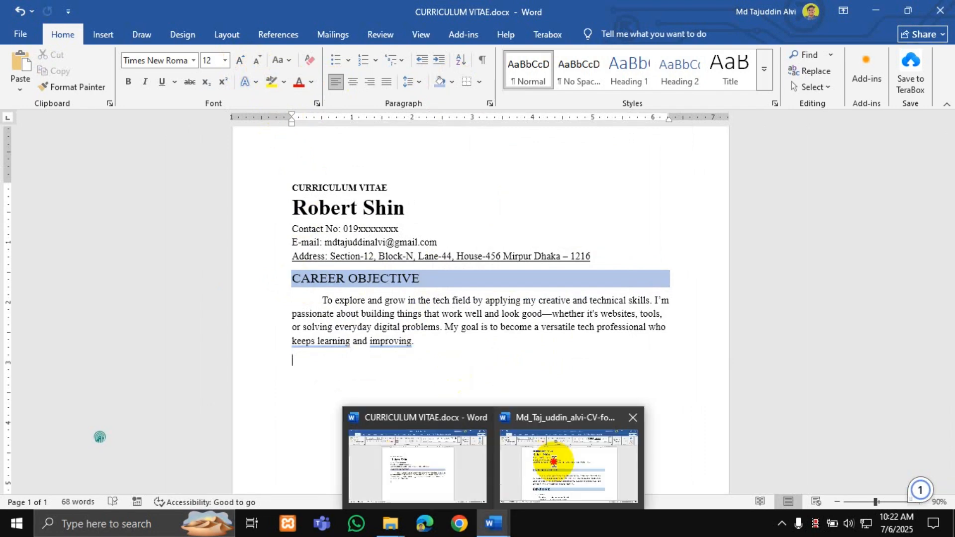
scroll(267, 383, down, 4)
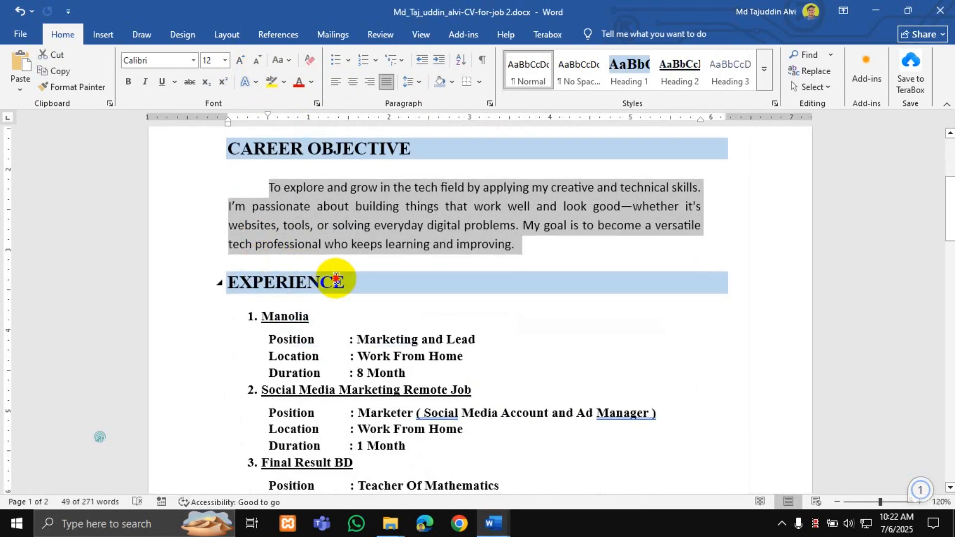
drag(336, 279, 214, 277)
key(ctrl+c)
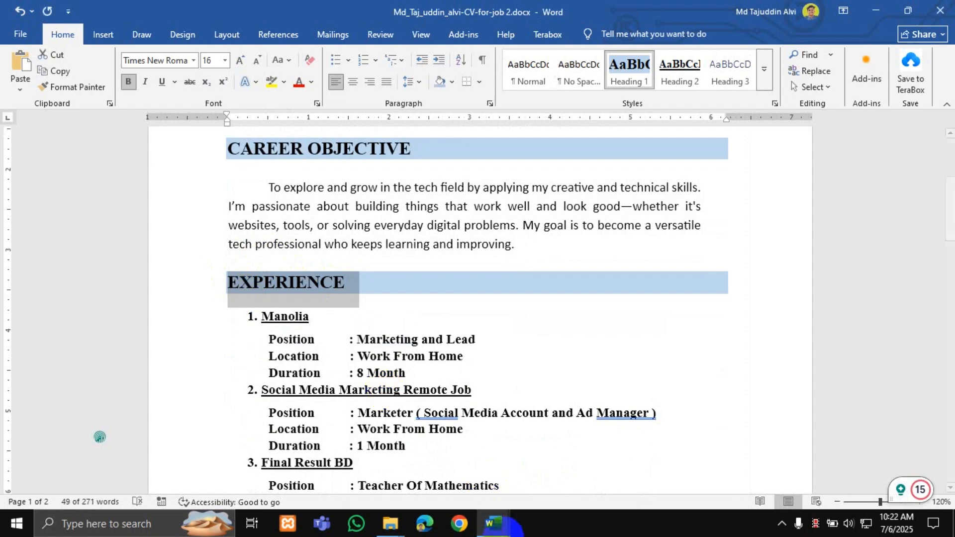
click(500, 523)
click(413, 450)
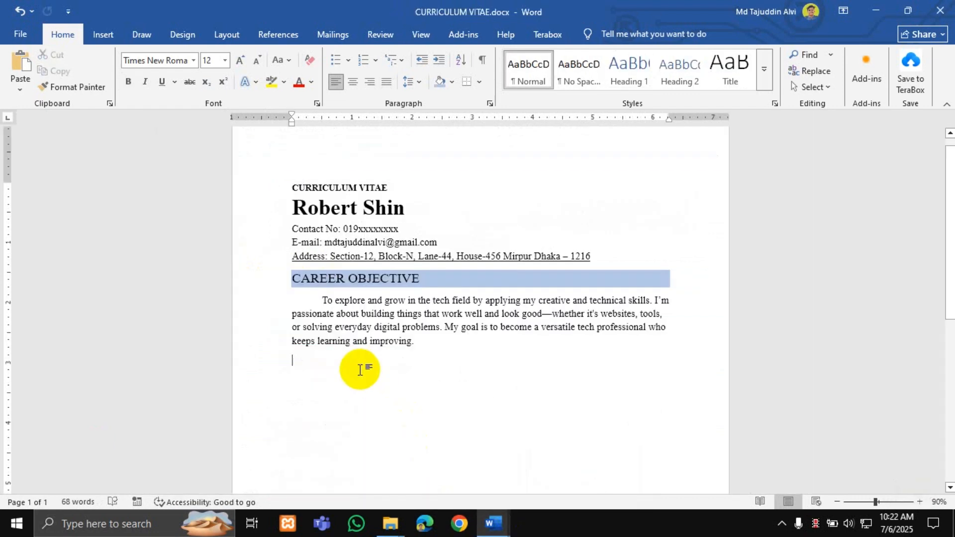
Try pasting the EXPERIENCE heading with a heading style below the career objective paragraph, and undo the paste.
right_click(327, 371)
scroll(271, 374, up, 3)
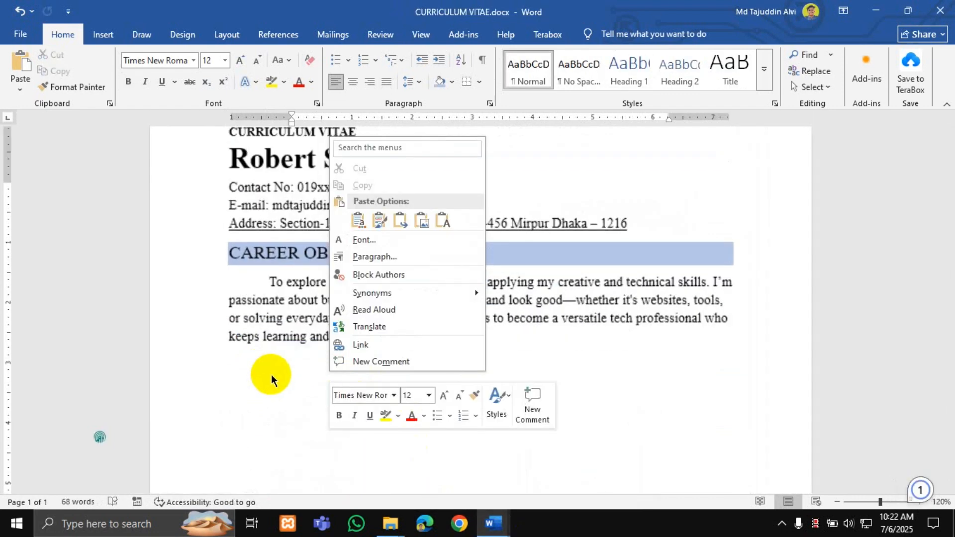
click(274, 374)
right_click(275, 374)
click(244, 360)
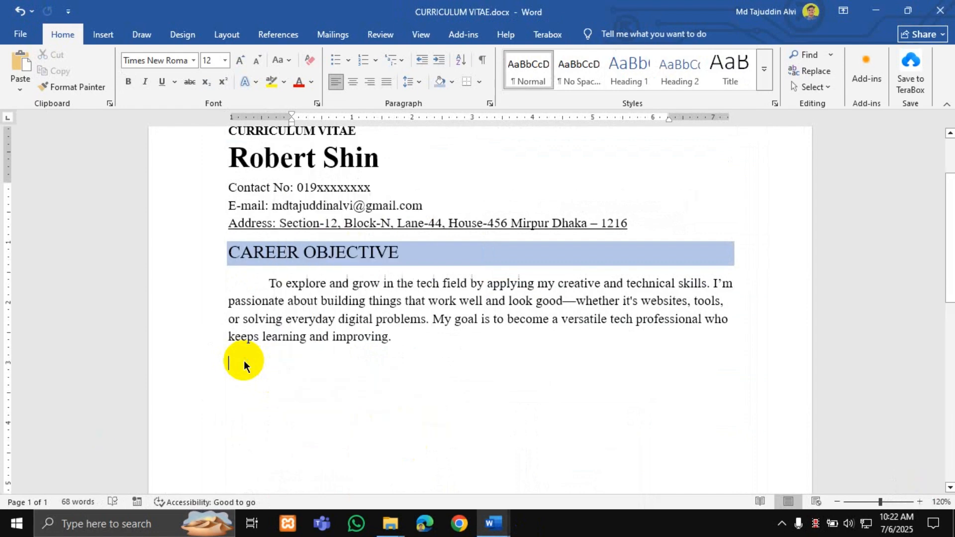
right_click(244, 360)
click(488, 369)
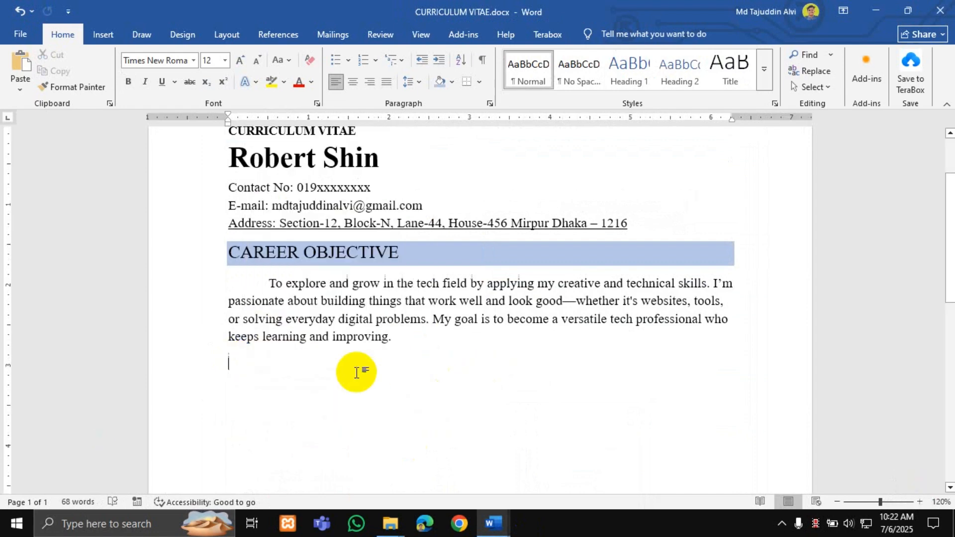
right_click(237, 360)
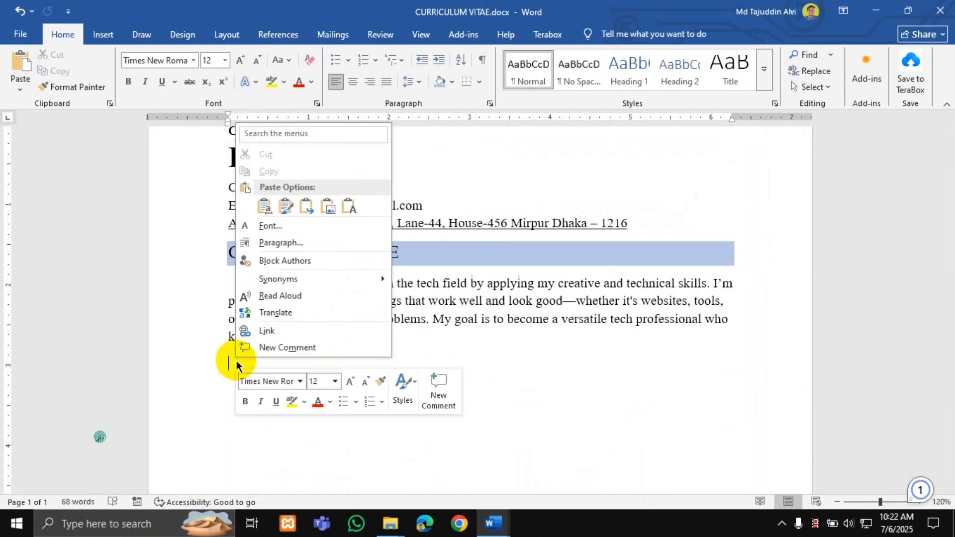
click(265, 205)
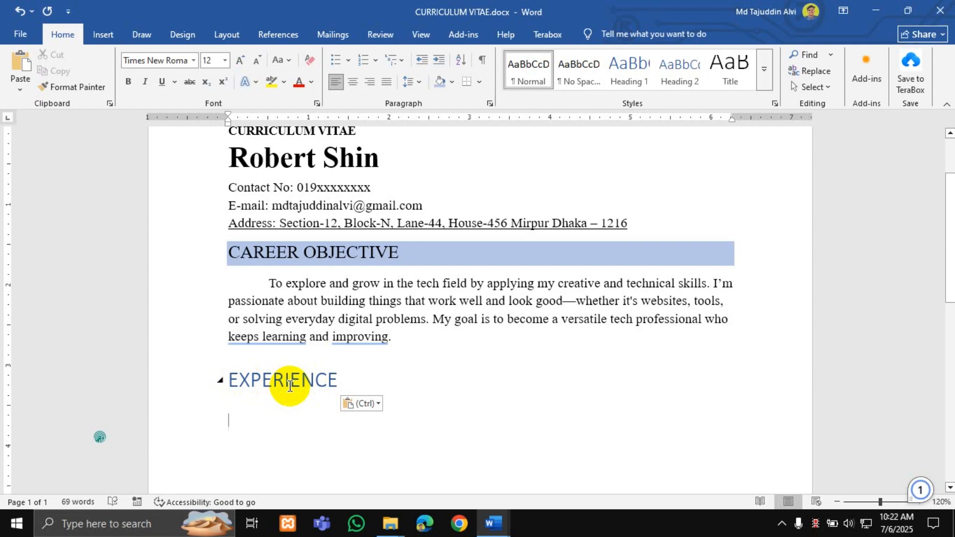
key(ctrl+z)
Paste the EXPERIENCE heading as text only on the empty line below the career objective paragraph.
right_click(259, 370)
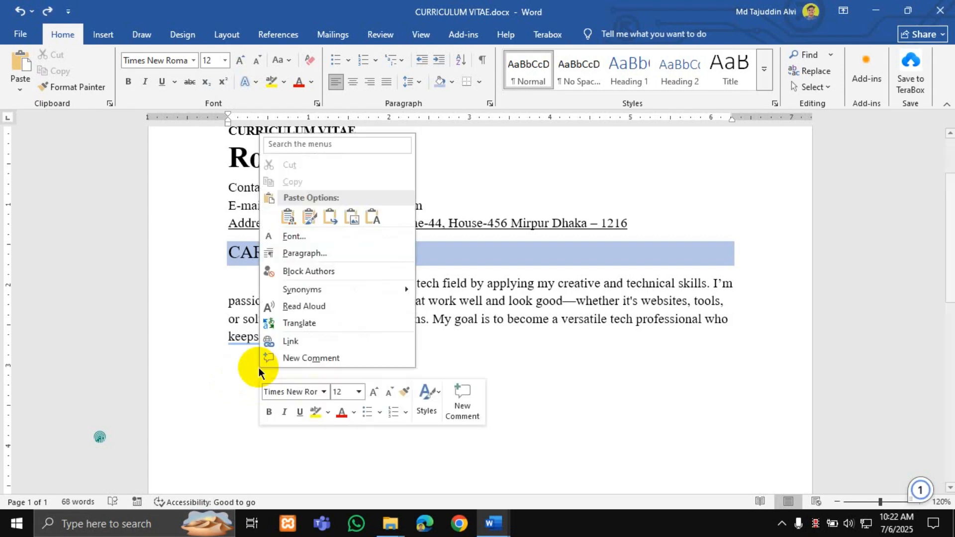
click(372, 216)
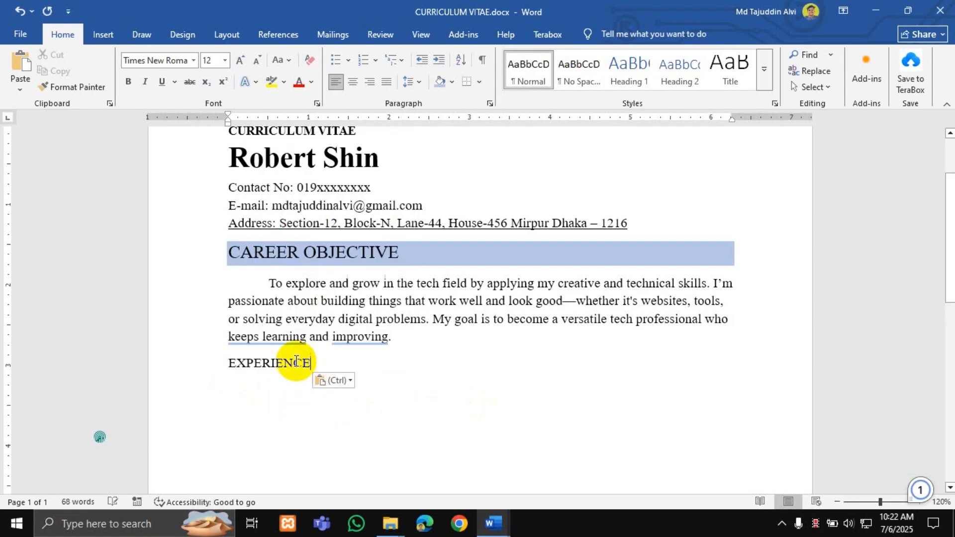
click(208, 364)
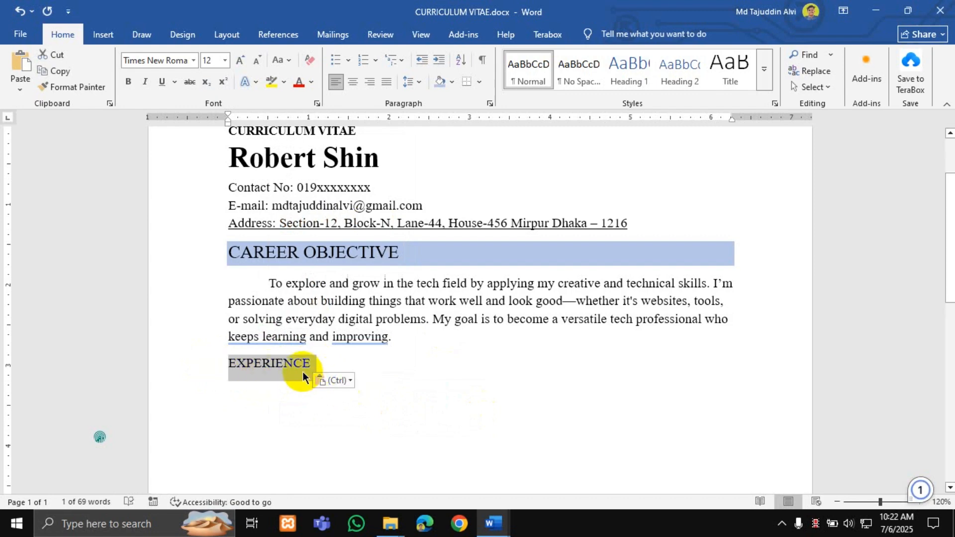
click(337, 252)
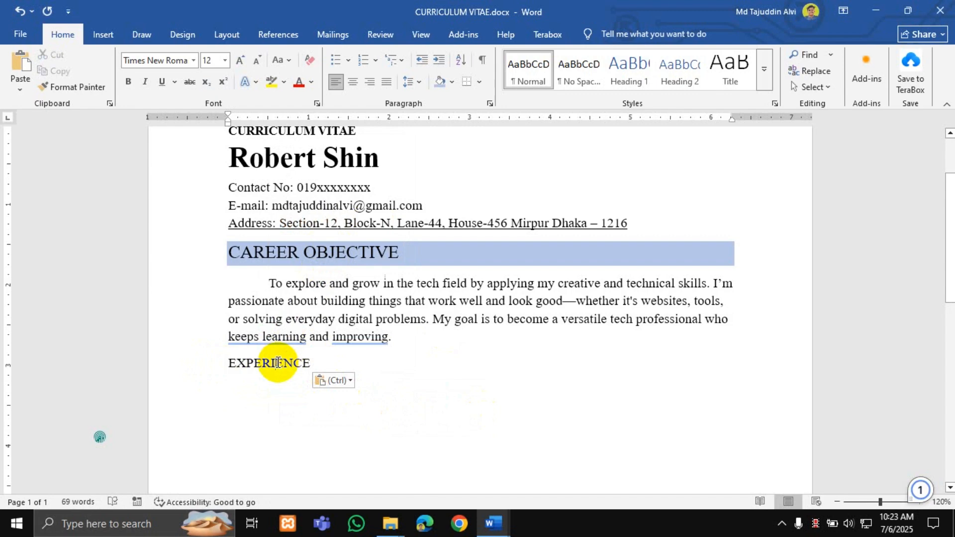
scroll(278, 362, down, 1)
click(316, 316)
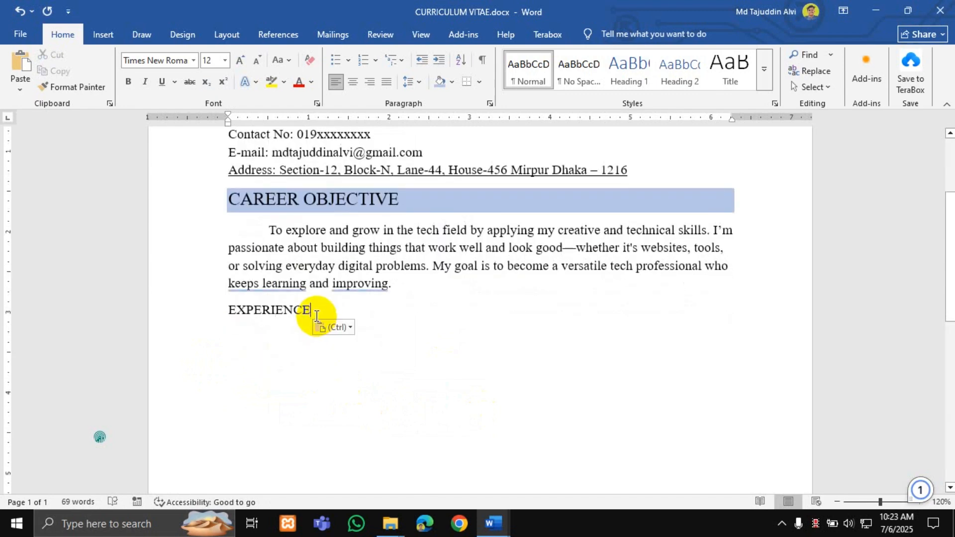
click(415, 201)
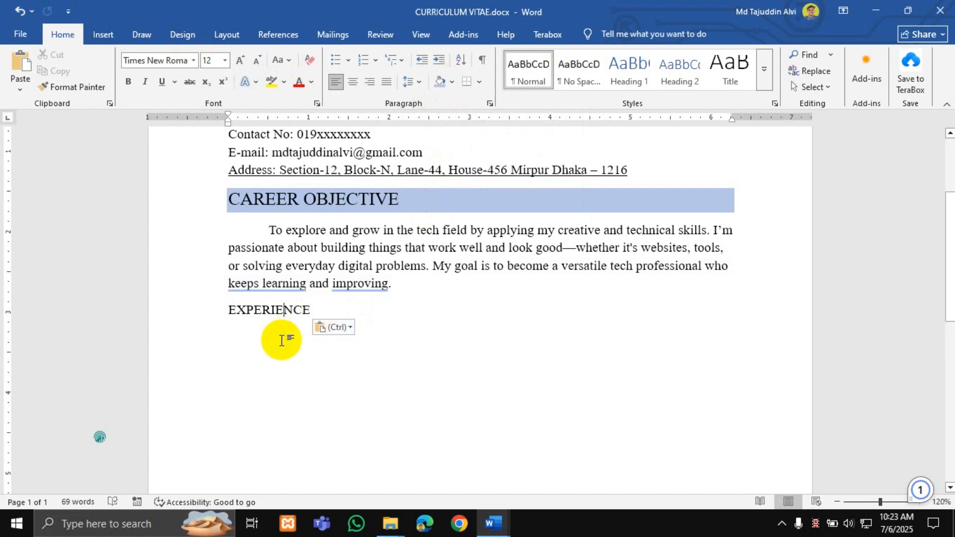
Add an empty line below the EXPERIENCE heading in CURRICULUM VITAE.docx and check the experience entries in the existing CV.
key(Return)
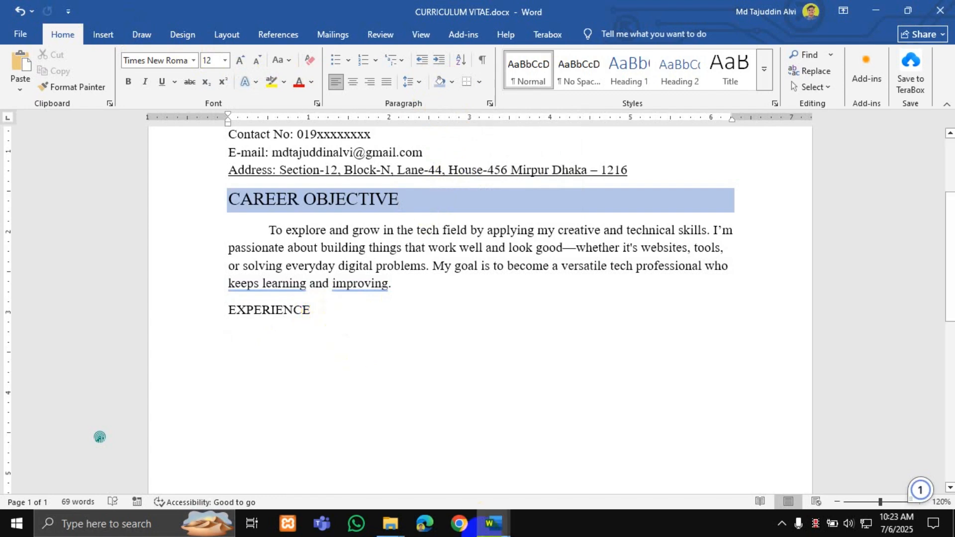
click(494, 530)
click(520, 434)
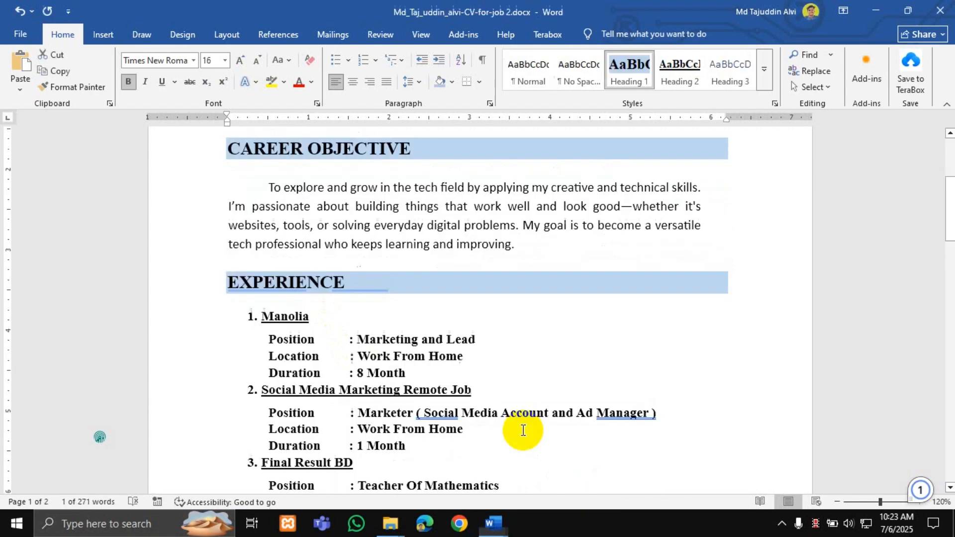
scroll(397, 398, down, 3)
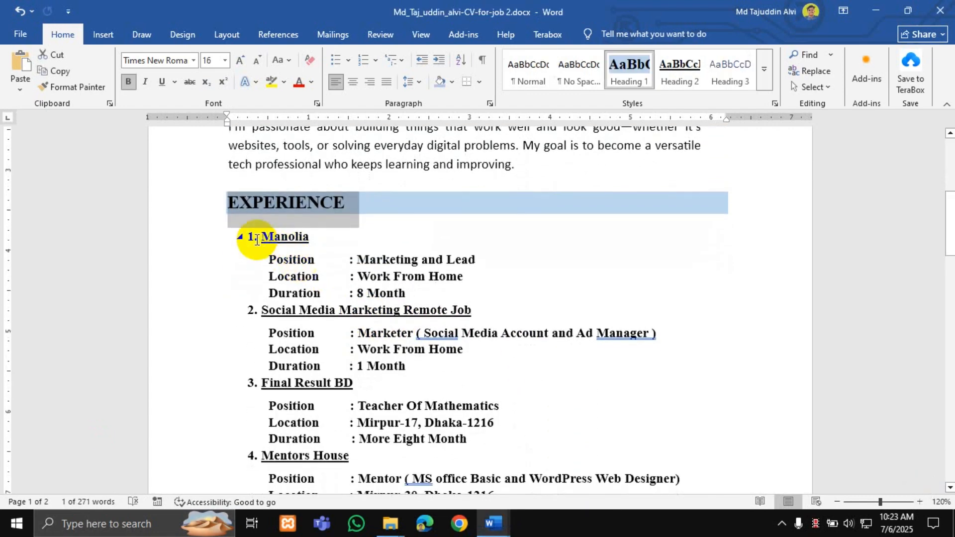
drag(250, 236, 398, 466)
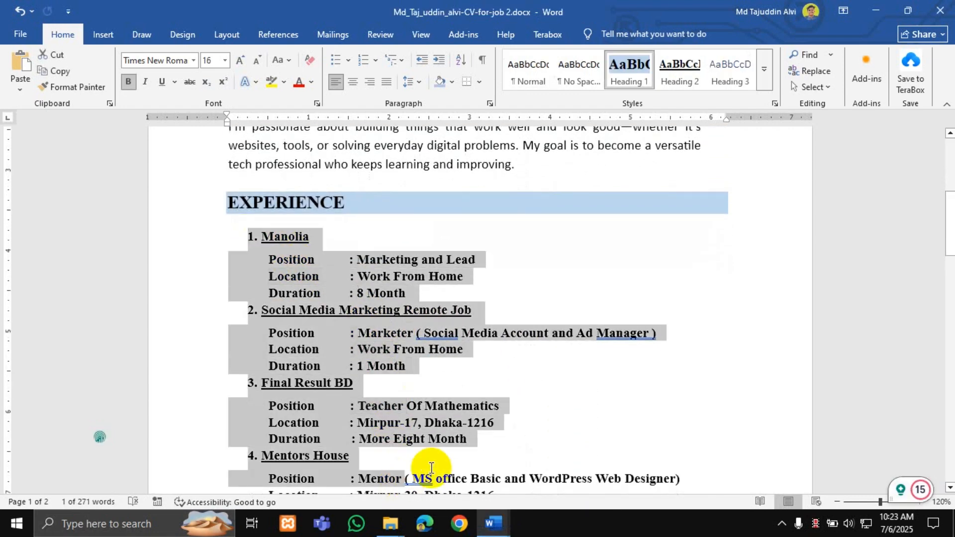
click(463, 407)
scroll(458, 415, up, 1)
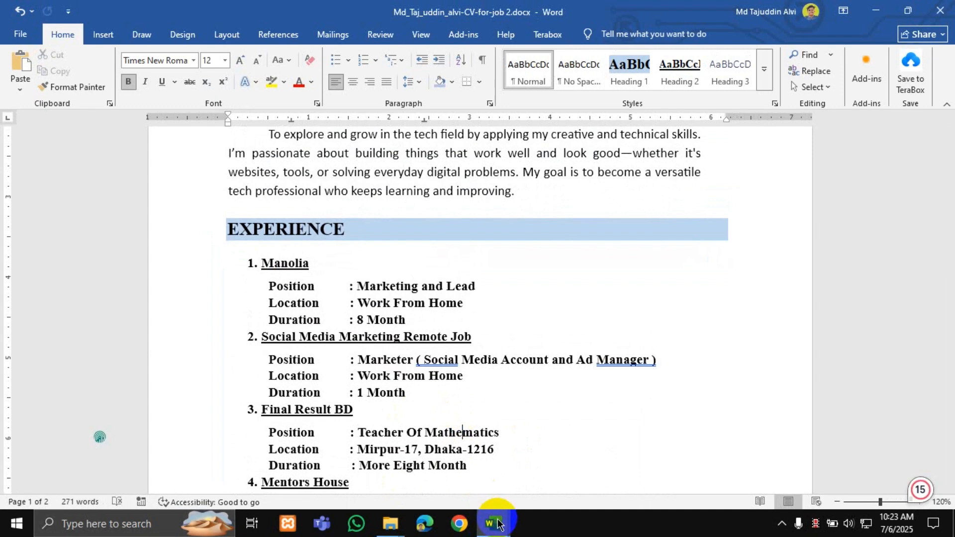
mouse_move(492, 523)
click(470, 476)
scroll(332, 375, down, 1)
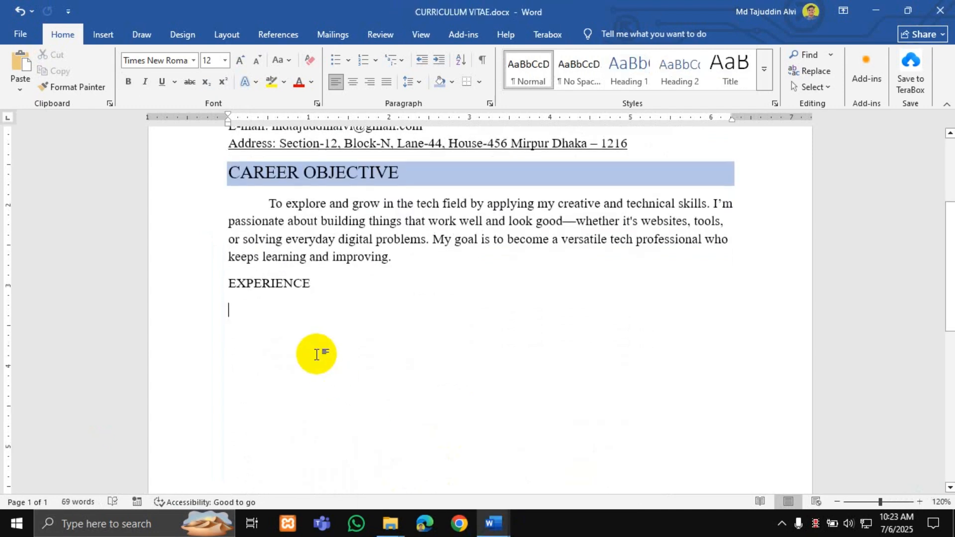
Examine the numbered experience titles and their position, location and duration rows in the existing CV, and return to CURRICULUM VITAE.docx.
mouse_move(493, 521)
click(544, 490)
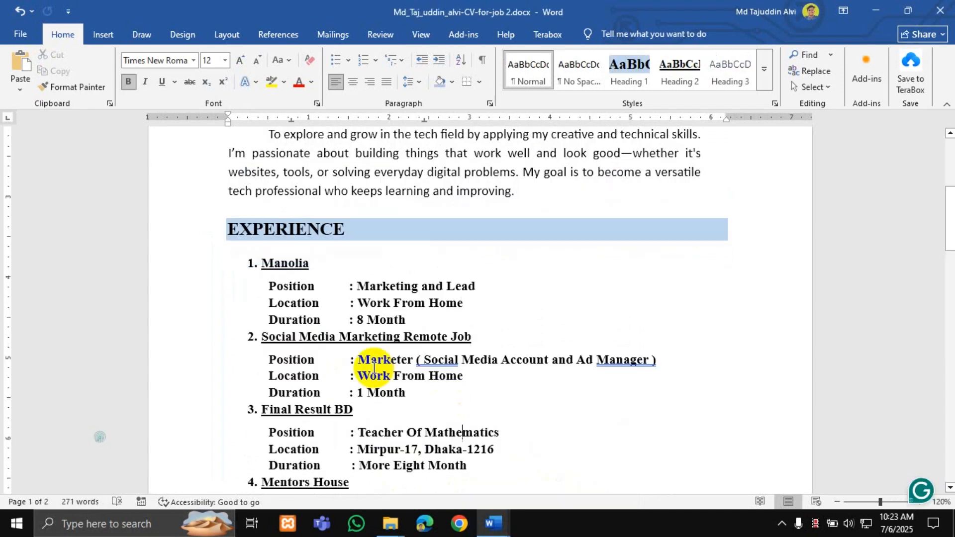
scroll(384, 362, down, 2)
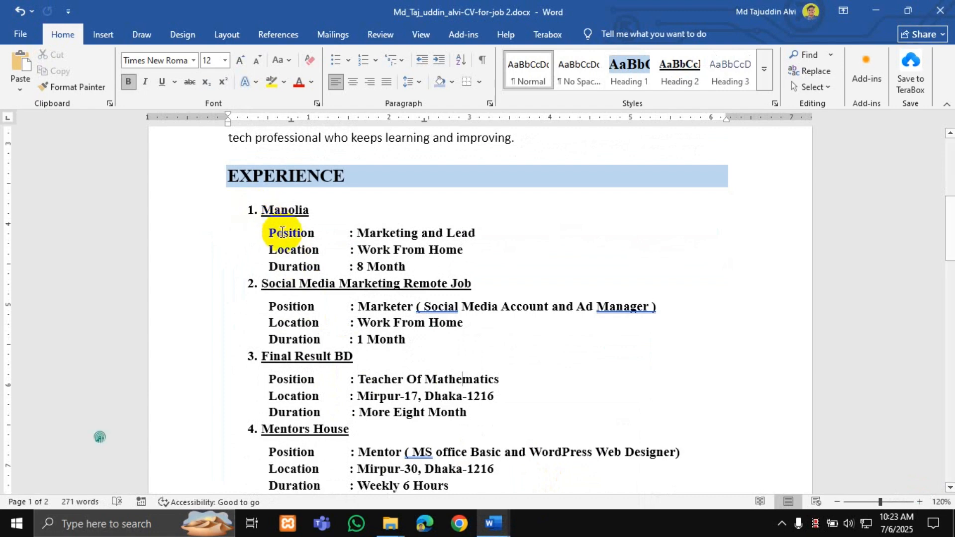
click(254, 215)
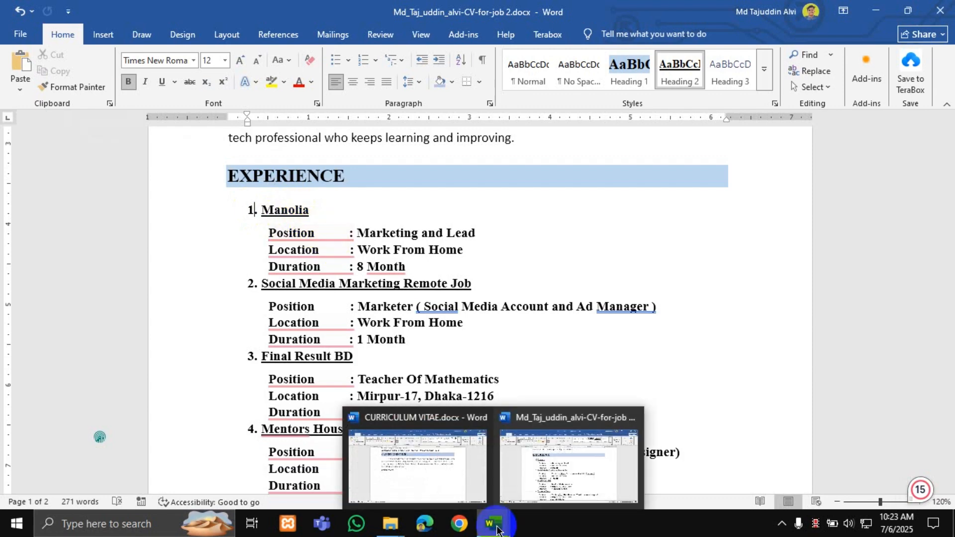
click(357, 247)
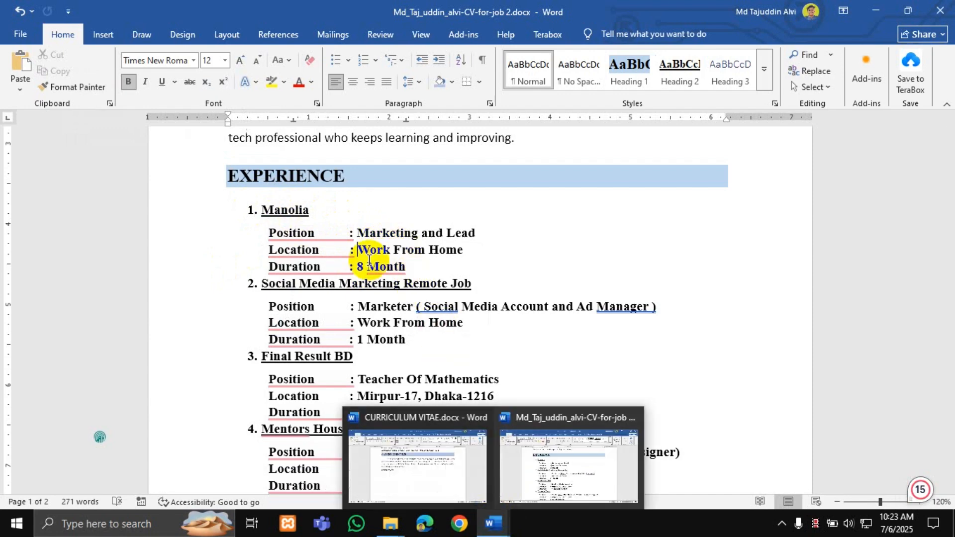
click(386, 267)
triple_click(276, 246)
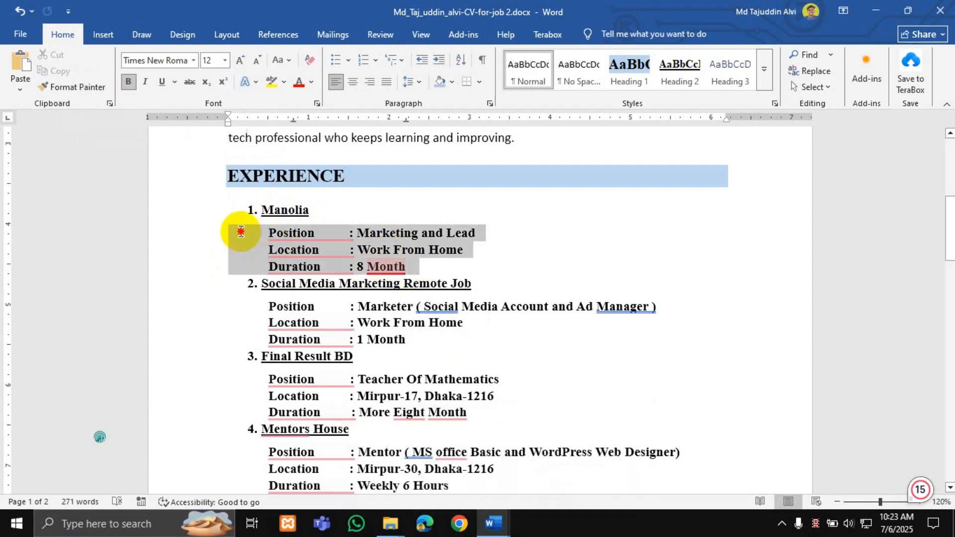
click(504, 398)
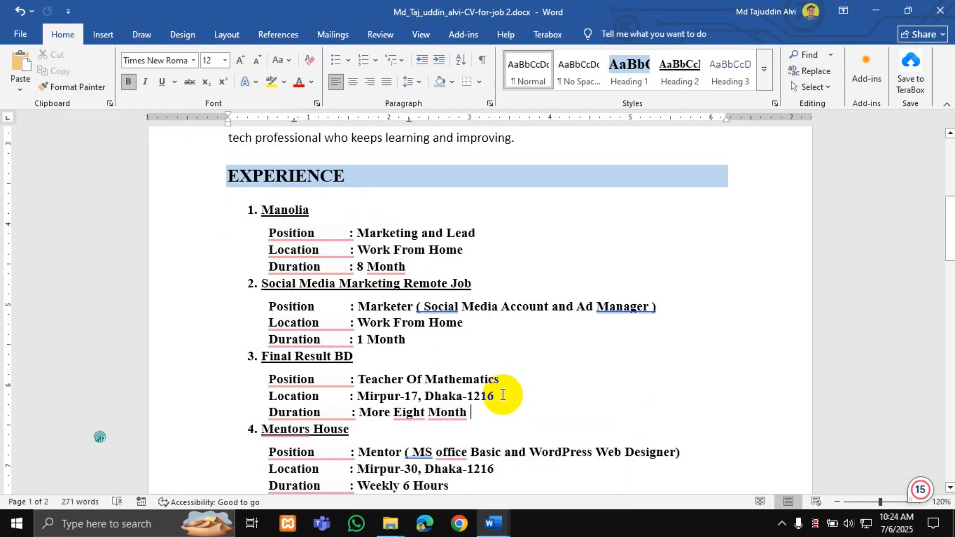
click(350, 249)
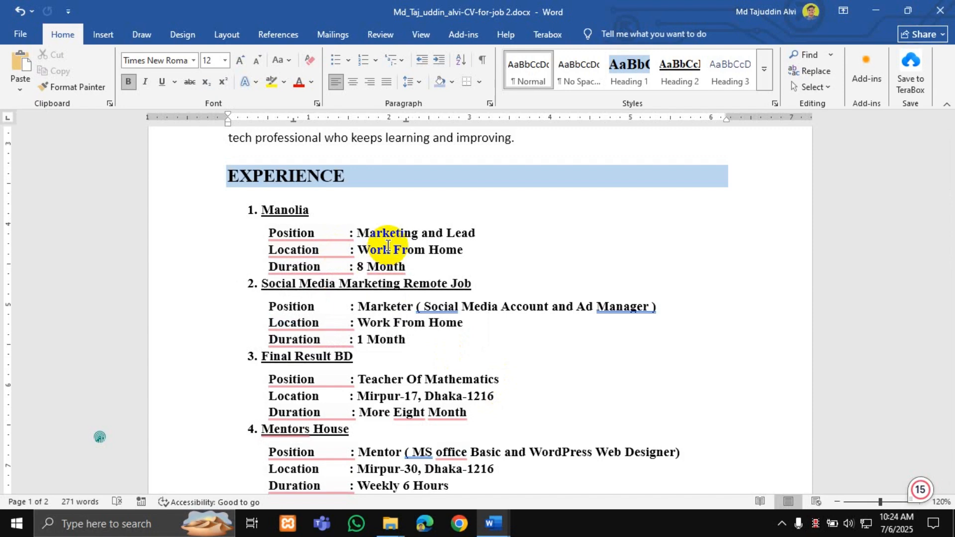
click(388, 245)
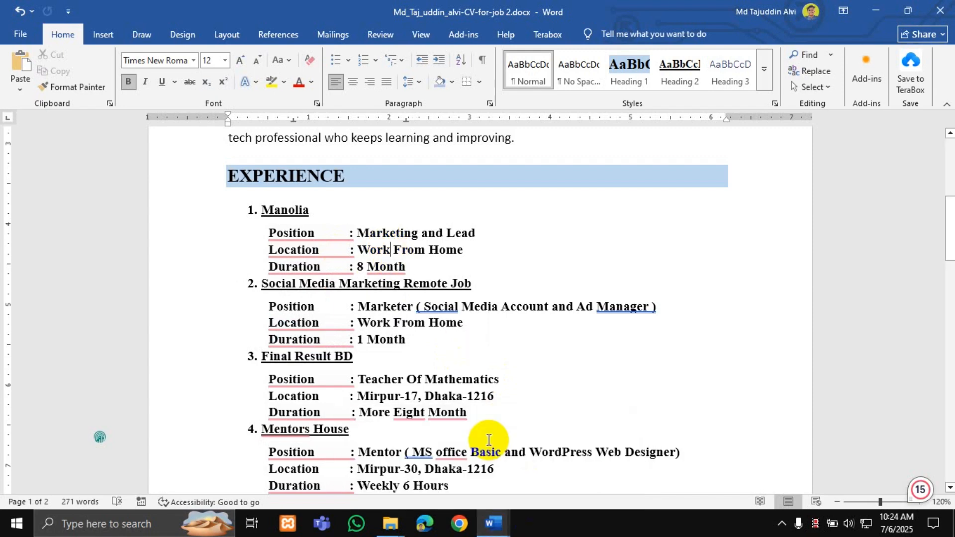
click(448, 497)
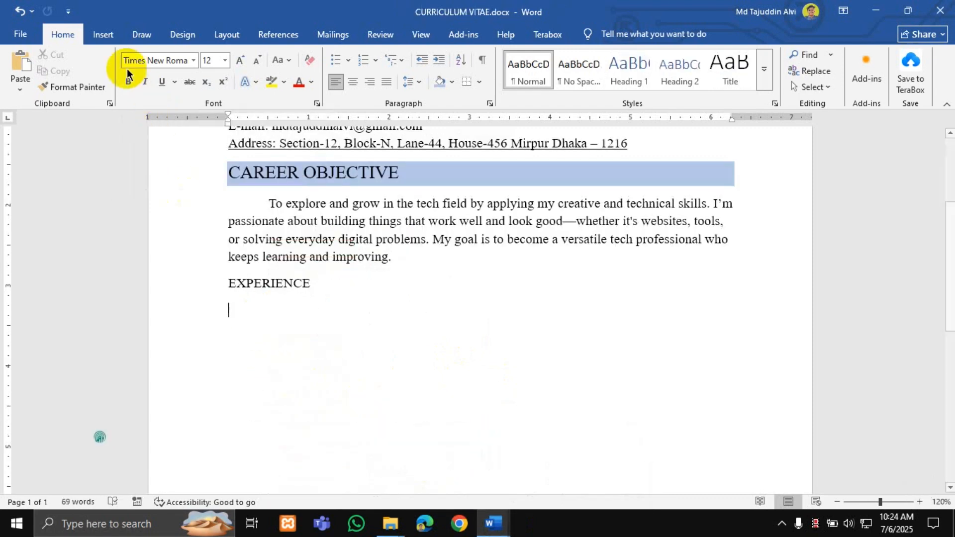
Try starting a numbered list on the empty line below the EXPERIENCE heading.
click(103, 40)
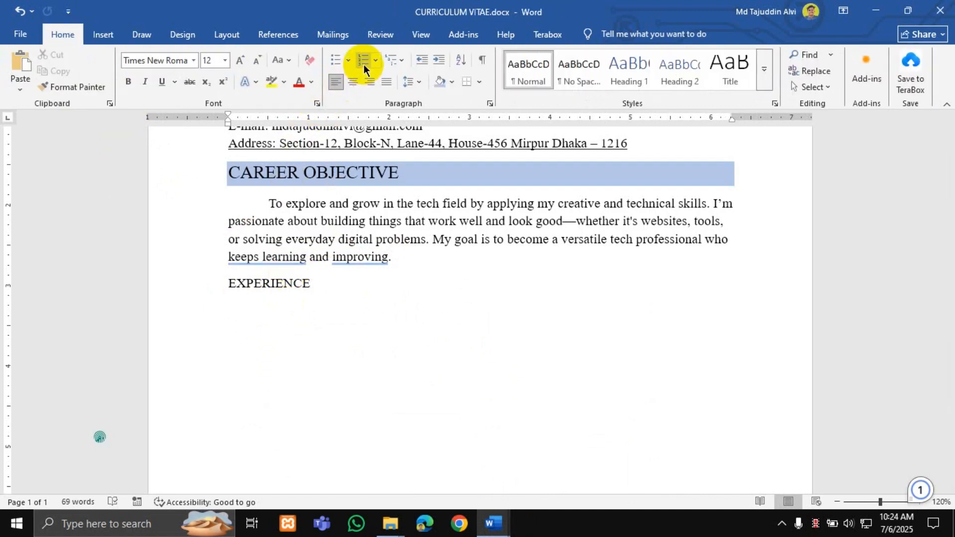
click(363, 65)
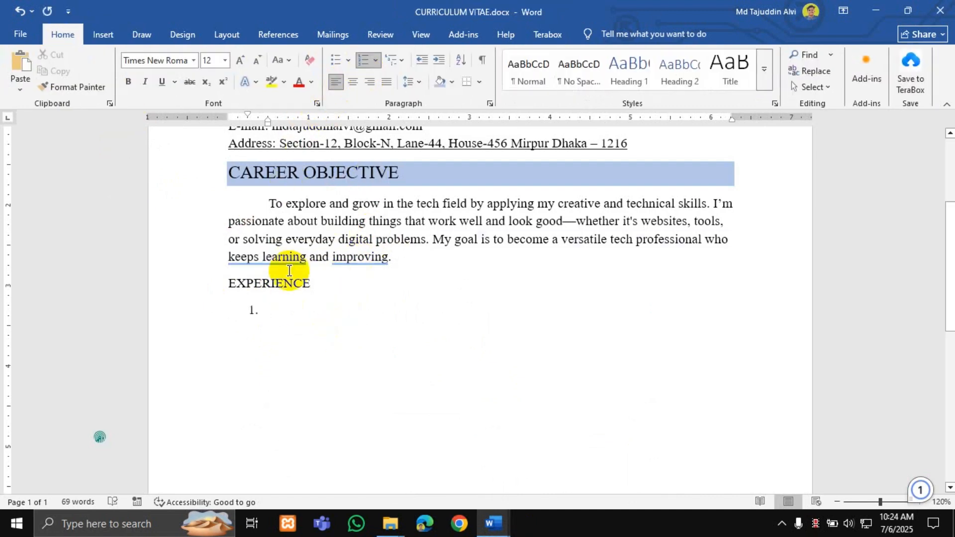
click(129, 85)
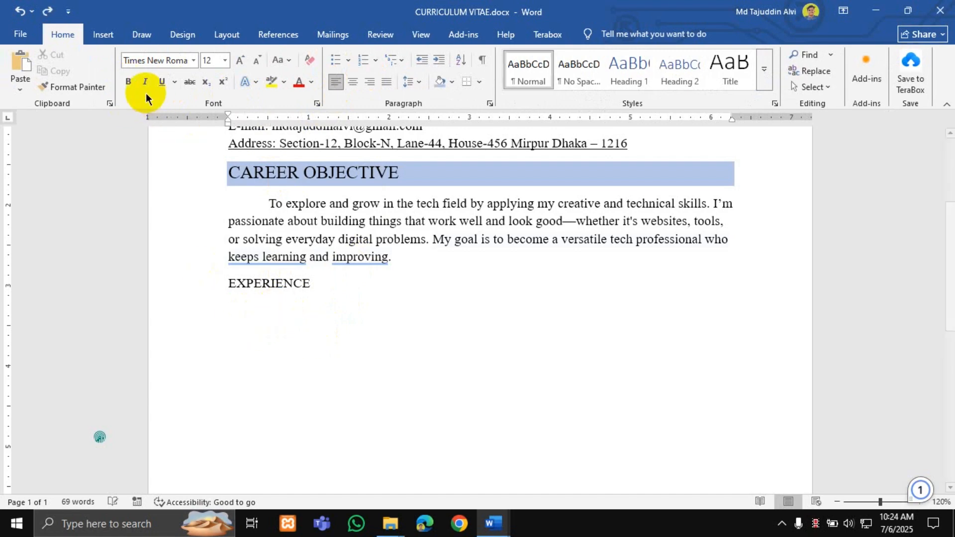
Start a bold numbered list below the EXPERIENCE heading with the entry Manolia, followed by an indented line without a number.
click(133, 83)
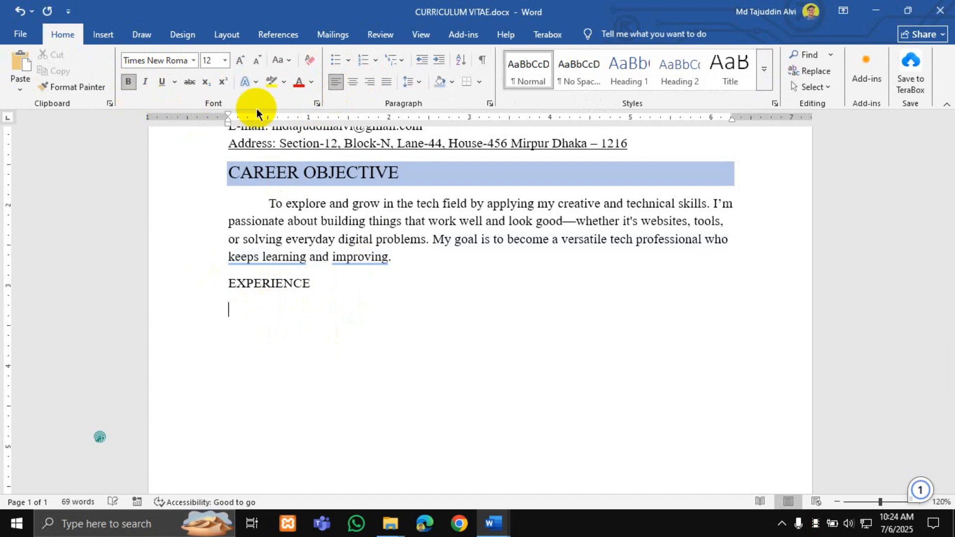
click(363, 59)
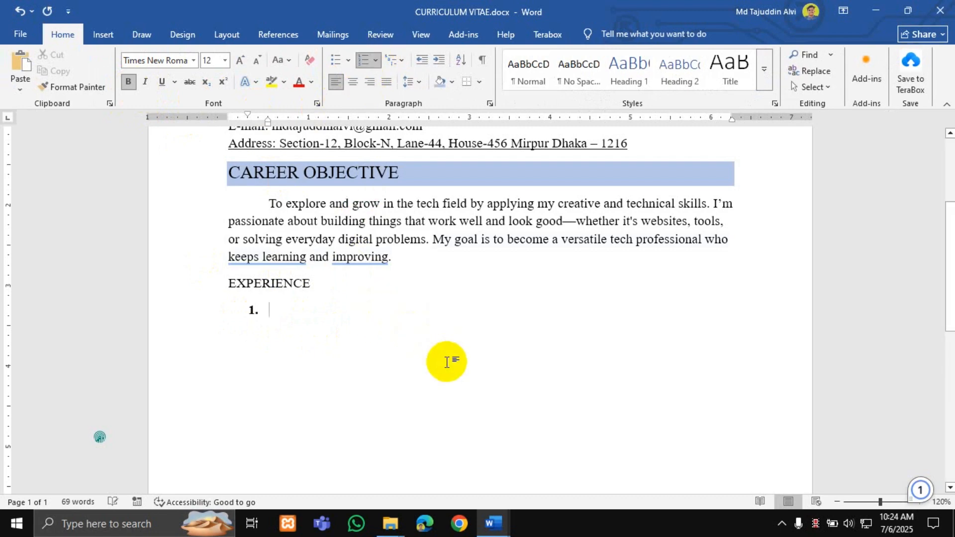
text(Manolia)
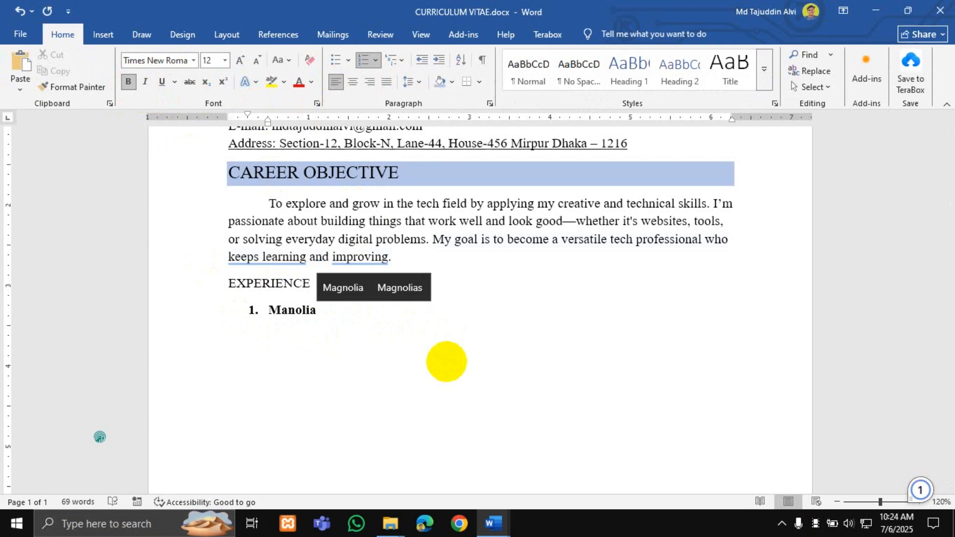
key(Return)
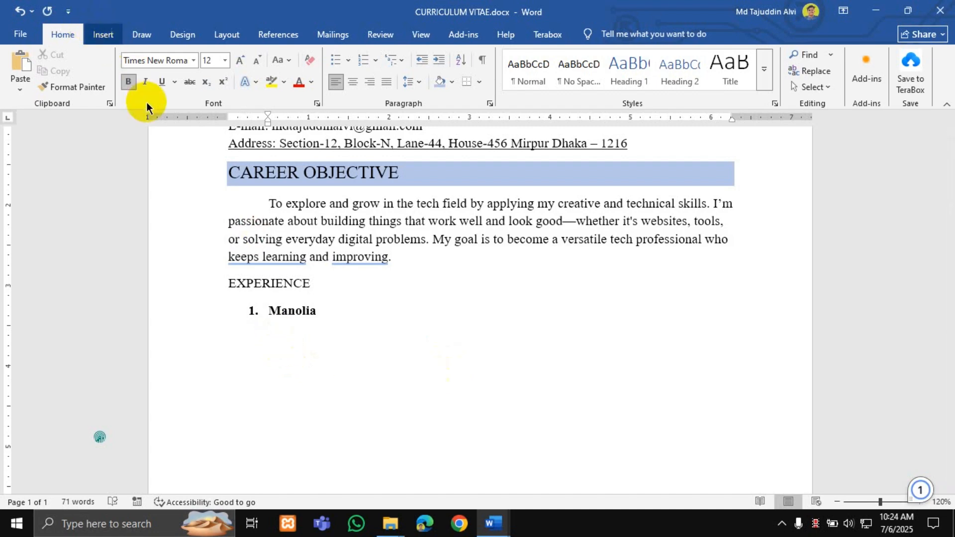
Insert a table of three columns and three rows below Manolia, checking the detail layout in the existing CV first.
click(103, 34)
click(97, 79)
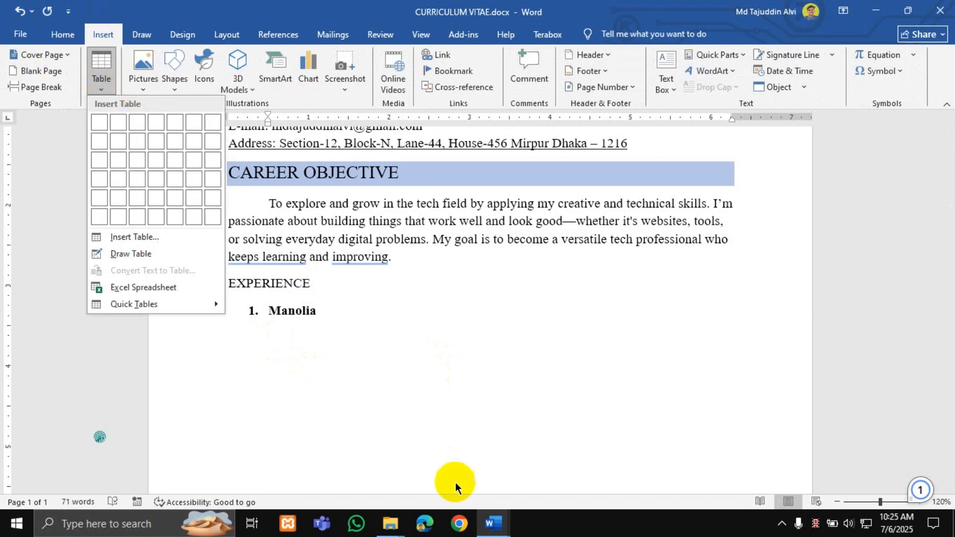
mouse_move(492, 522)
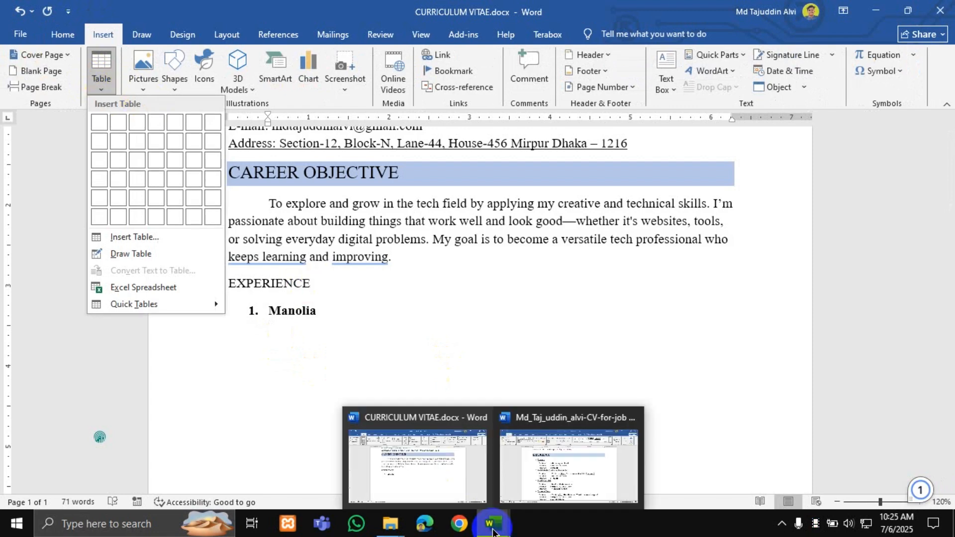
click(520, 471)
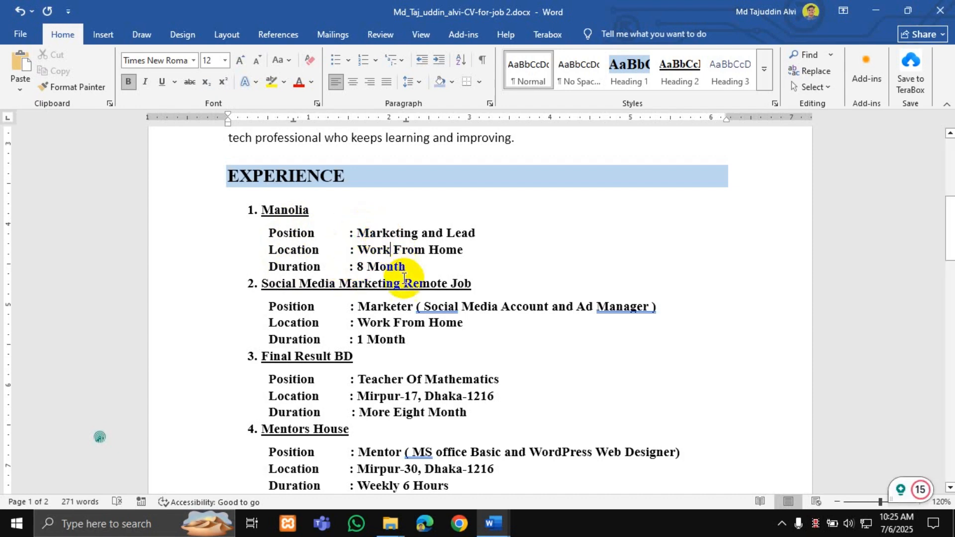
mouse_move(494, 526)
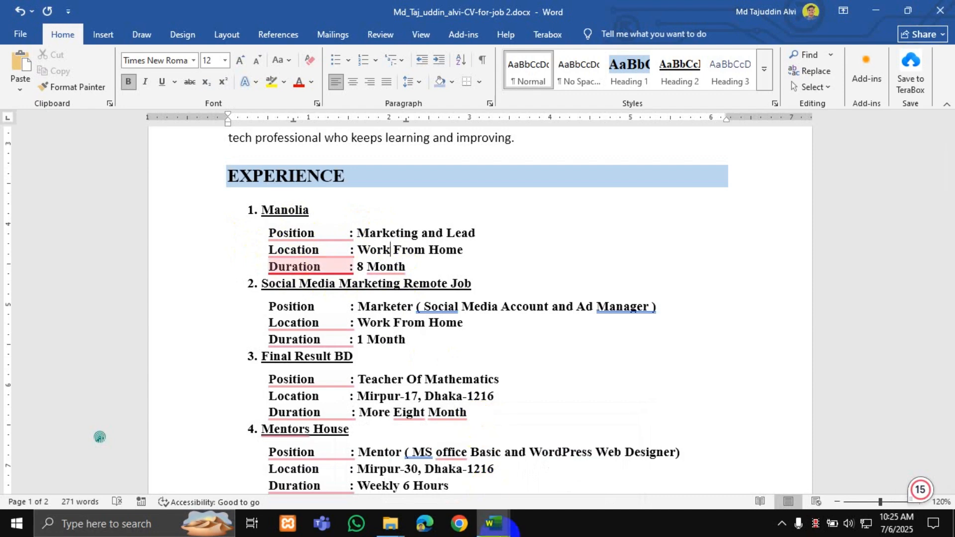
click(441, 455)
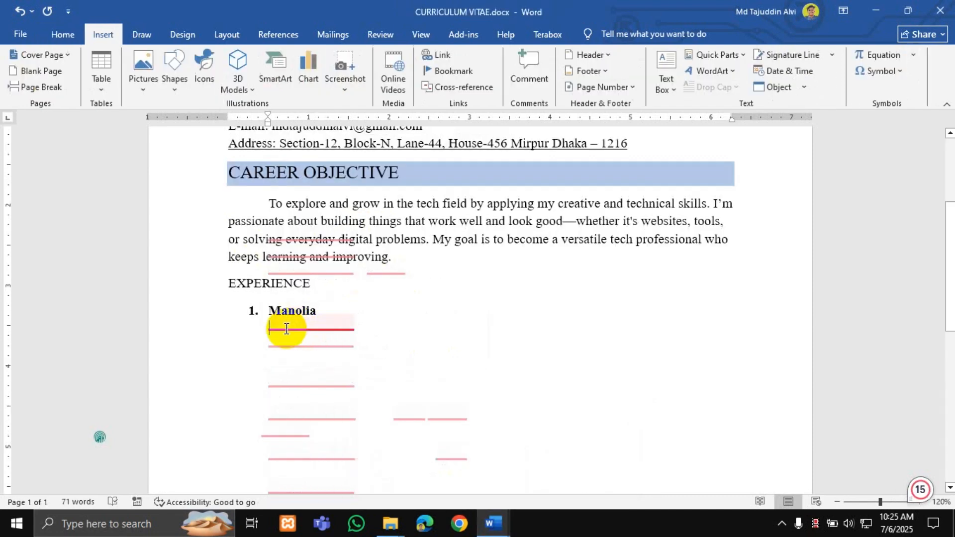
click(108, 85)
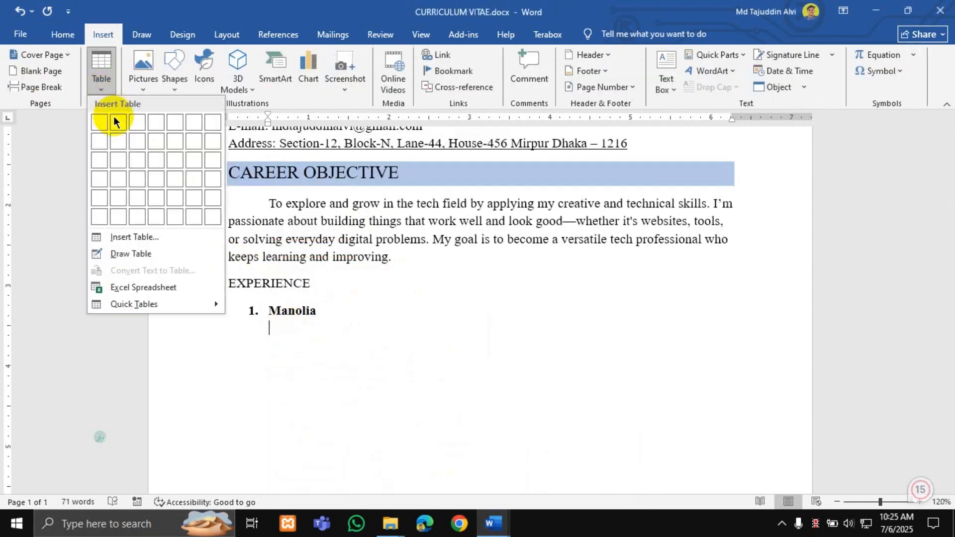
click(138, 162)
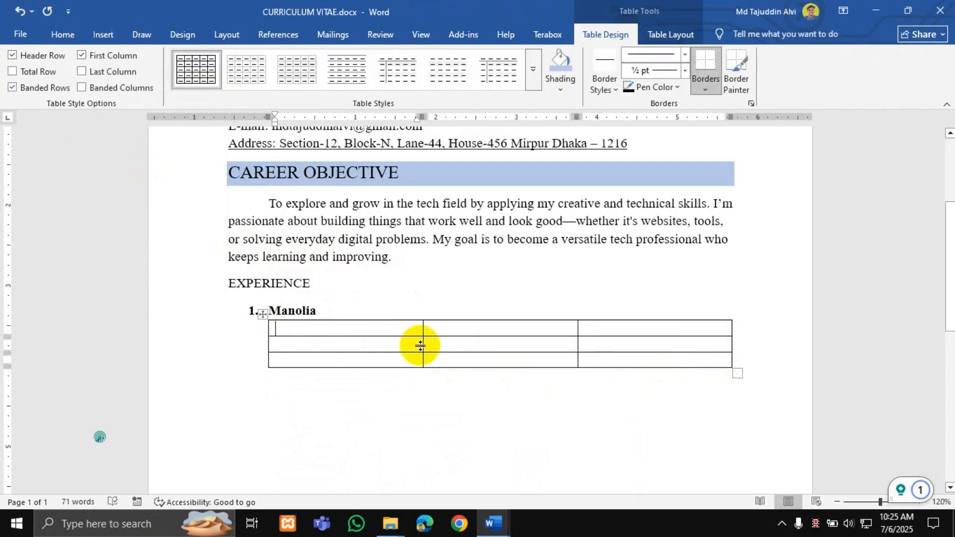
Resize the table's columns to about 1.2, 0.2 and 2 inches wide, leaving a thin middle column.
drag(422, 347, 369, 347)
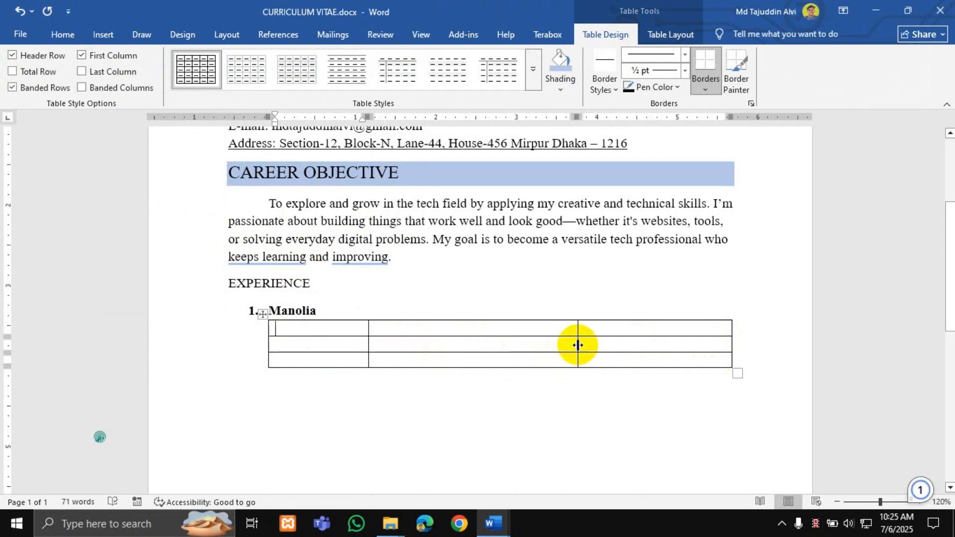
drag(578, 345, 382, 342)
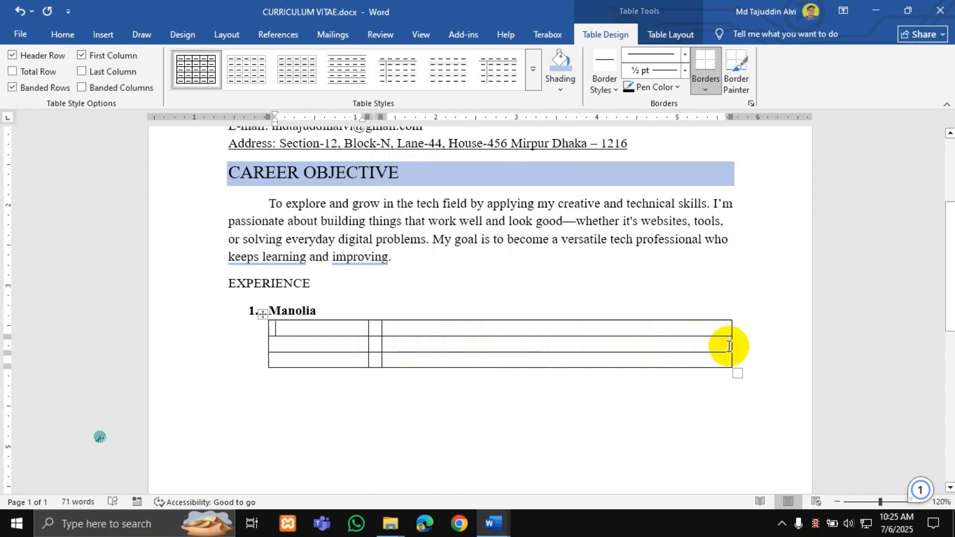
drag(730, 344, 545, 344)
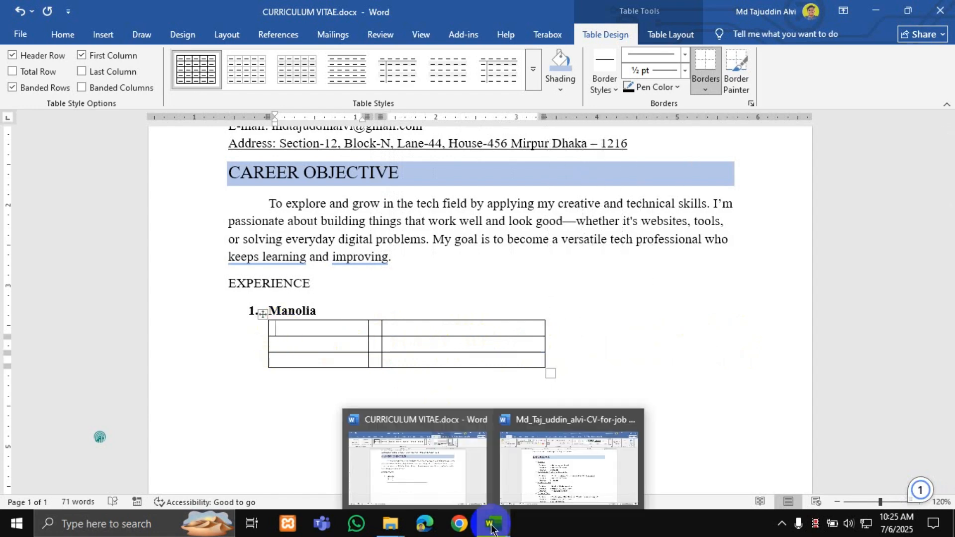
Copy the Position label under Manolia in the existing CV and paste it into the new table's first cell.
click(285, 248)
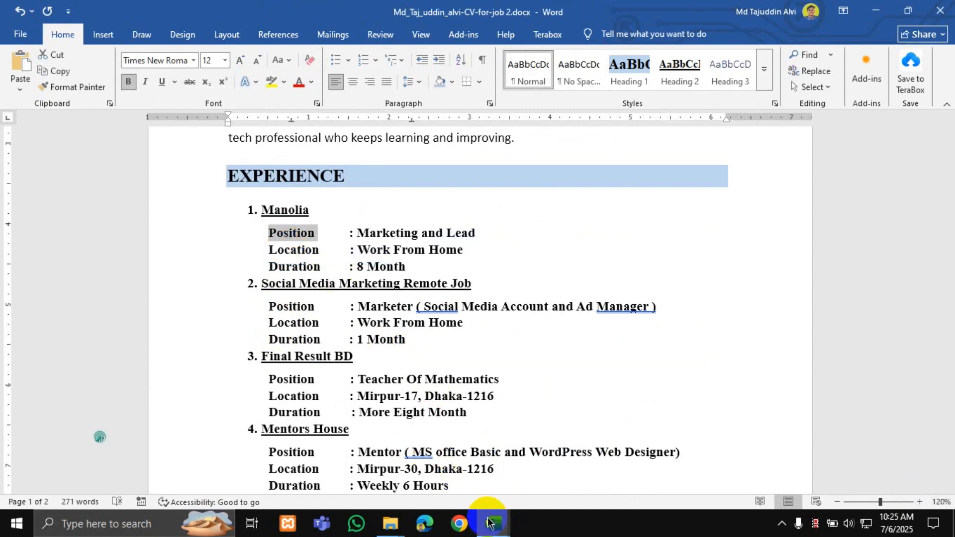
mouse_move(492, 522)
click(452, 467)
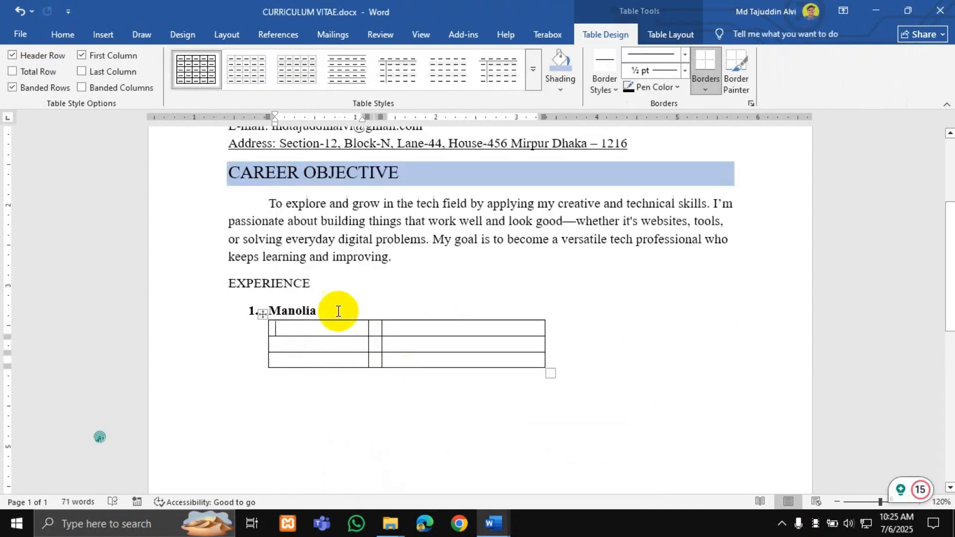
right_click(303, 326)
click(416, 105)
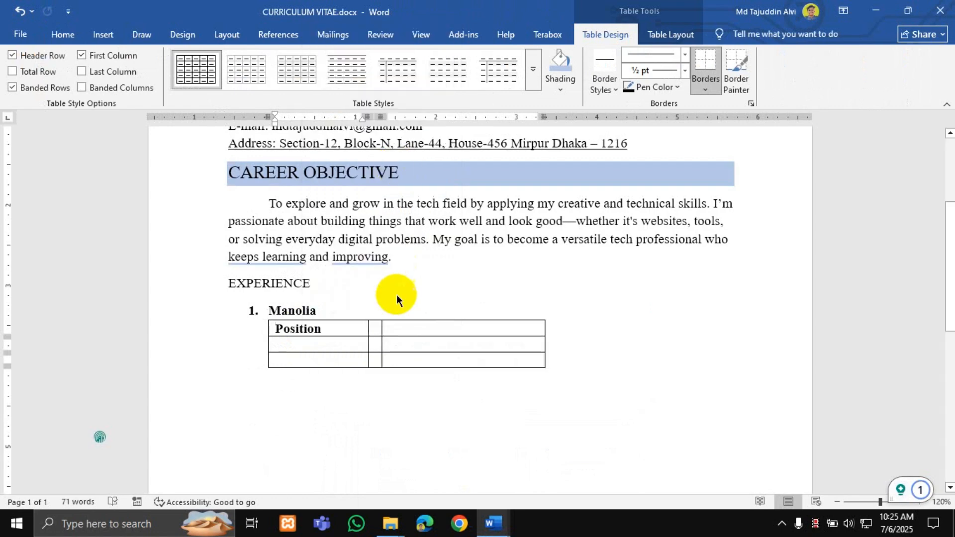
Copy the Location label under Manolia in the existing CV and paste it as plain text into the table's second row, first column.
drag(313, 329, 273, 337)
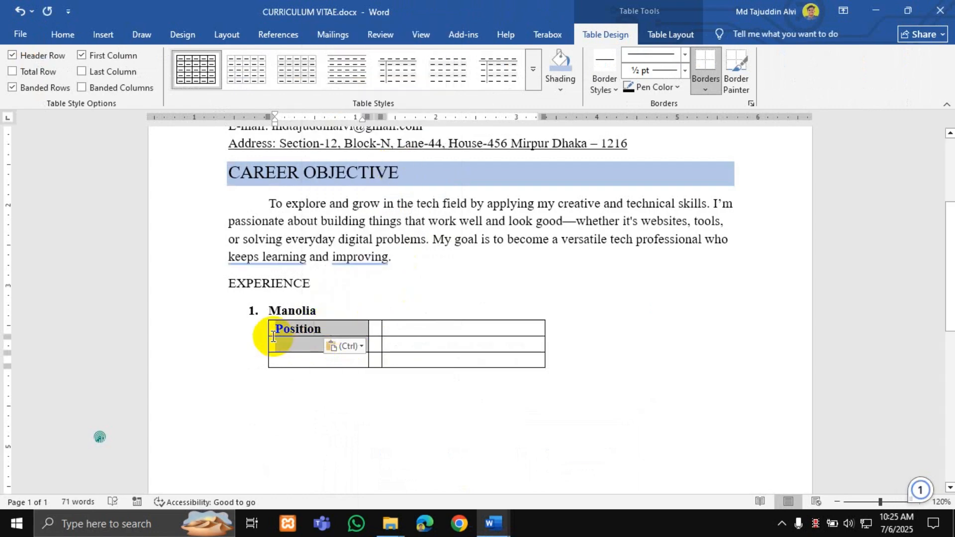
click(288, 346)
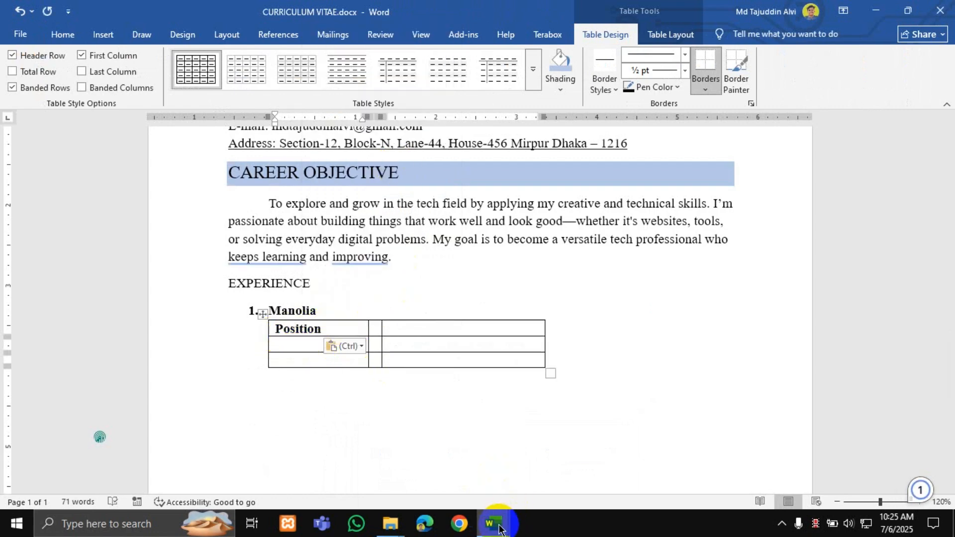
mouse_move(499, 529)
click(431, 484)
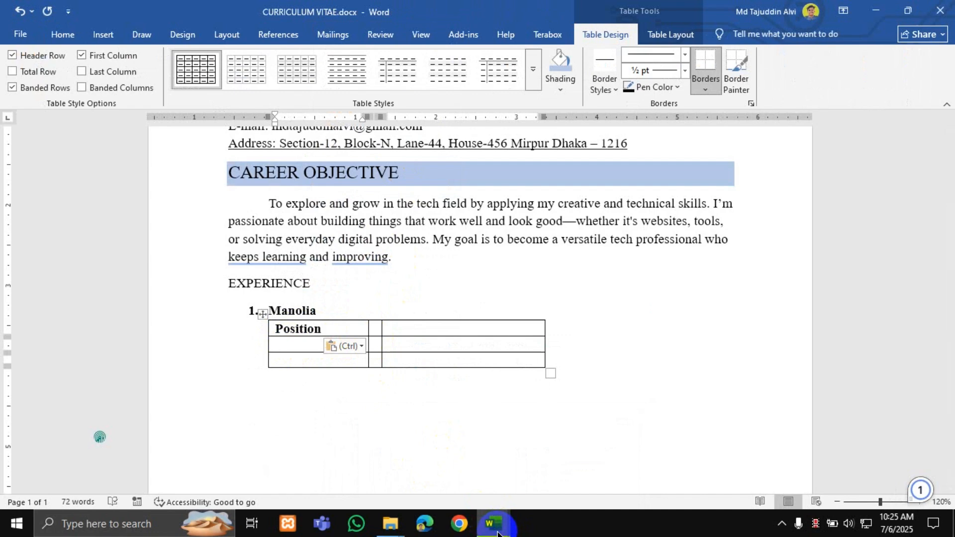
click(517, 486)
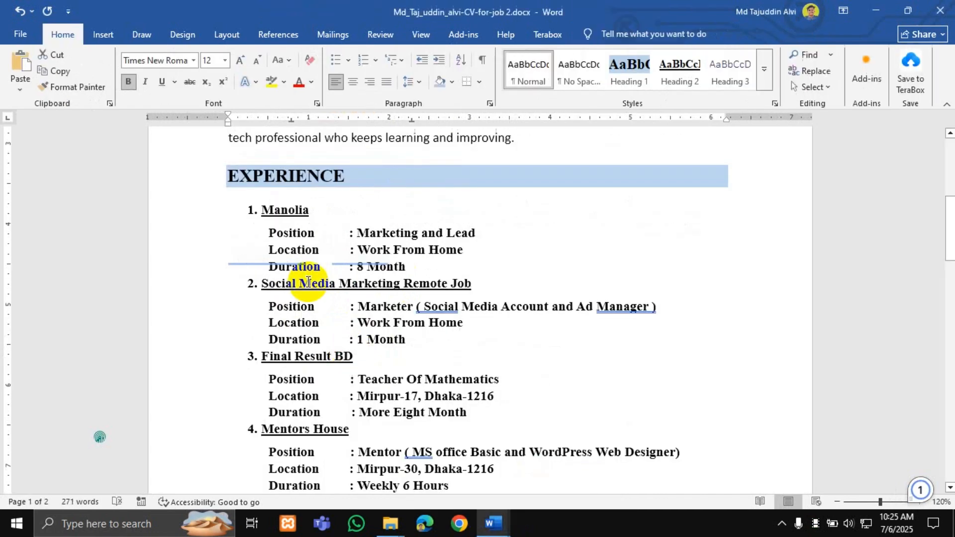
double_click(270, 244)
key(ctrl+c)
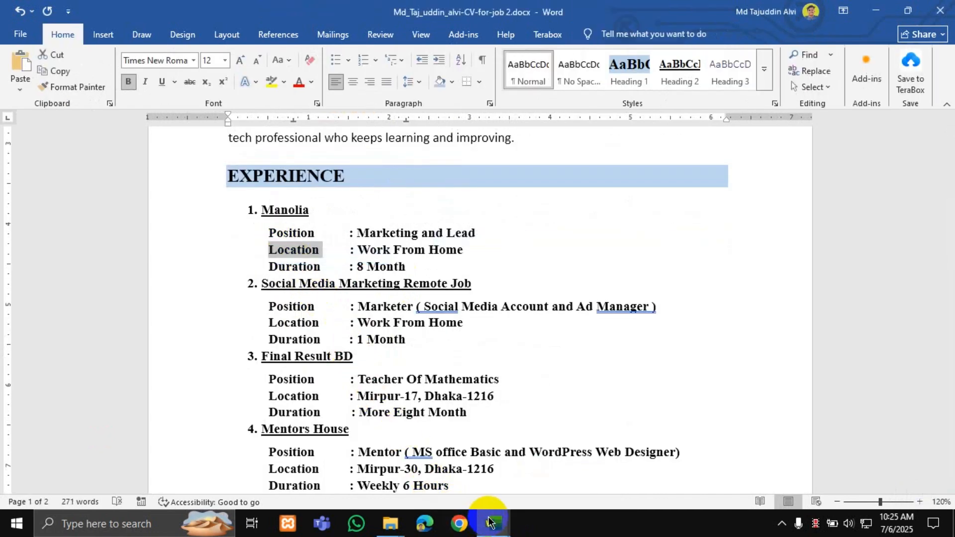
mouse_move(492, 525)
click(441, 474)
right_click(309, 347)
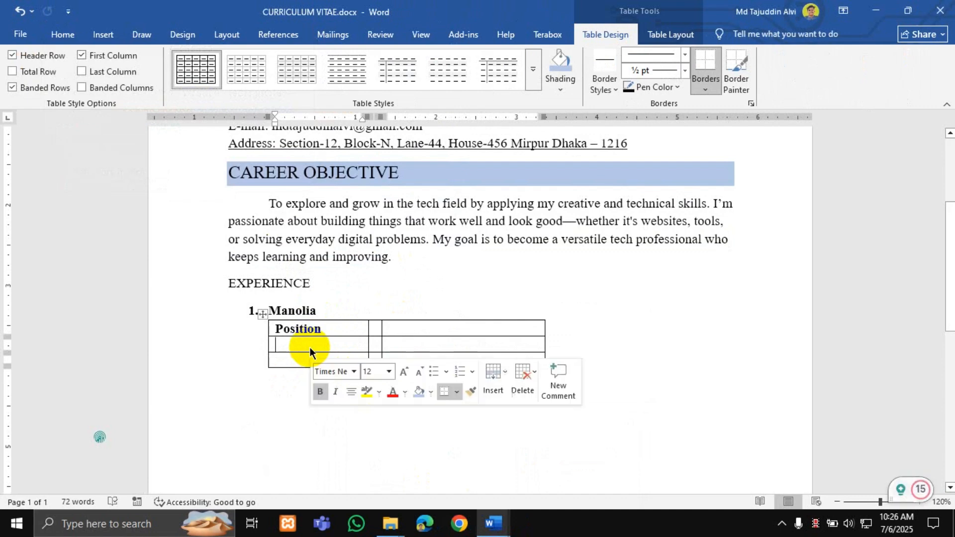
click(426, 132)
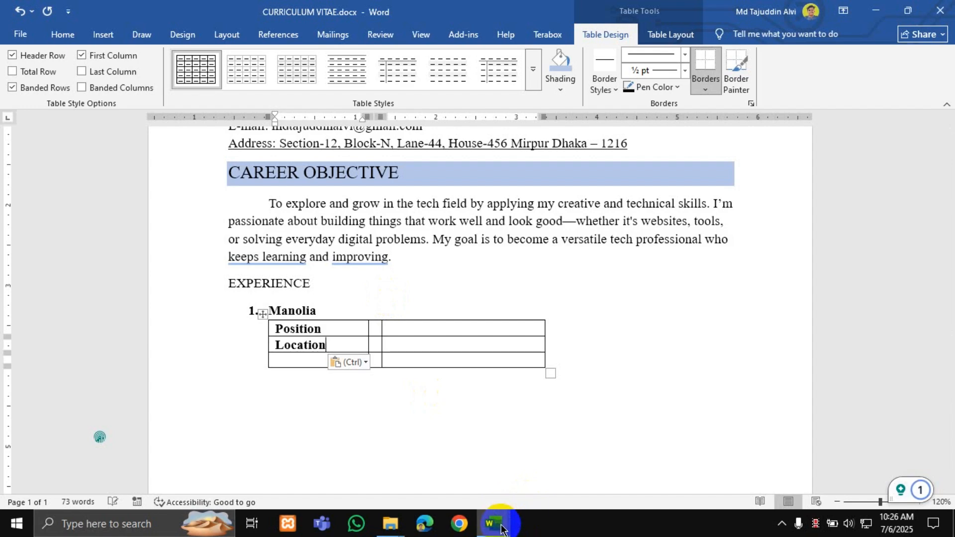
Copy the Duration label under Manolia in the existing CV and paste it into the table's third row, first column.
click(559, 433)
double_click(273, 249)
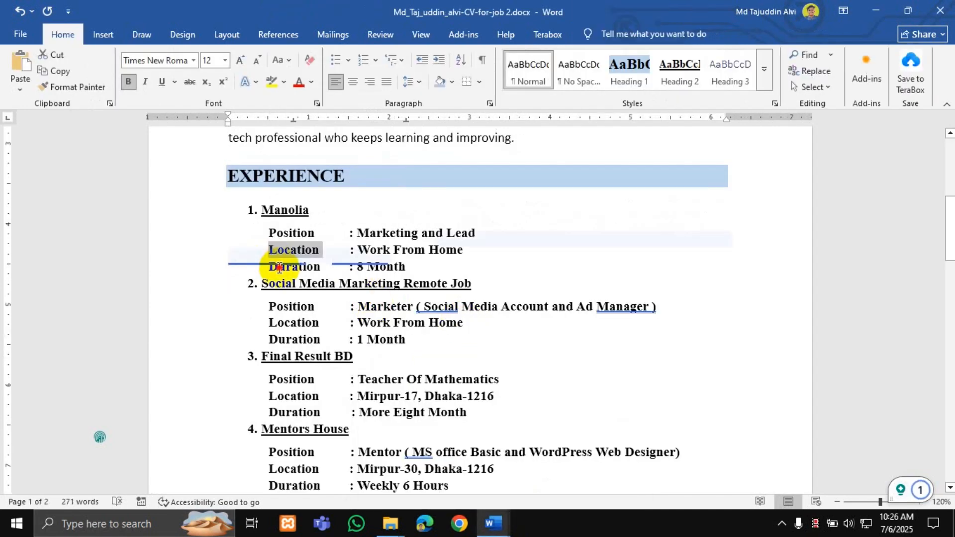
double_click(280, 267)
key(ctrl+c)
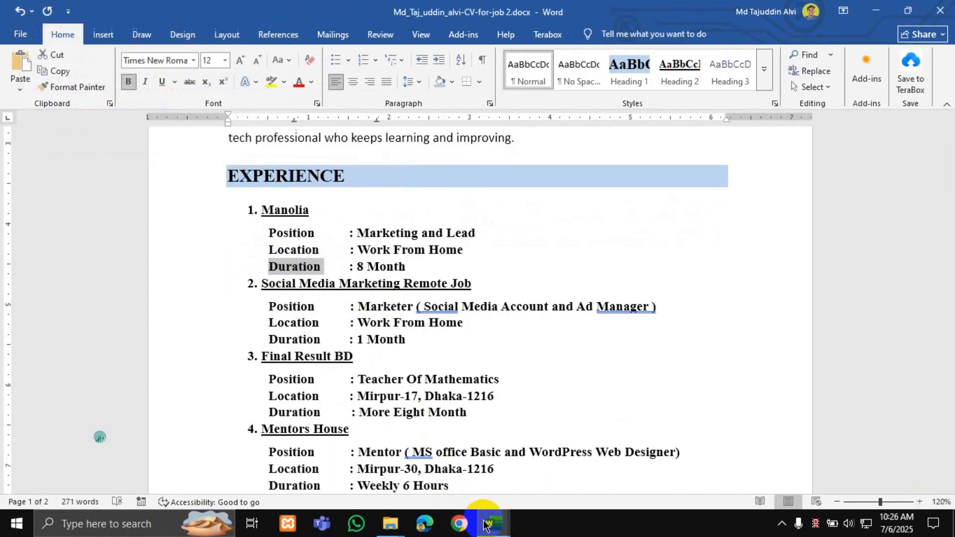
mouse_move(490, 522)
click(454, 474)
right_click(304, 362)
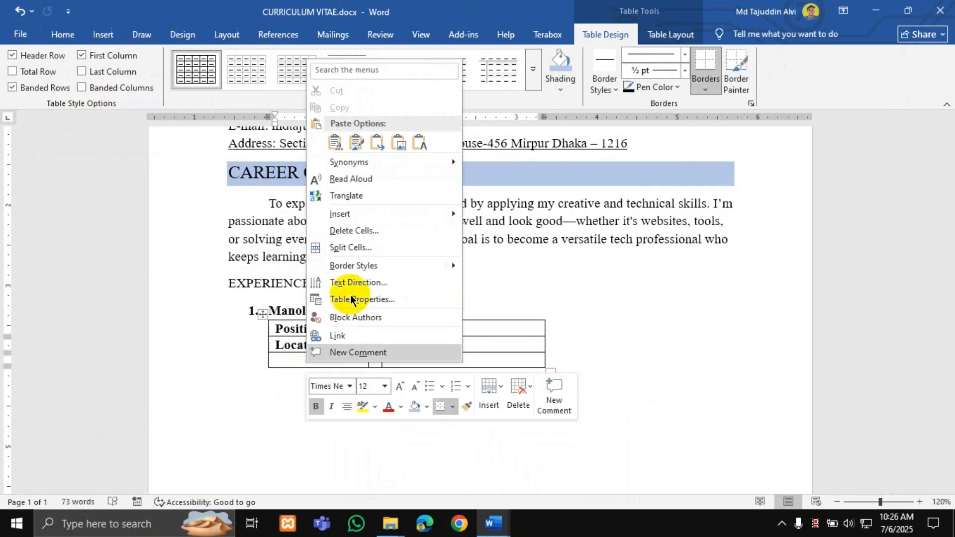
click(417, 77)
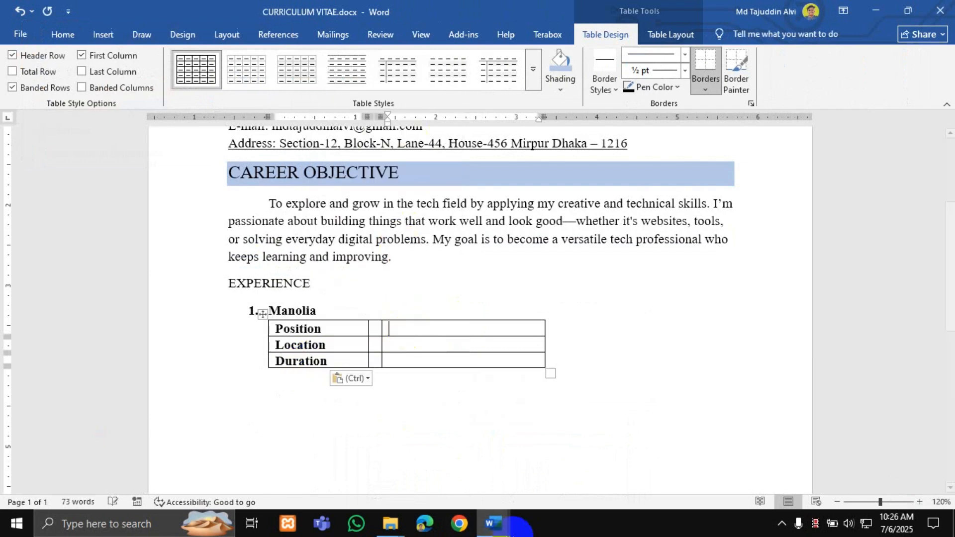
Enter a colon in each of the three rows of the table's thin middle column, checking the separators in the existing CV first.
key(alt+Tab)
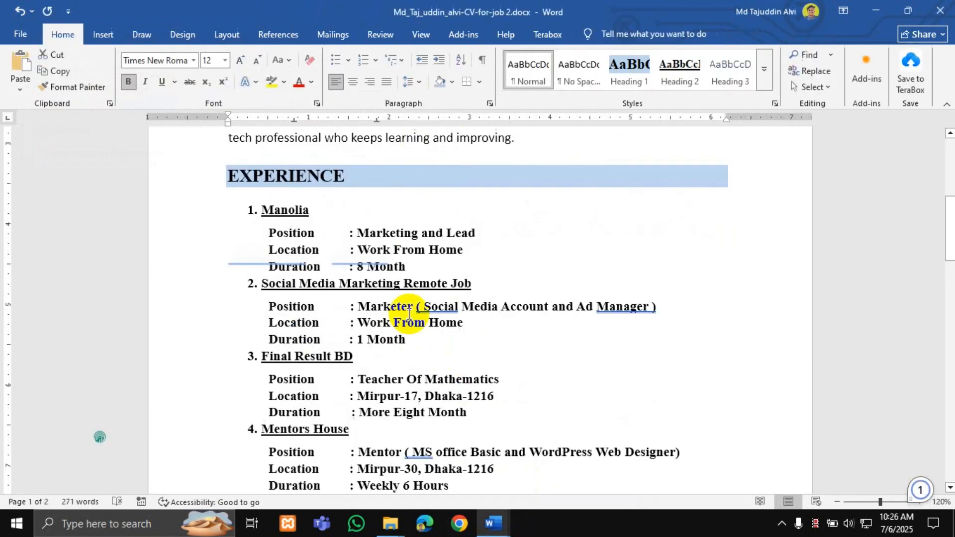
scroll(351, 194, down, 1)
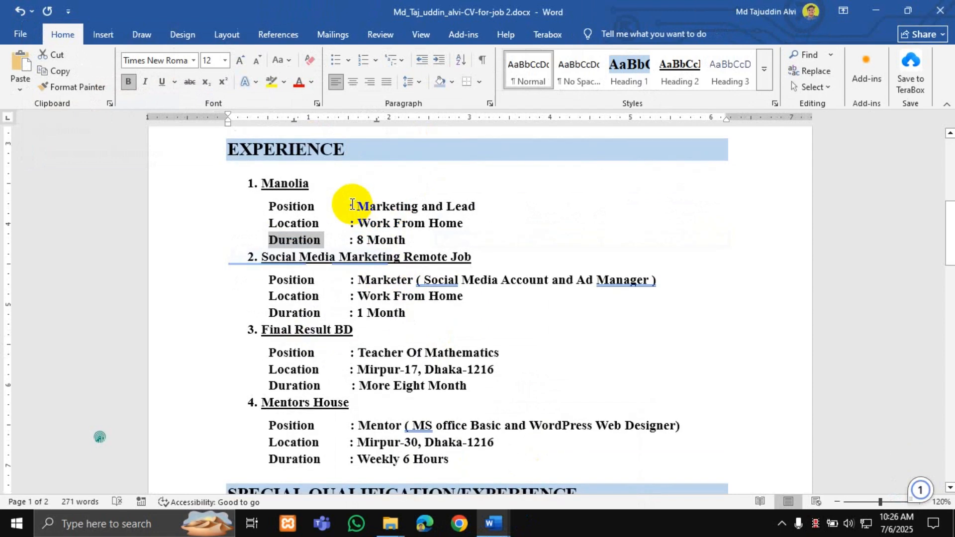
mouse_move(491, 533)
click(437, 463)
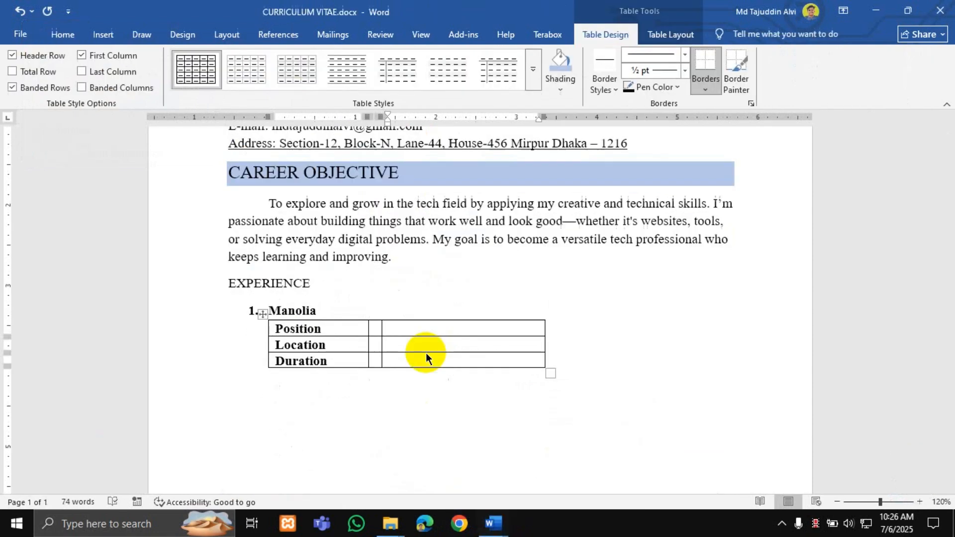
click(377, 325)
key(Down)
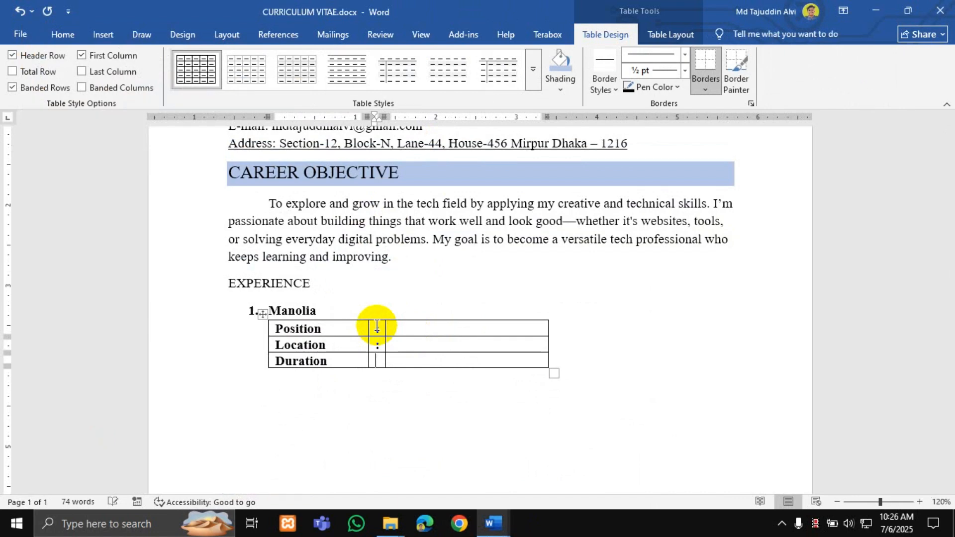
Copy the position value Marketing and Lead from the existing CV and paste it into the third column of the Position row.
click(401, 329)
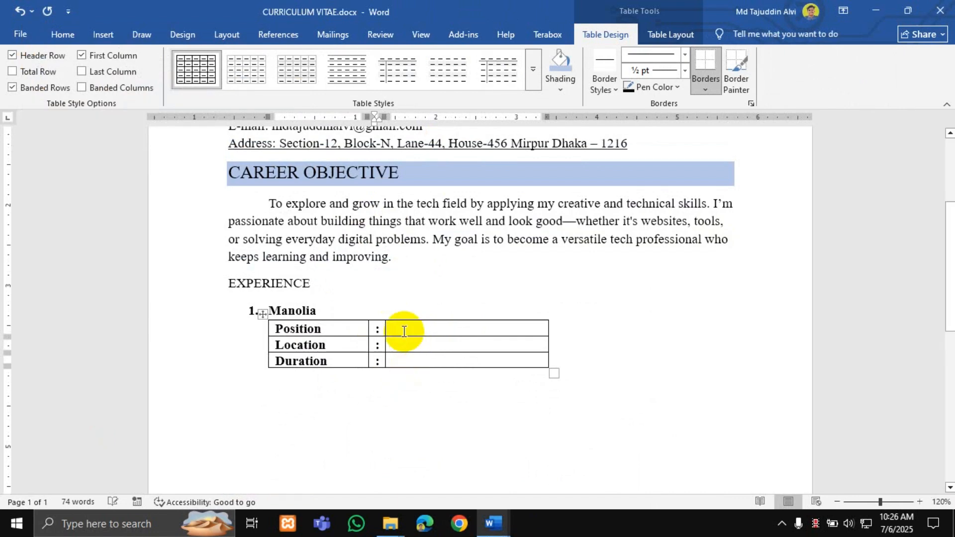
mouse_move(488, 532)
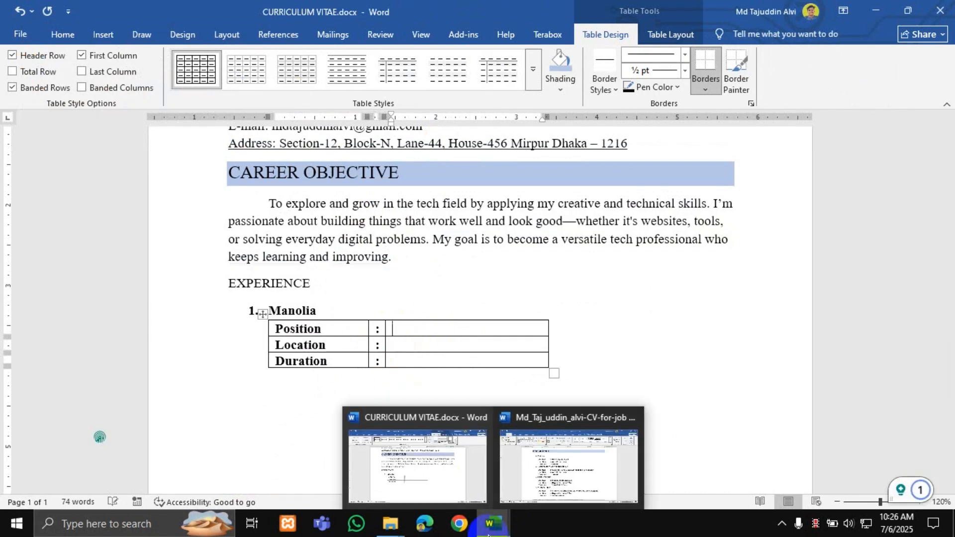
click(611, 468)
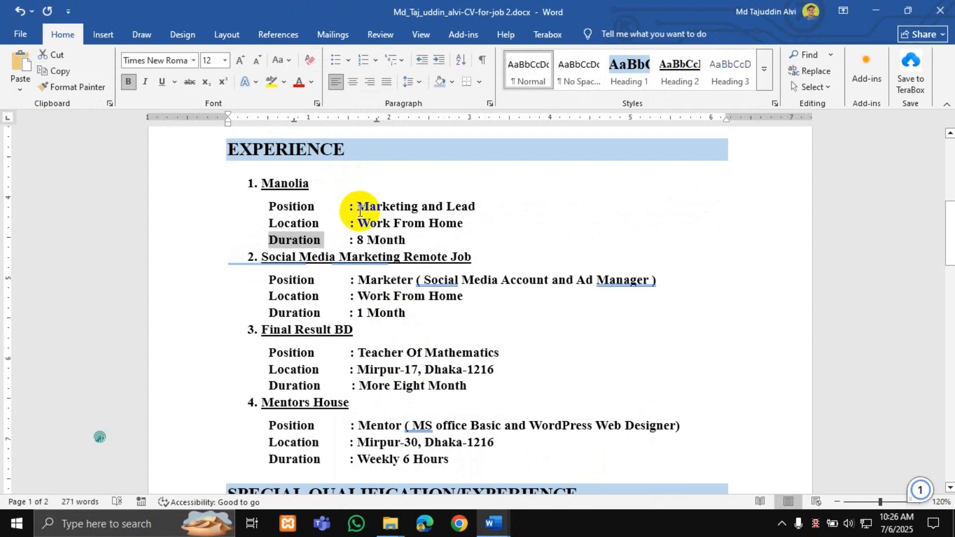
drag(358, 207, 468, 209)
key(ctrl+c)
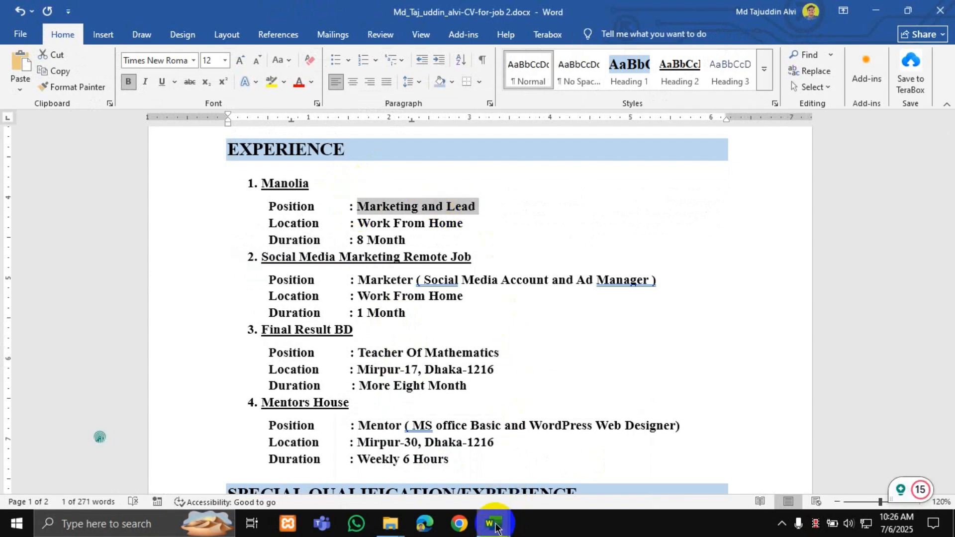
mouse_move(497, 528)
click(443, 439)
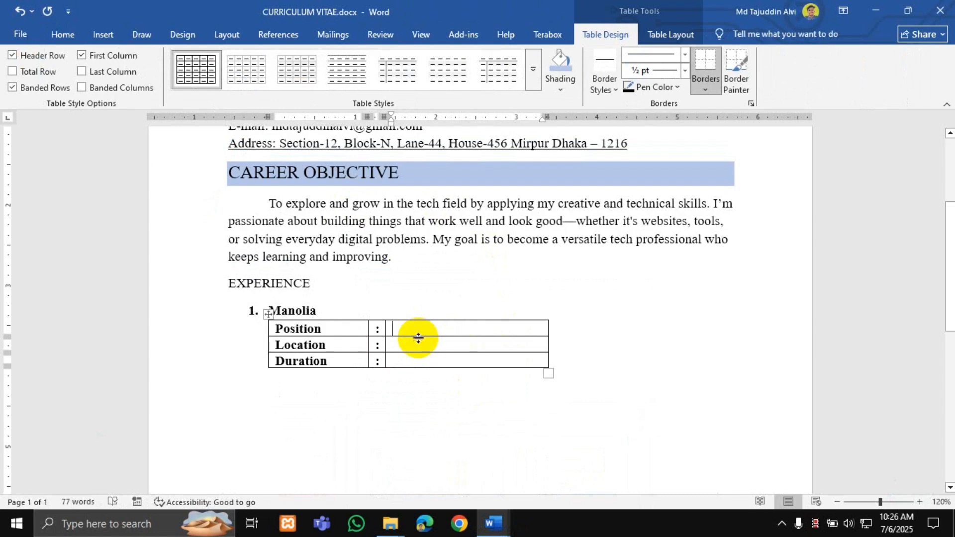
right_click(408, 326)
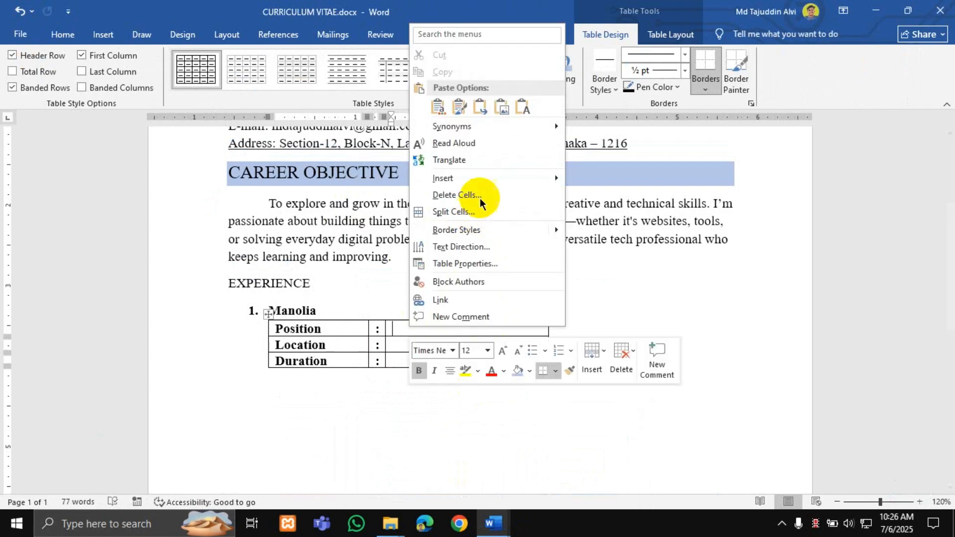
key(Escape)
key(ctrl+v)
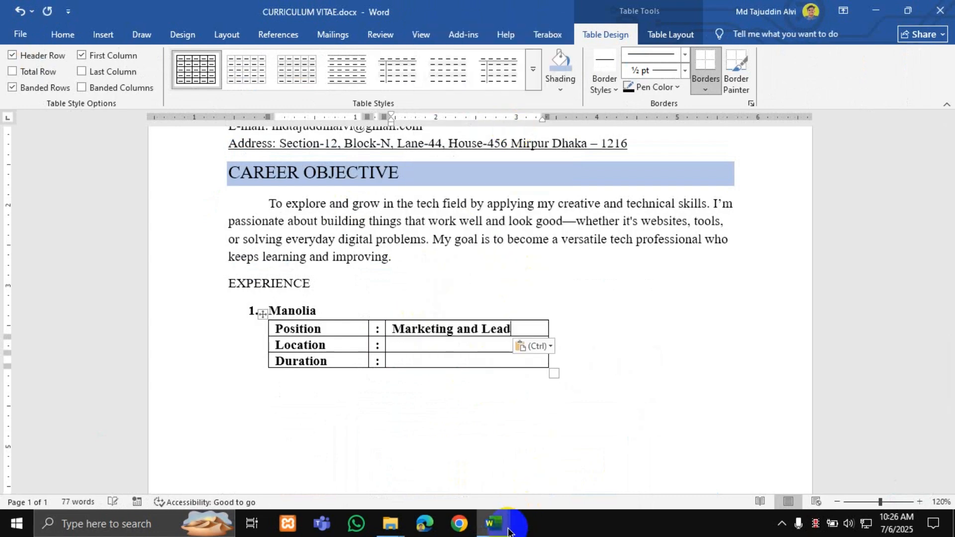
Copy Manolia's location value Work From Home from the existing CV and paste it into the third column of the Location row.
mouse_move(493, 524)
click(555, 437)
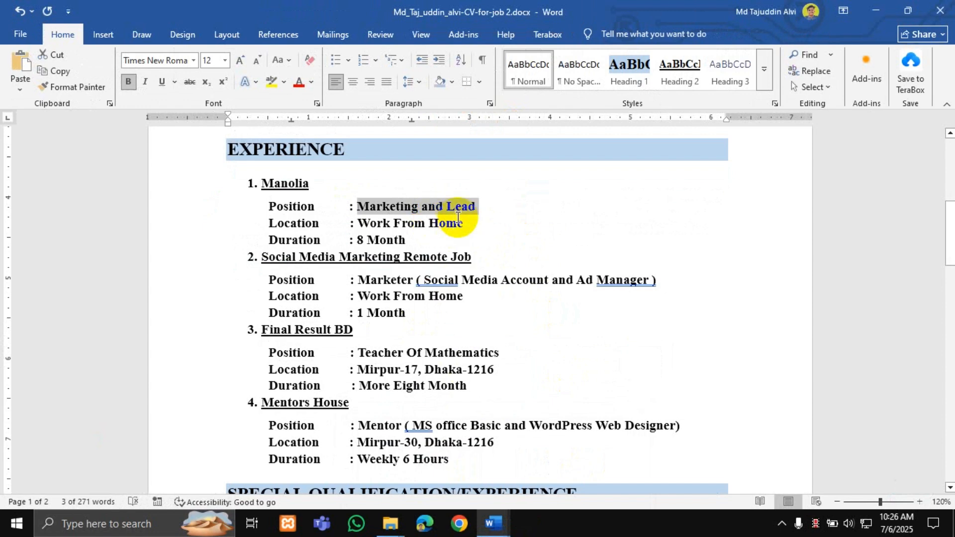
triple_click(368, 219)
key(ctrl+c)
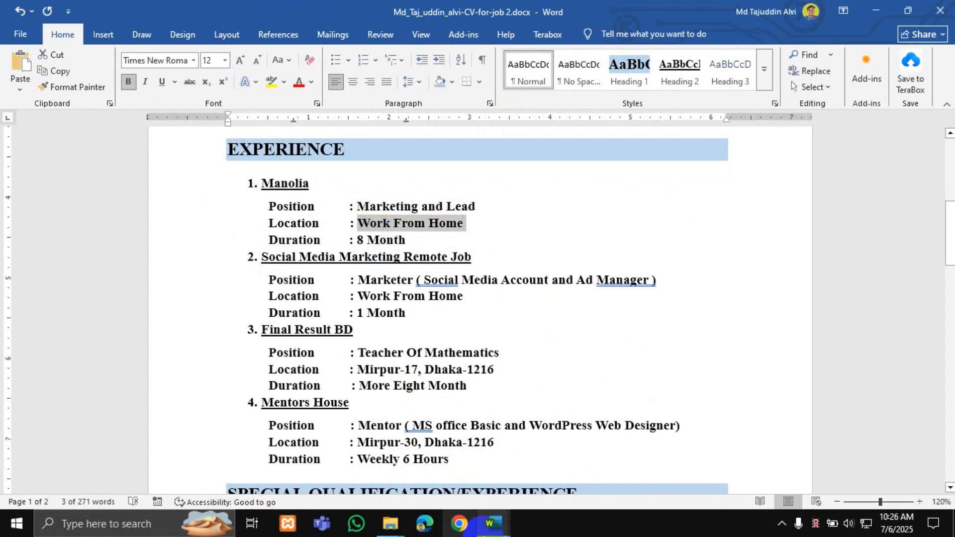
mouse_move(490, 531)
click(437, 467)
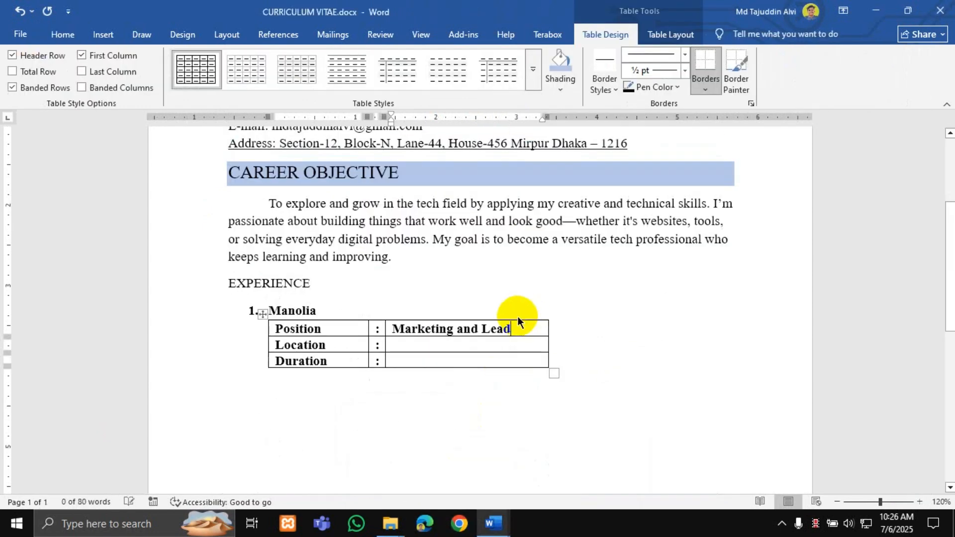
right_click(460, 347)
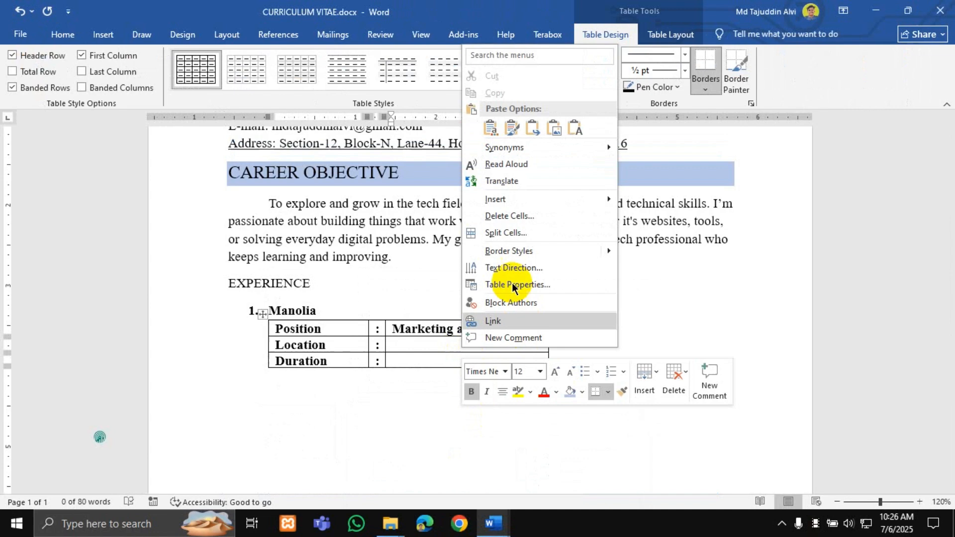
click(572, 133)
Copy the duration value 8 Month from the existing CV and paste it into the third column of the Duration row.
mouse_move(487, 529)
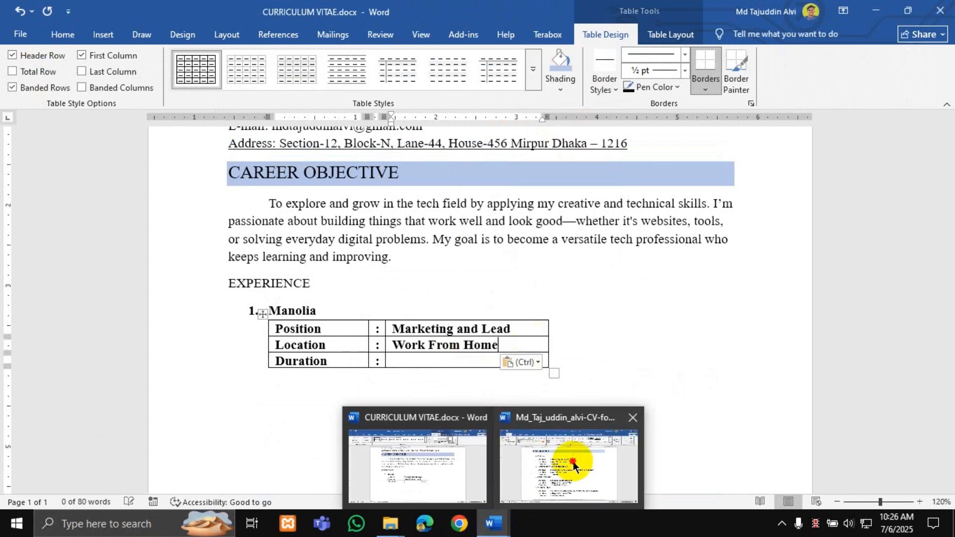
click(570, 460)
drag(425, 245, 362, 241)
key(ctrl+c)
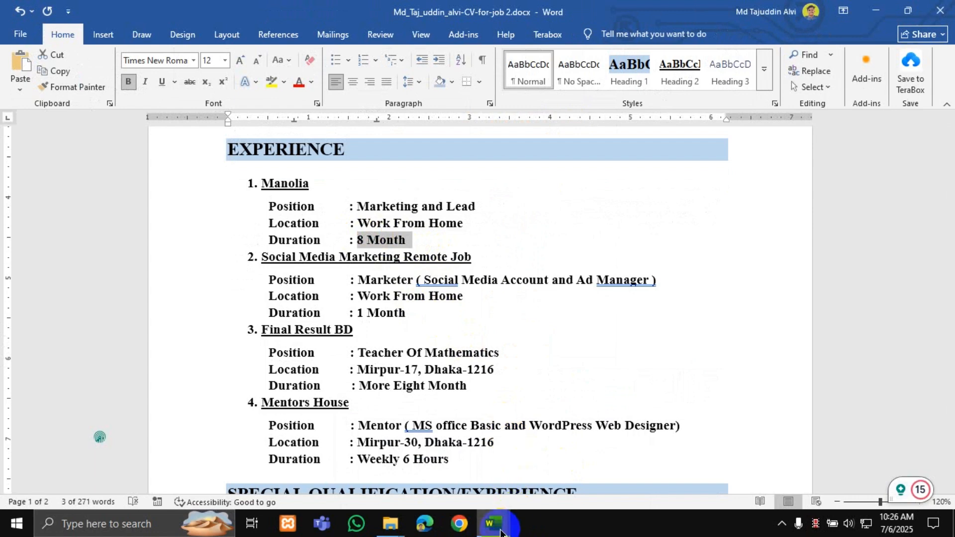
mouse_move(492, 525)
click(437, 433)
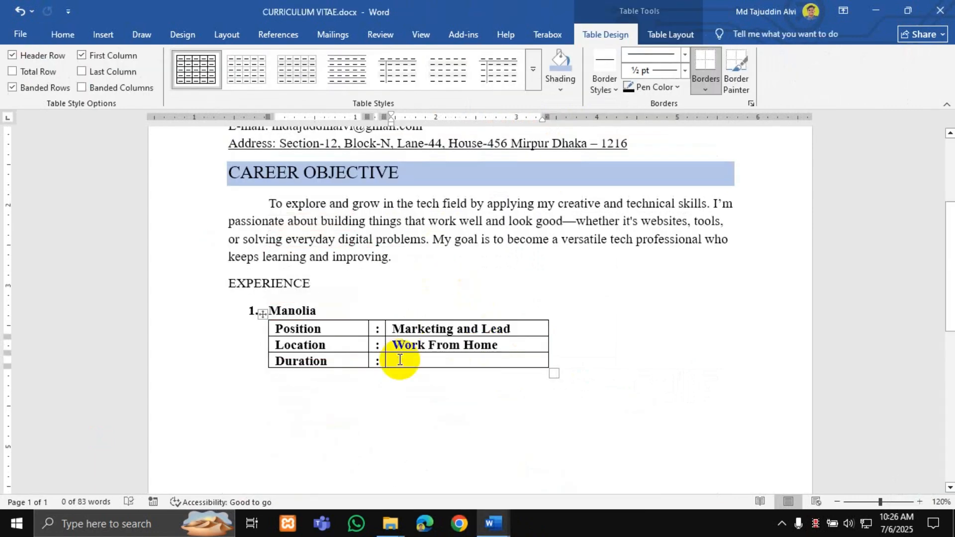
right_click(404, 355)
click(513, 141)
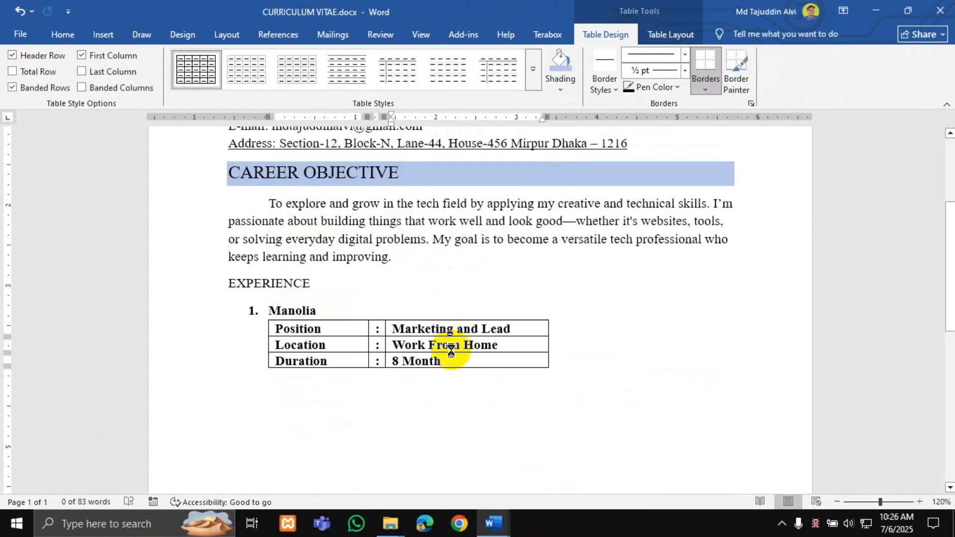
Check how the Manolia table and the page look in the print preview, and return to the document.
click(311, 386)
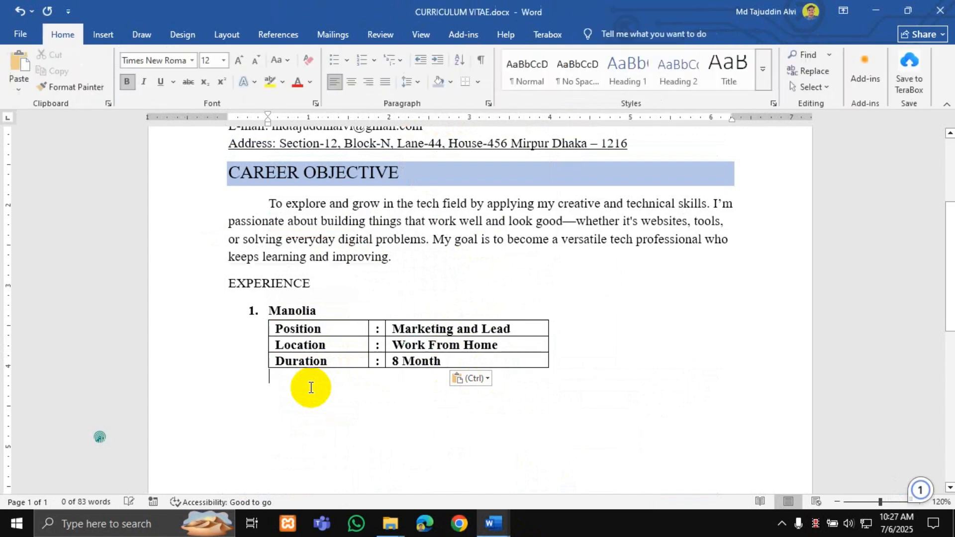
click(467, 358)
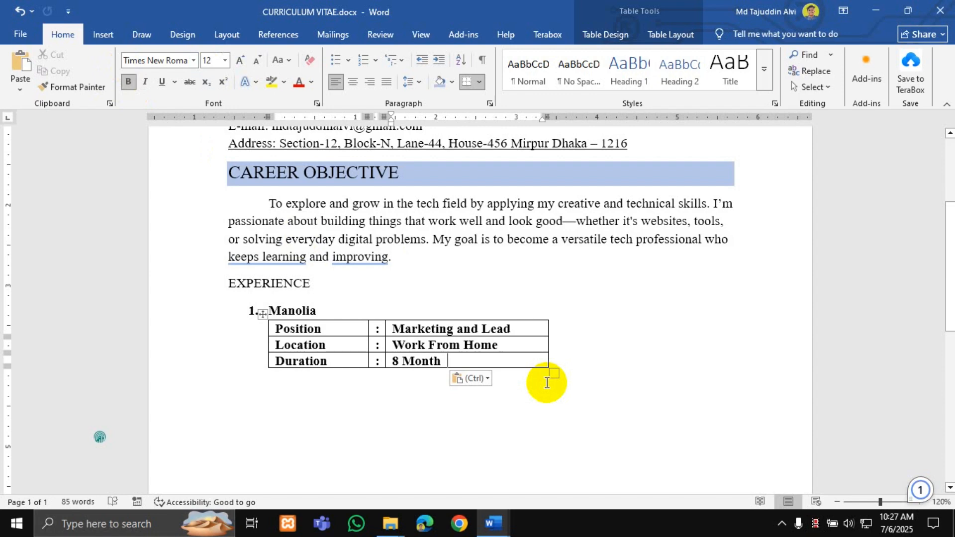
text(P)
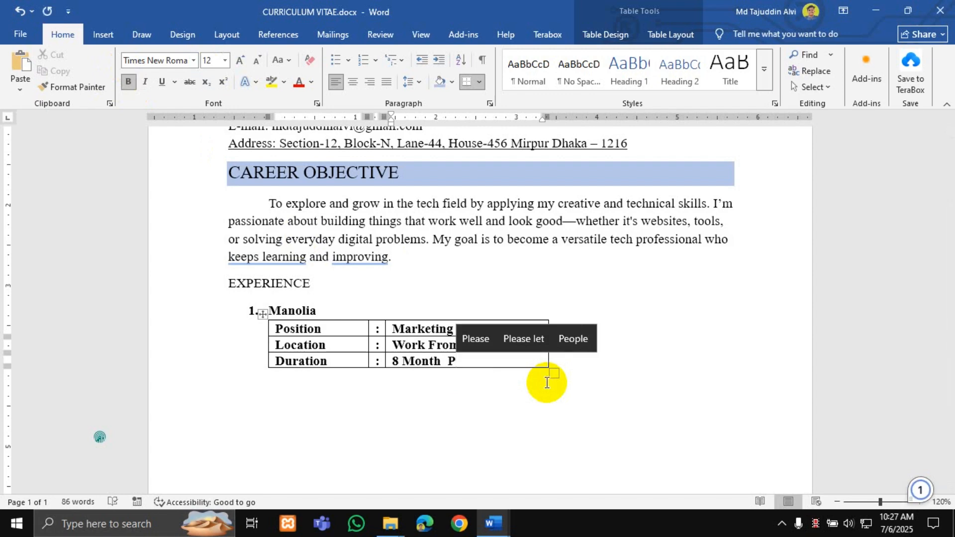
key(ctrl+p)
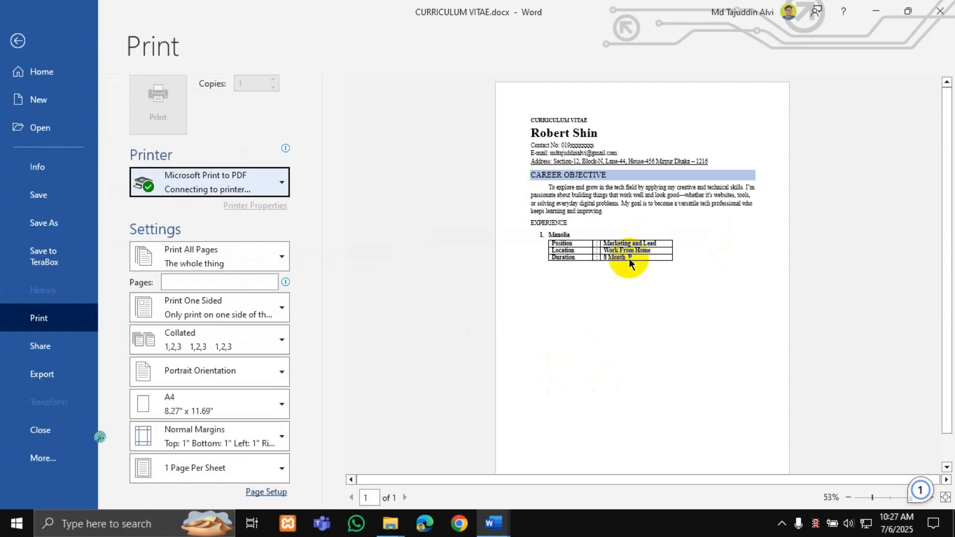
click(18, 41)
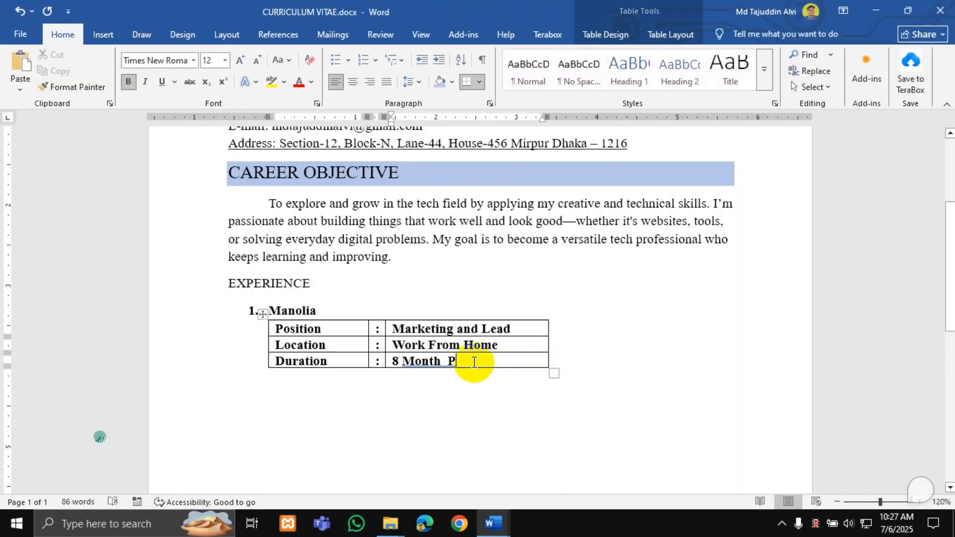
Undo the faulty Duration entry in the Manolia table and restore the value as 8 Month.
key(ctrl+z)
scroll(474, 362, up, 1)
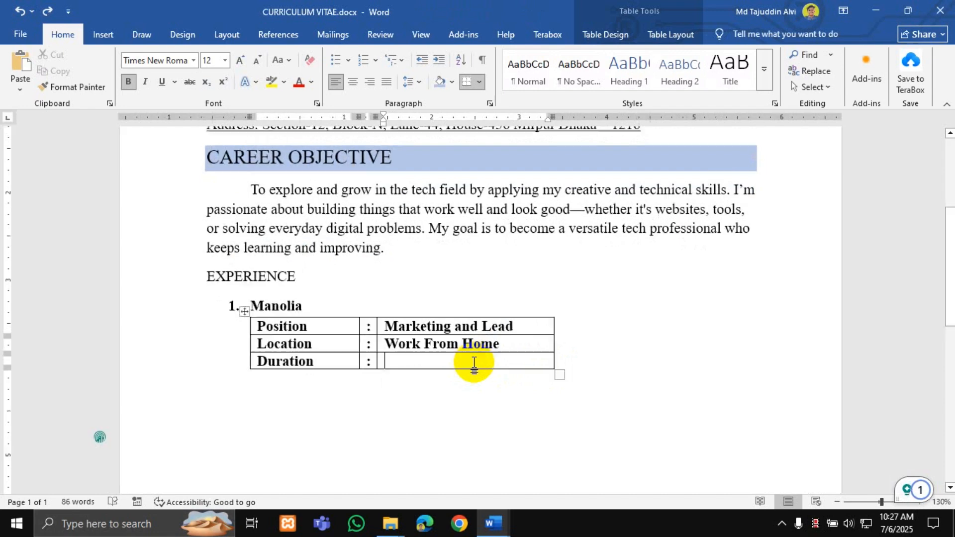
key(ctrl+y)
Remove all borders from the Manolia table, check the page in the print preview, and return to the document.
click(244, 310)
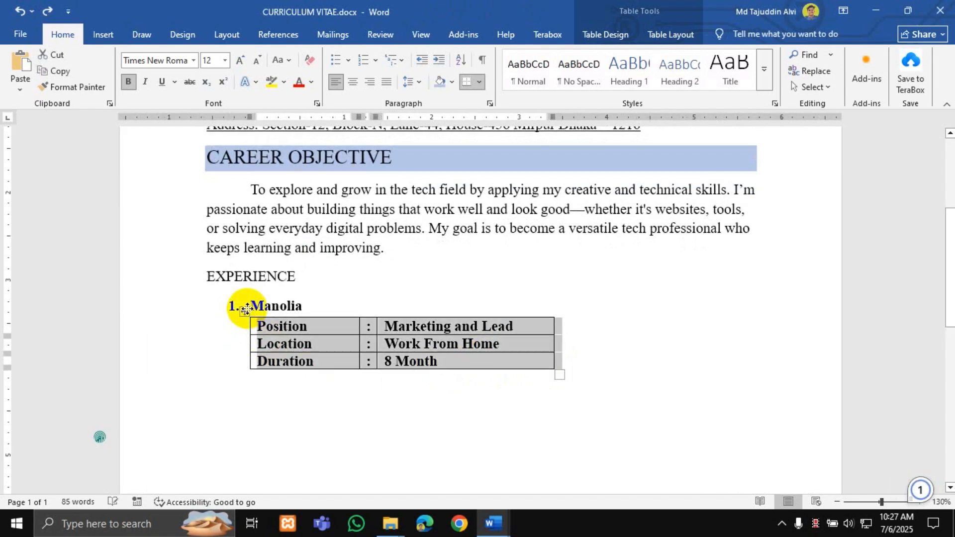
click(481, 82)
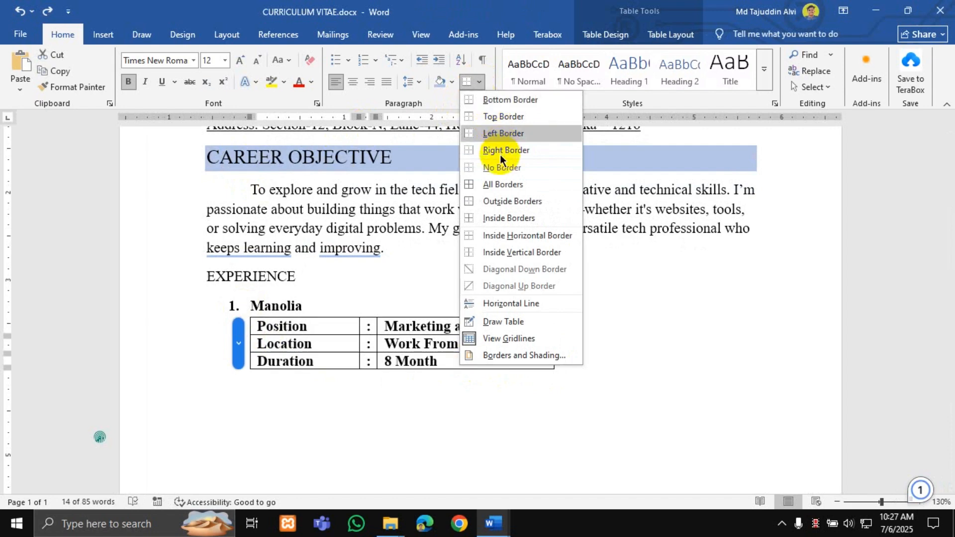
click(500, 168)
click(499, 422)
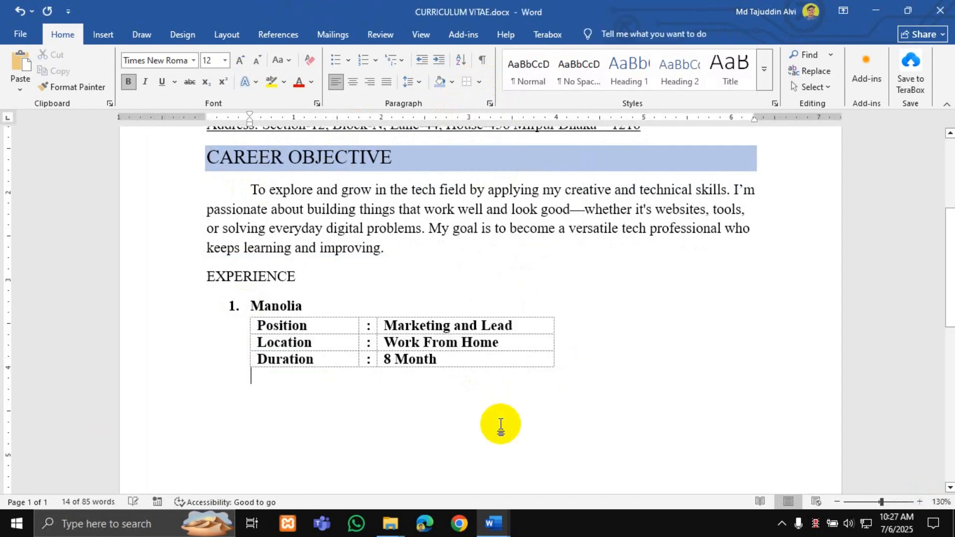
key(ctrl+p)
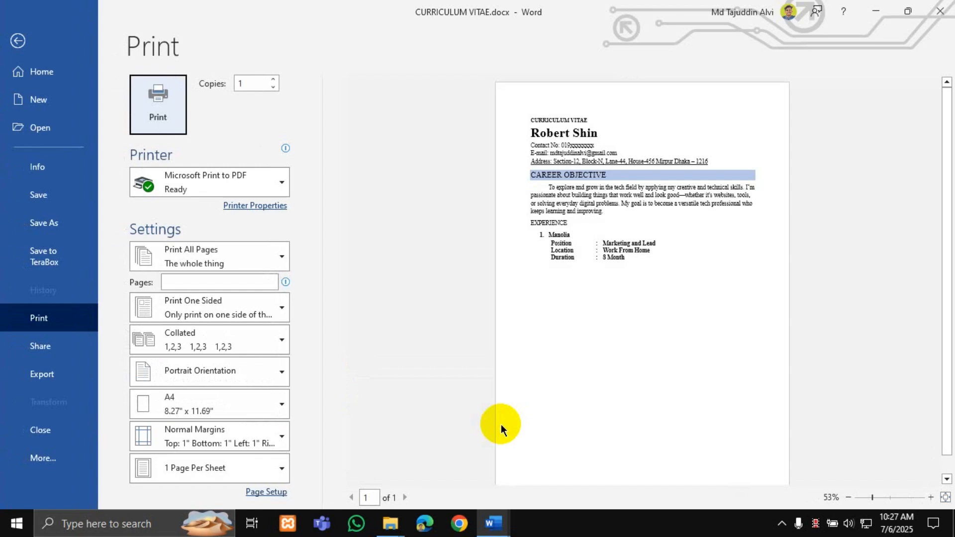
click(18, 41)
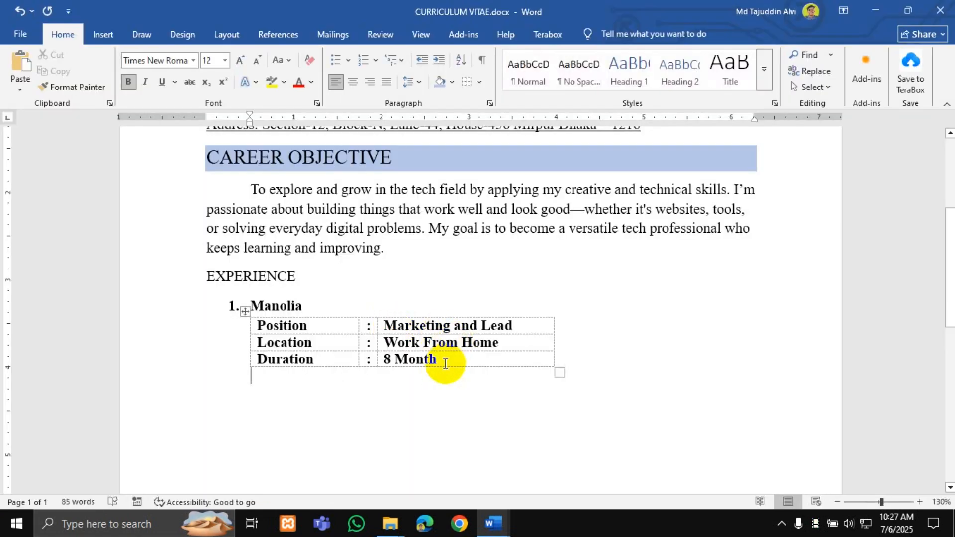
Remove the bold formatting from all the text in the Manolia table.
click(446, 362)
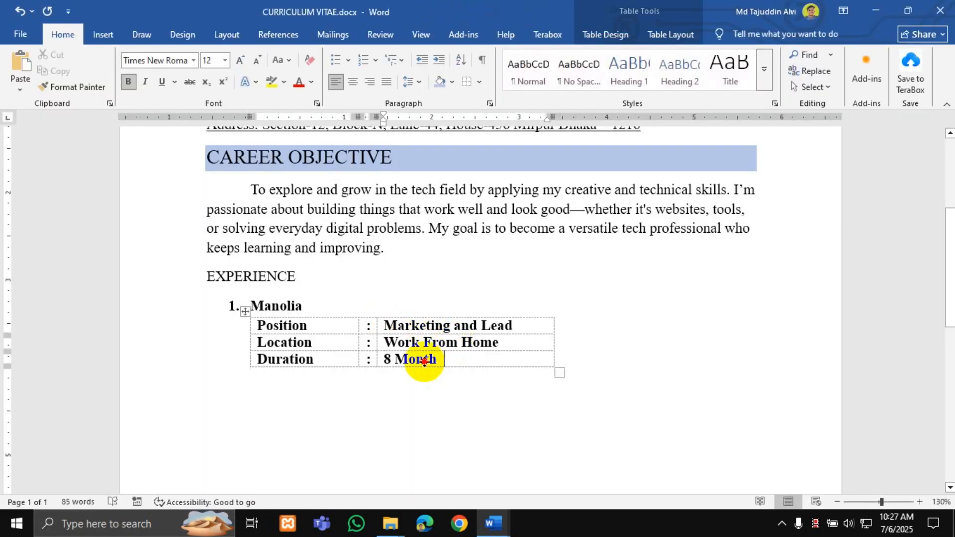
key(ctrl+z)
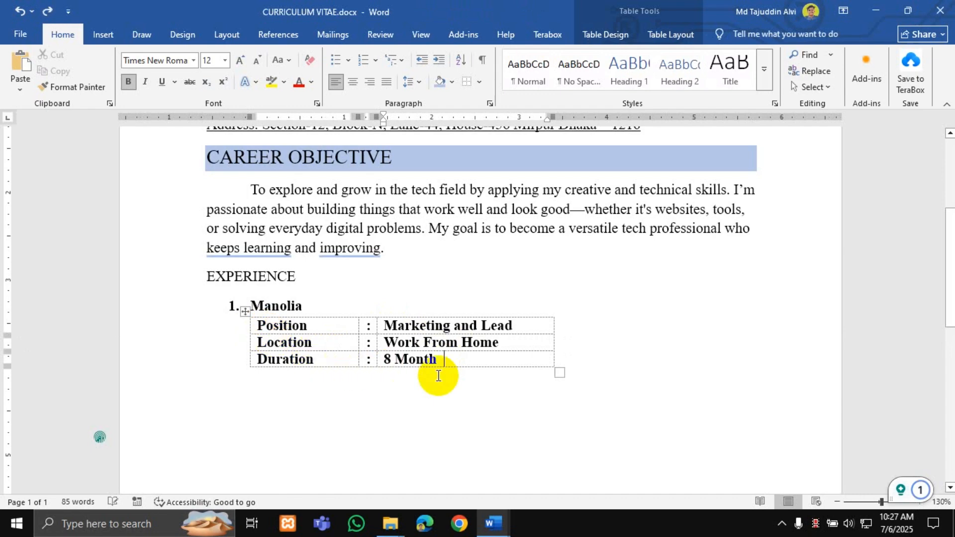
drag(417, 356, 288, 326)
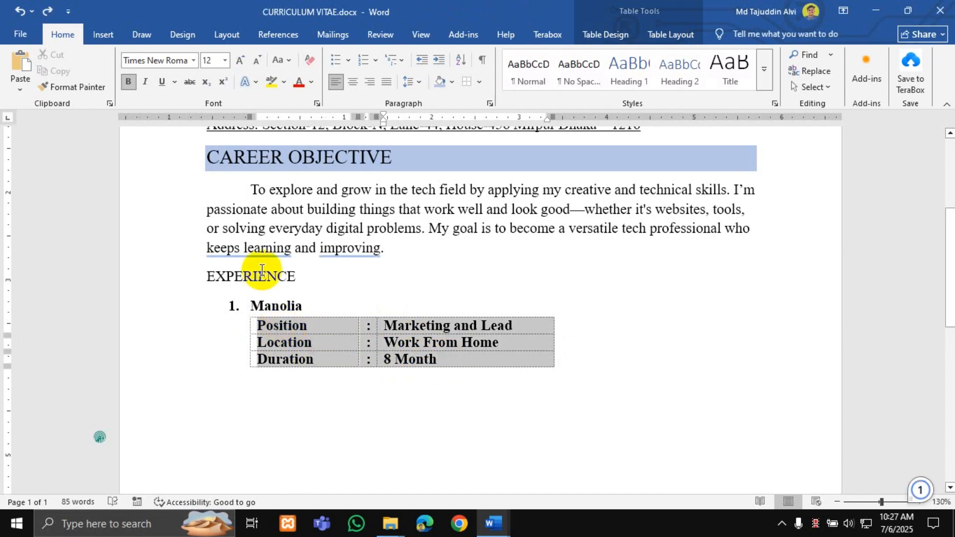
click(127, 82)
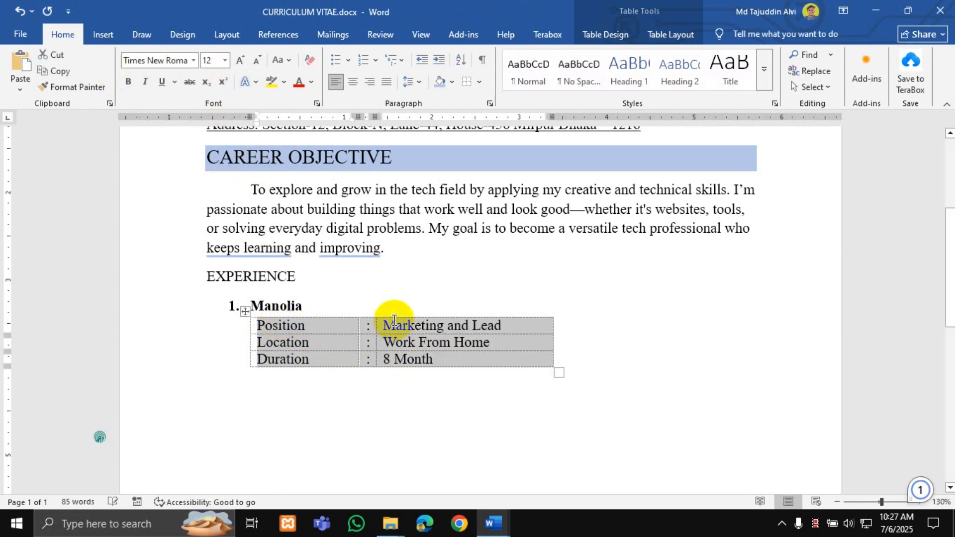
click(288, 341)
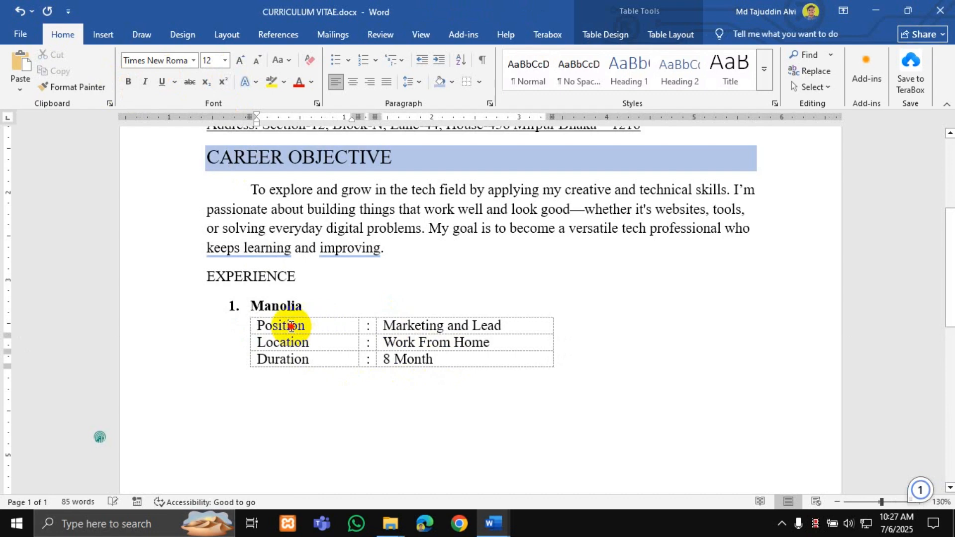
drag(244, 325, 256, 358)
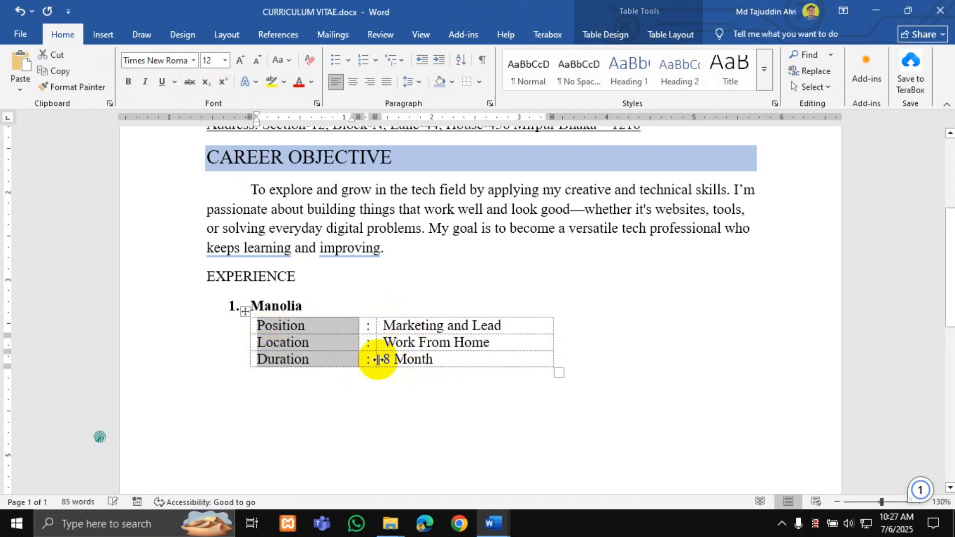
click(250, 318)
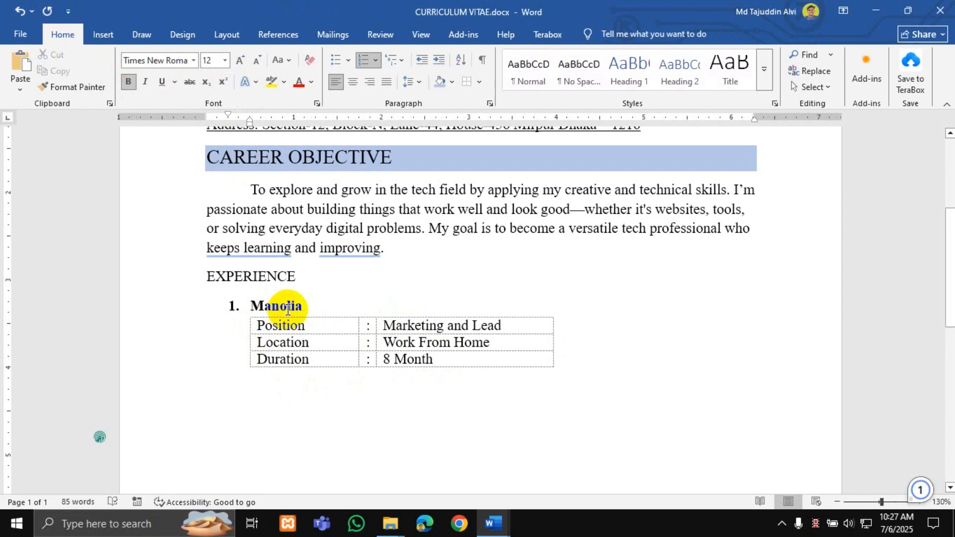
click(272, 307)
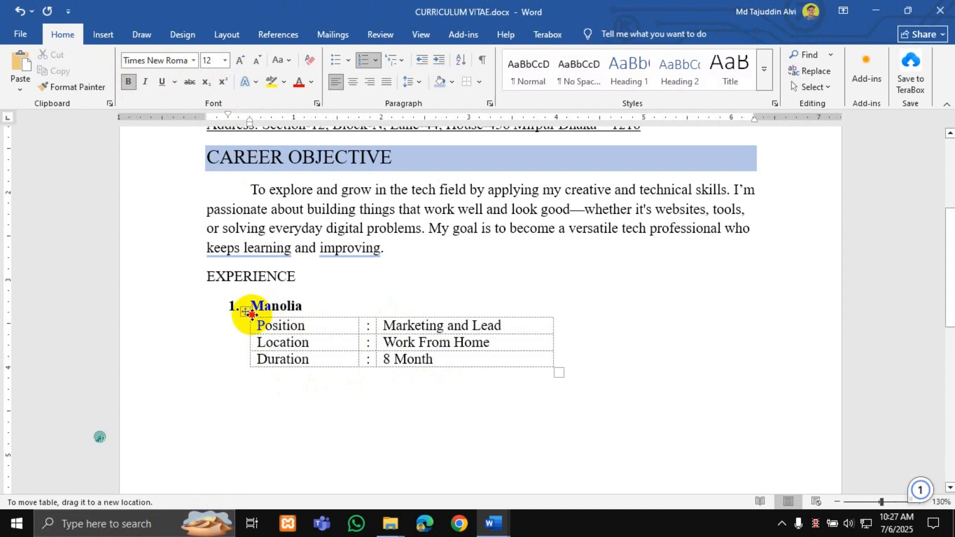
click(254, 311)
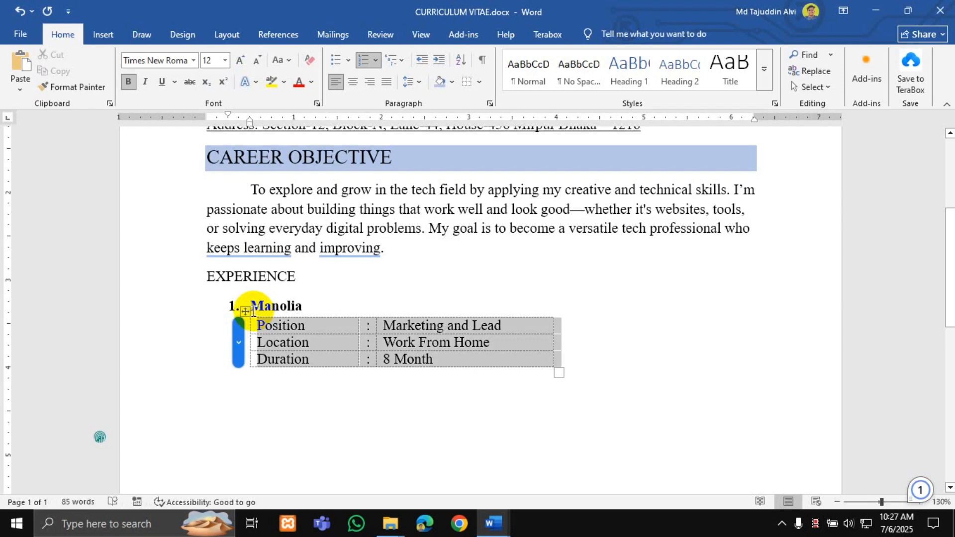
click(347, 362)
Continue the numbered experience list with item 2 on the line below the Manolia table.
click(303, 401)
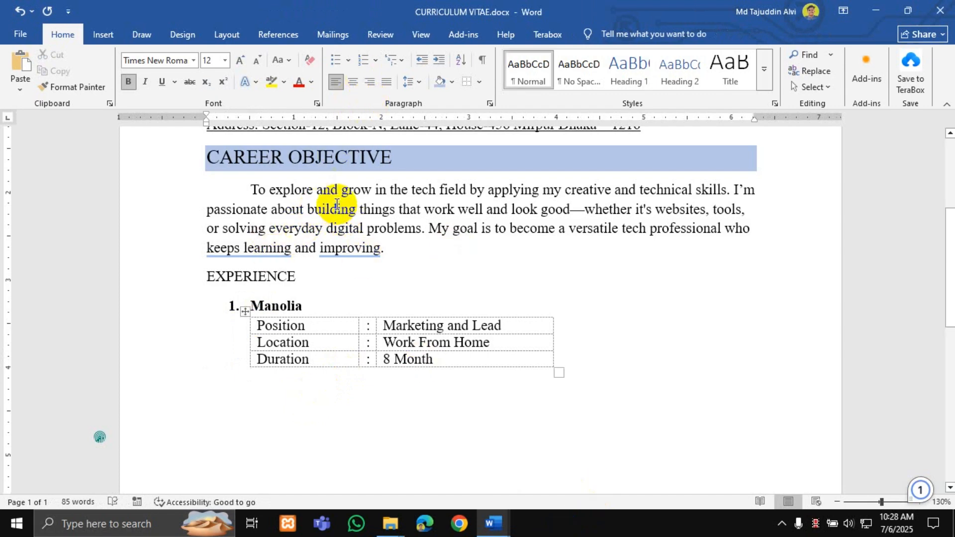
click(362, 63)
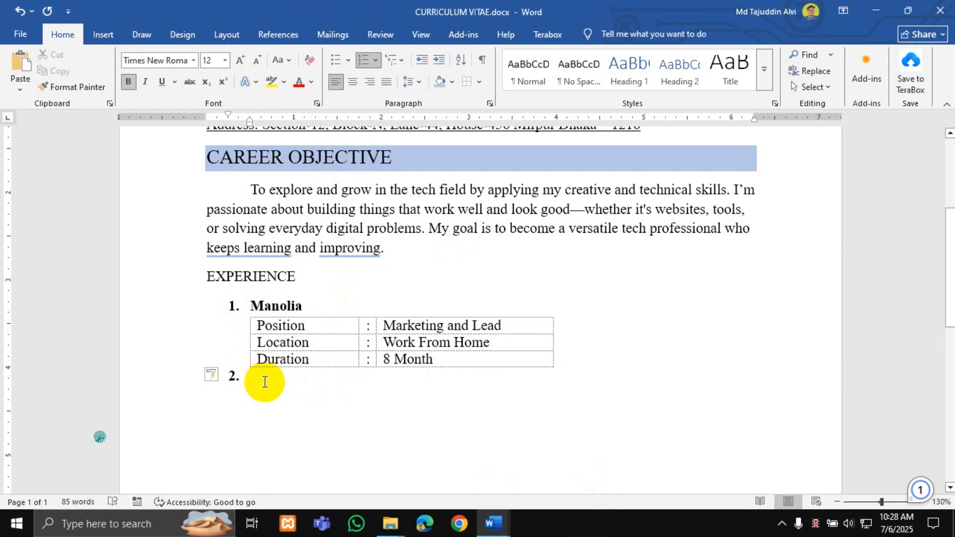
click(560, 357)
key(Return)
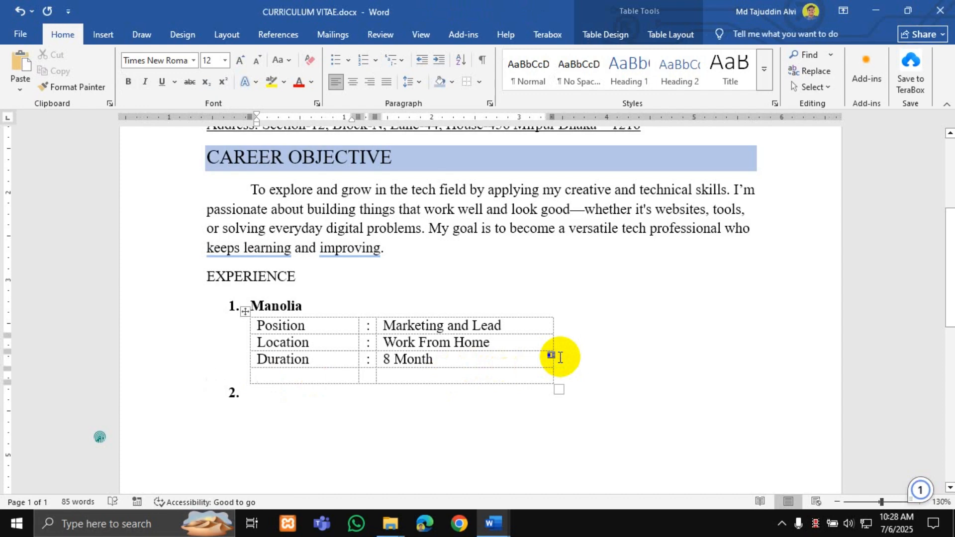
key(ctrl+z)
click(305, 389)
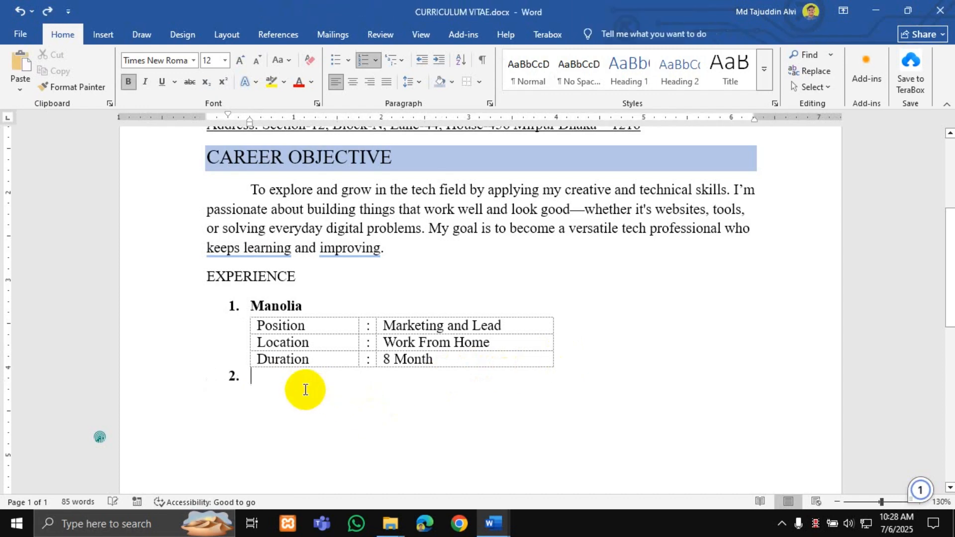
key(BackSpace)
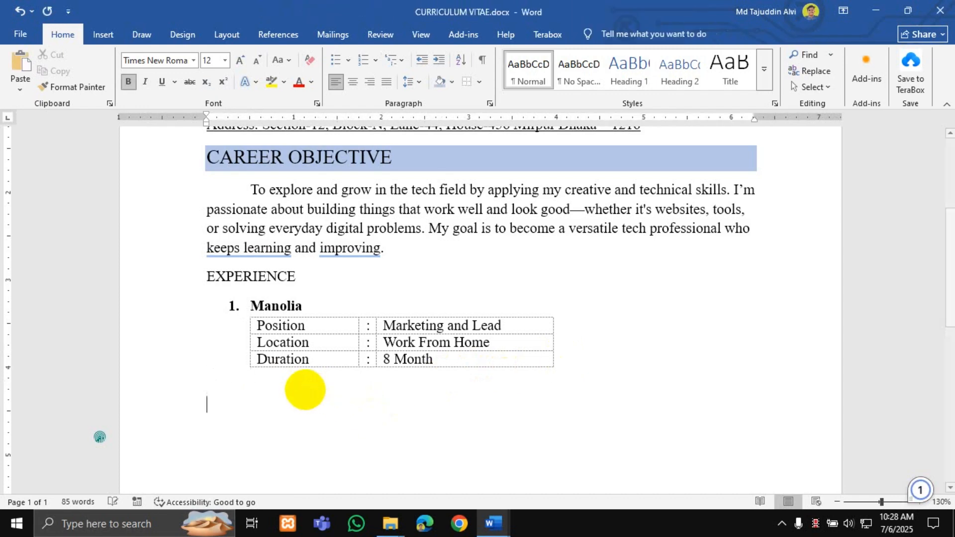
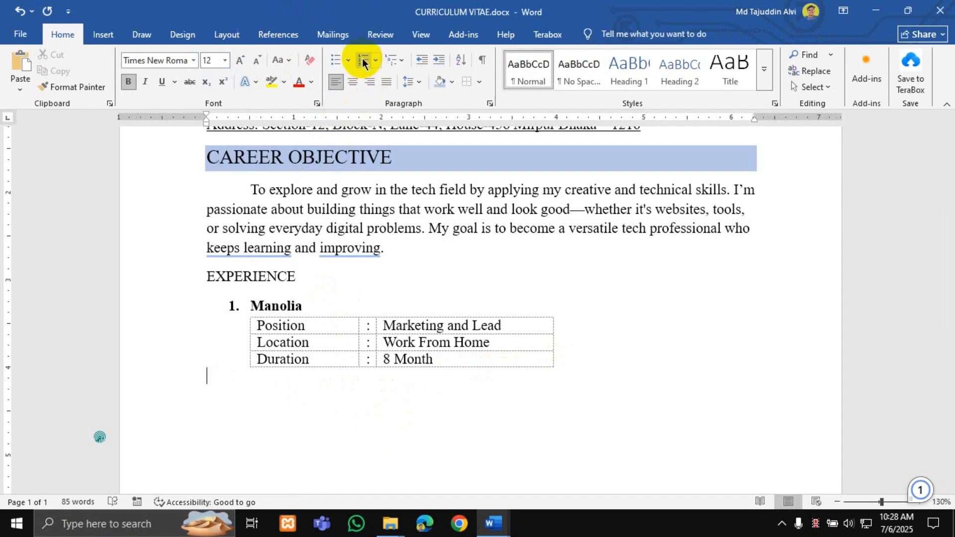
Copy the heading Social Media Marketing Remote Job from the existing CV and paste it as text only into list item 2.
click(504, 526)
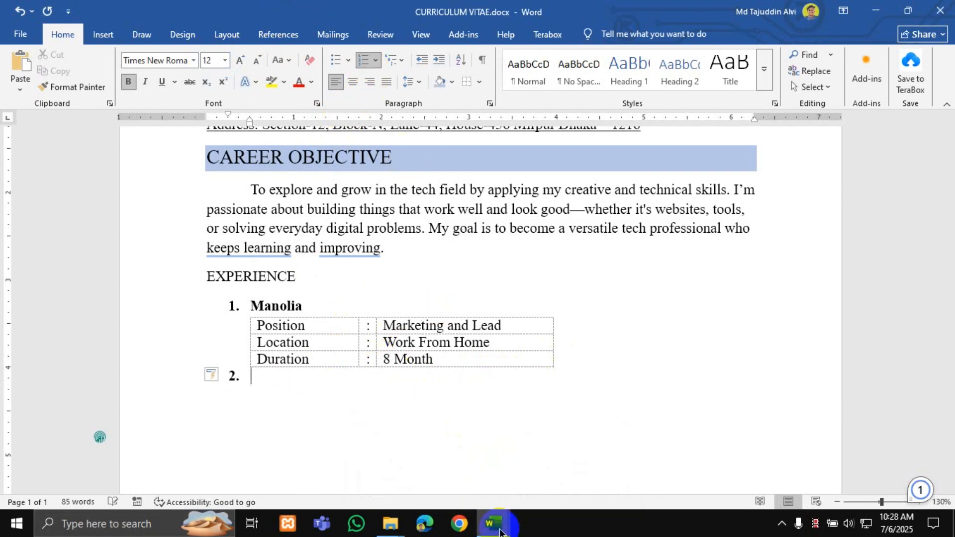
key(alt+Tab)
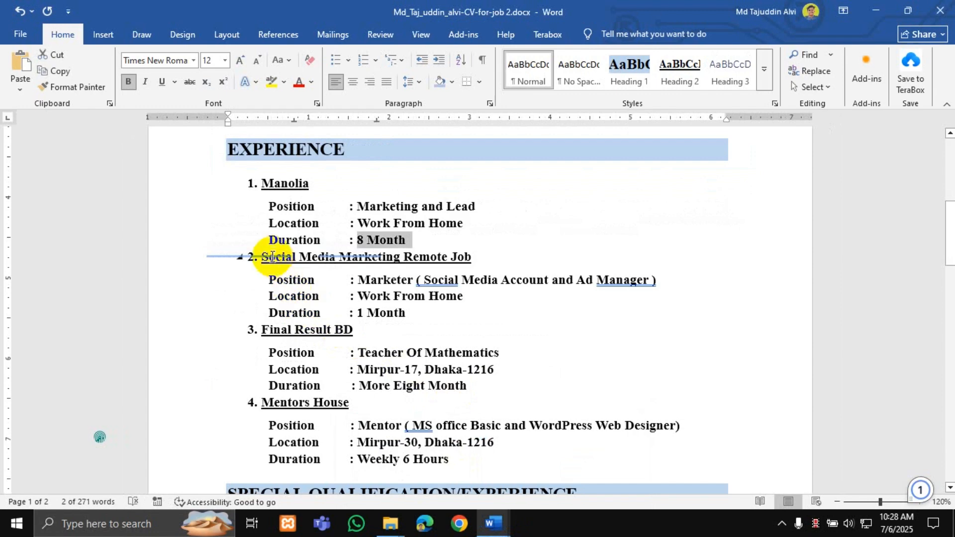
drag(263, 254, 471, 256)
key(ctrl+c)
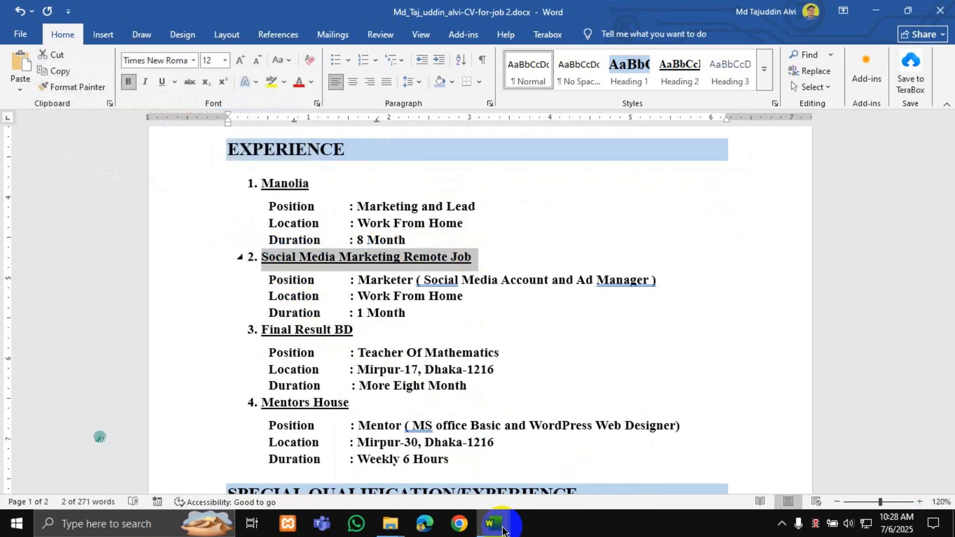
mouse_move(502, 527)
click(406, 453)
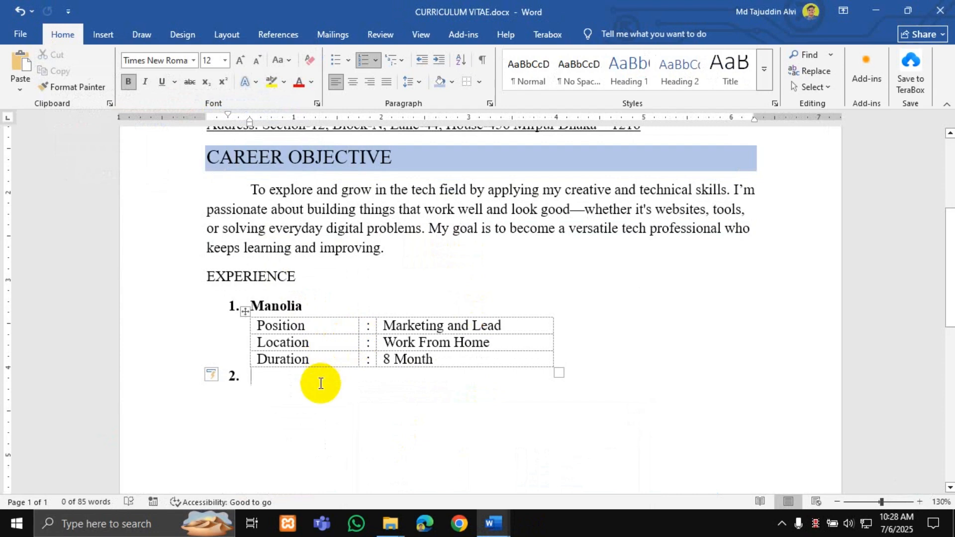
right_click(299, 382)
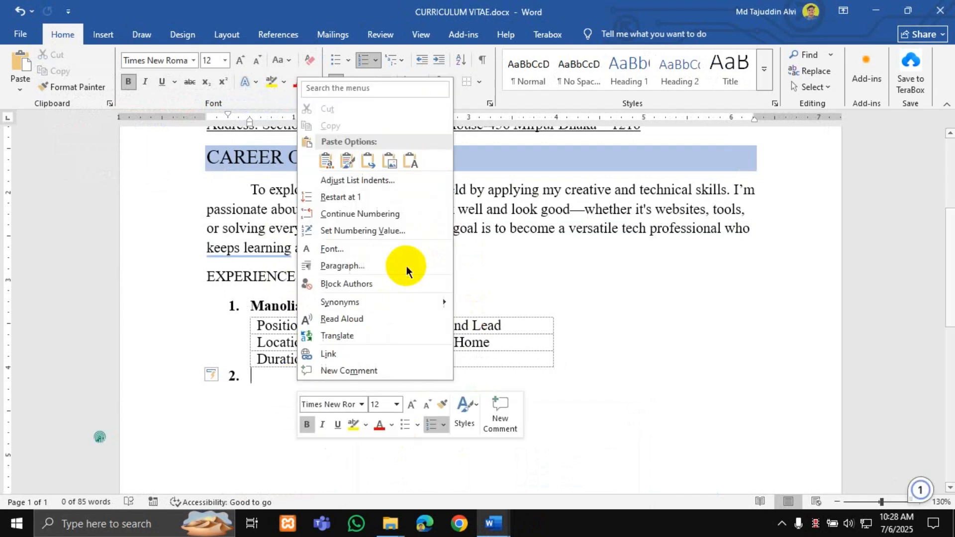
click(411, 162)
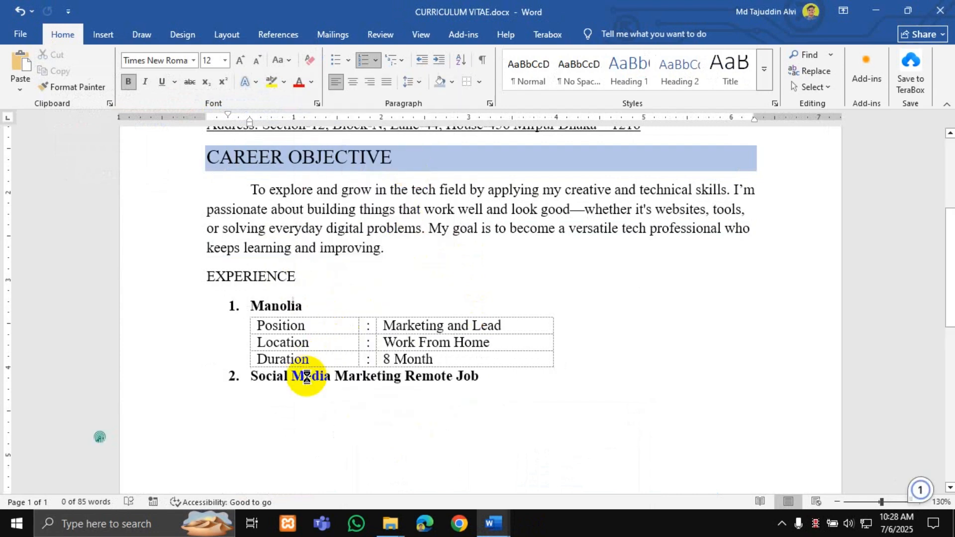
Copy the Manolia table to below the Social Media Marketing Remote Job heading and continue the numbered list with item 3 underneath.
click(246, 312)
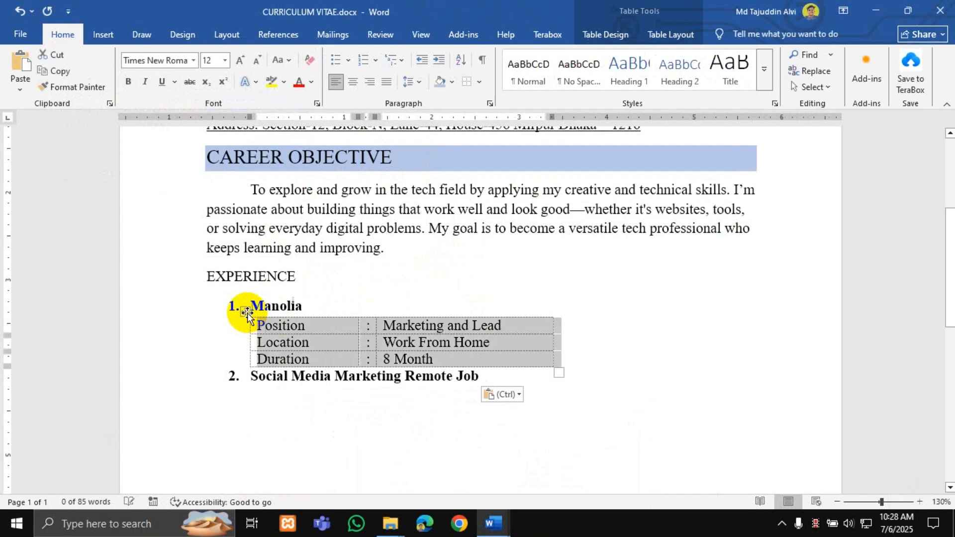
click(253, 385)
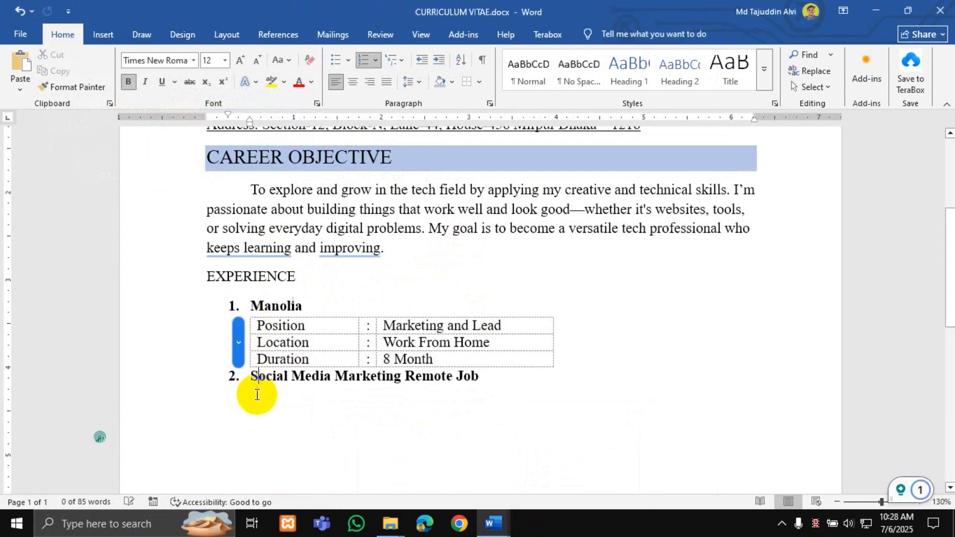
key(Return)
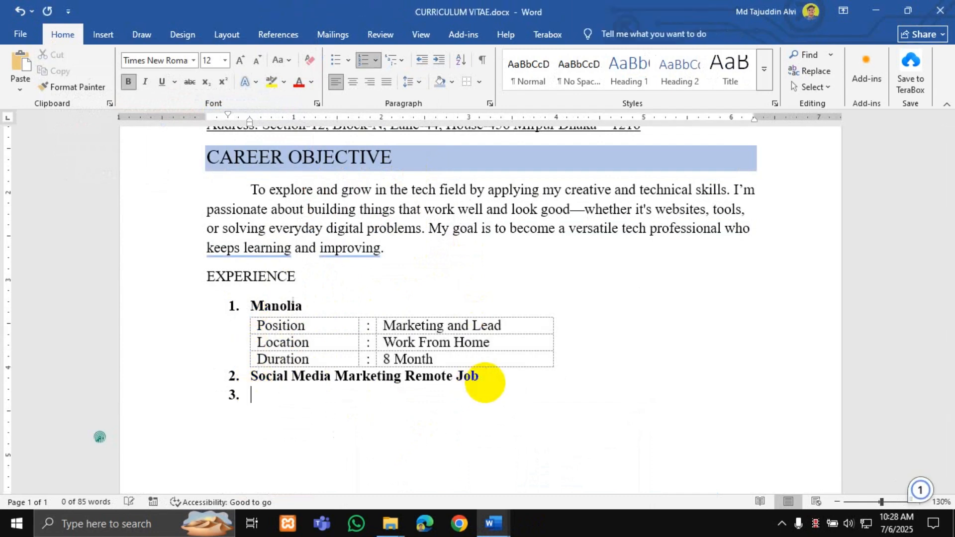
text(Position	:	Marketing and Lead Location	:	Work From Home Duration	:	8 Month)
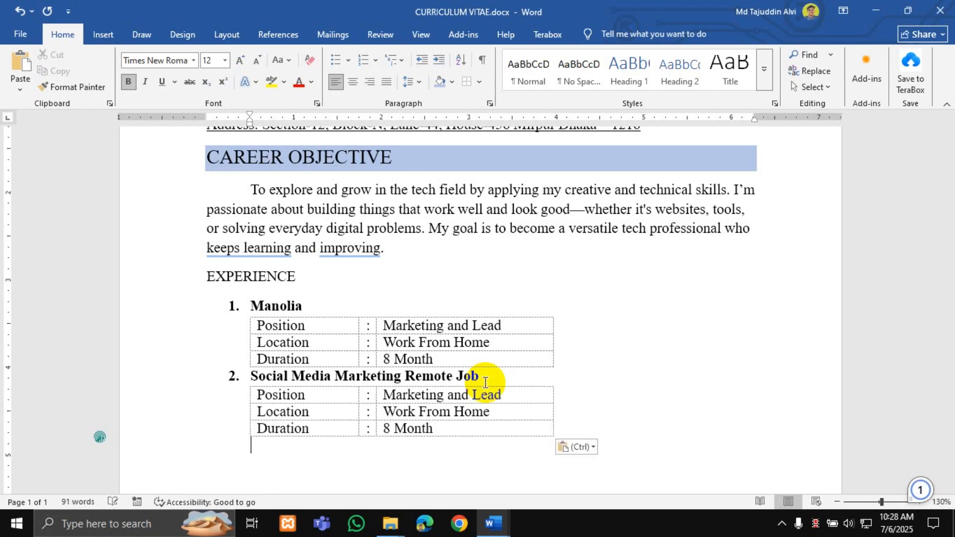
scroll(505, 448, down, 3)
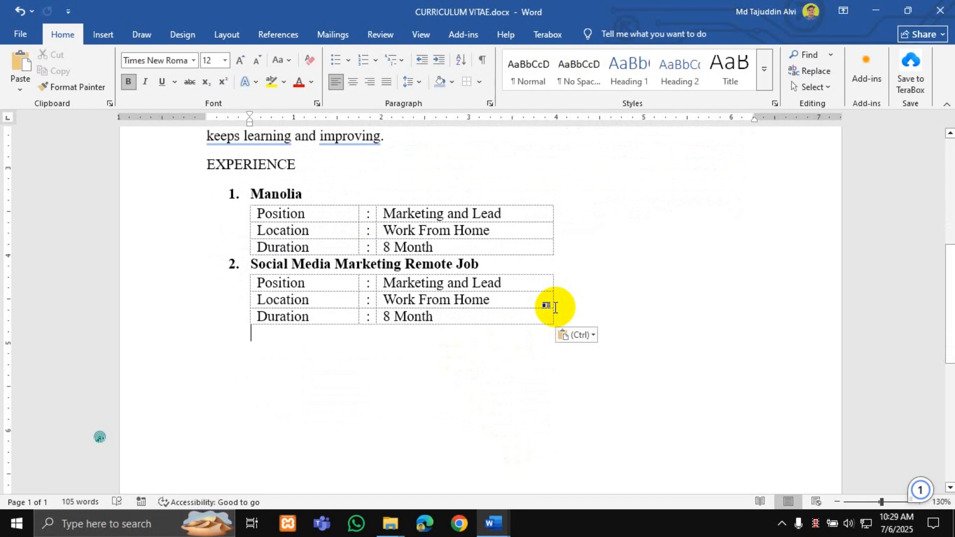
click(366, 60)
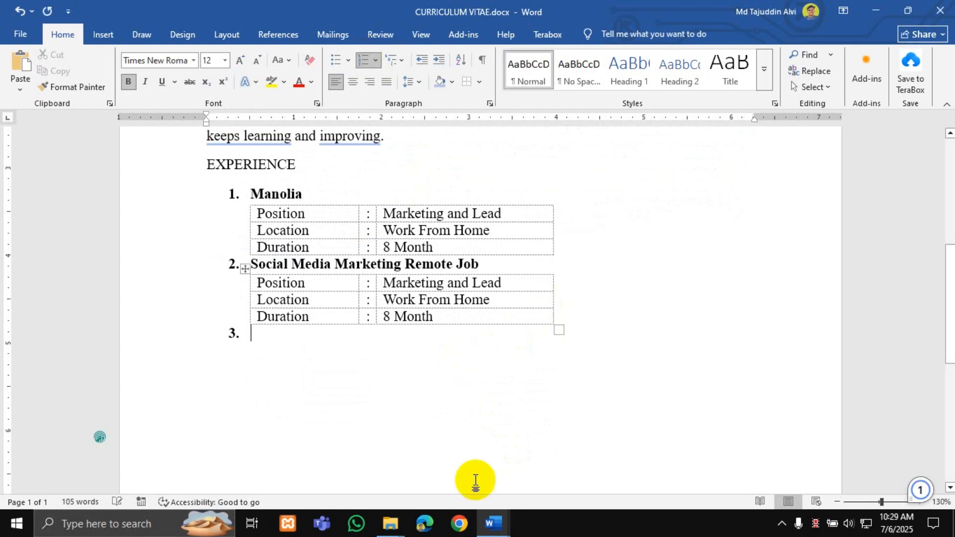
Copy the heading Final Result BD from the existing CV and paste it as text only into list item 3.
mouse_move(490, 522)
click(580, 452)
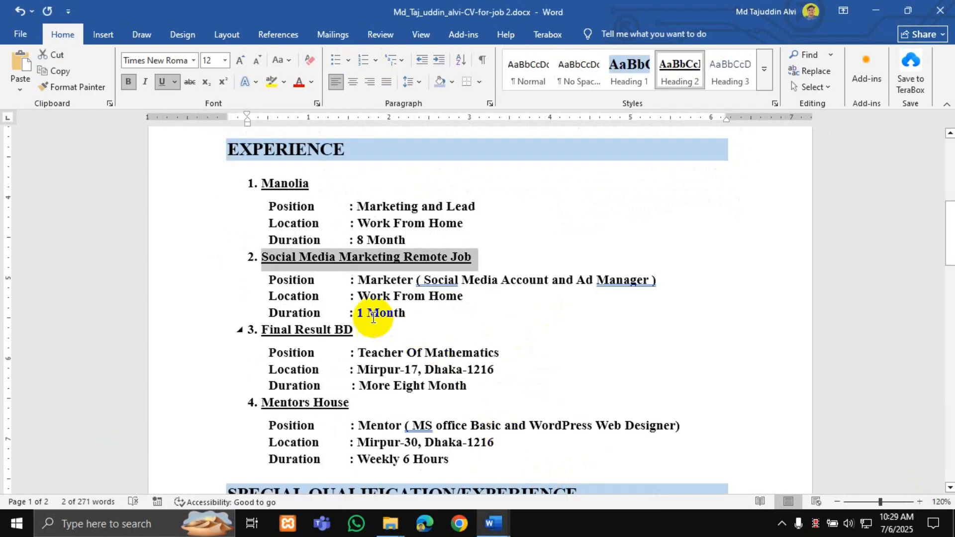
scroll(299, 273, down, 1)
drag(260, 249, 355, 253)
mouse_move(492, 523)
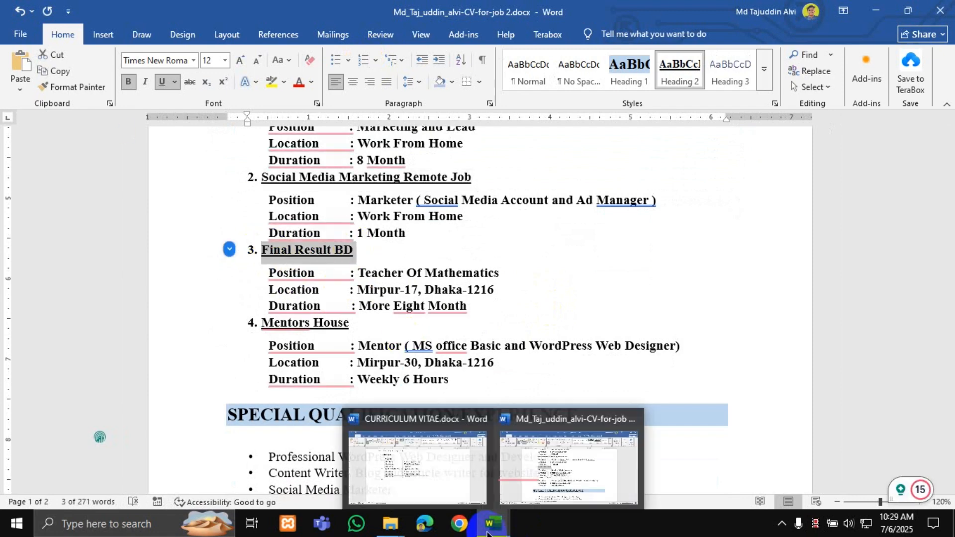
click(401, 465)
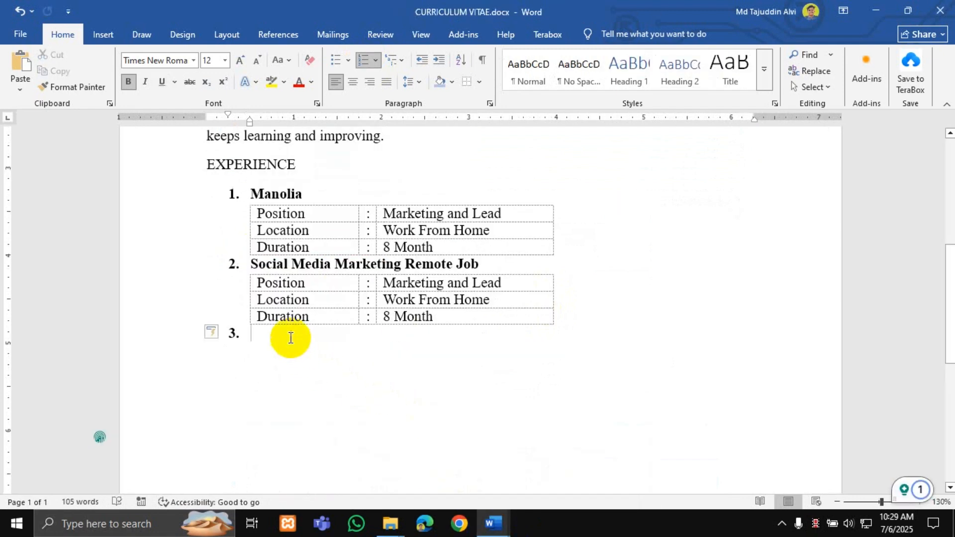
right_click(290, 339)
click(405, 120)
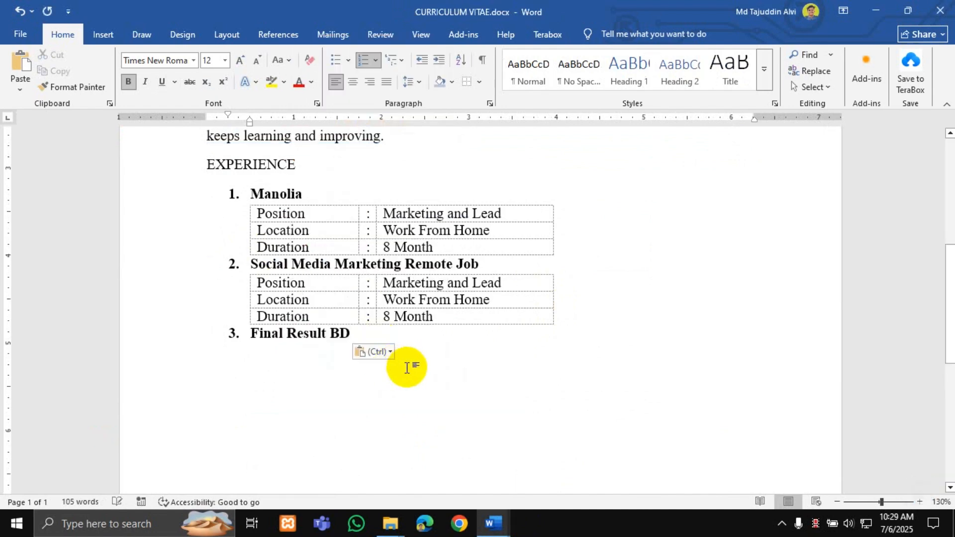
Copy the Social Media Marketing Remote Job table to below the Final Result BD heading and continue the numbered list with item 4 underneath.
key(Return)
key(BackSpace)
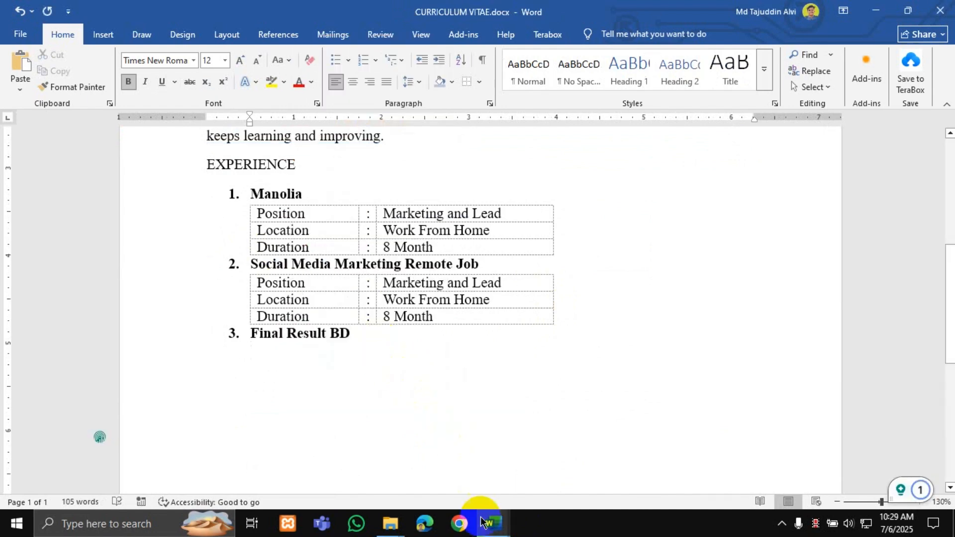
click(251, 279)
click(247, 271)
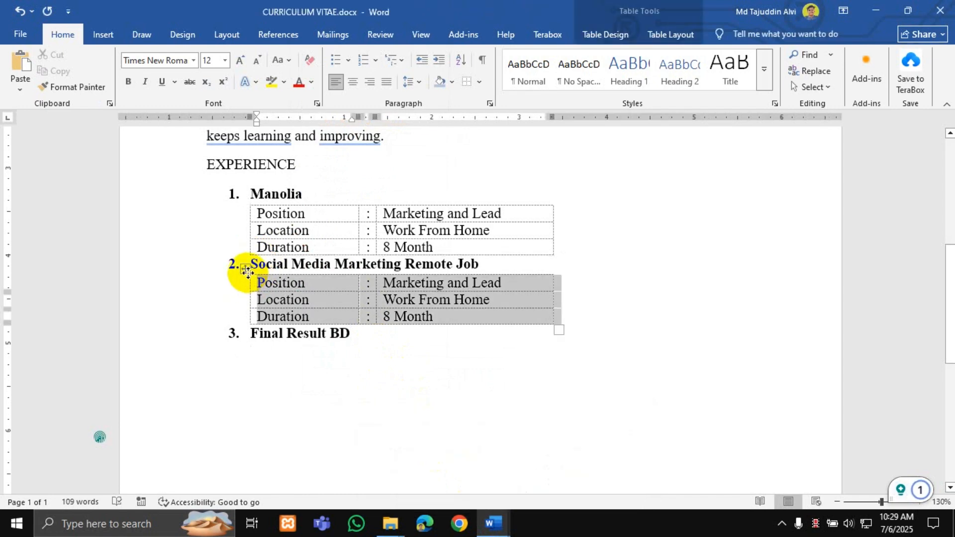
key(ctrl+c)
click(265, 353)
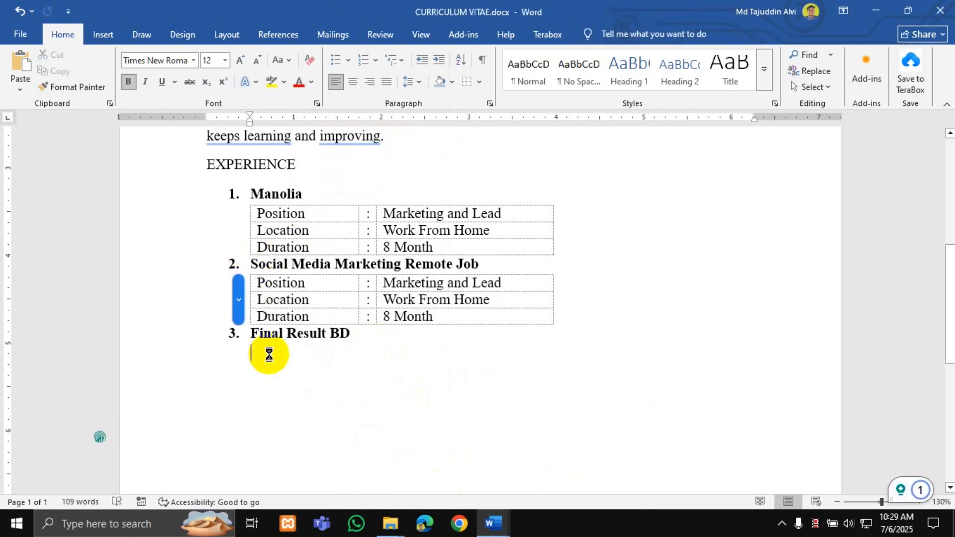
key(ctrl+v)
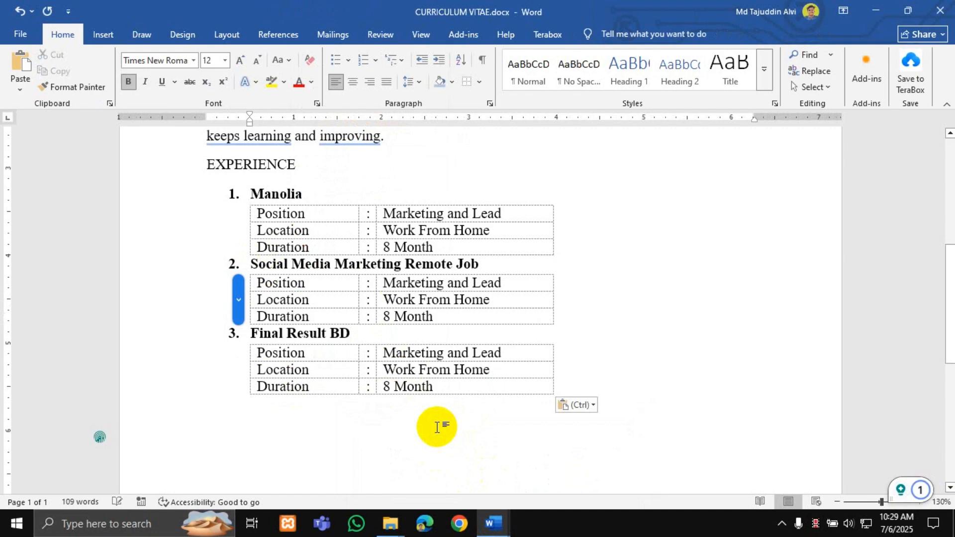
click(362, 60)
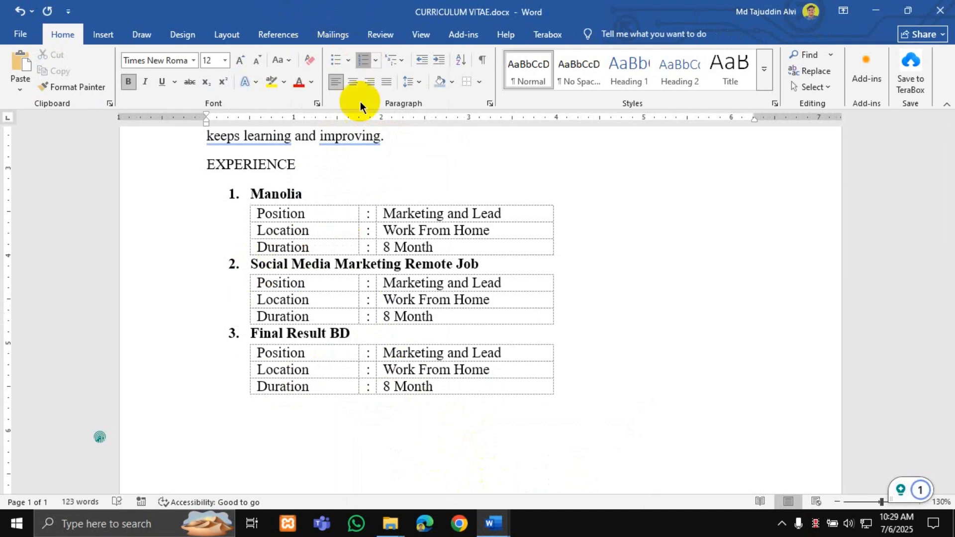
Copy the heading Mentors House from the existing CV and paste it as text only into list item 4.
mouse_move(497, 511)
click(556, 470)
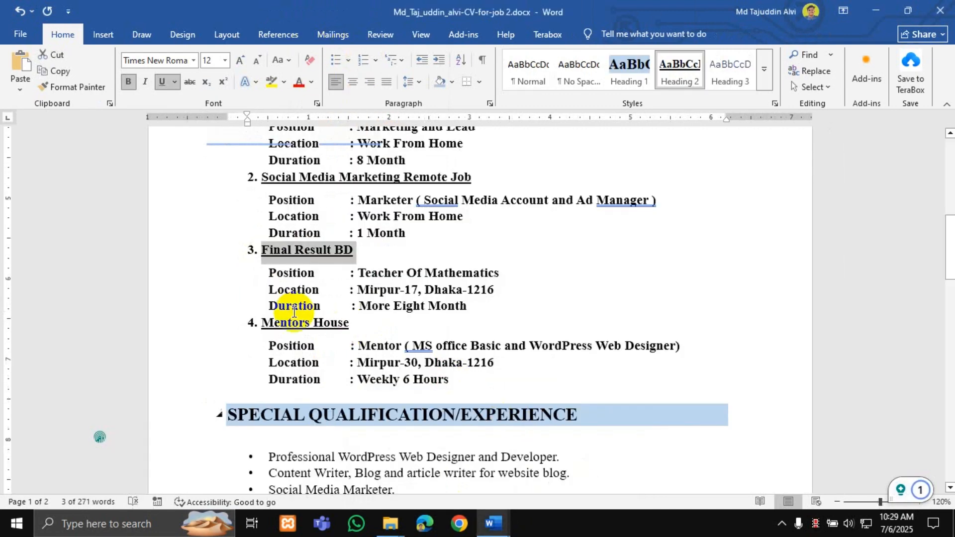
drag(354, 327, 265, 322)
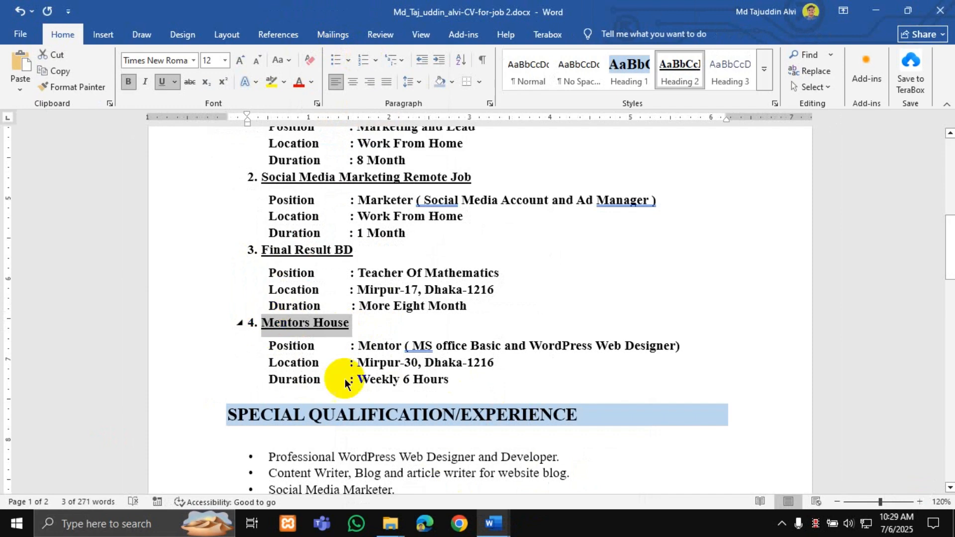
mouse_move(499, 526)
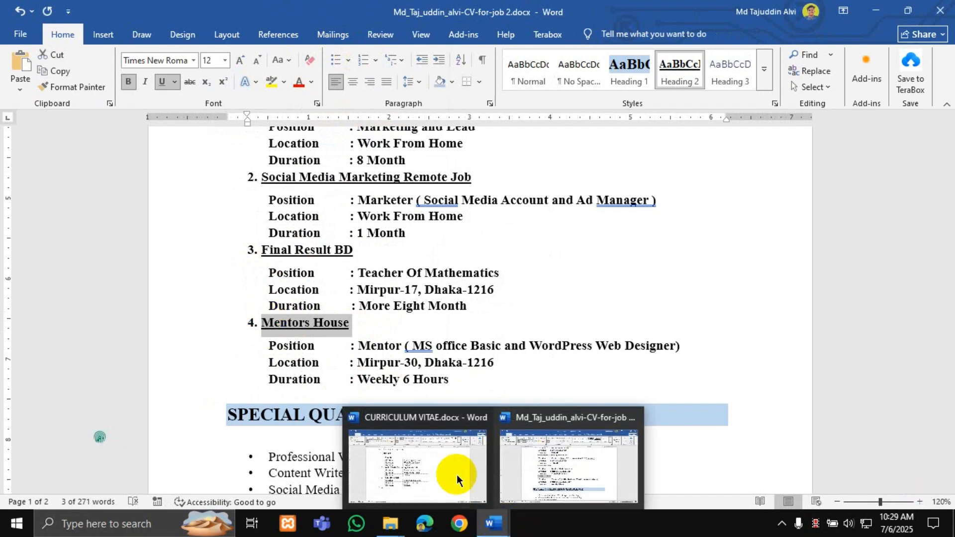
click(454, 470)
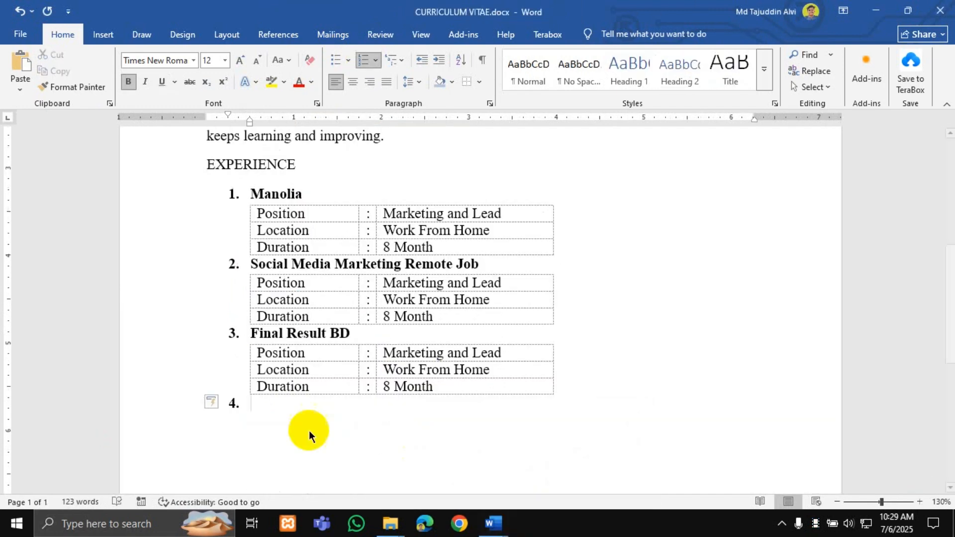
right_click(275, 406)
click(384, 128)
Copy the Final Result BD table to an unnumbered line below the Mentors House heading.
scroll(372, 390, down, 3)
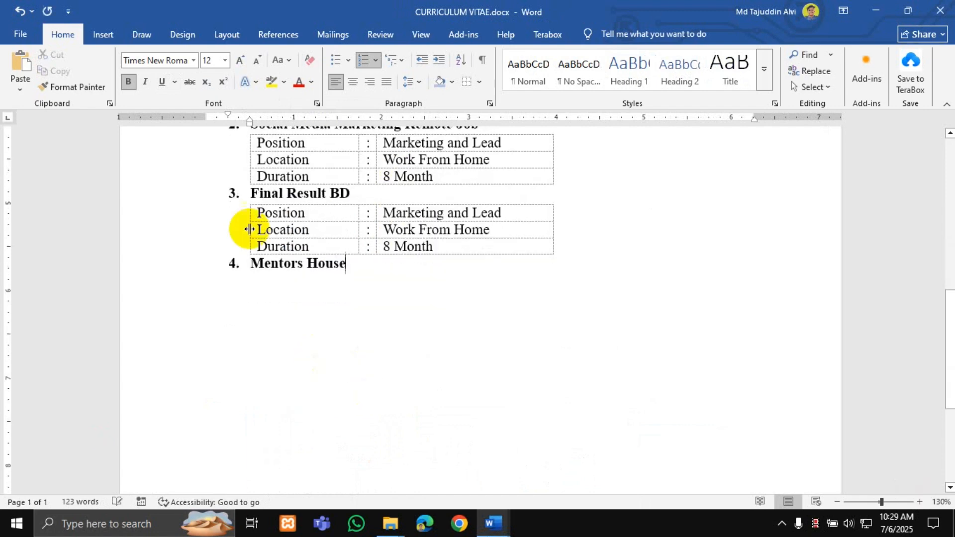
click(250, 213)
drag(243, 199, 256, 260)
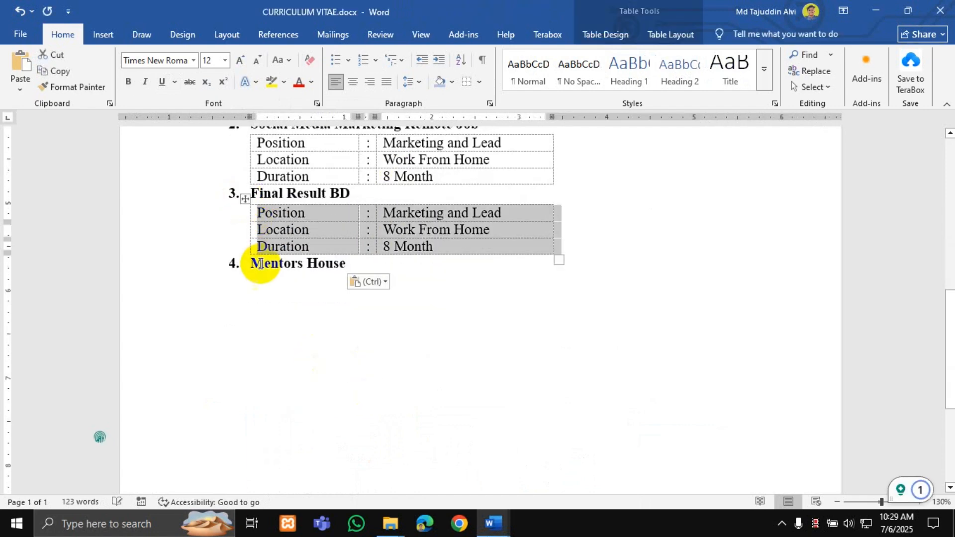
click(258, 286)
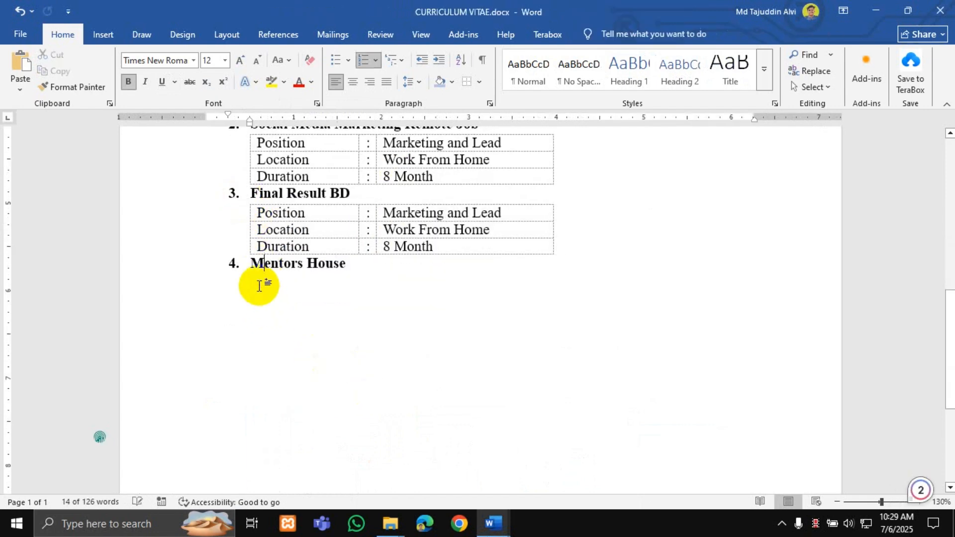
key(Return)
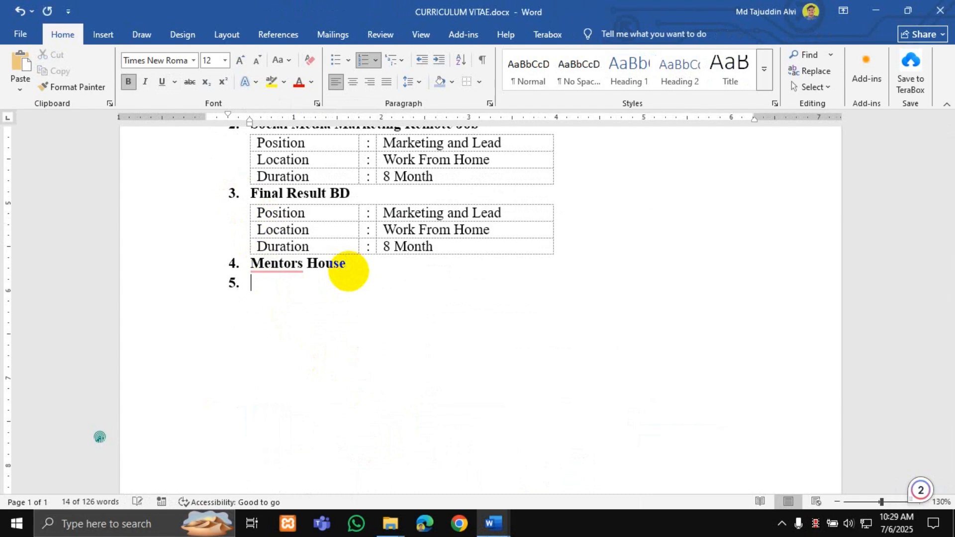
key(BackSpace)
key(ctrl+v)
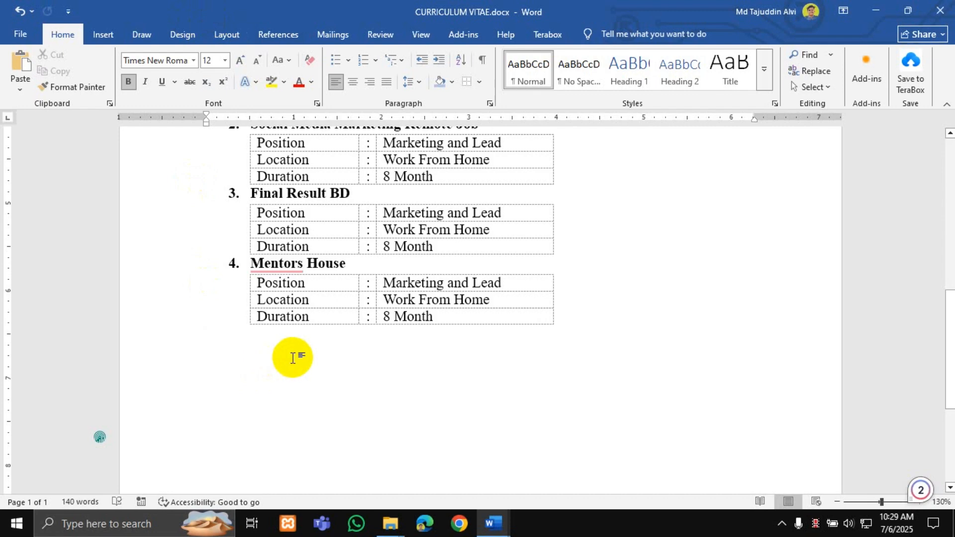
Reduce the CAREER OBJECTIVE heading's font size to 14.
scroll(288, 358, up, 5)
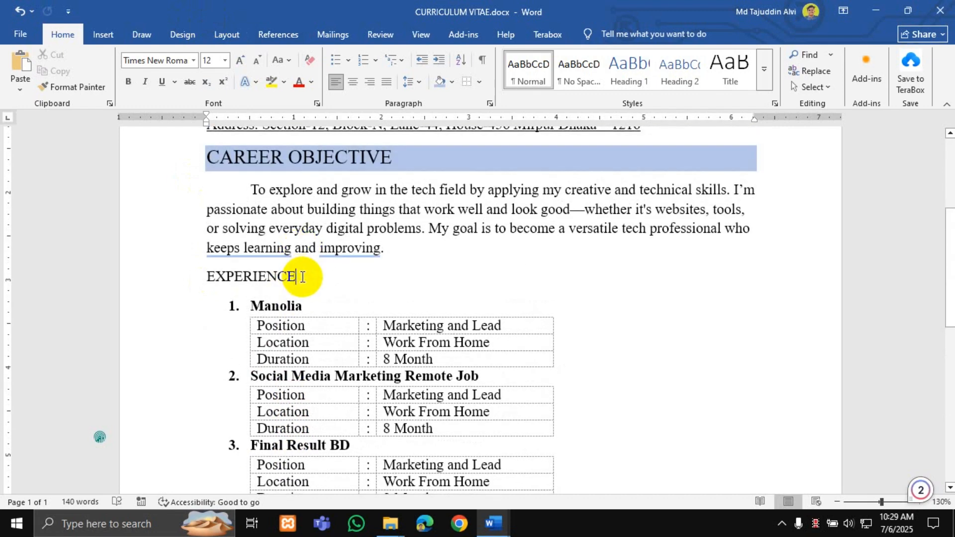
click(302, 277)
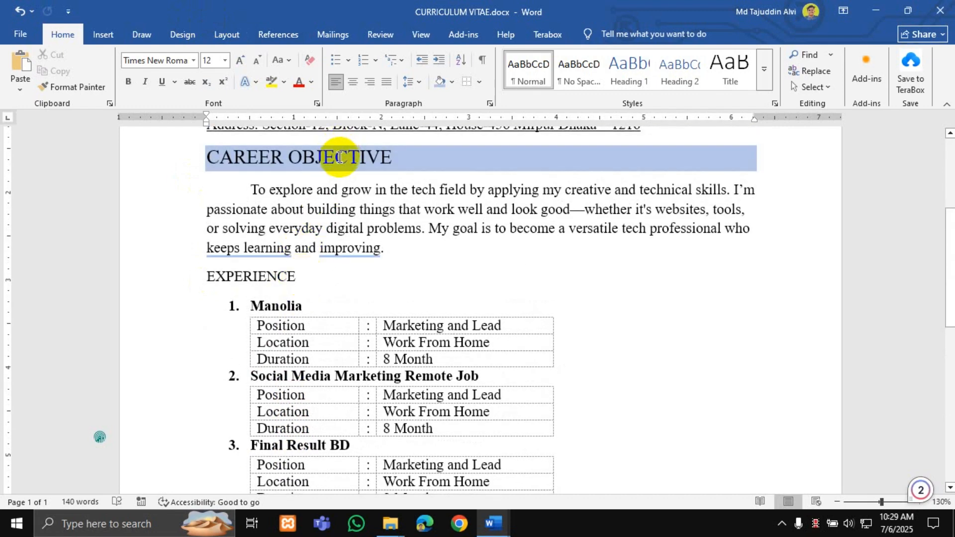
drag(392, 157, 209, 158)
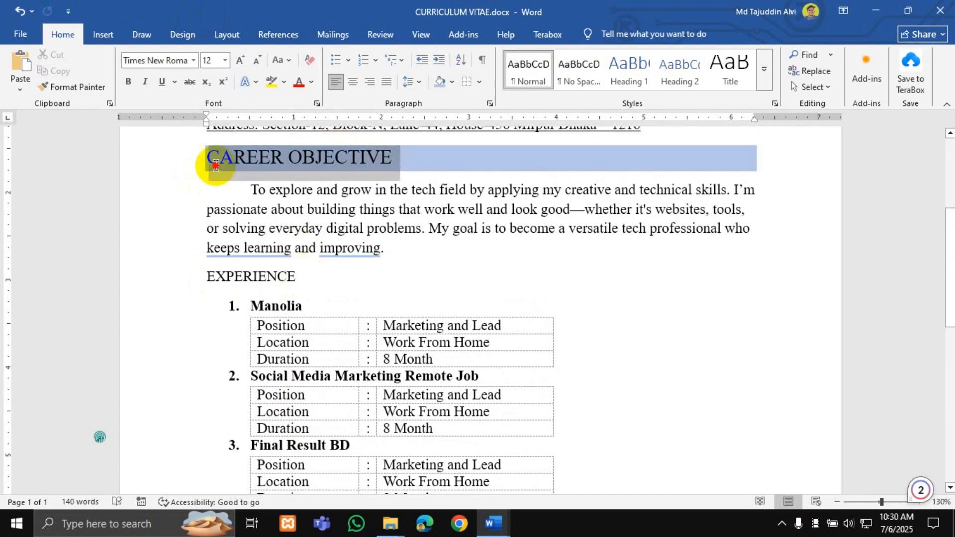
click(259, 61)
click(362, 187)
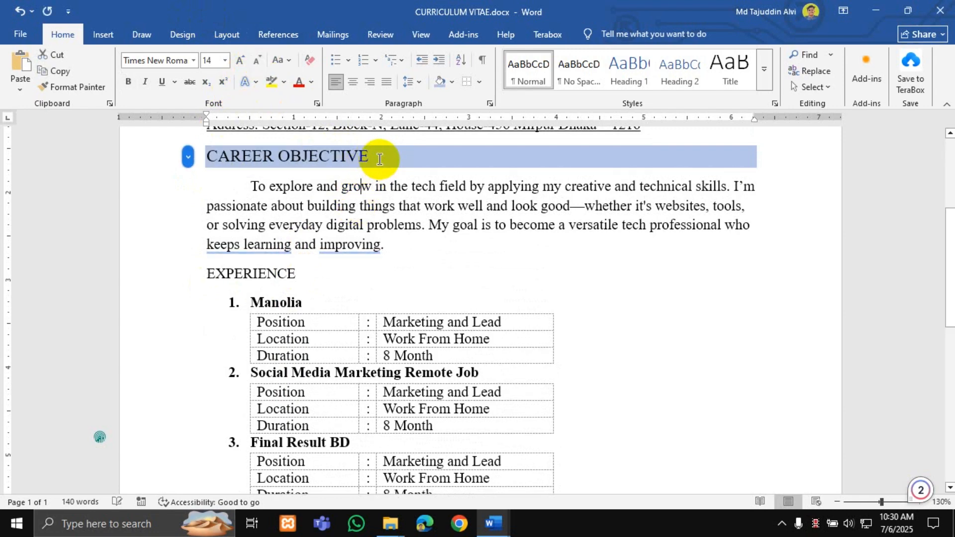
Apply the CAREER OBJECTIVE heading's formatting to the EXPERIENCE heading with Format Painter.
drag(379, 157, 214, 158)
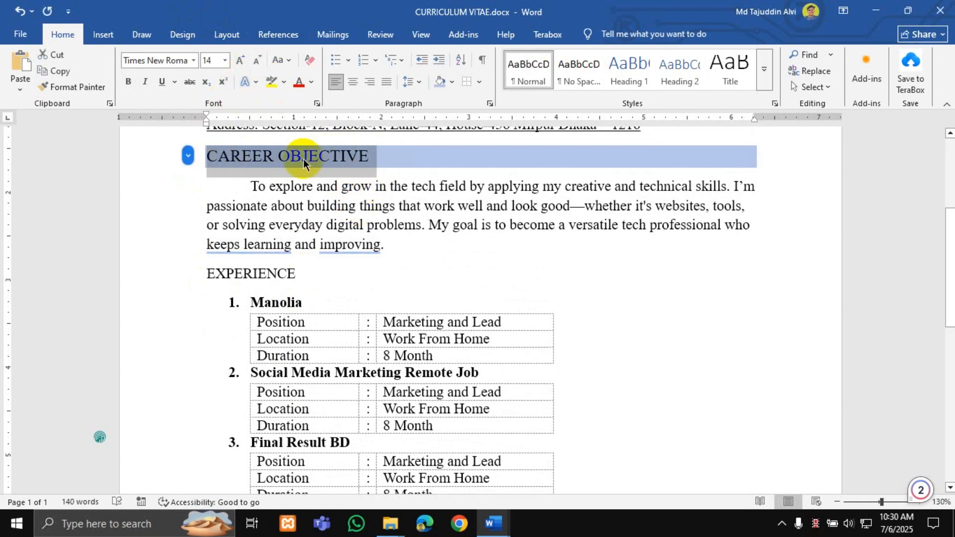
click(69, 88)
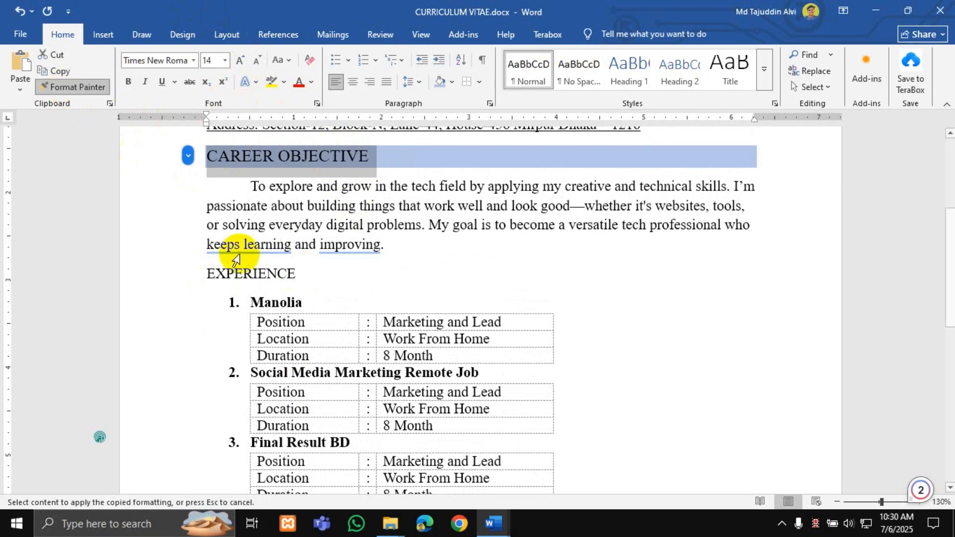
click(294, 272)
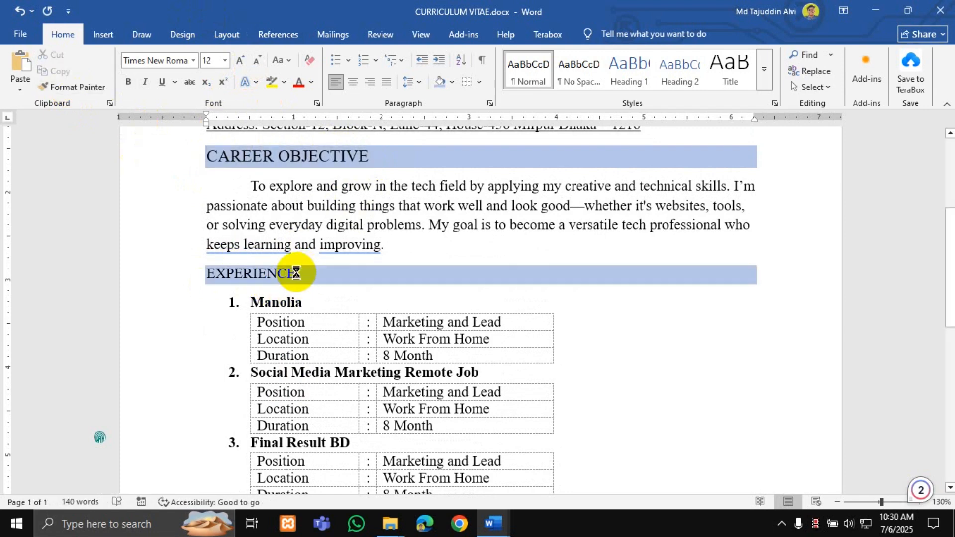
scroll(354, 280, up, 3)
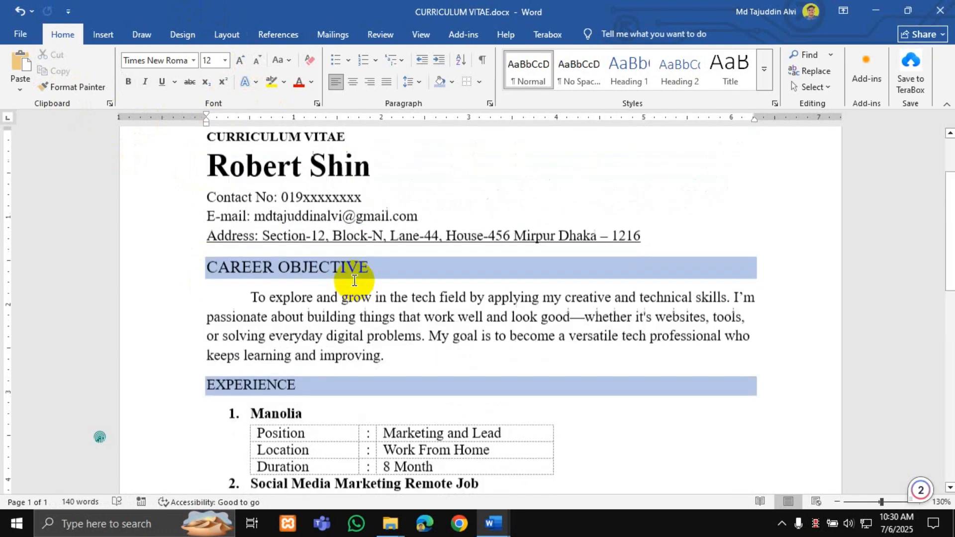
scroll(354, 280, down, 2)
scroll(349, 293, down, 1)
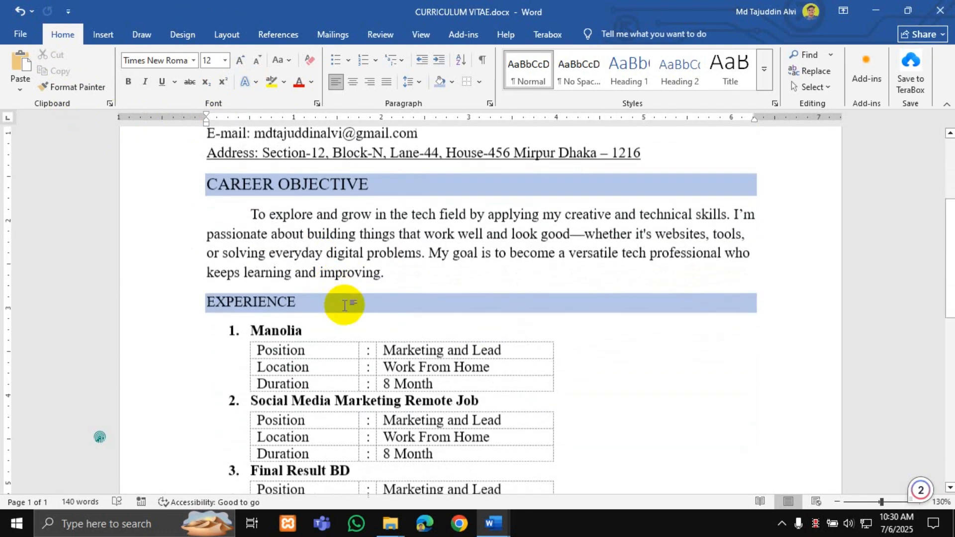
scroll(338, 289, up, 3)
Copy the heading SPECIAL QUALIFICATION/EXPERIENCE from the existing CV and paste it as text only below the Mentors House table.
scroll(348, 298, down, 5)
scroll(328, 308, down, 5)
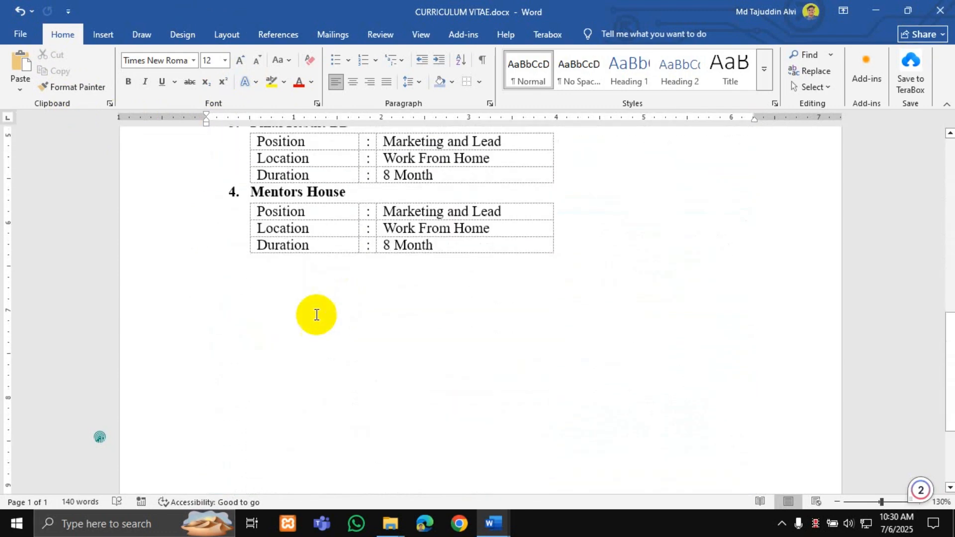
click(269, 283)
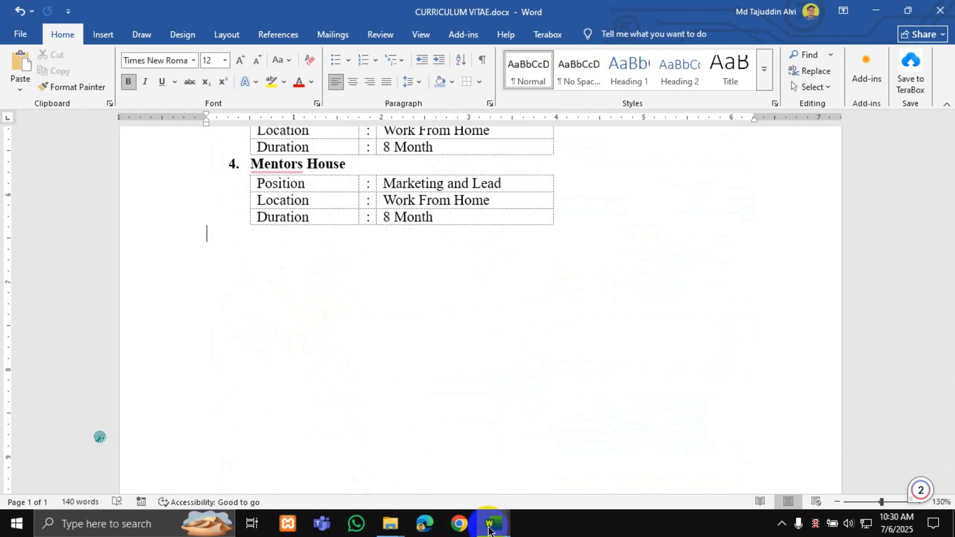
mouse_move(496, 522)
click(517, 428)
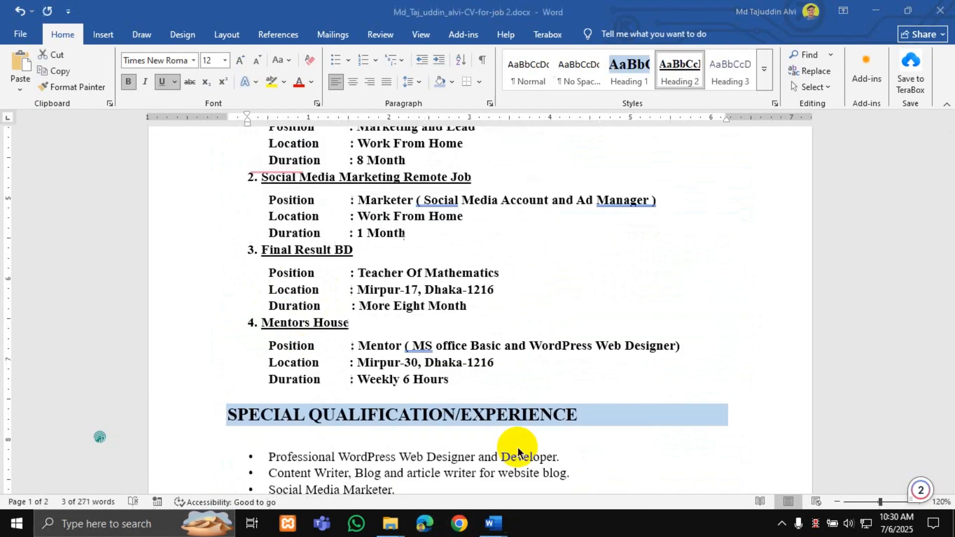
scroll(375, 375, down, 3)
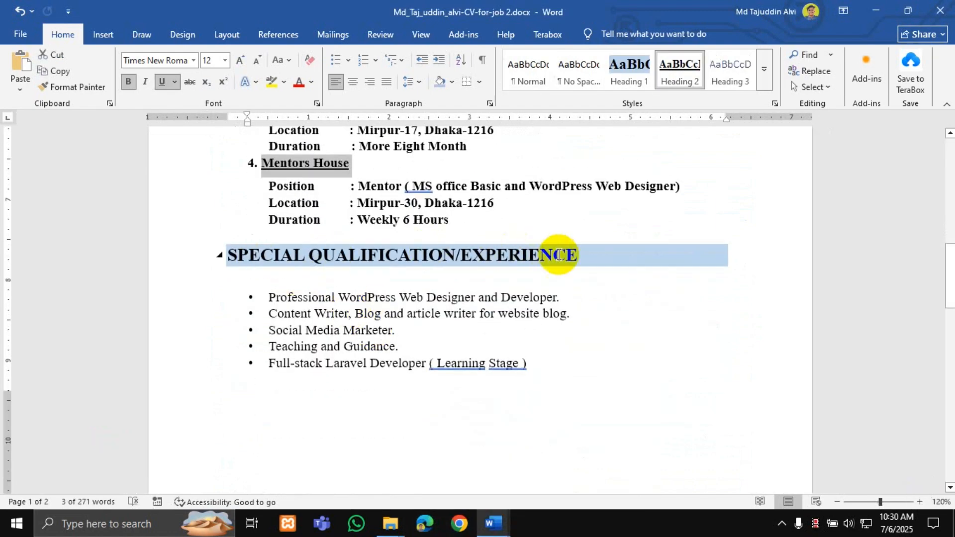
click(207, 247)
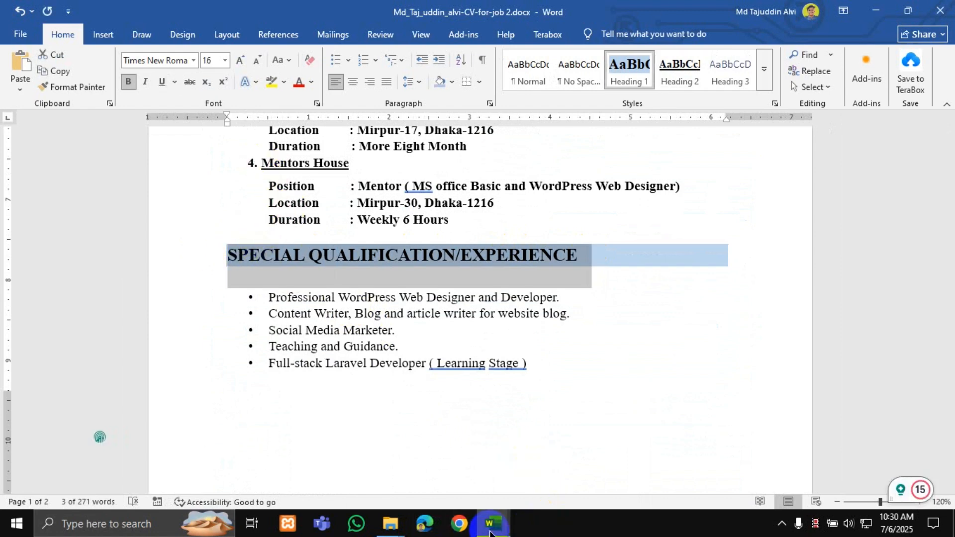
mouse_move(489, 531)
click(438, 522)
right_click(224, 243)
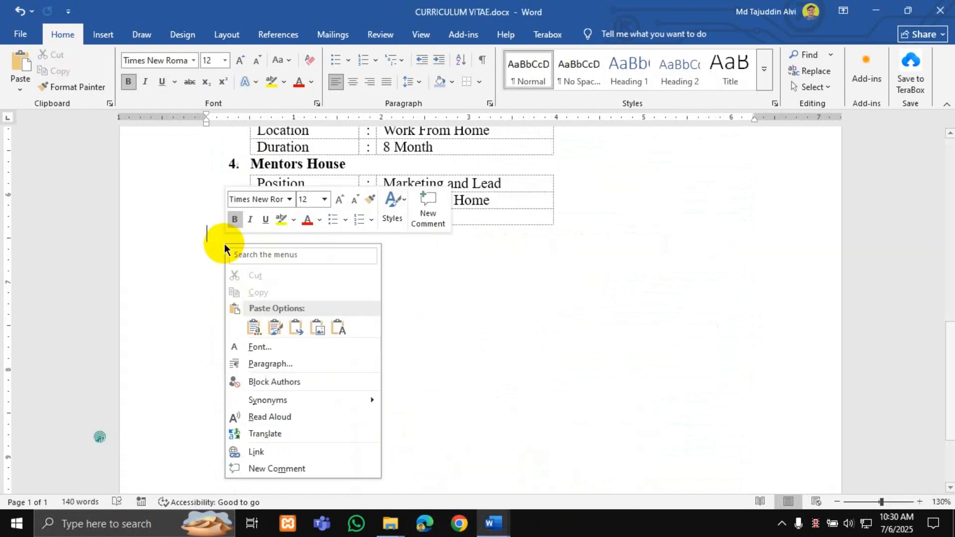
click(336, 323)
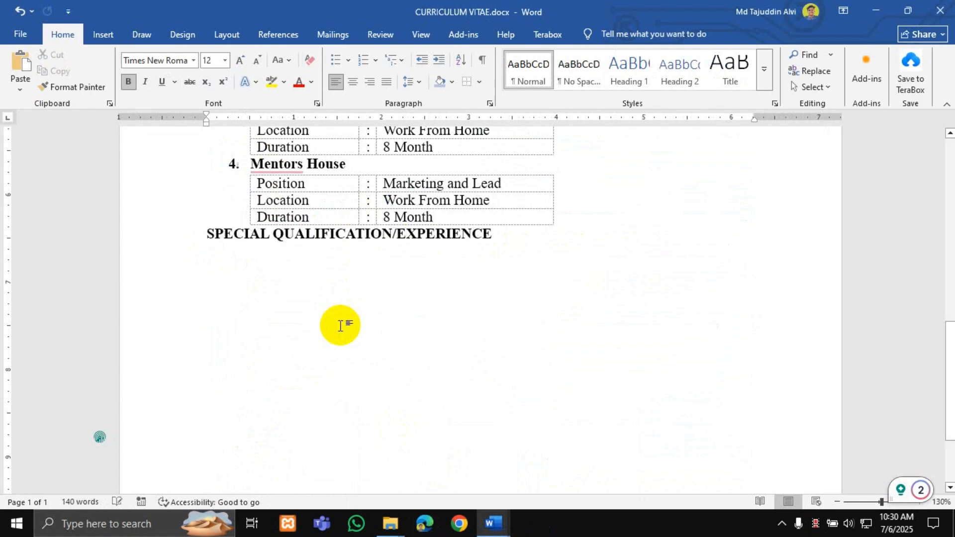
click(236, 39)
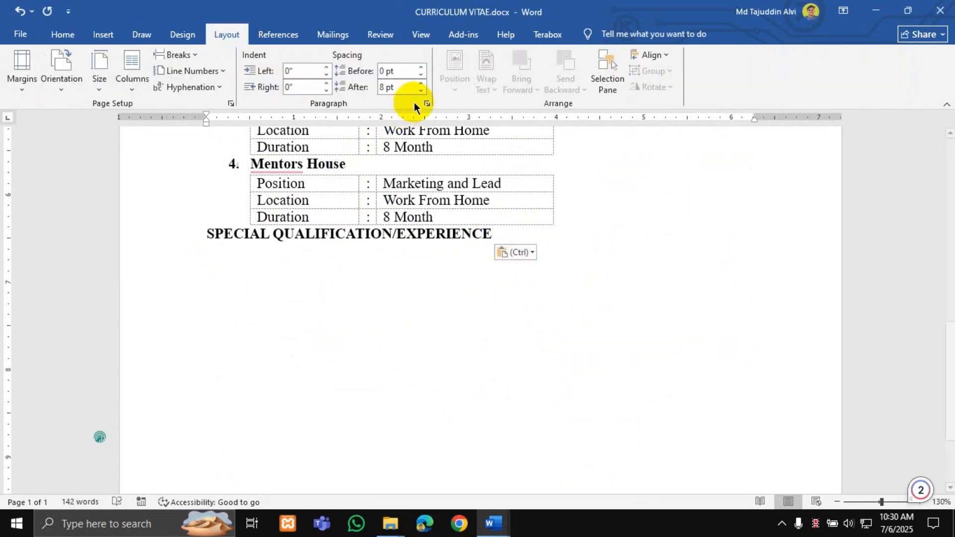
click(421, 69)
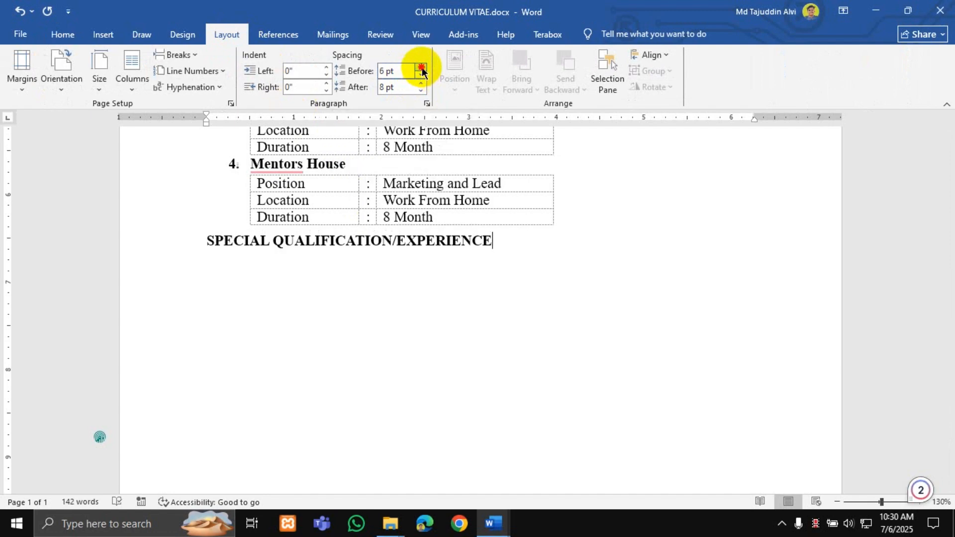
click(421, 69)
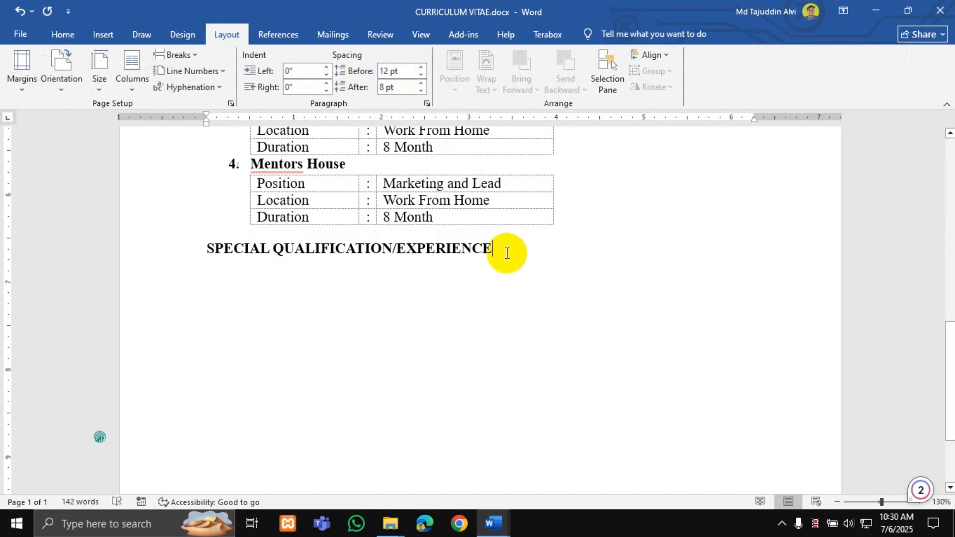
click(421, 74)
click(421, 75)
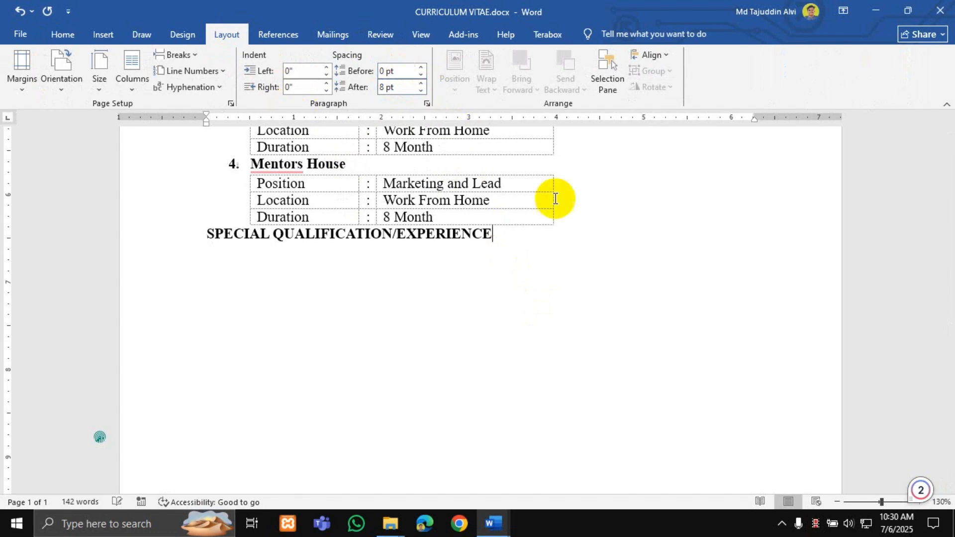
Add an empty row at the end of the Mentors House table and check the spacing in the print preview.
click(561, 217)
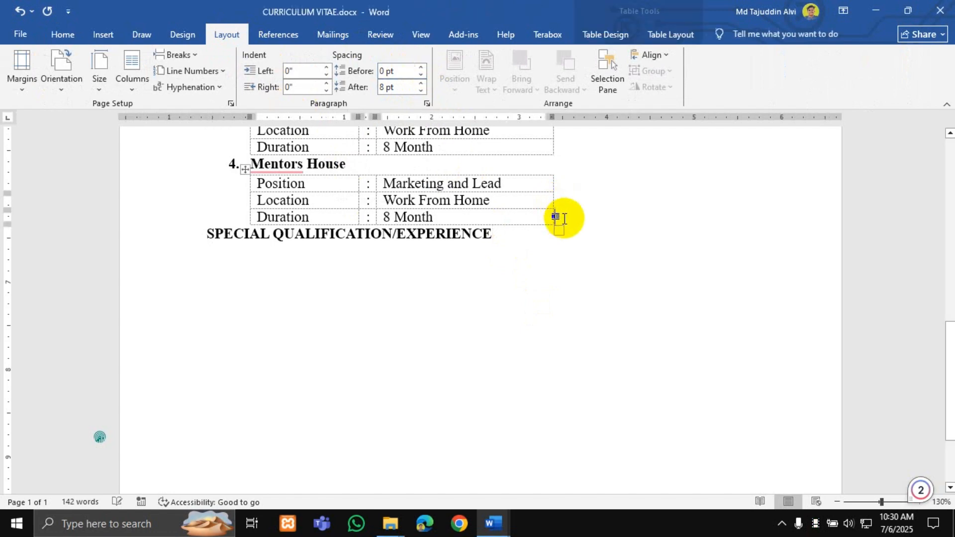
click(421, 90)
click(302, 217)
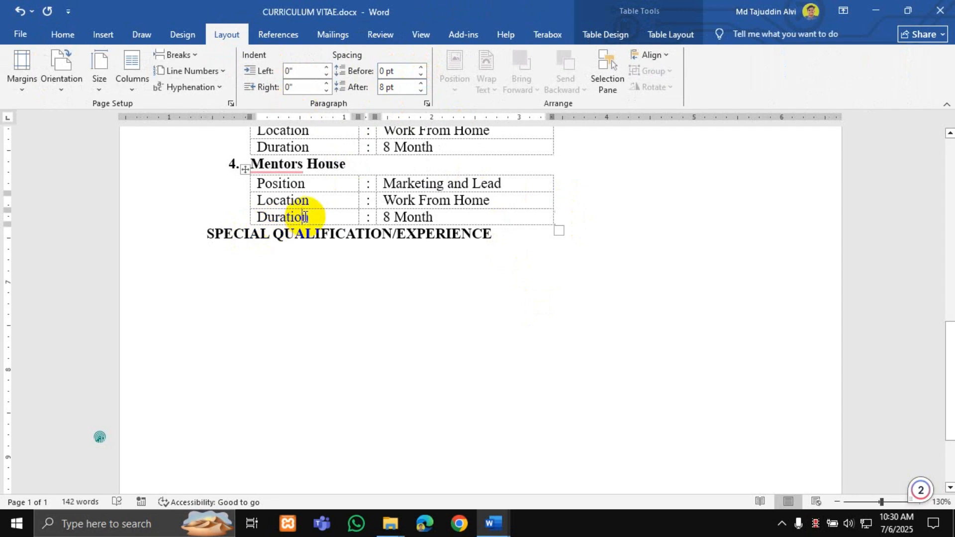
click(421, 90)
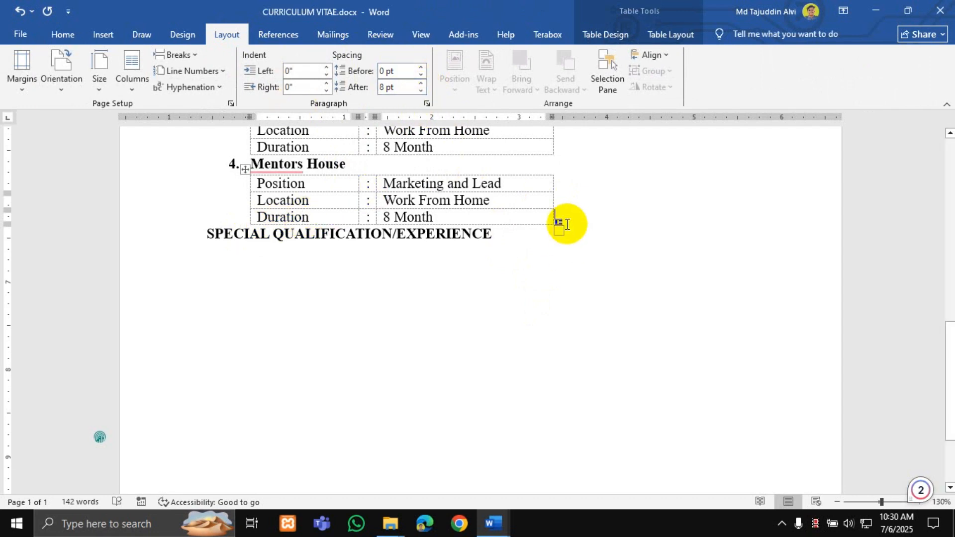
key(Return)
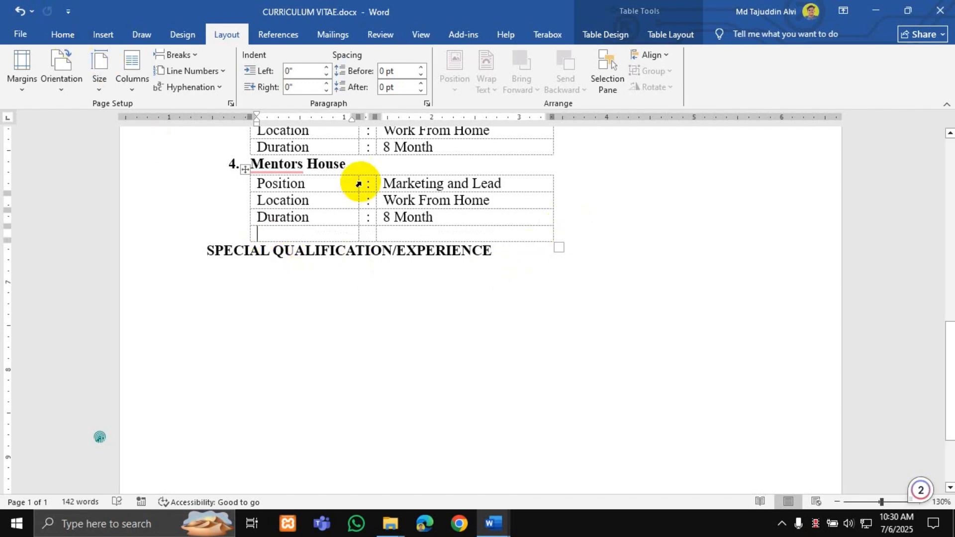
key(ctrl+p)
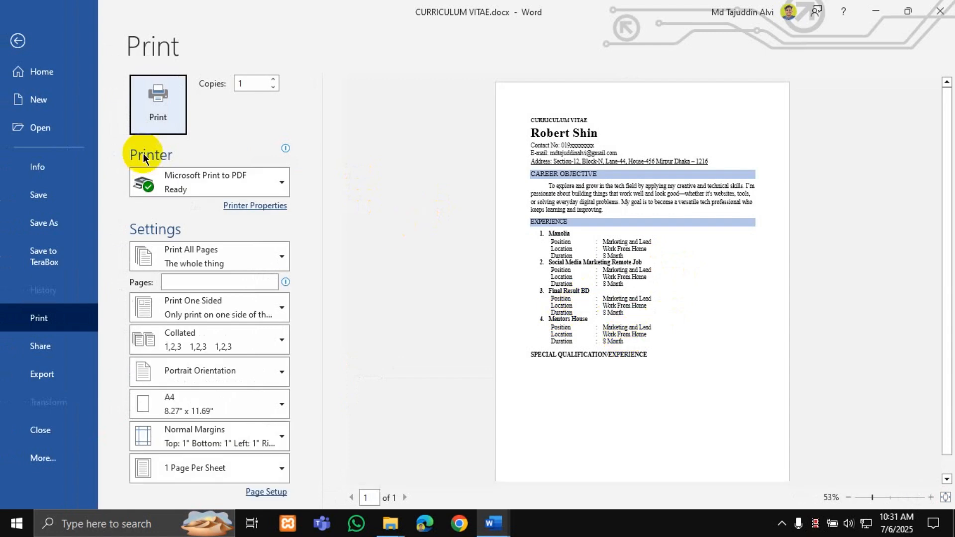
click(19, 41)
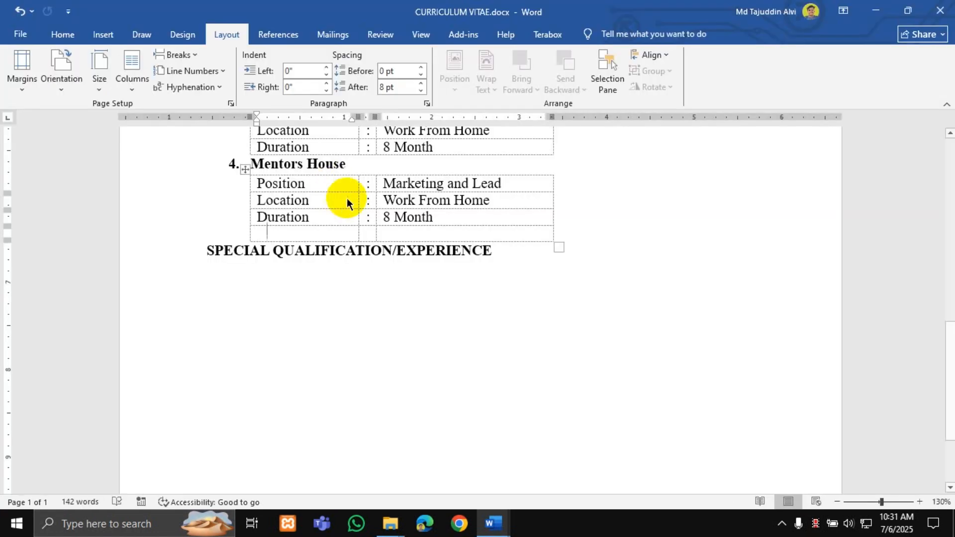
Add an empty last row to the Manolia, Social Media Marketing Remote Job and Final Result BD tables and check the print preview.
scroll(343, 204, up, 5)
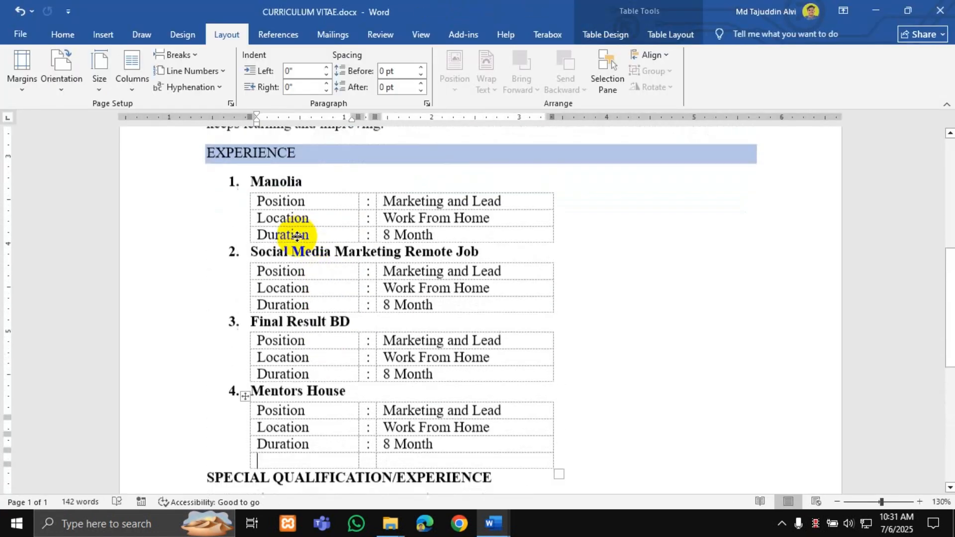
scroll(297, 236, down, 1)
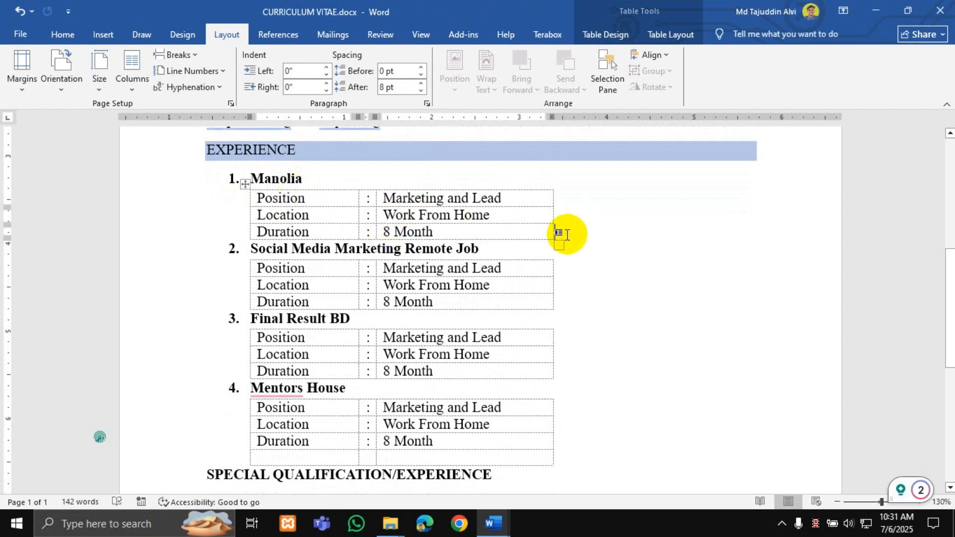
key(ctrl+z)
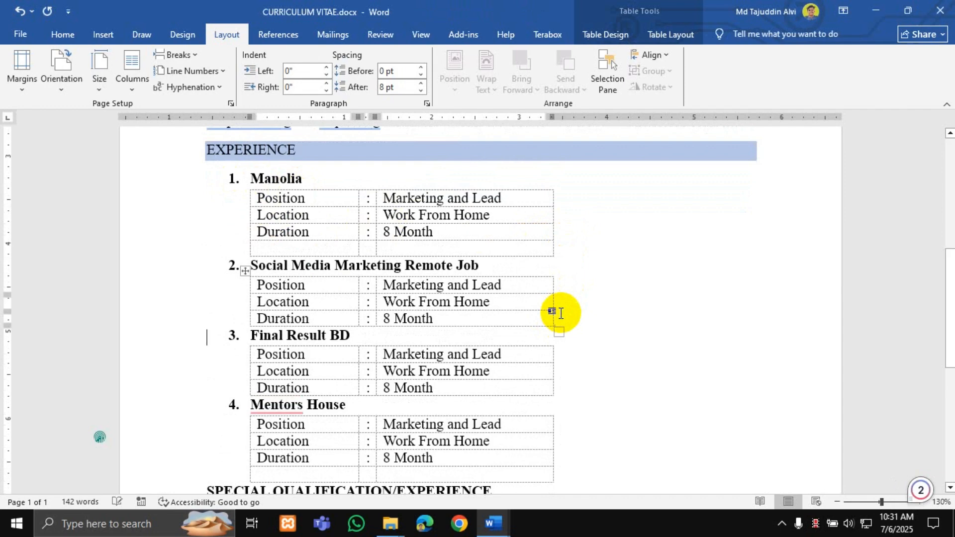
key(ctrl+z)
scroll(567, 328, down, 1)
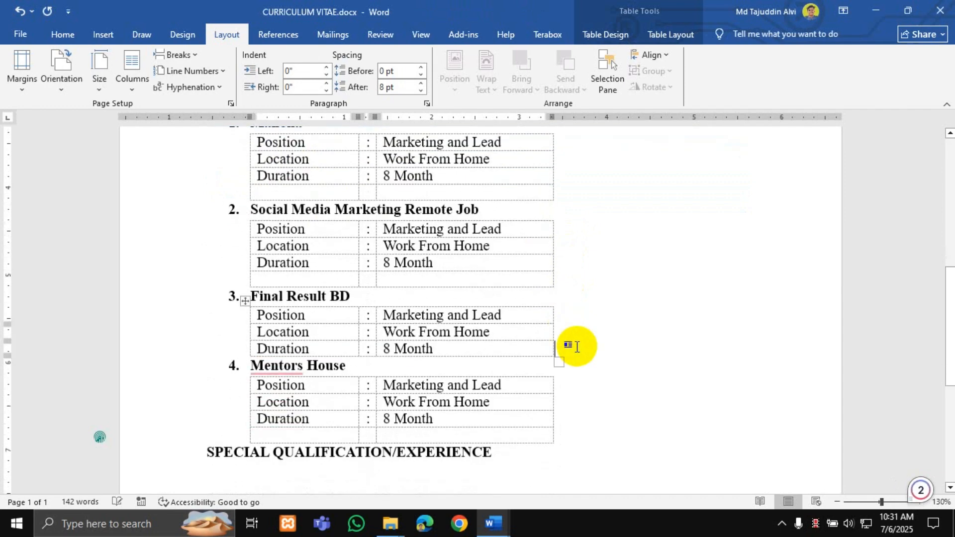
key(ctrl+z)
scroll(572, 346, down, 2)
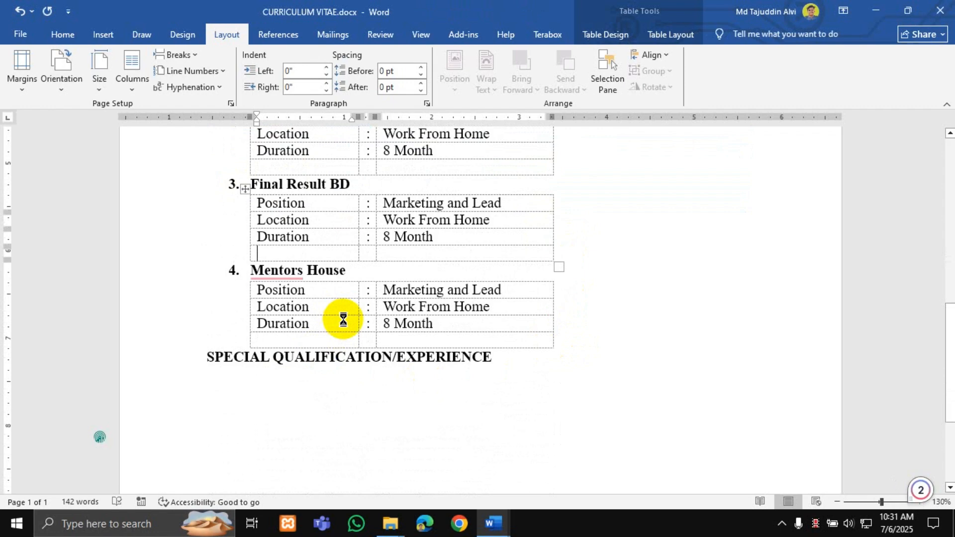
key(ctrl+p)
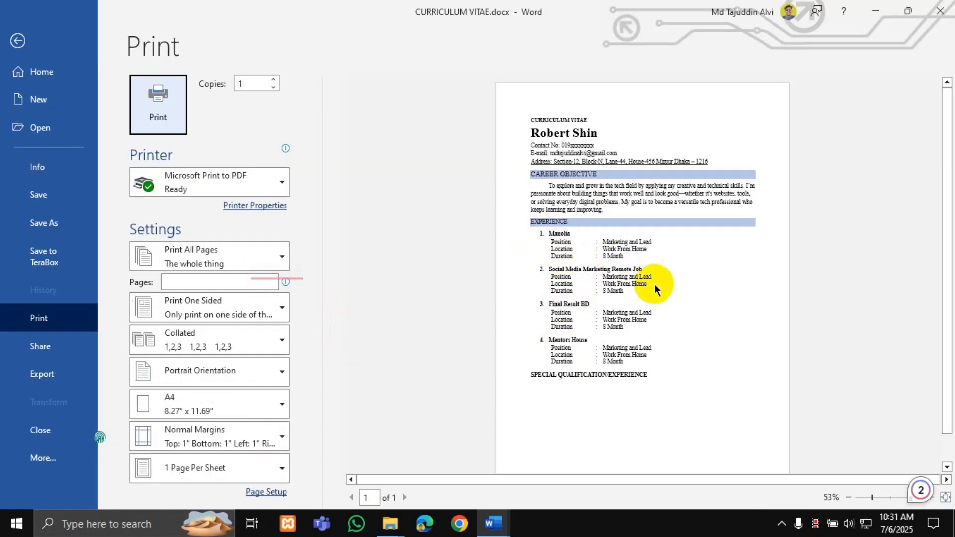
click(18, 41)
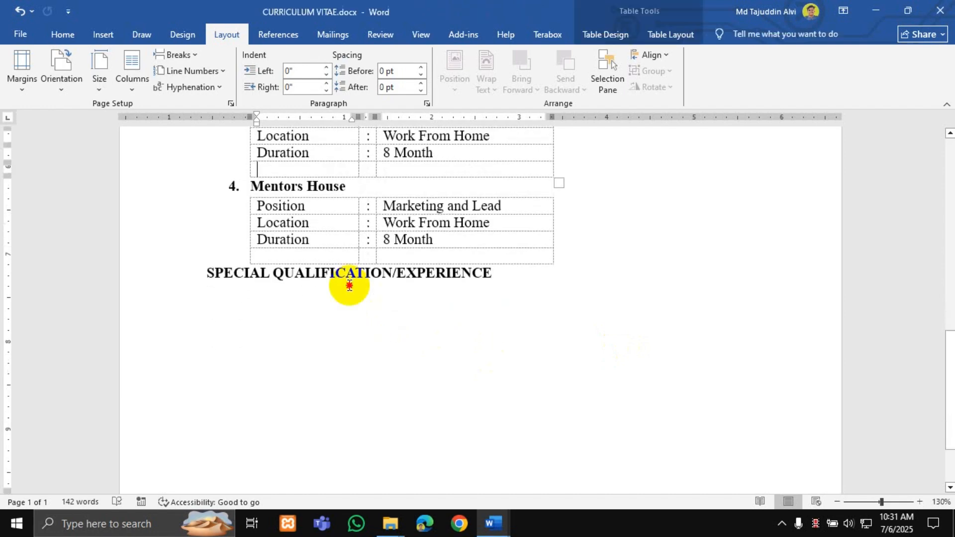
Start a new line below the SPECIAL QUALIFICATION/EXPERIENCE heading.
click(349, 285)
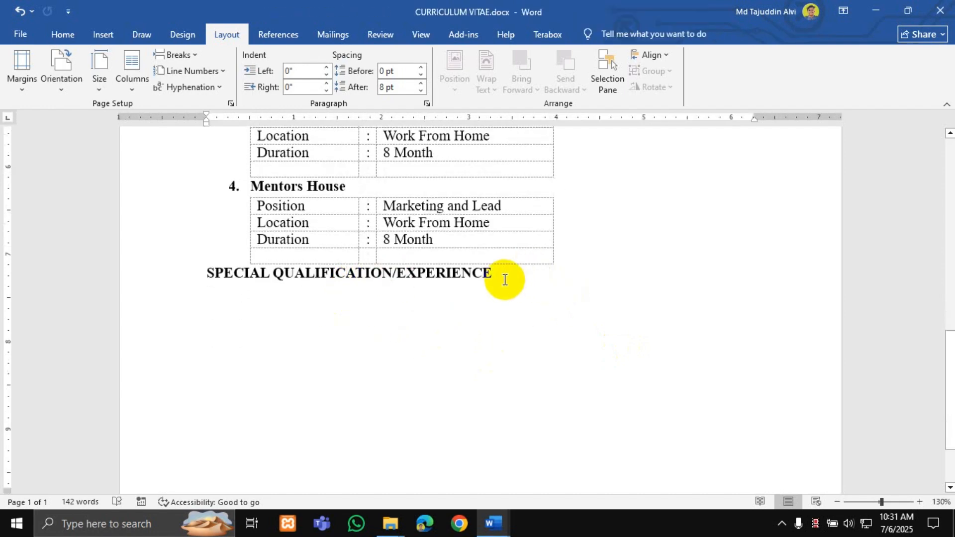
drag(506, 277, 213, 273)
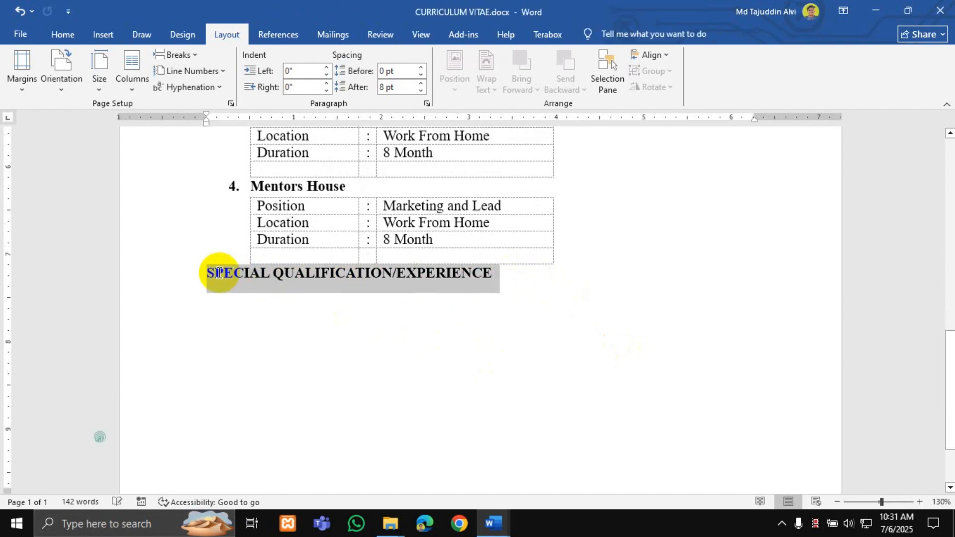
scroll(433, 303, up, 3)
scroll(284, 378, down, 3)
click(277, 313)
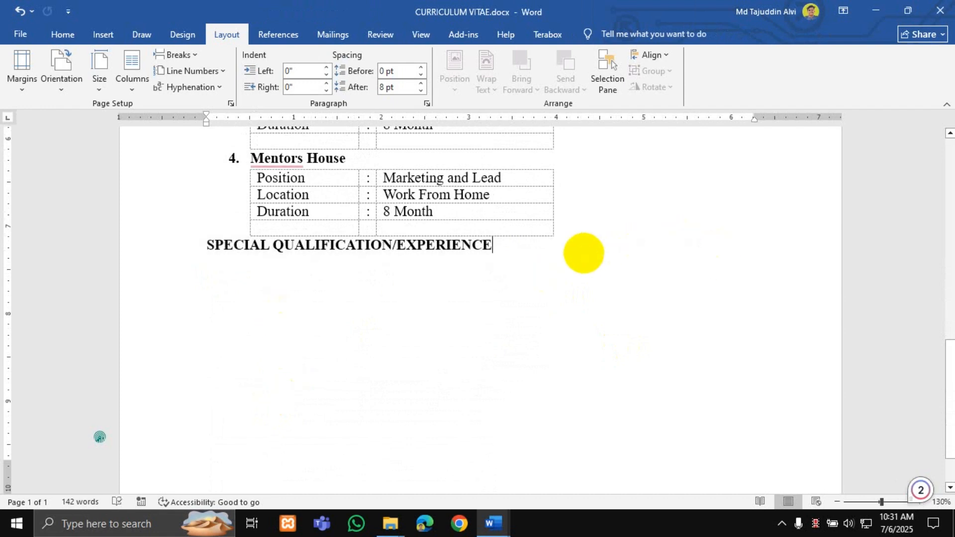
key(Return)
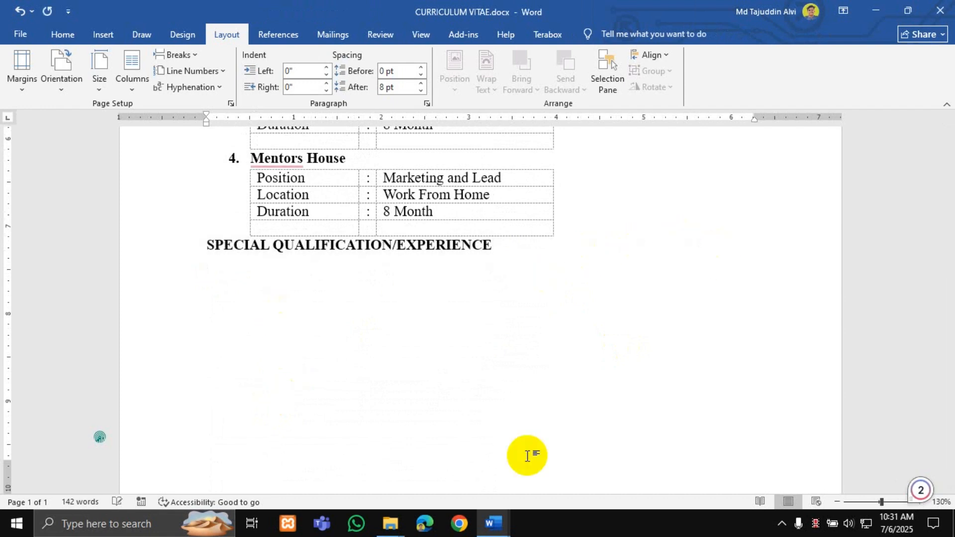
Switch to the existing CV and select the bullet text "Professional WordPress Web Designer and Developer.".
click(499, 526)
click(542, 468)
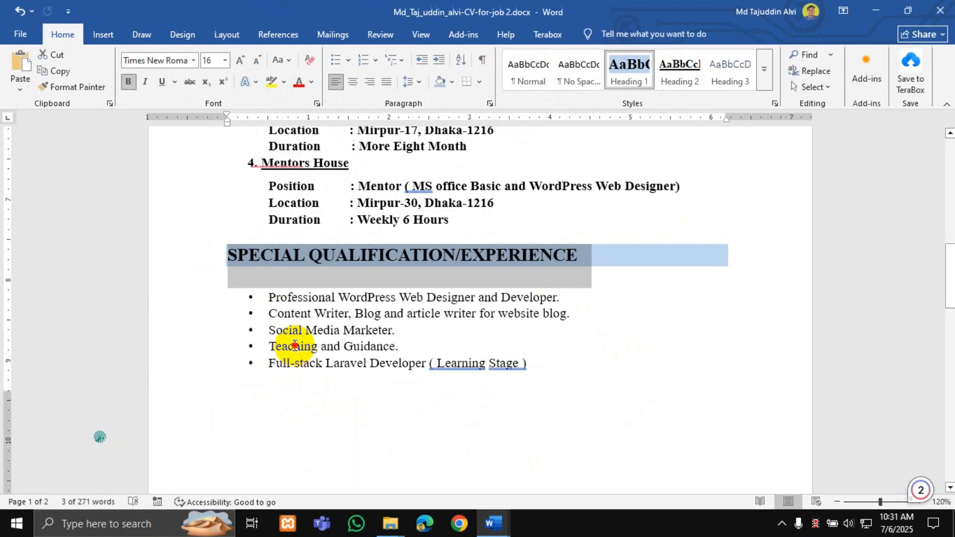
drag(271, 297, 569, 297)
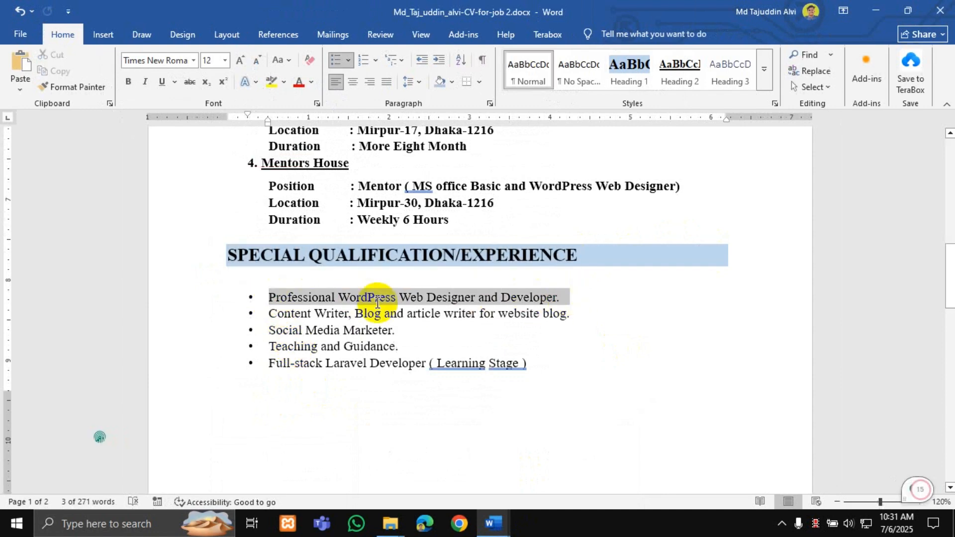
Copy the "Professional WordPress Web Designer and Developer." bullet from the existing job CV and switch to CURRICULUM VITAE.docx.
click(269, 297)
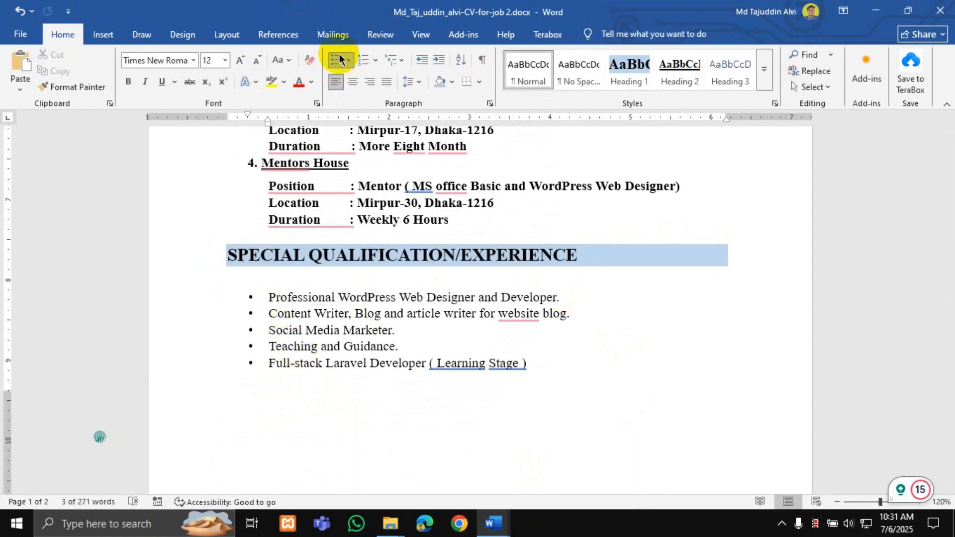
drag(561, 297, 289, 295)
click(533, 525)
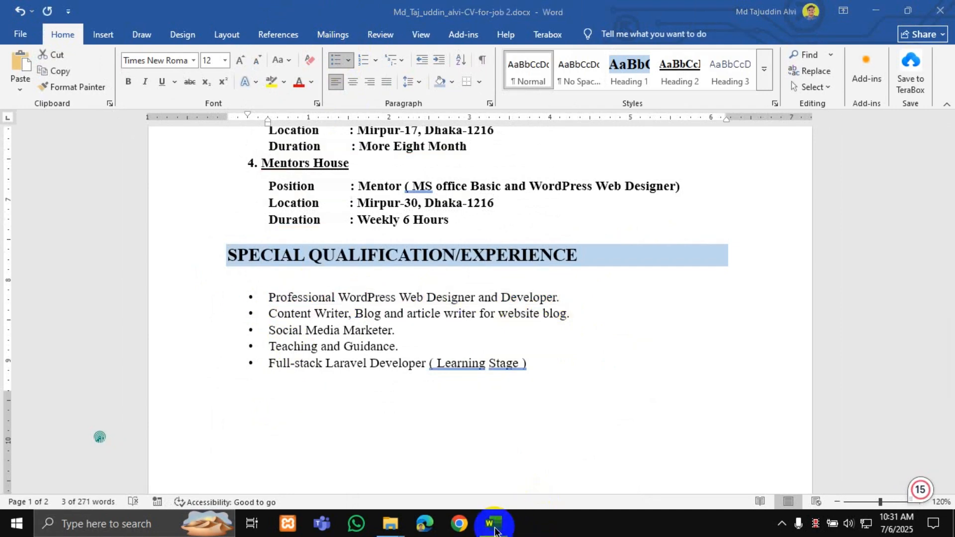
click(527, 446)
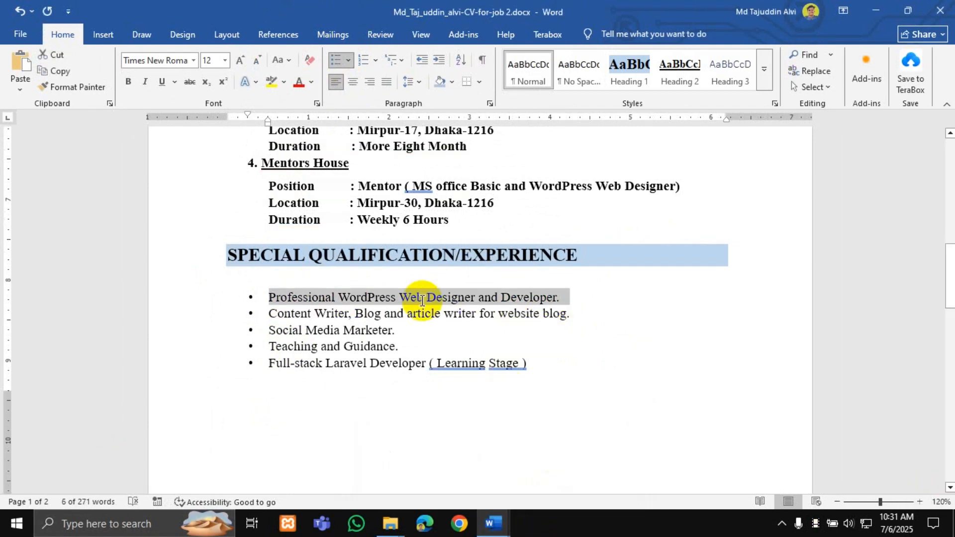
click(492, 523)
click(437, 473)
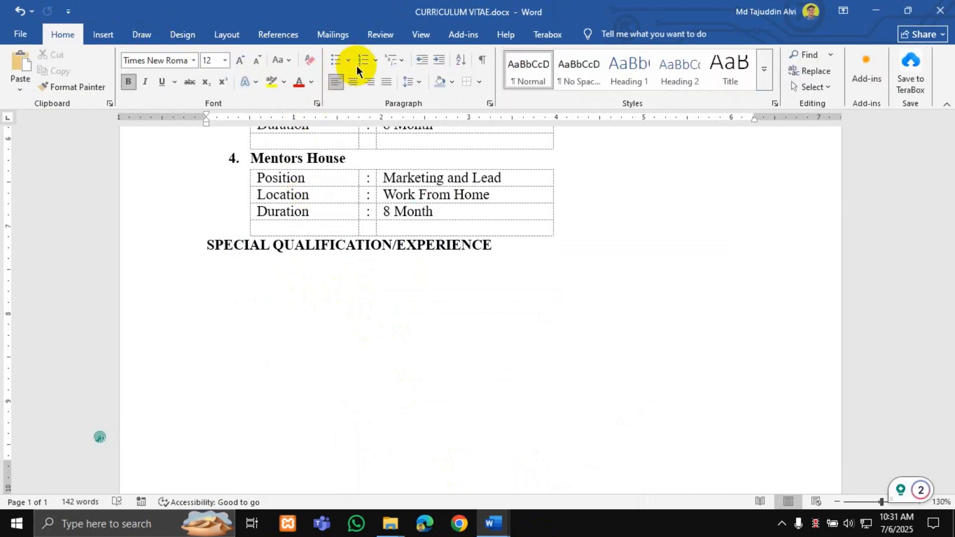
Start a bulleted list under SPECIAL QUALIFICATION/EXPERIENCE and paste the copied line as its first item.
click(336, 60)
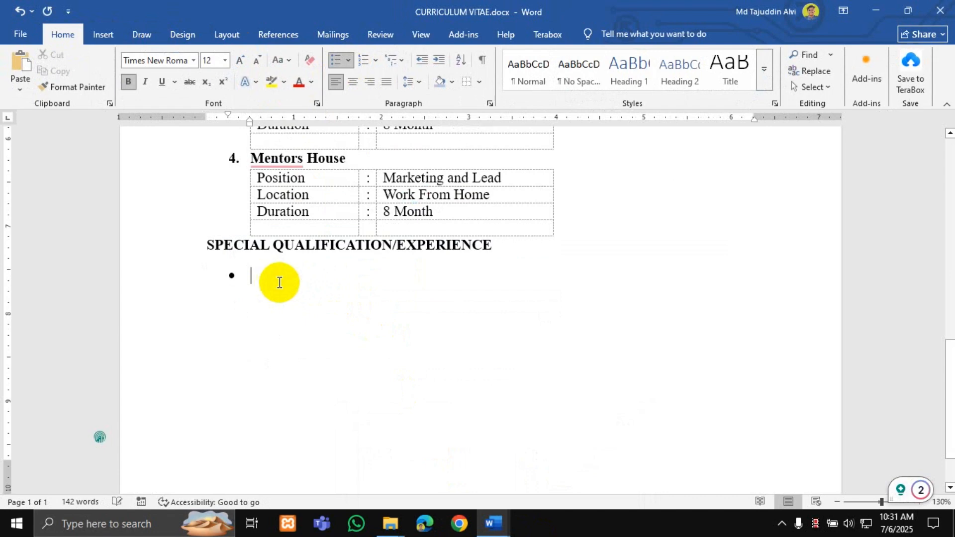
right_click(280, 282)
click(389, 303)
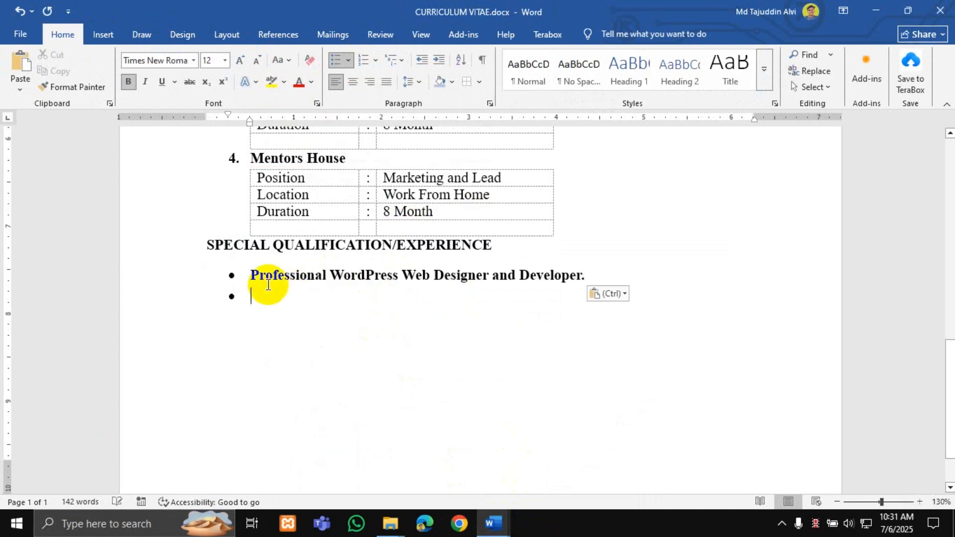
Remove bold from the "Professional WordPress Web Designer and Developer." item and from the empty bullet below it.
click(230, 278)
click(128, 81)
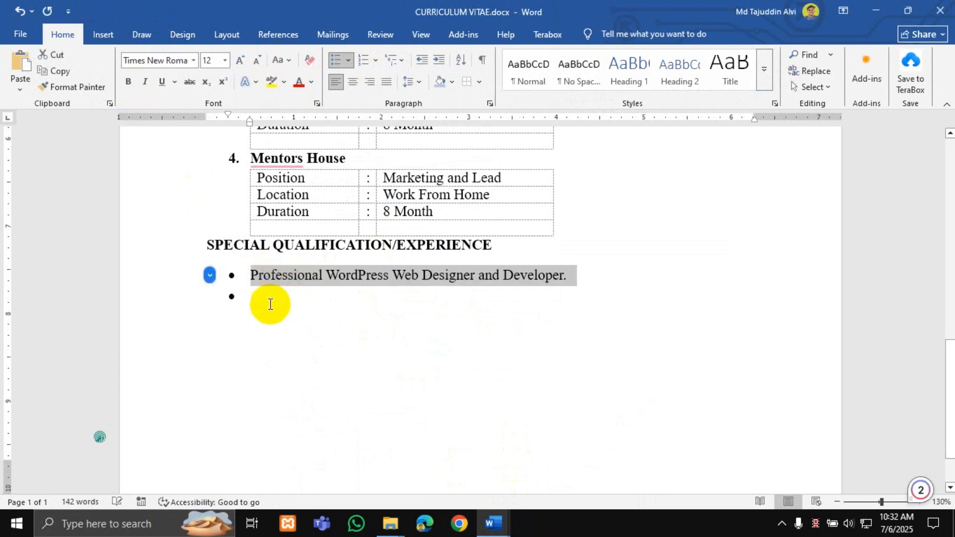
click(257, 305)
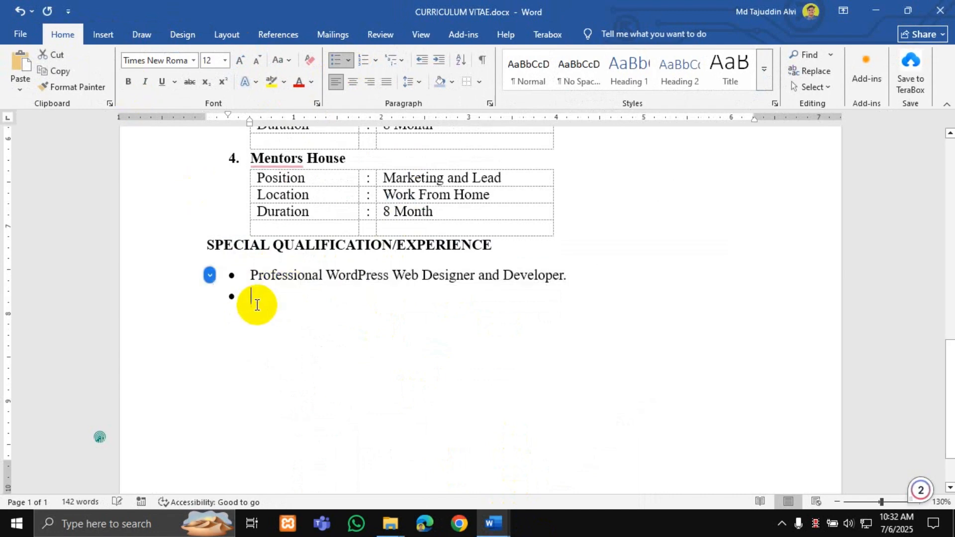
click(127, 81)
Copy "Content Writer, Blog and article writer for website blog." from the existing job CV into the second bullet of CURRICULUM VITAE.docx as plain text.
mouse_move(529, 513)
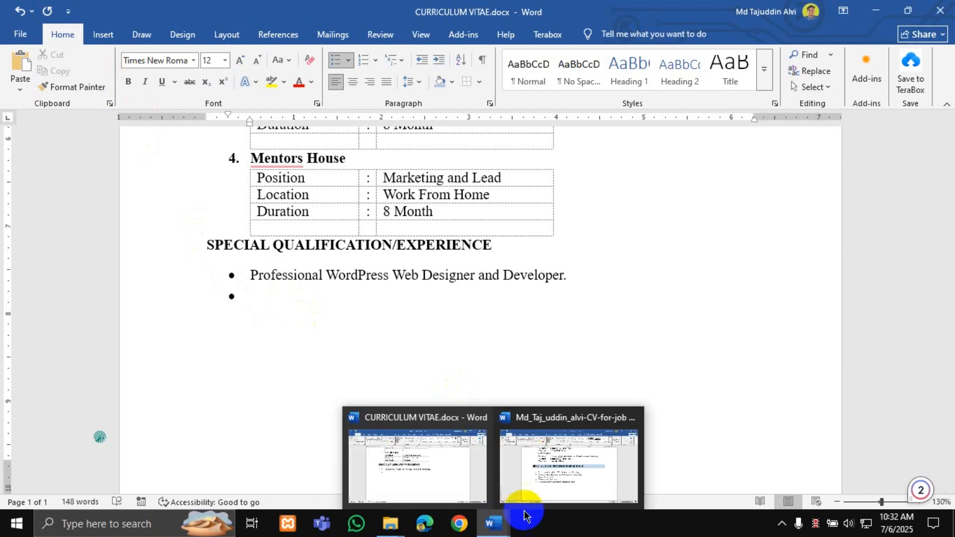
click(563, 460)
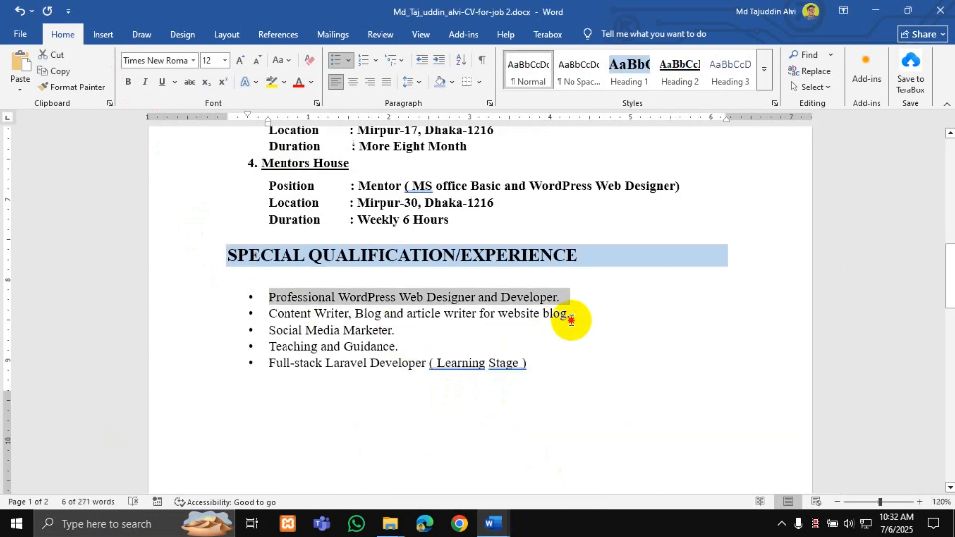
drag(571, 320, 267, 314)
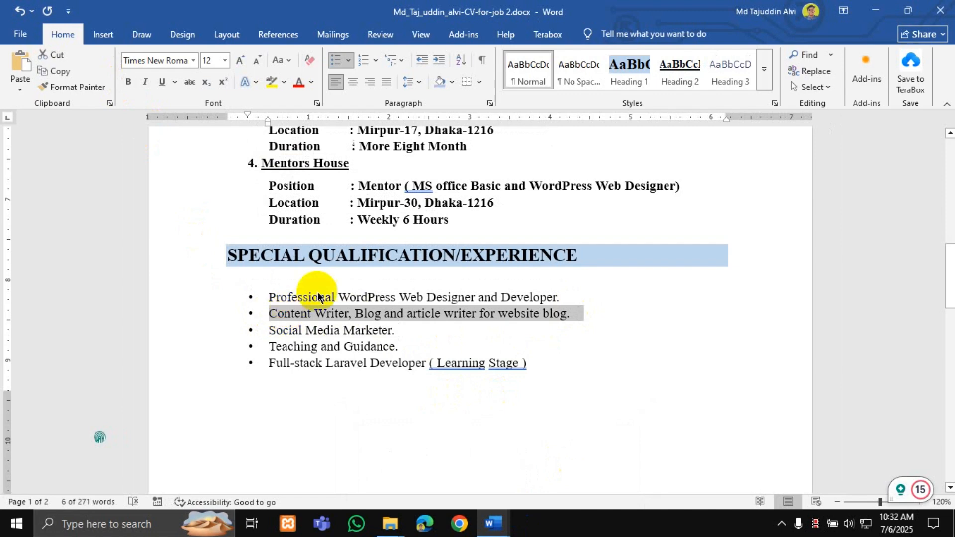
right_click(287, 315)
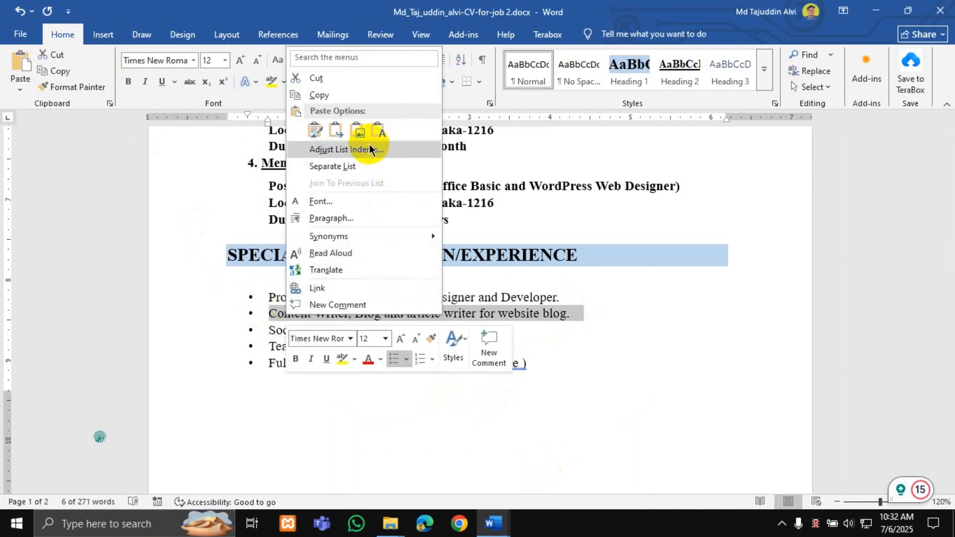
click(317, 95)
click(490, 523)
click(418, 413)
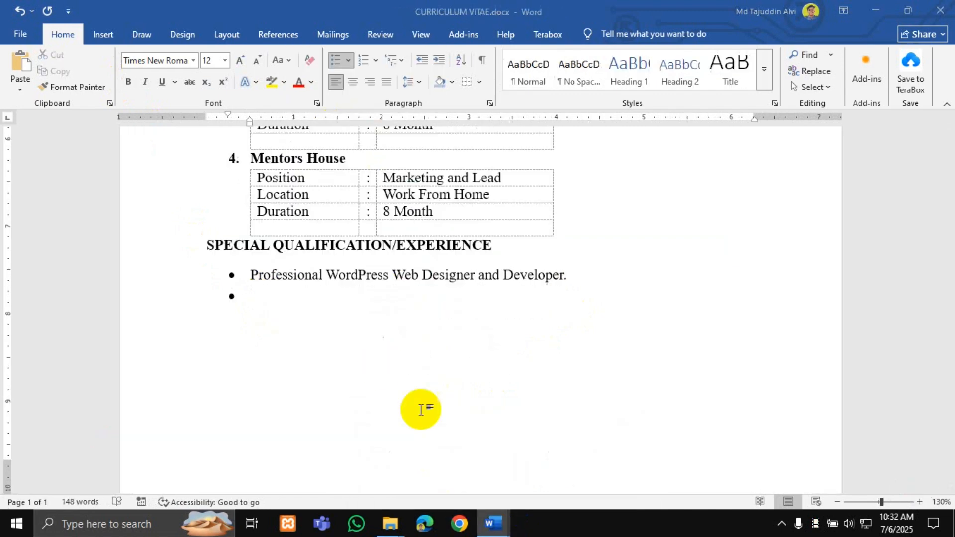
right_click(274, 303)
click(349, 101)
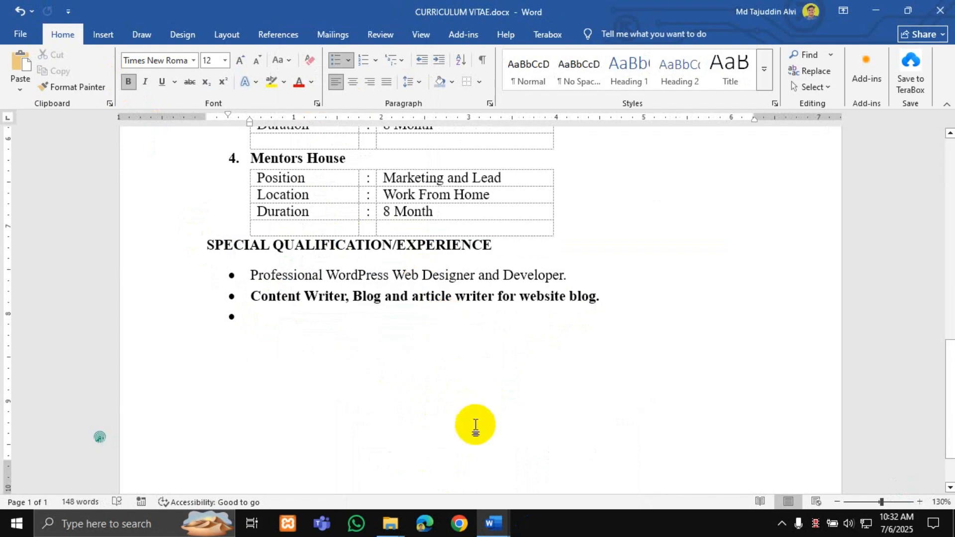
Make the first two bullet items non-bold, turn bold off for the third bullet and keep that bullet empty.
drag(600, 298, 247, 289)
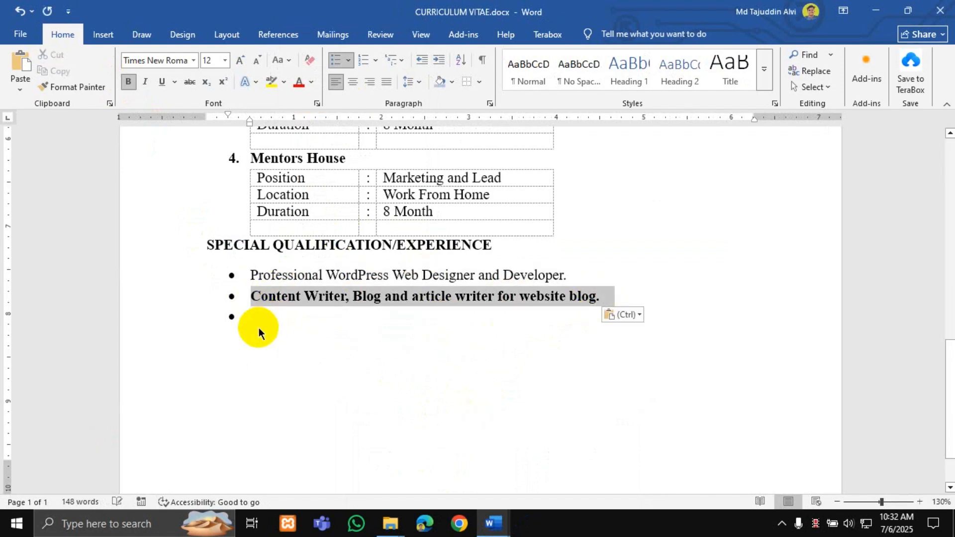
drag(258, 328, 231, 273)
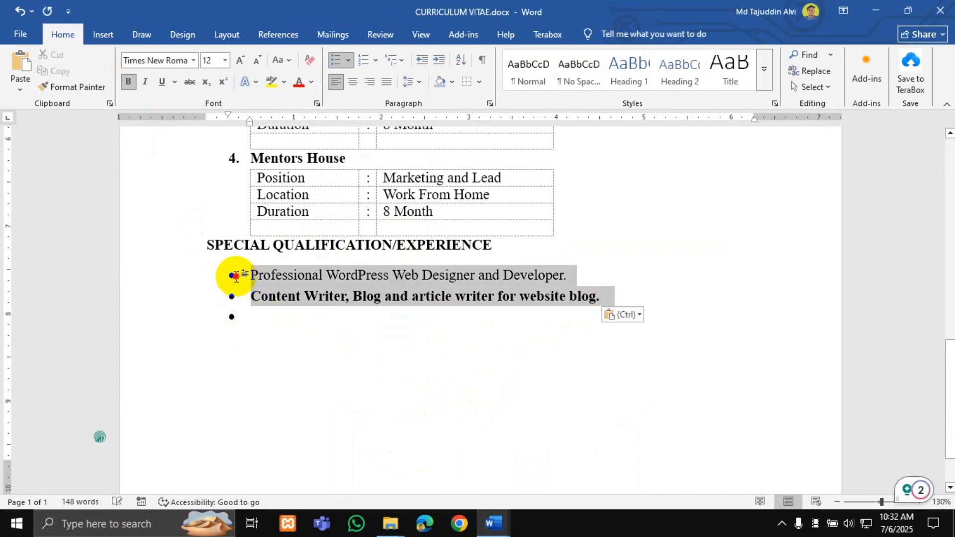
click(129, 84)
click(266, 324)
drag(255, 342, 231, 275)
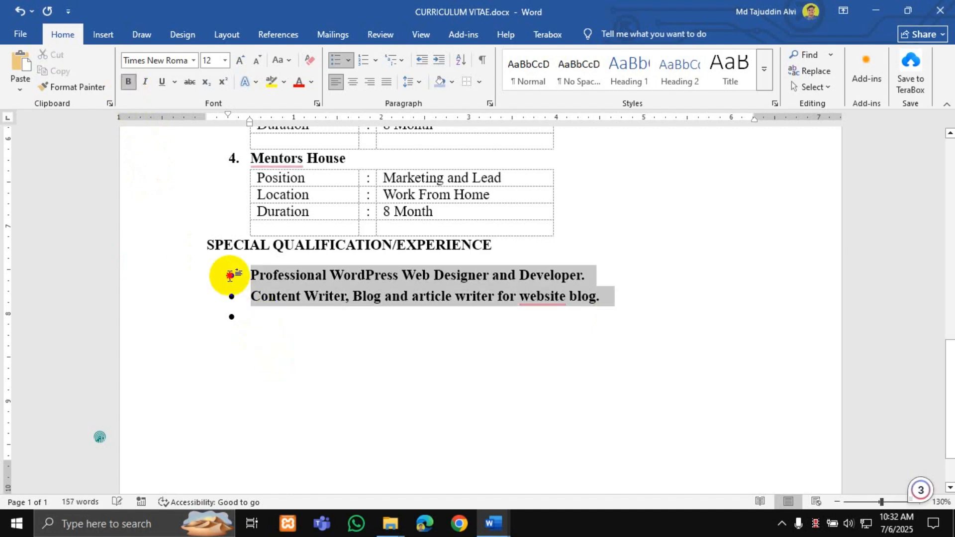
click(128, 82)
click(273, 326)
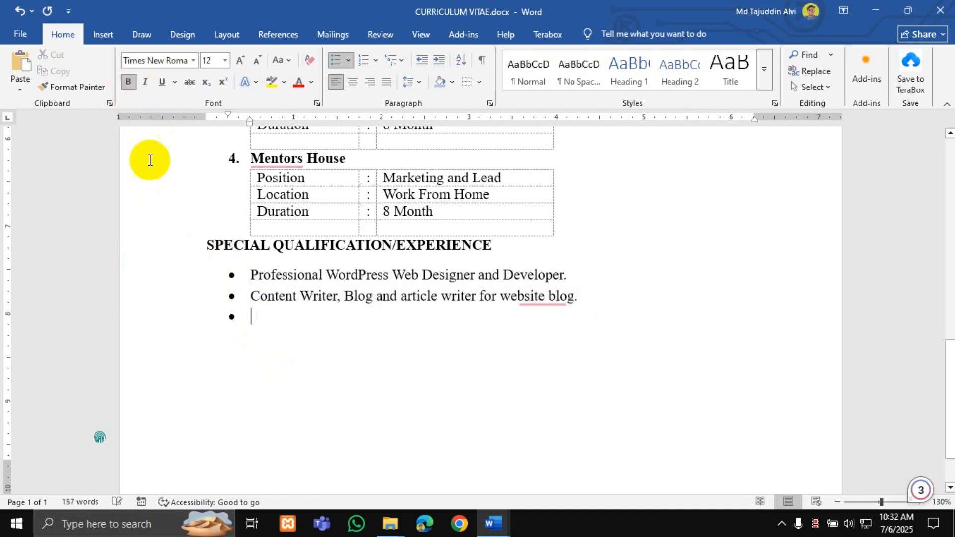
click(131, 84)
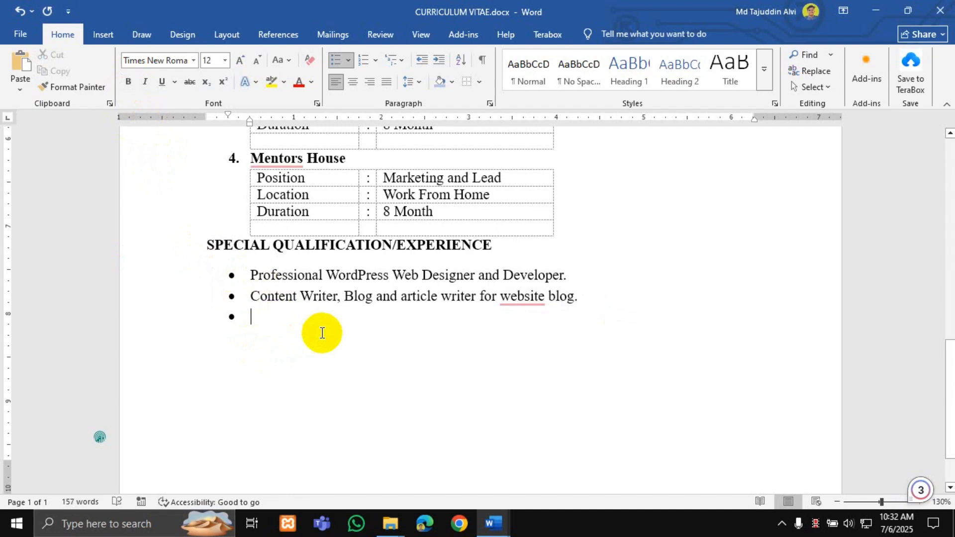
key(Return)
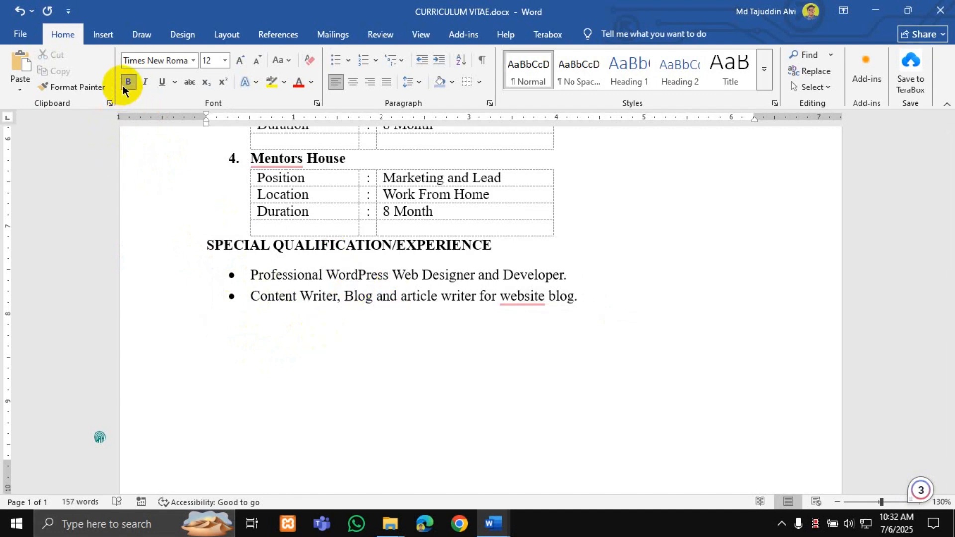
key(BackSpace)
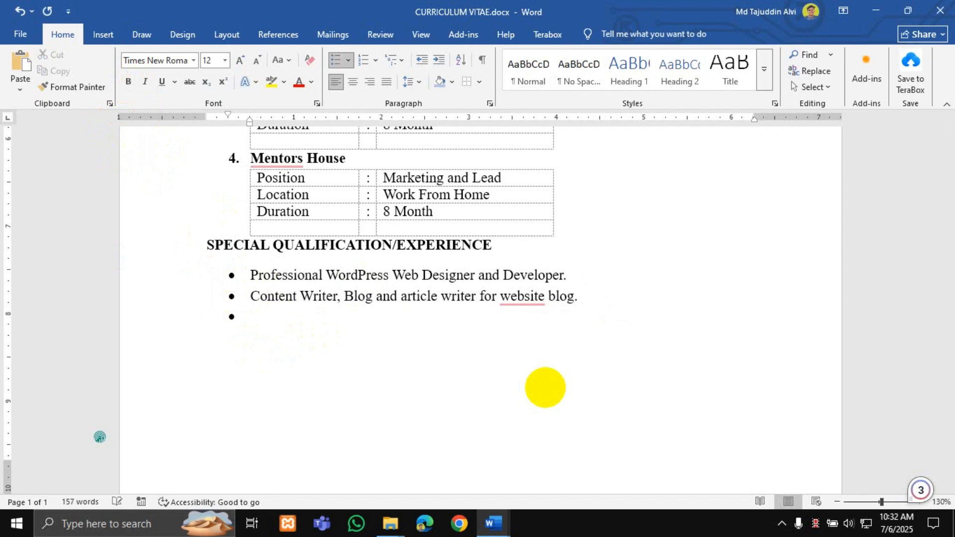
Copy "Social Media Marketer." from the existing job CV and paste it text-only into the third bullet of CURRICULUM VITAE.docx.
mouse_move(492, 523)
click(571, 458)
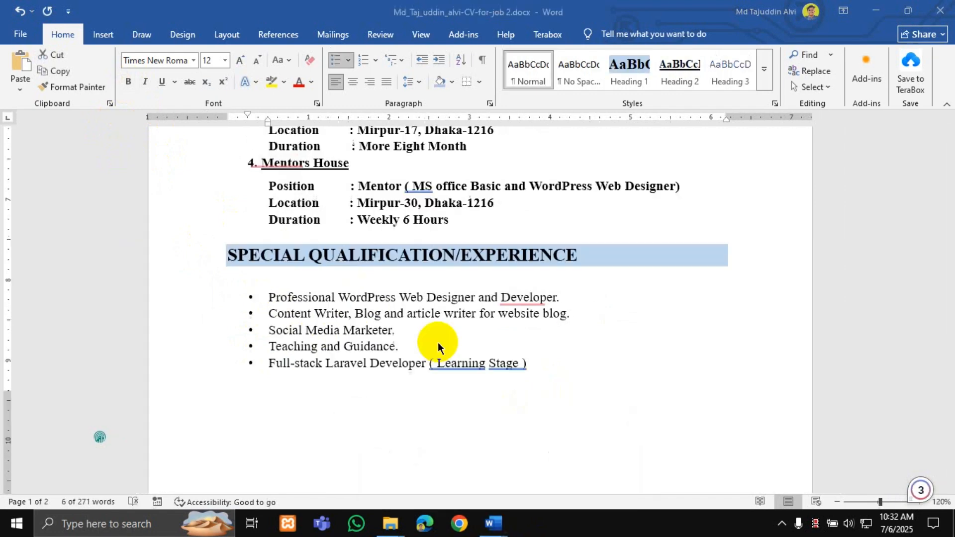
drag(546, 390, 244, 333)
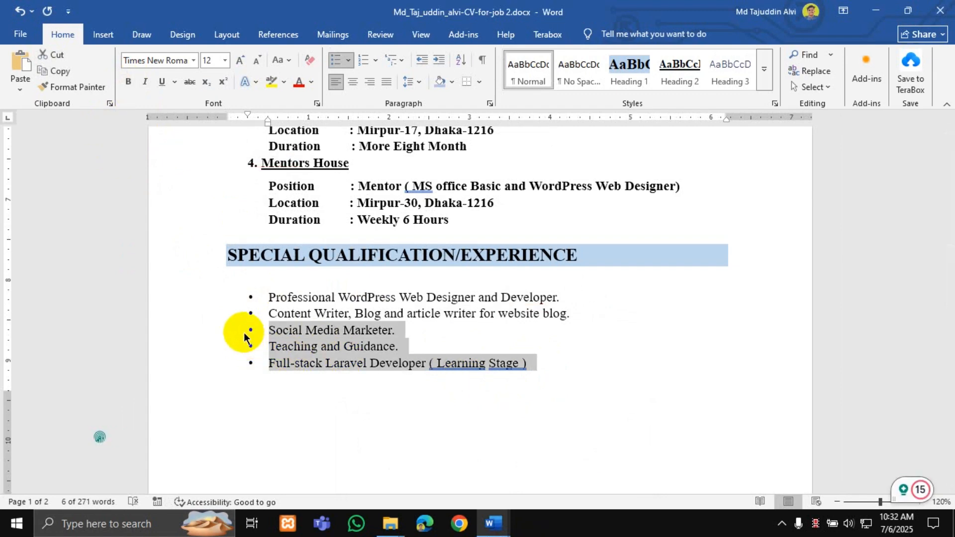
drag(315, 330, 270, 328)
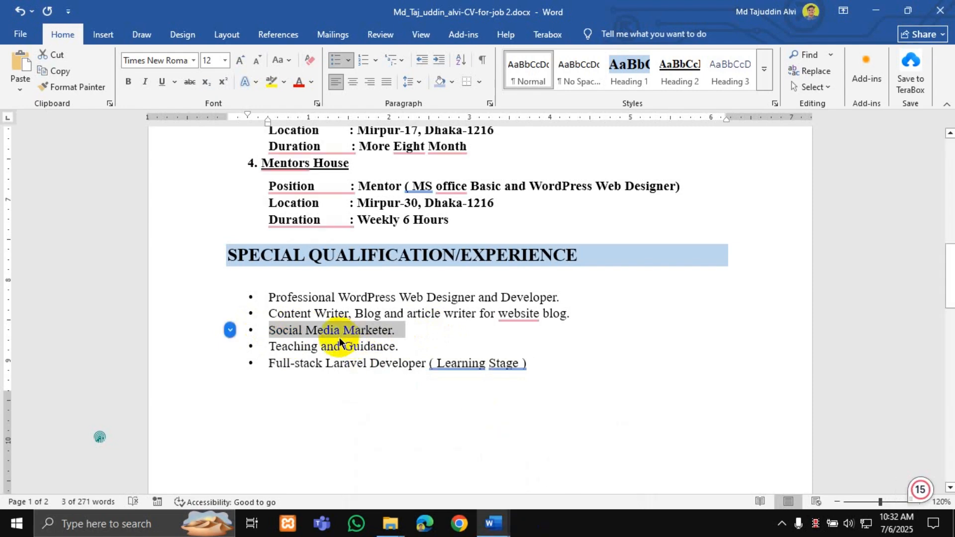
mouse_move(498, 528)
click(417, 452)
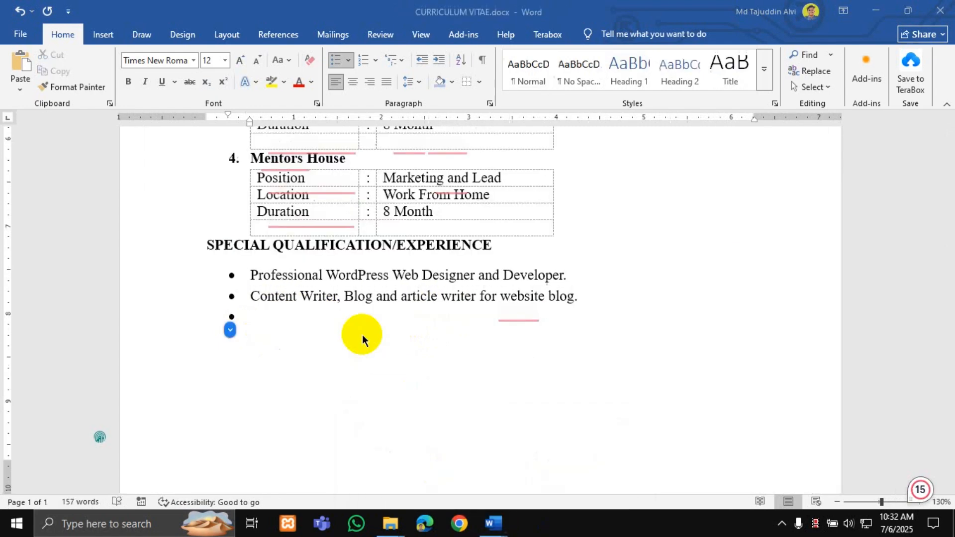
right_click(277, 330)
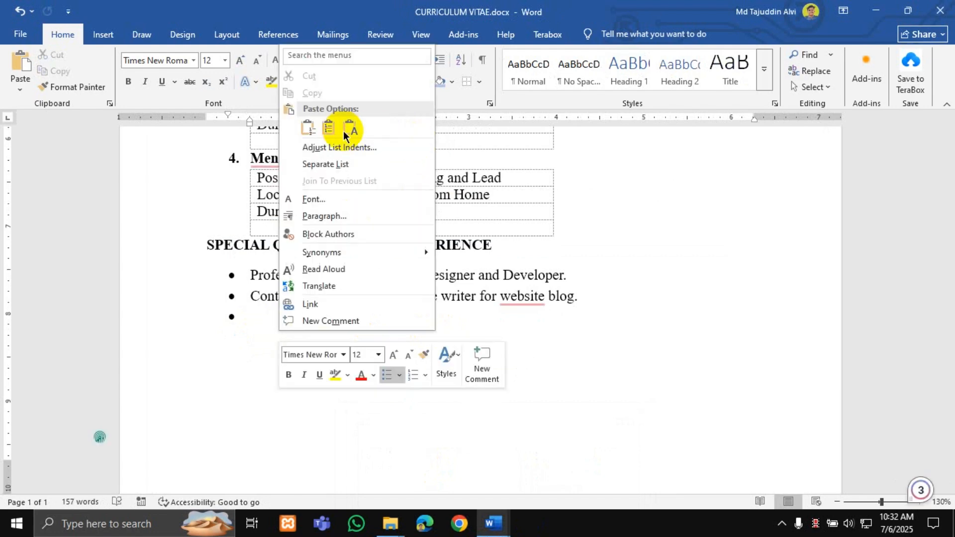
click(349, 130)
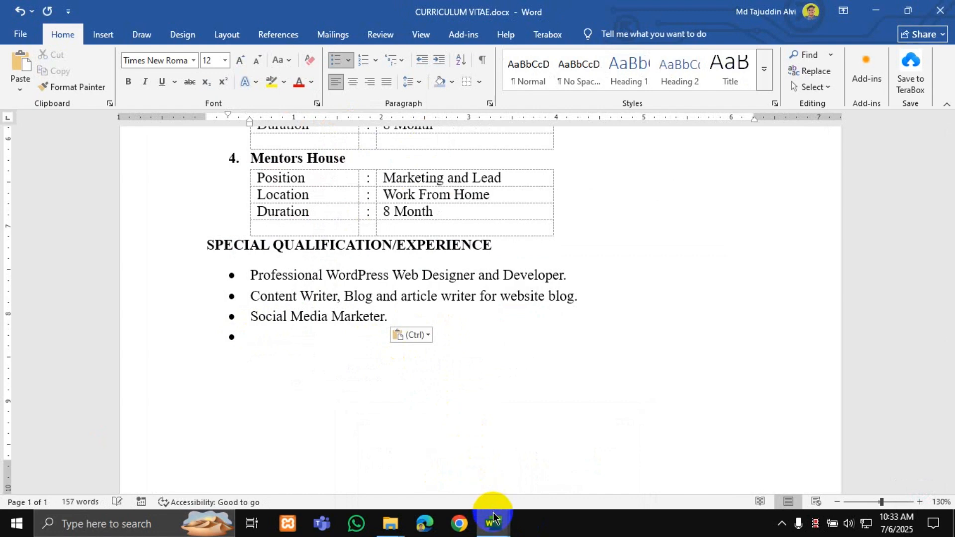
Copy "Teaching and Guidance." from the existing job CV and paste it text-only into the fourth bullet of CURRICULUM VITAE.docx.
mouse_move(499, 520)
click(543, 474)
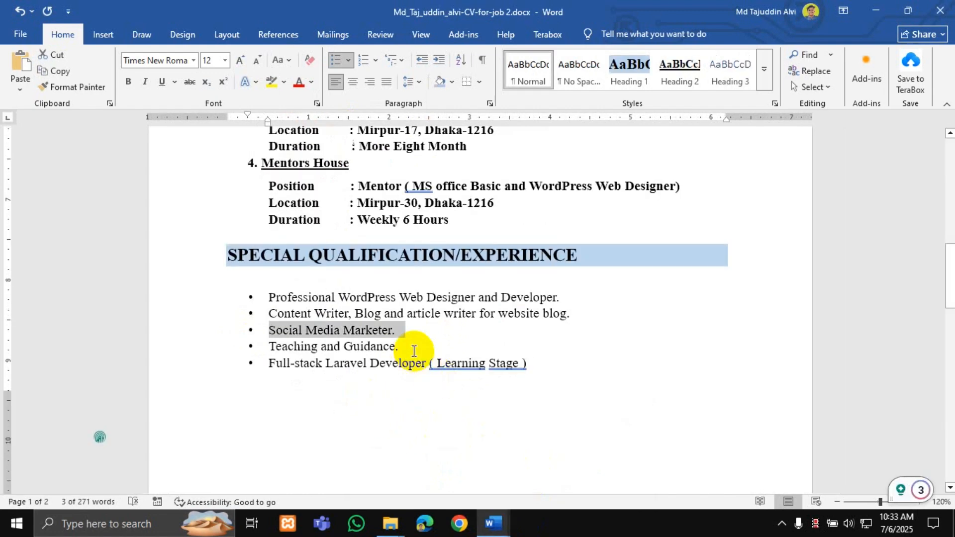
drag(411, 351, 286, 348)
key(ctrl+c)
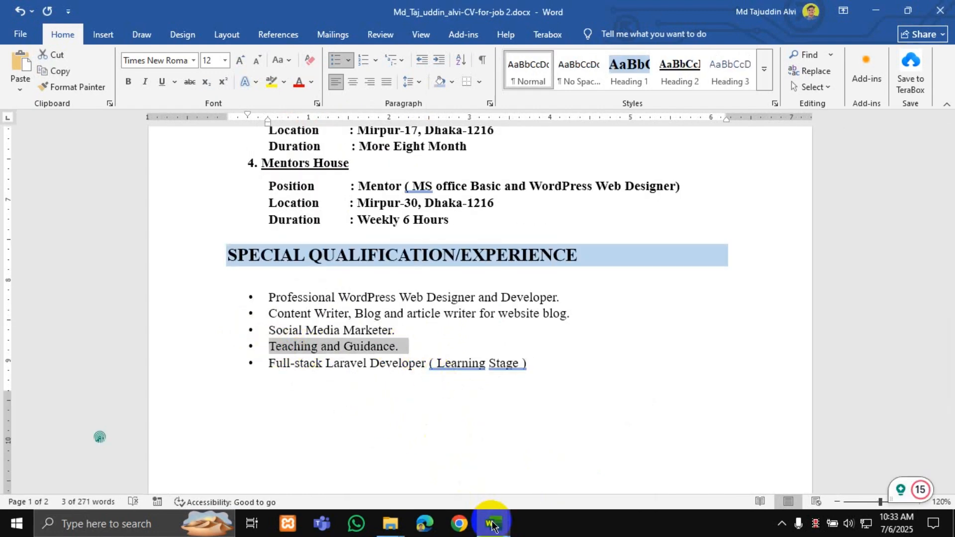
mouse_move(490, 520)
click(408, 447)
right_click(277, 347)
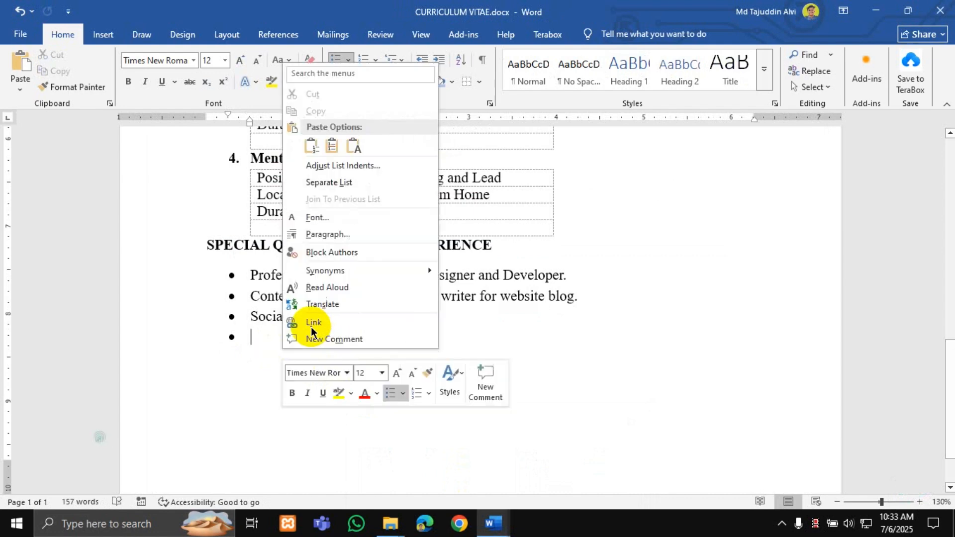
click(362, 149)
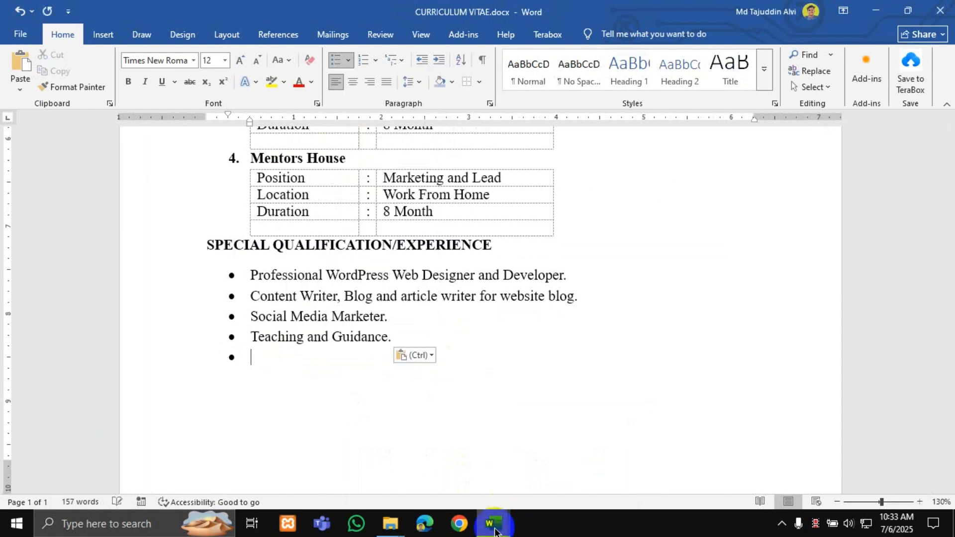
Switch to the existing job CV and select its "Full-stack Laravel Developer ( Learning Stage )" bullet.
mouse_move(494, 532)
click(527, 427)
triple_click(271, 371)
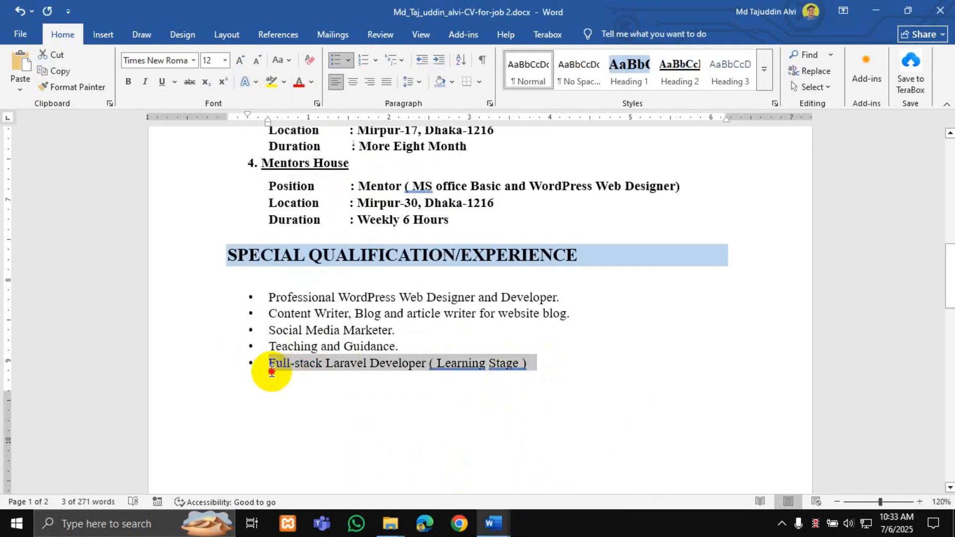
right_click(277, 367)
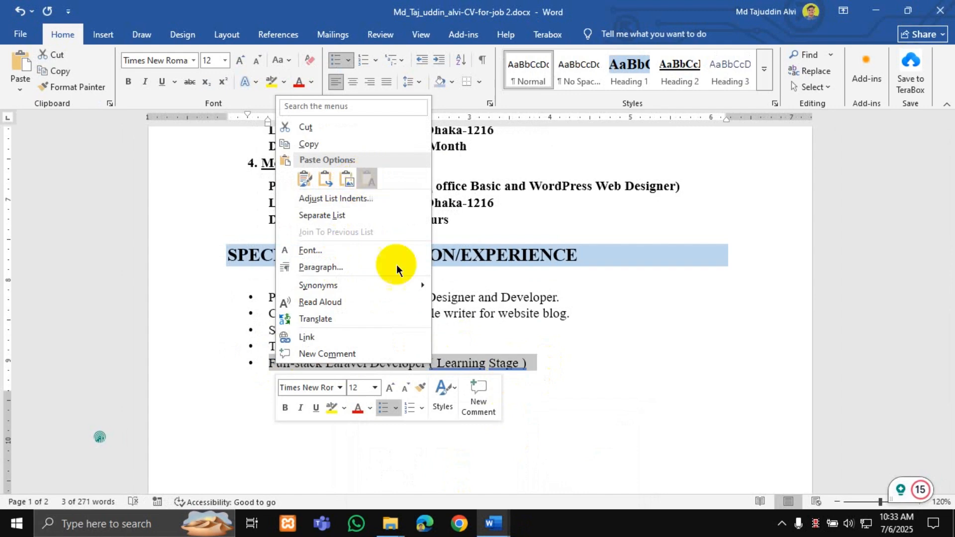
key(ctrl+v)
scroll(416, 297, down, 4)
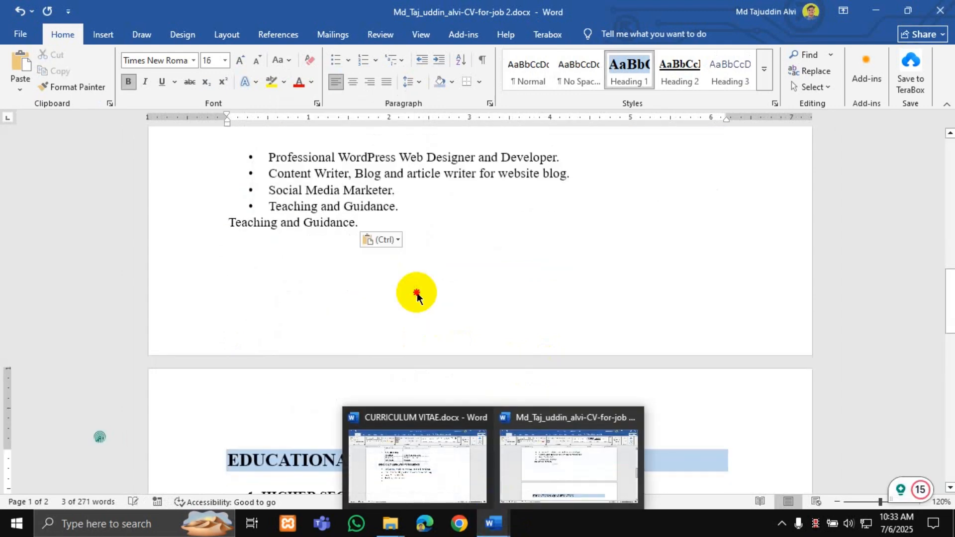
key(ctrl+z)
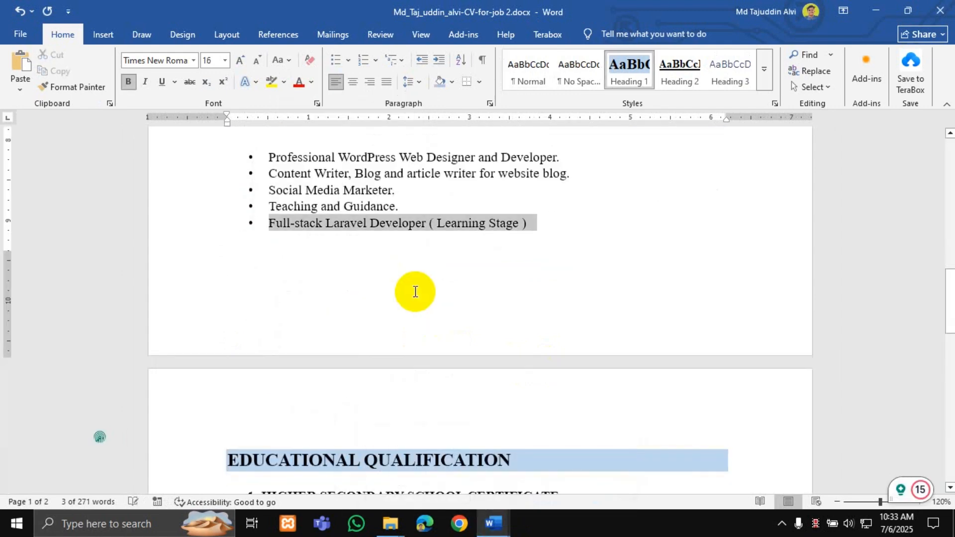
Copy "Full-stack Laravel Developer ( Learning Stage )" from the existing job CV and paste it text-only into the fifth bullet of CURRICULUM VITAE.docx.
right_click(477, 224)
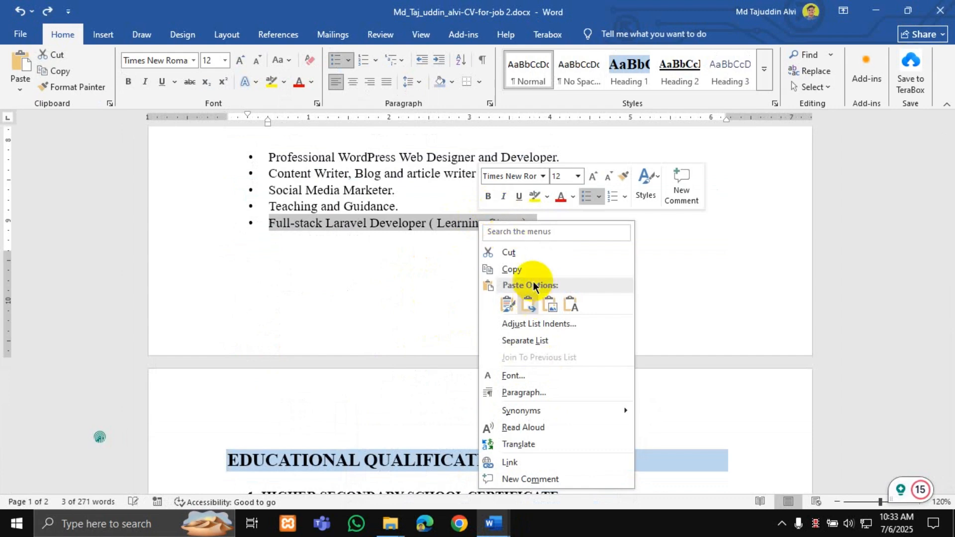
click(520, 269)
mouse_move(492, 523)
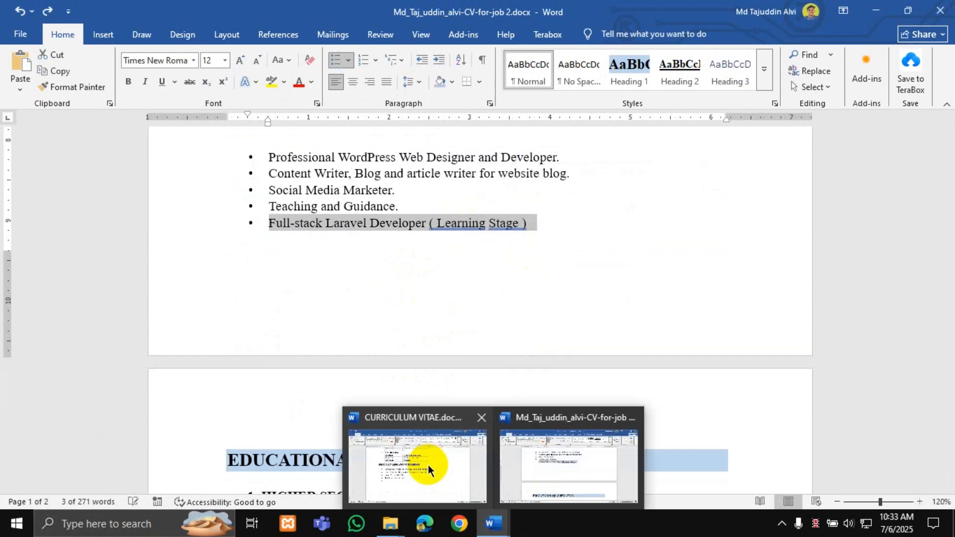
click(427, 465)
right_click(281, 358)
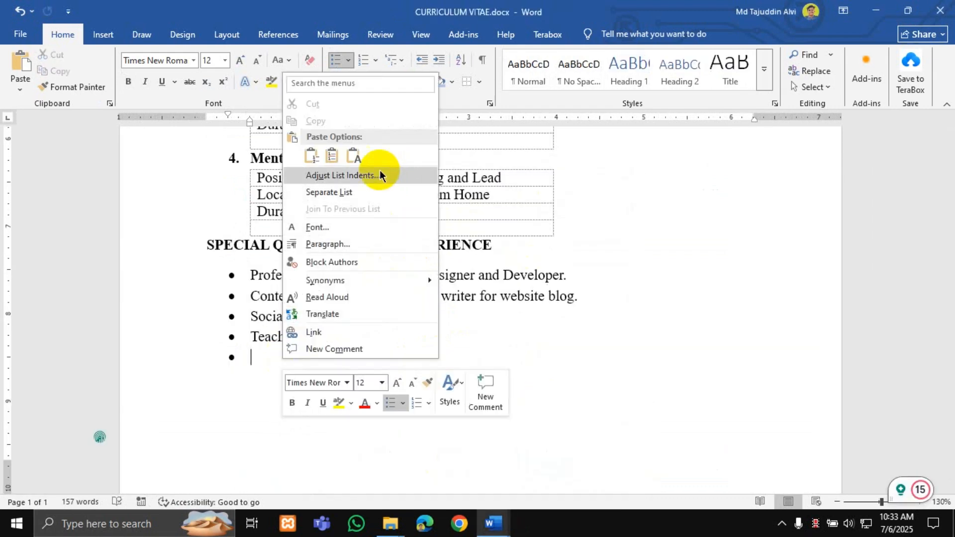
click(348, 154)
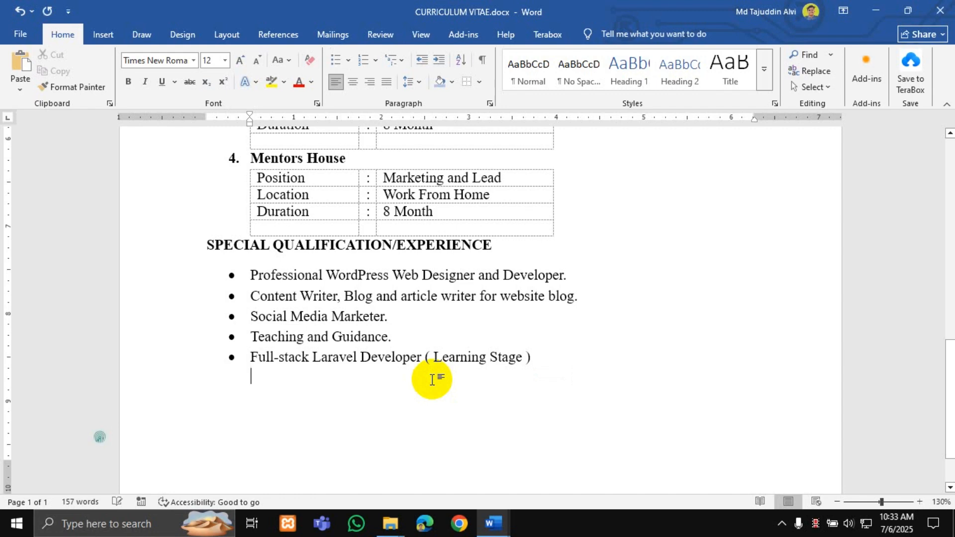
Copy the formatting of the EXPERIENCE heading onto the SPECIAL QUALIFICATION/EXPERIENCE heading with Format Painter.
scroll(430, 381, up, 3)
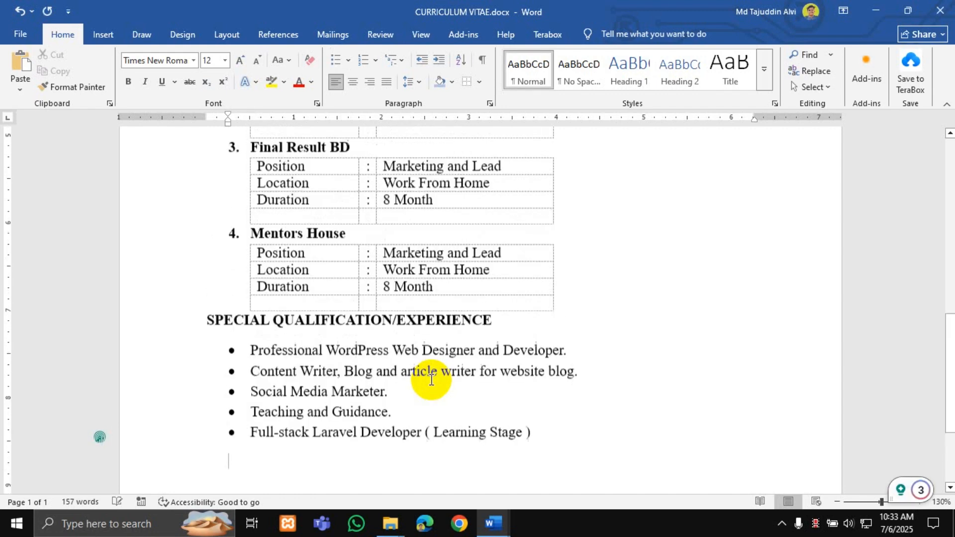
click(499, 331)
scroll(423, 298, up, 6)
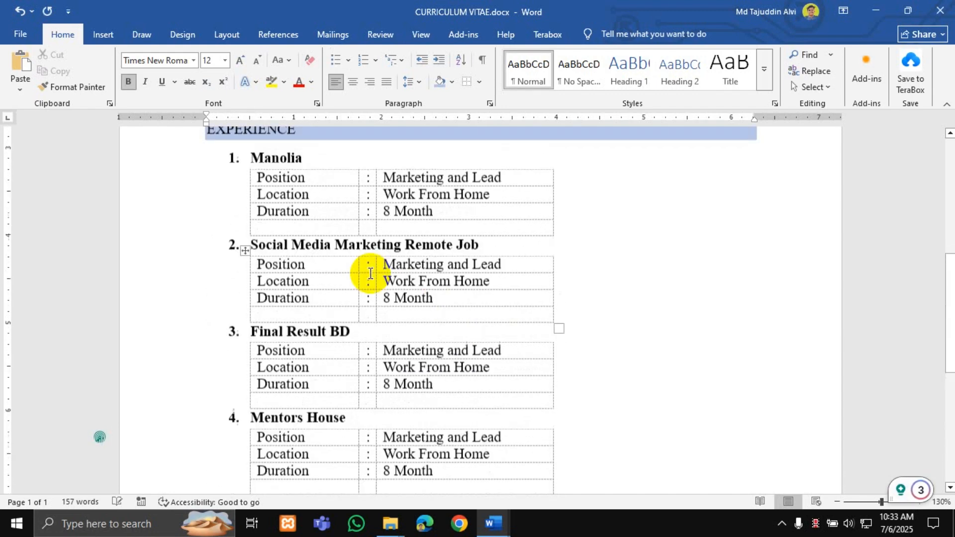
click(294, 140)
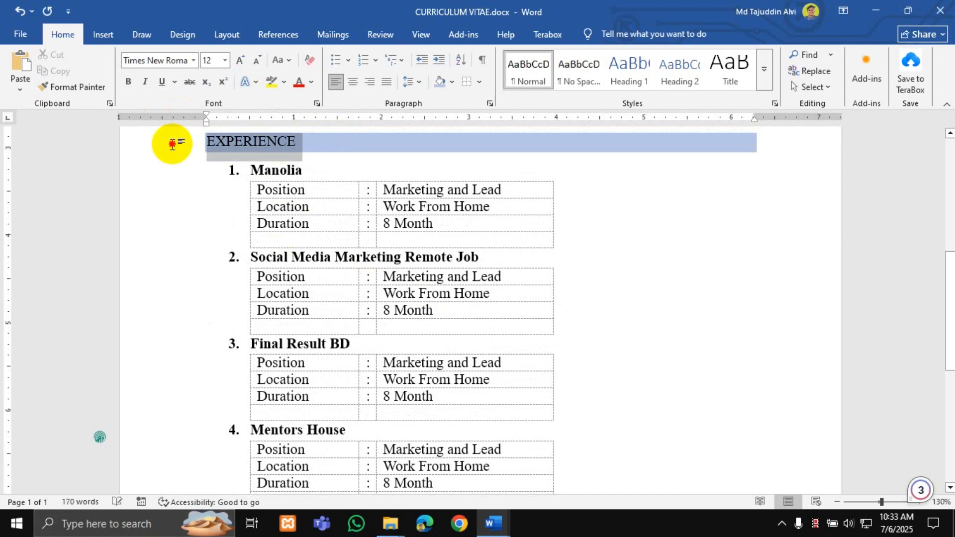
click(74, 87)
scroll(392, 332, down, 4)
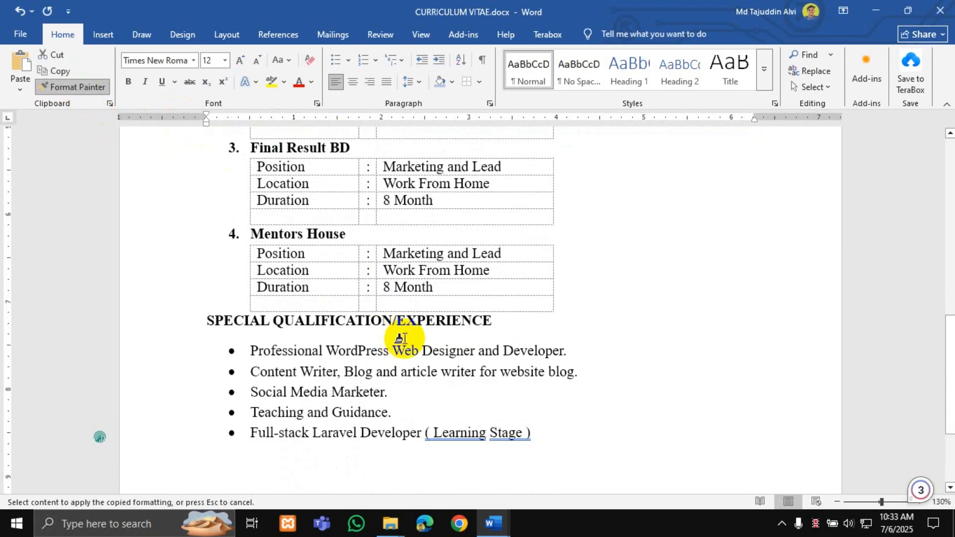
mouse_move(429, 318)
mouse_down()
mouse_move(209, 304)
mouse_move(204, 329)
mouse_up()
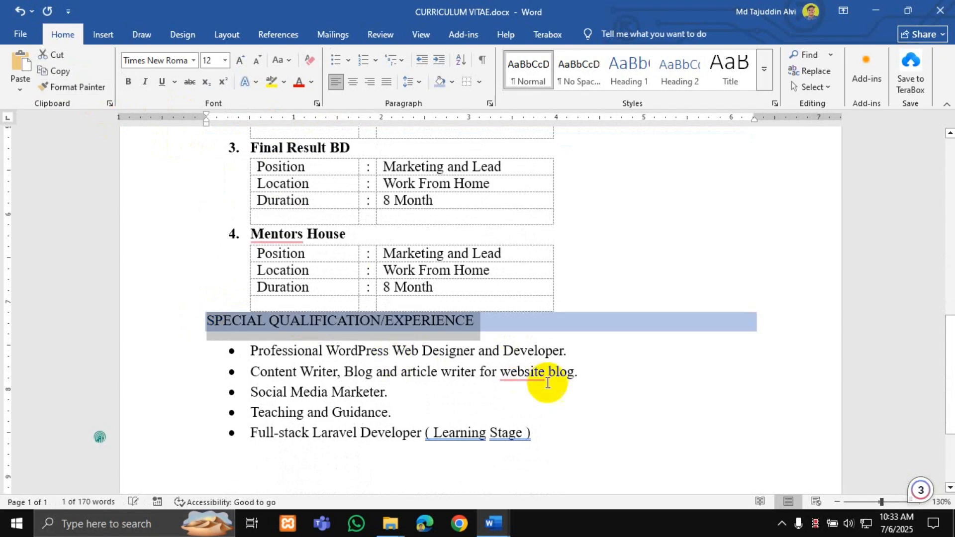
click(551, 386)
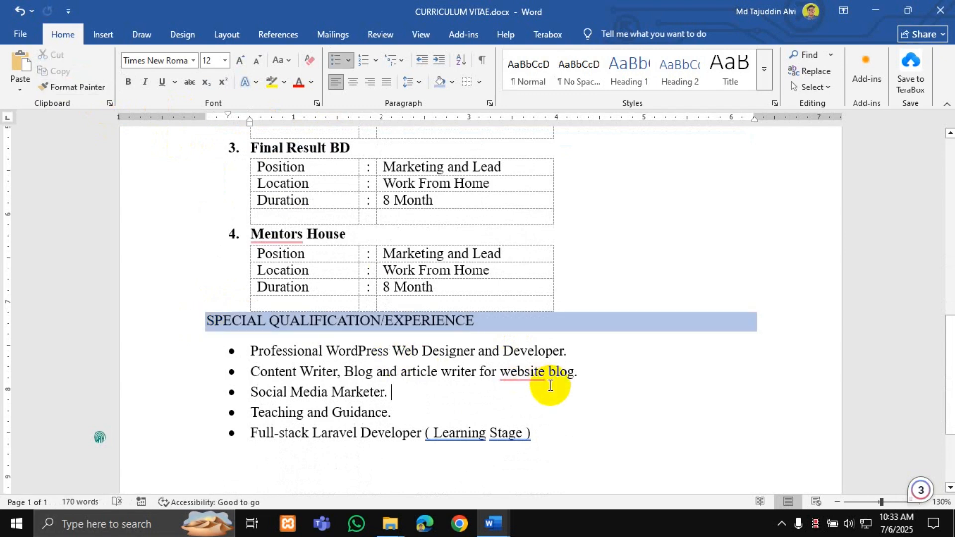
Check the whole CV page in the print preview and return to the end of the document.
key(ctrl+p)
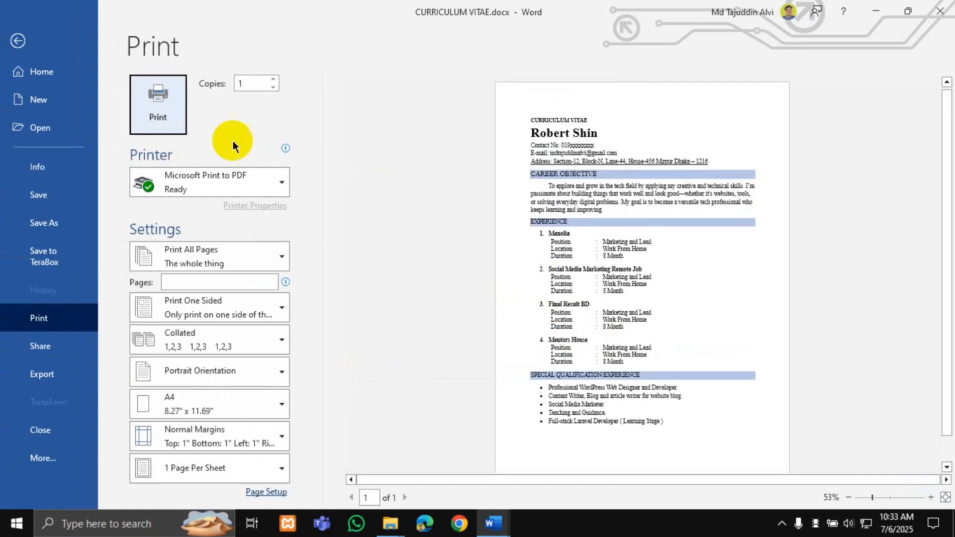
click(17, 41)
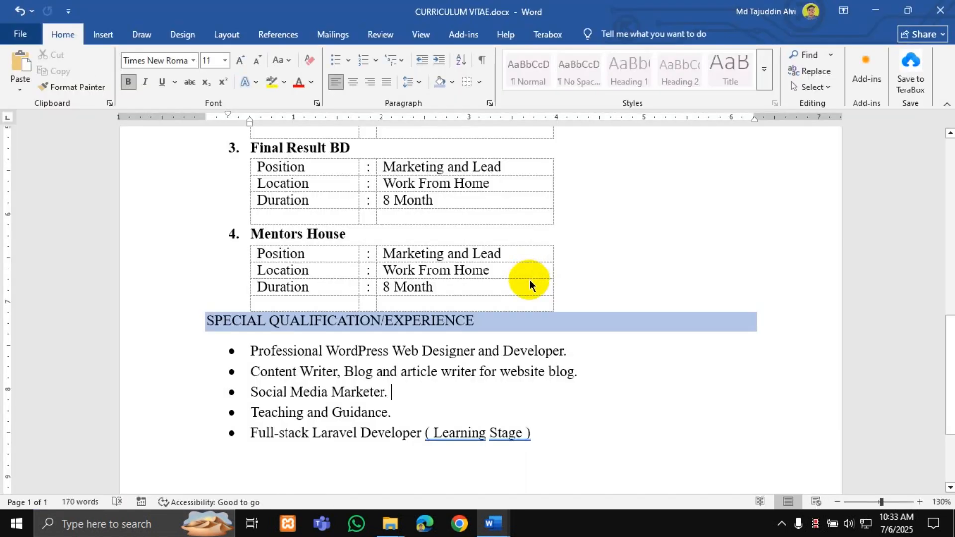
scroll(538, 324, down, 3)
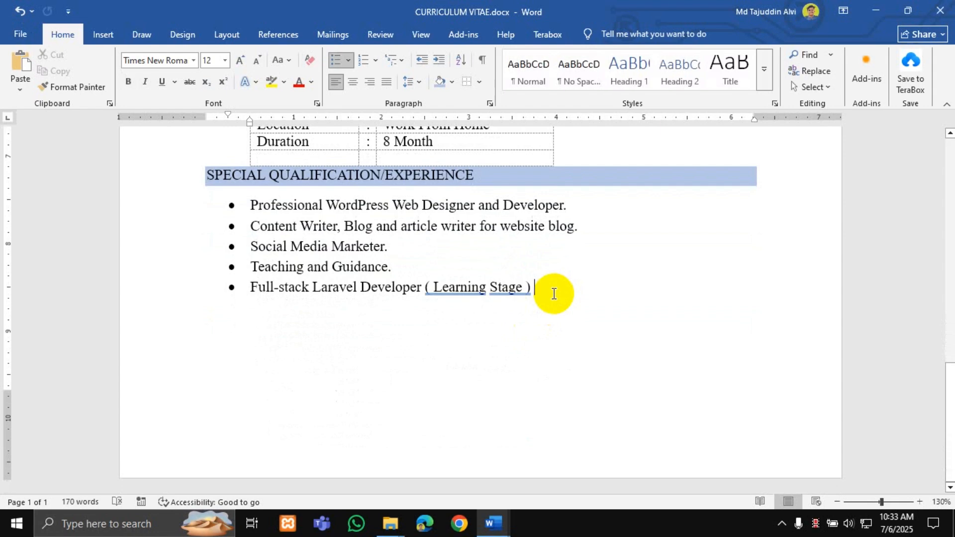
click(103, 35)
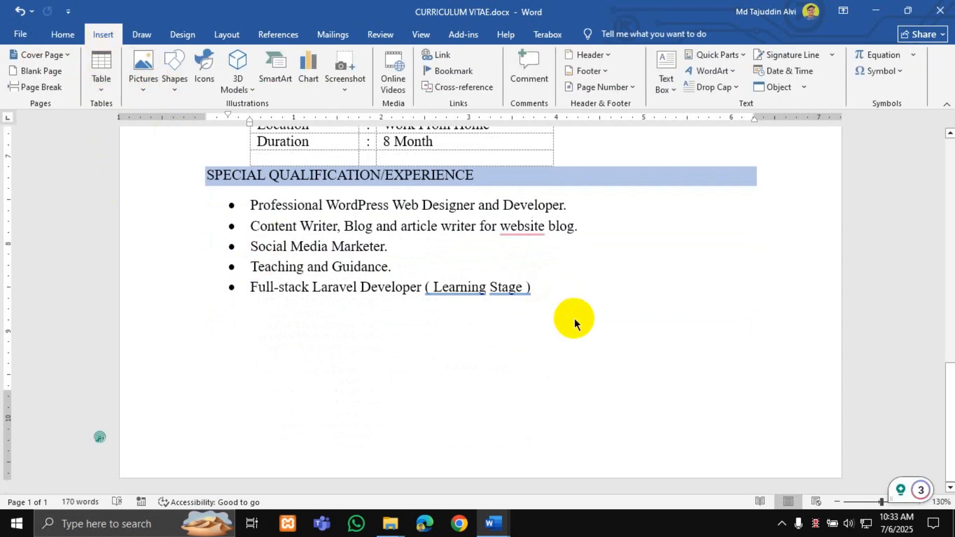
key(Return)
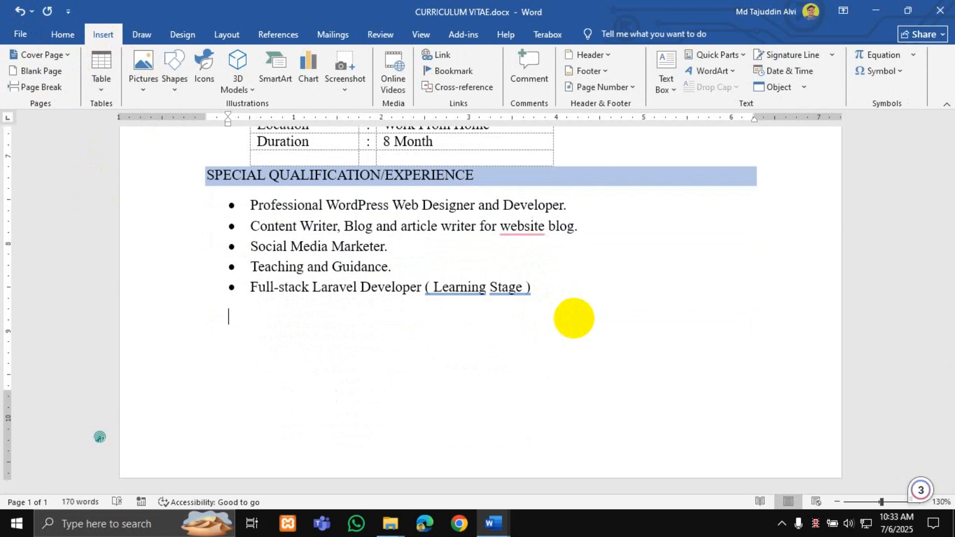
click(574, 318)
key(BackSpace)
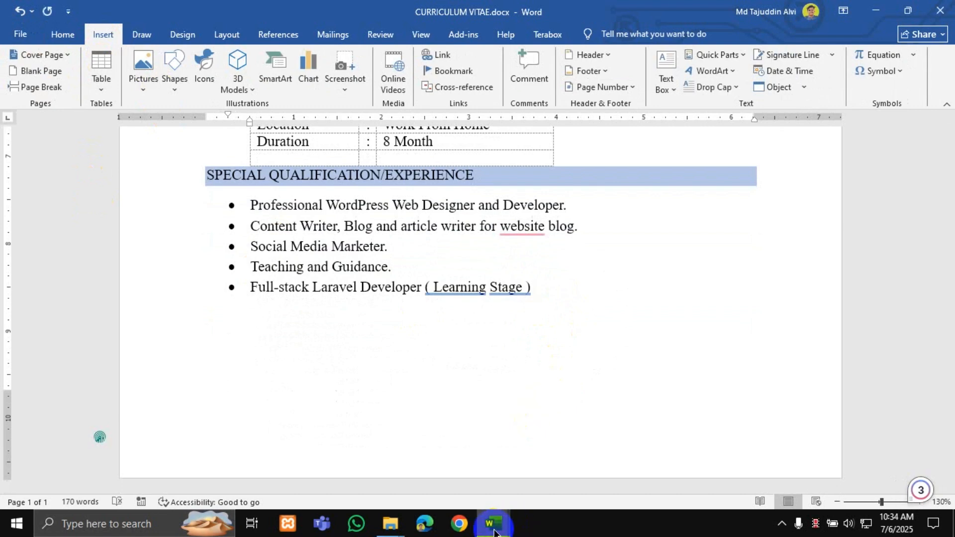
Switch to the existing job CV and copy its "EDUCATIONAL QUALIFICATION" heading.
mouse_move(493, 531)
click(533, 469)
scroll(323, 194, down, 3)
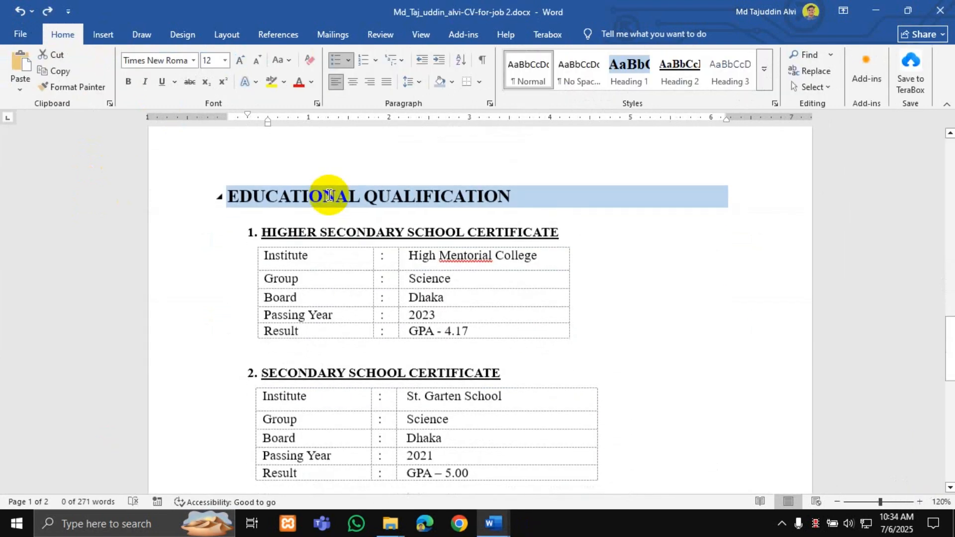
drag(236, 202, 514, 194)
key(ctrl+c)
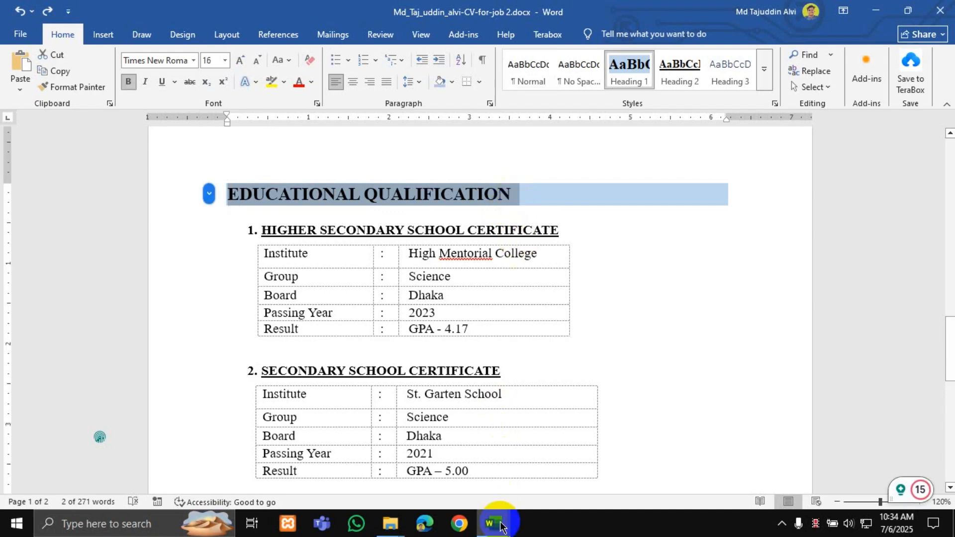
Paste the heading text-only on an unindented line below the bullets in CURRICULUM VITAE.docx and start an empty line under it.
mouse_move(494, 524)
click(416, 467)
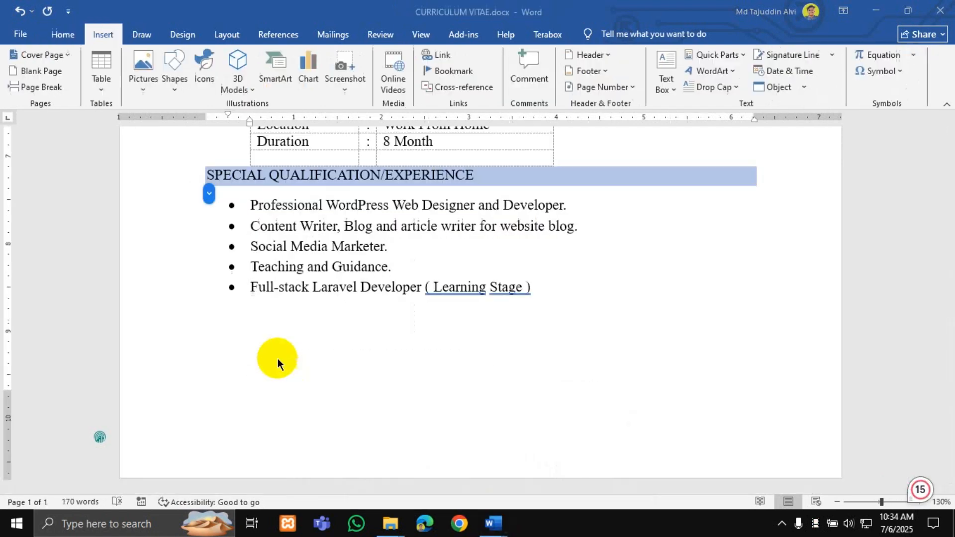
click(220, 329)
click(566, 295)
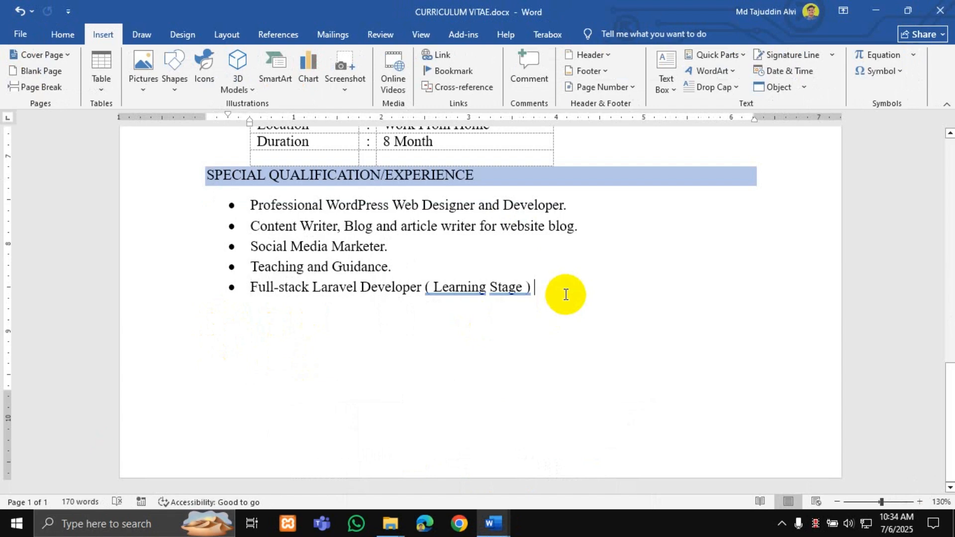
key(BackSpace)
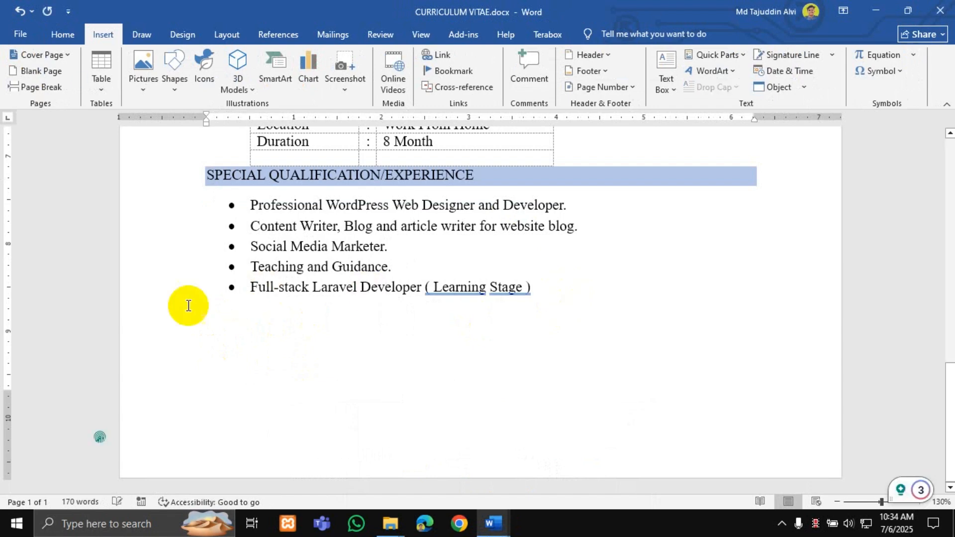
right_click(226, 316)
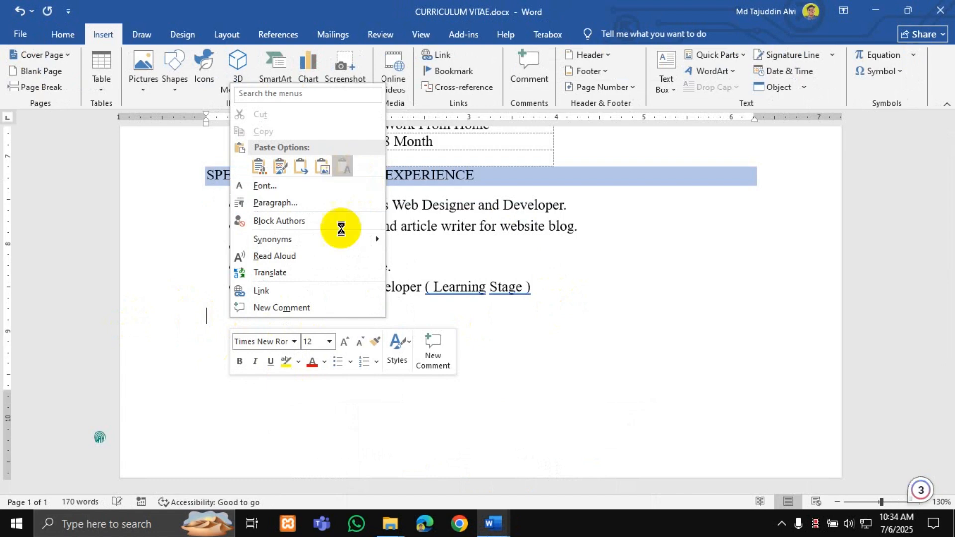
key(ctrl+v)
drag(433, 319, 160, 324)
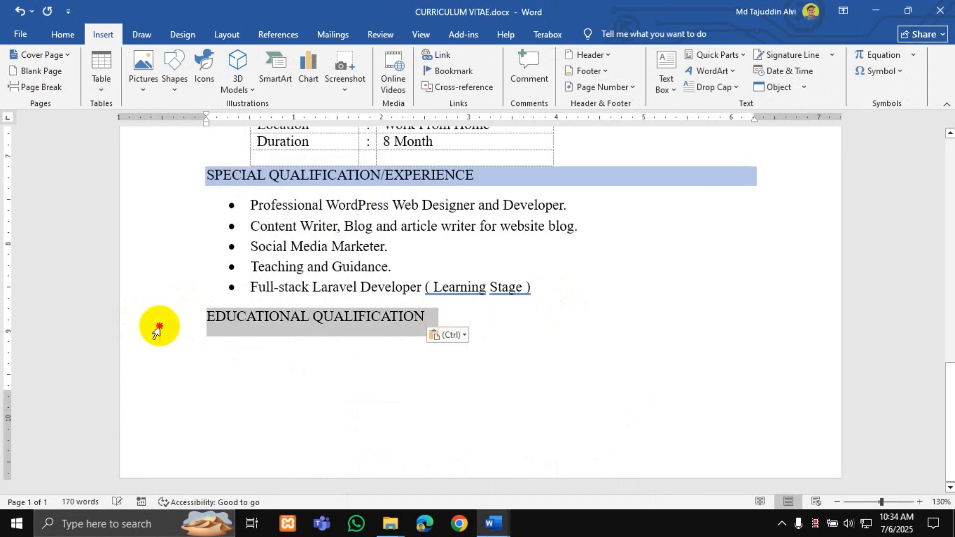
click(440, 313)
key(BackSpace)
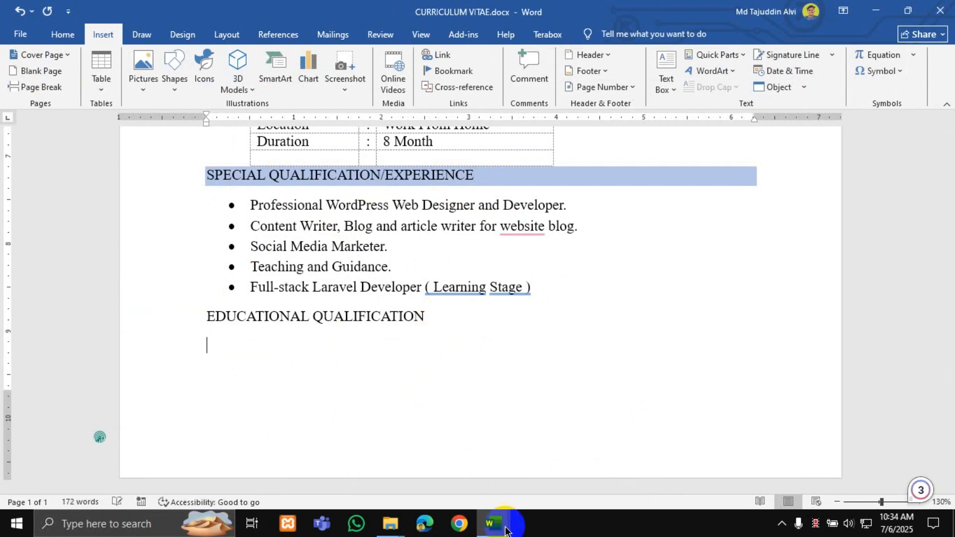
Select "HIGHER SECONDARY SCHOOL CERTIFICATE" in the existing job CV and return to CURRICULUM VITAE.docx.
mouse_move(492, 523)
click(542, 470)
scroll(349, 313, down, 1)
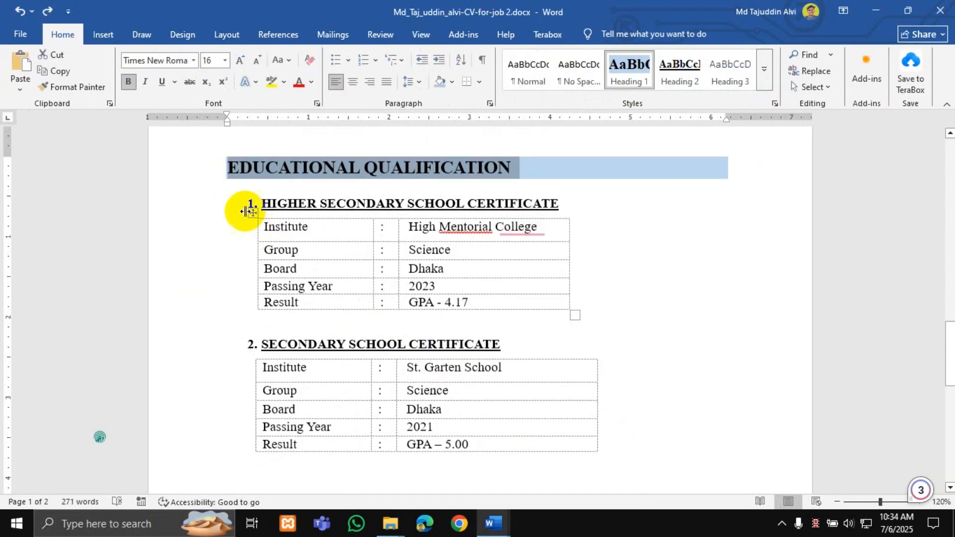
drag(567, 202, 284, 206)
mouse_move(493, 522)
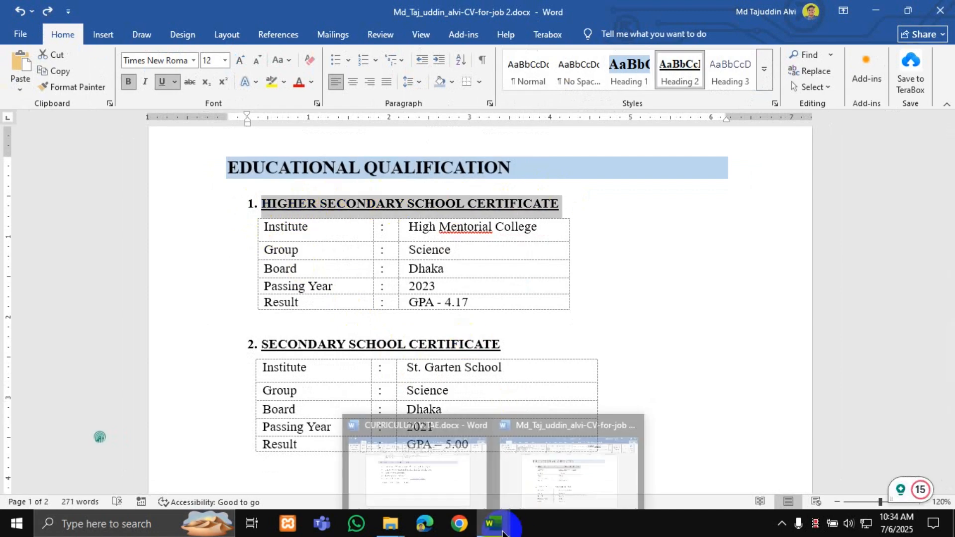
click(577, 471)
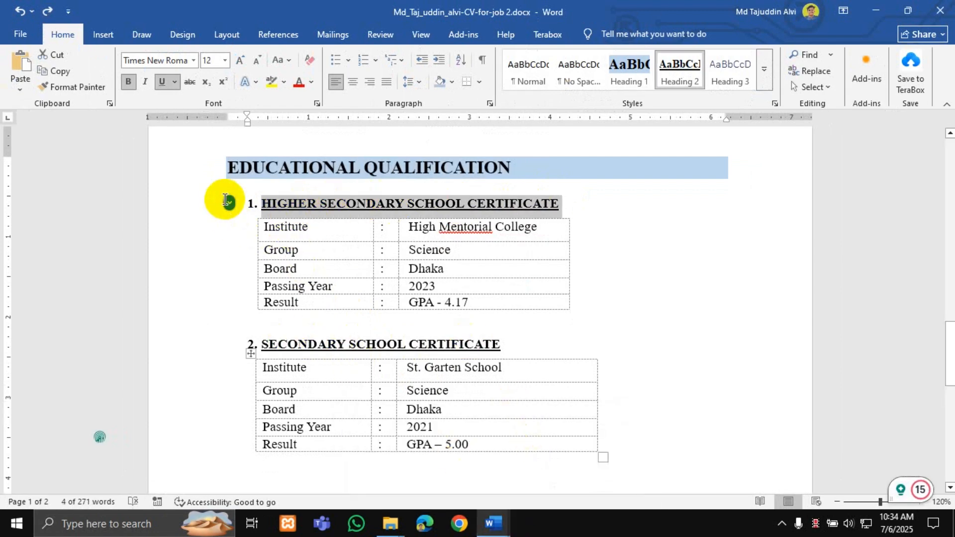
mouse_move(493, 522)
click(398, 438)
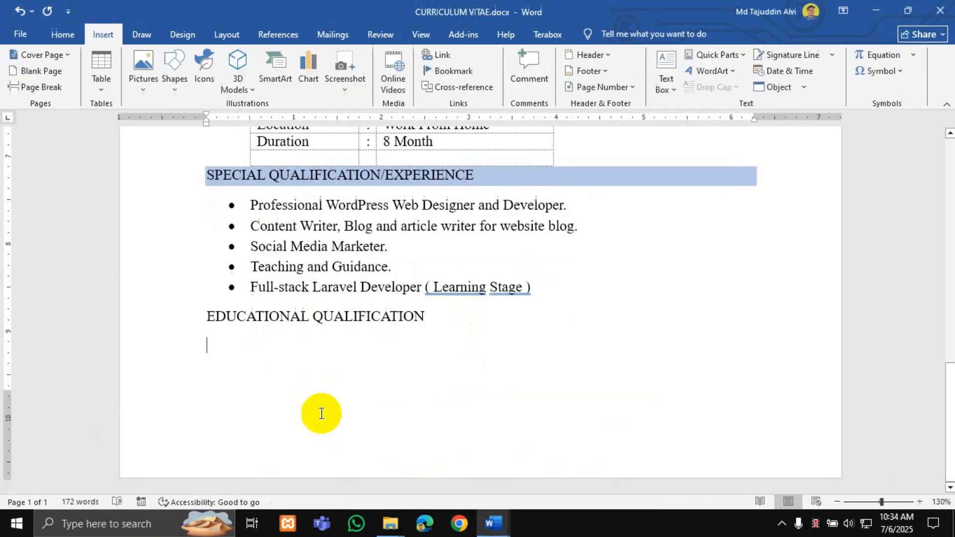
Try to number the empty line under EDUCATIONAL QUALIFICATION starting at 1, and clear the line again.
scroll(320, 203, up, 3)
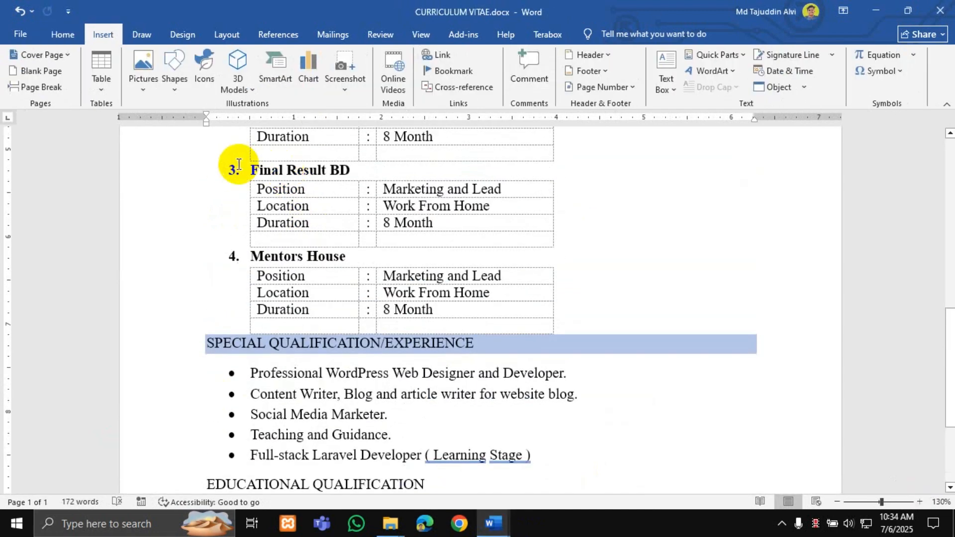
scroll(329, 249, down, 3)
scroll(329, 249, down, 1)
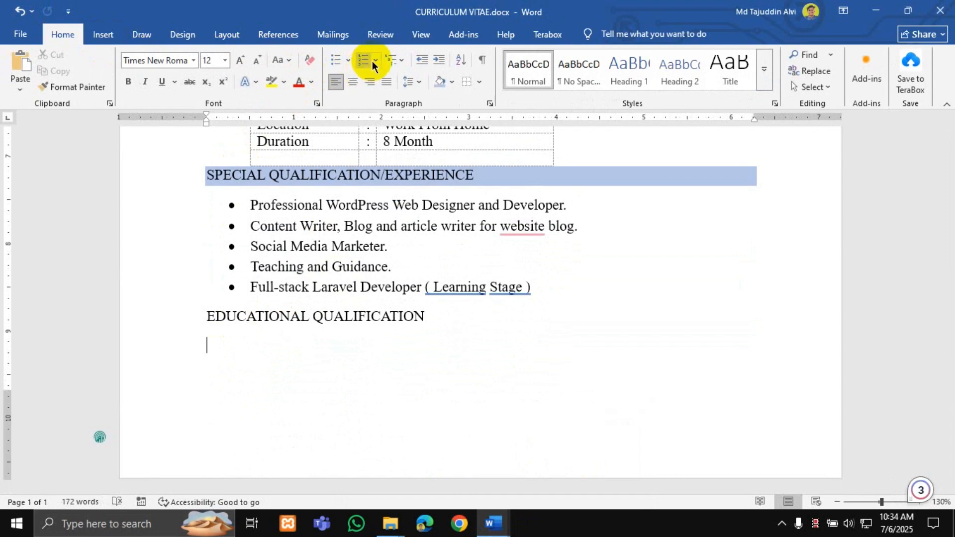
click(365, 59)
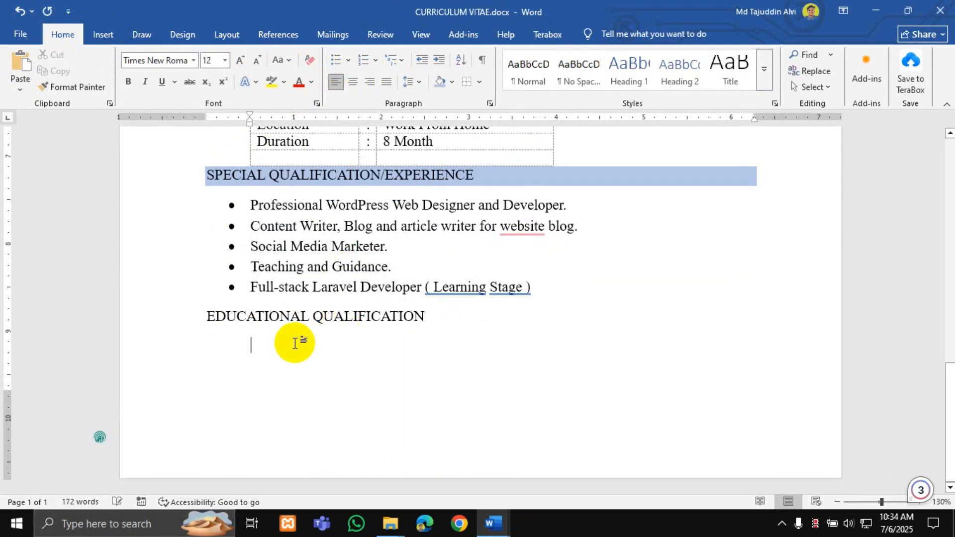
click(366, 59)
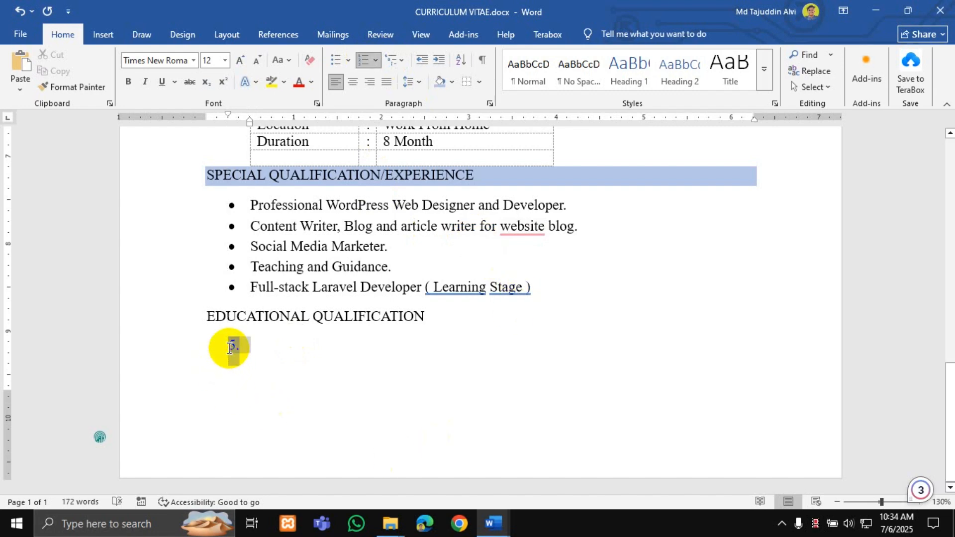
text(1)
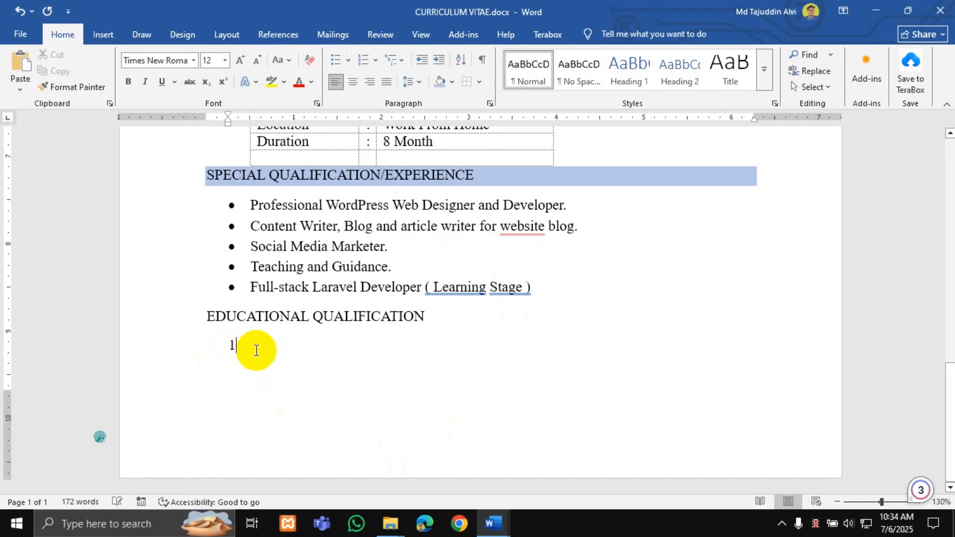
key(BackSpace)
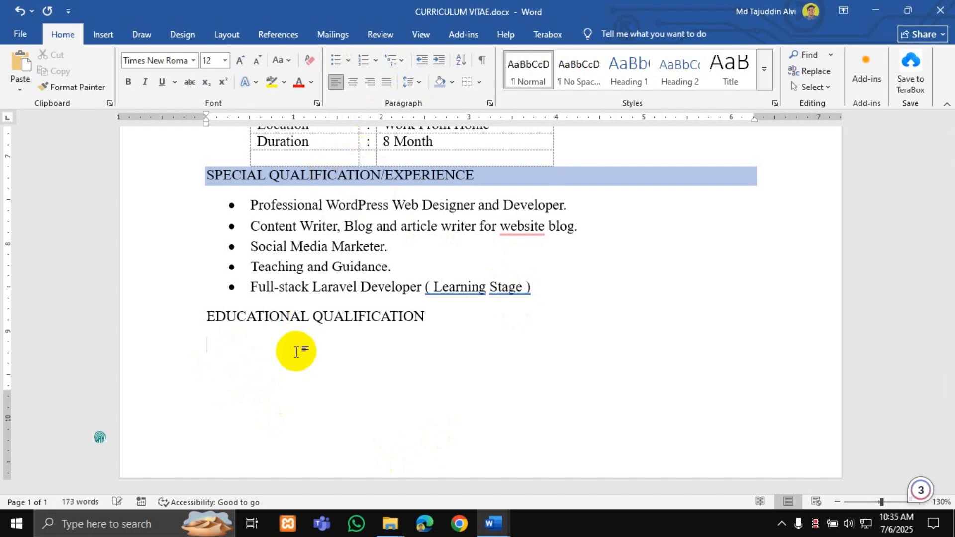
Number the empty line under EDUCATIONAL QUALIFICATION, try restarting the list at 1, and undo the restart.
click(376, 61)
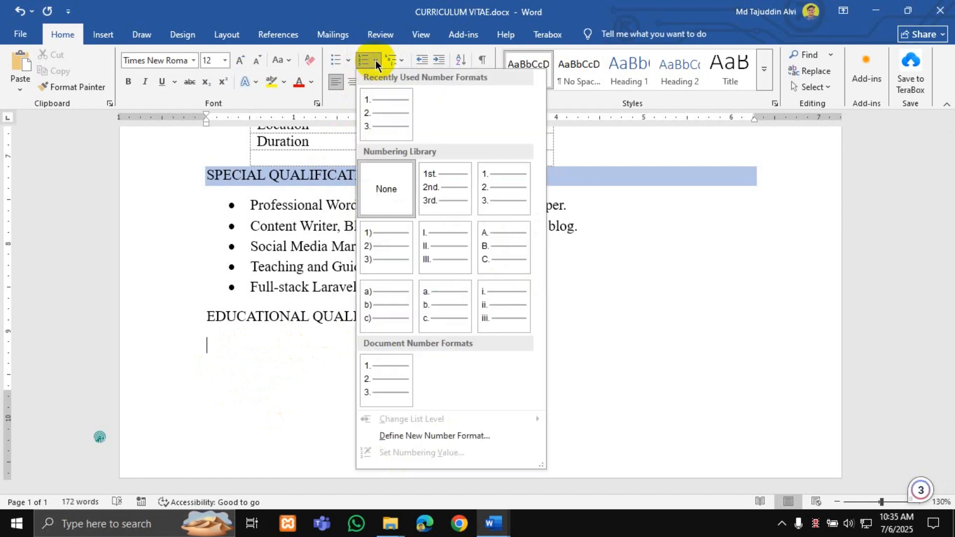
click(375, 61)
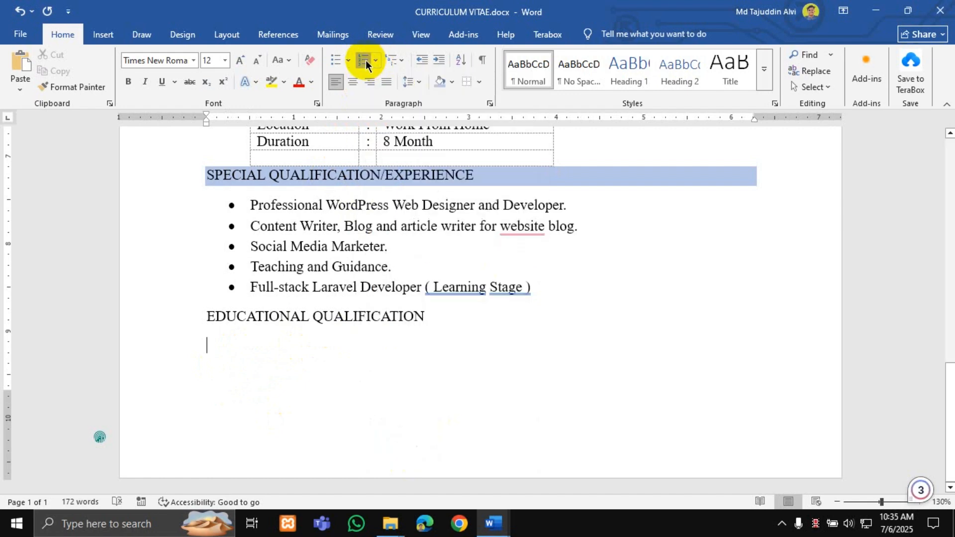
click(366, 60)
scroll(263, 207, up, 3)
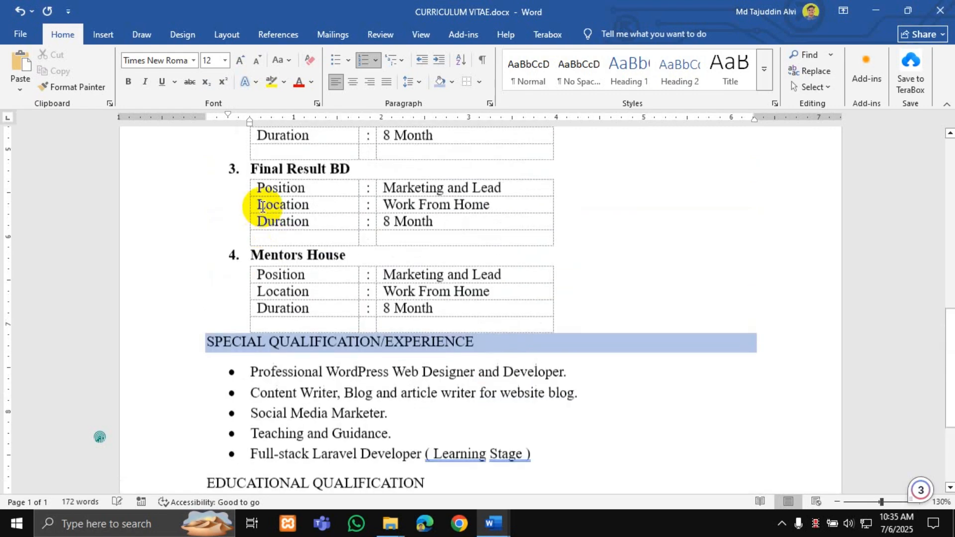
scroll(263, 207, down, 3)
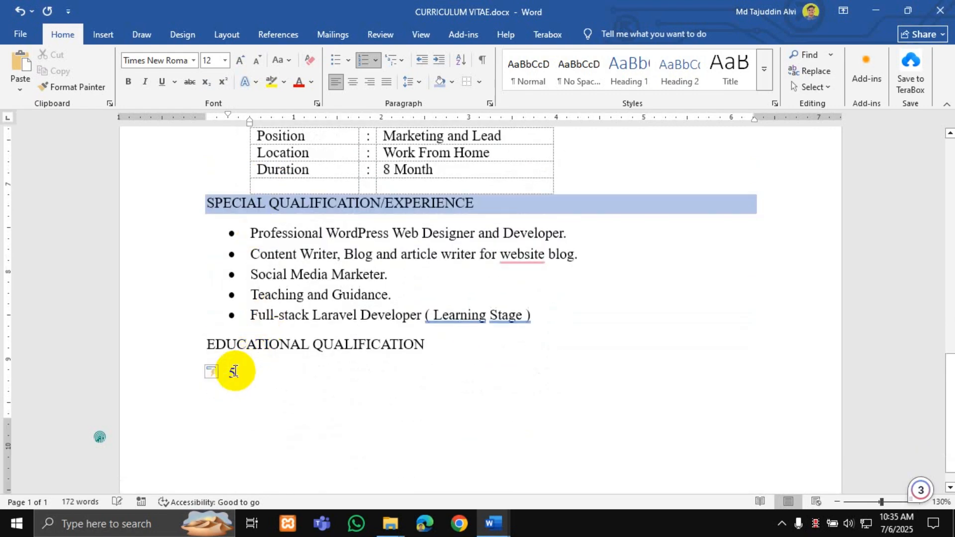
click(235, 371)
key(Left)
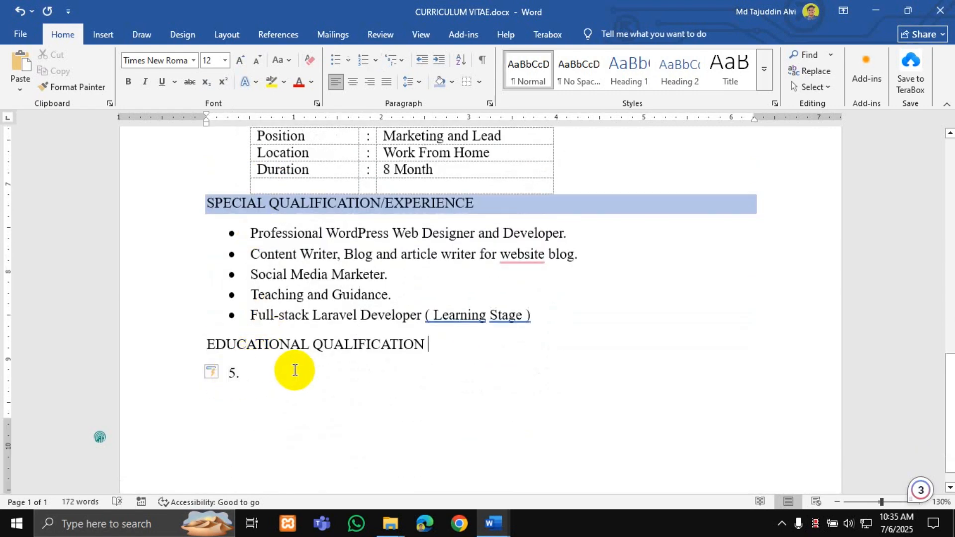
click(295, 370)
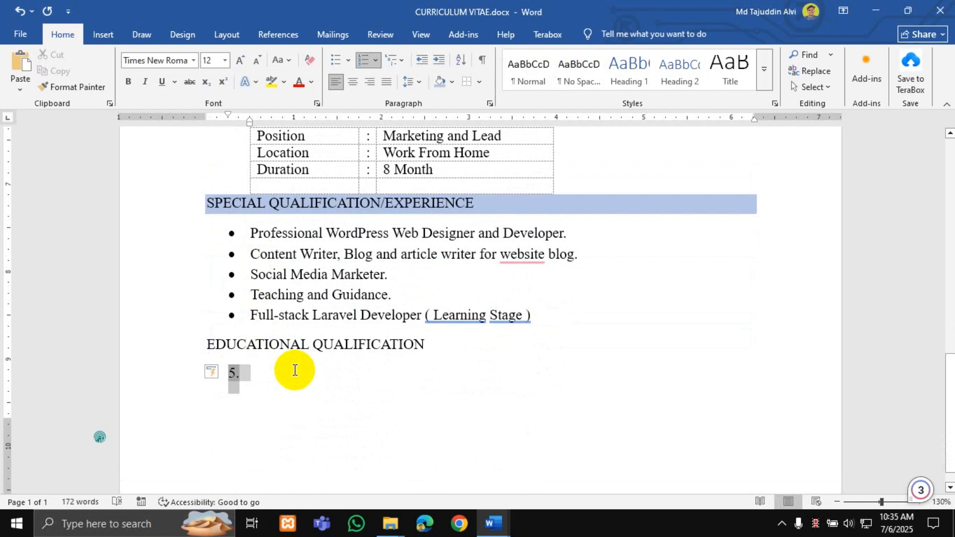
click(295, 370)
key(Left)
click(295, 370)
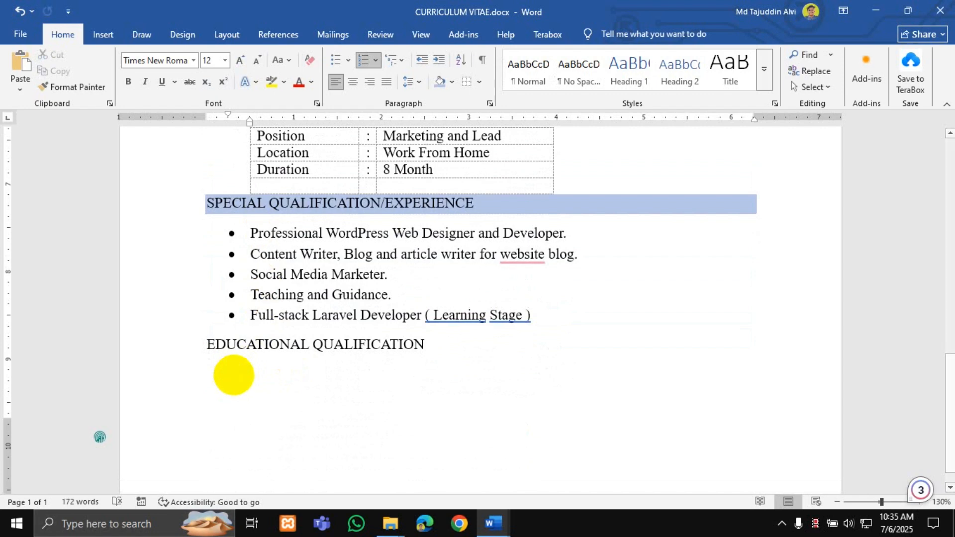
key(ctrl+z)
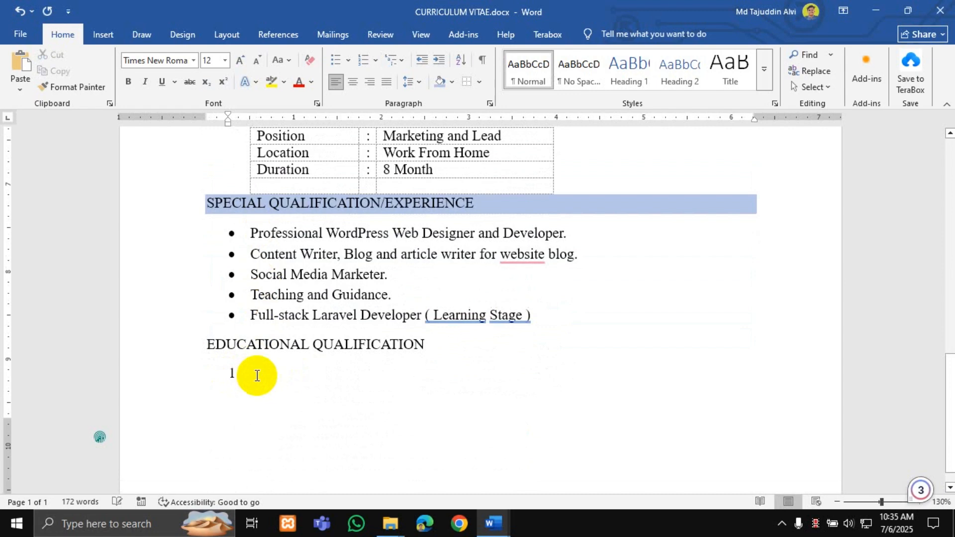
key(ctrl+y)
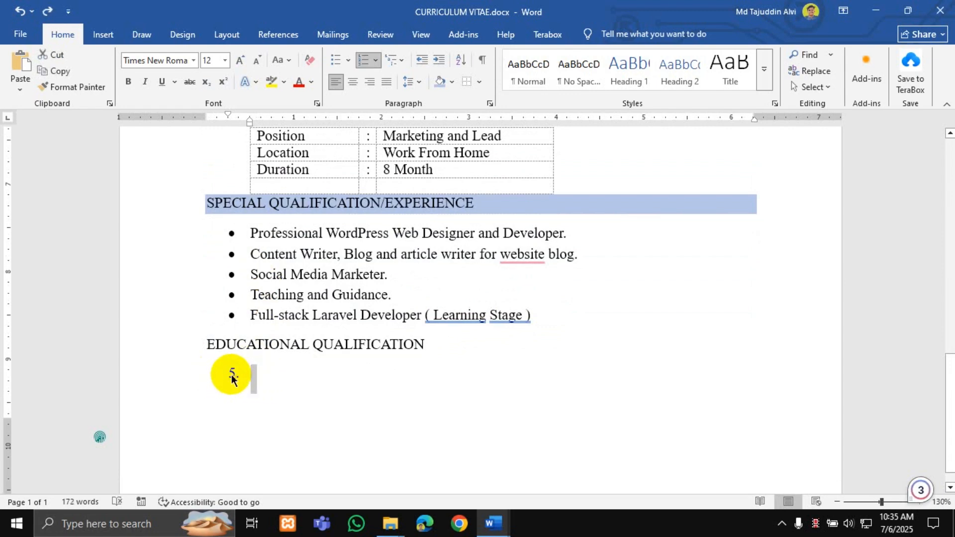
Try the 1. 2. 3. library format on the numbered line under EDUCATIONAL QUALIFICATION and undo the numbering.
scroll(370, 131, up, 1)
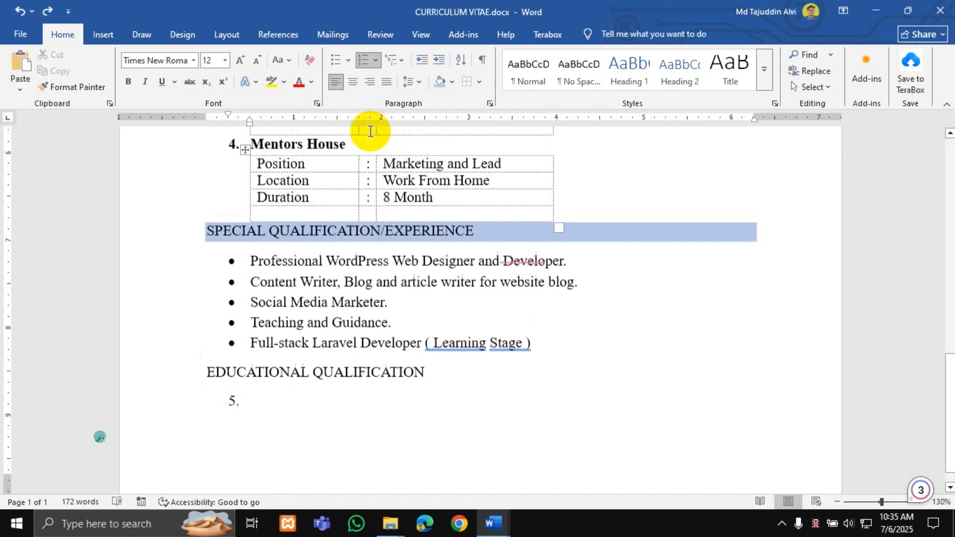
scroll(370, 131, up, 5)
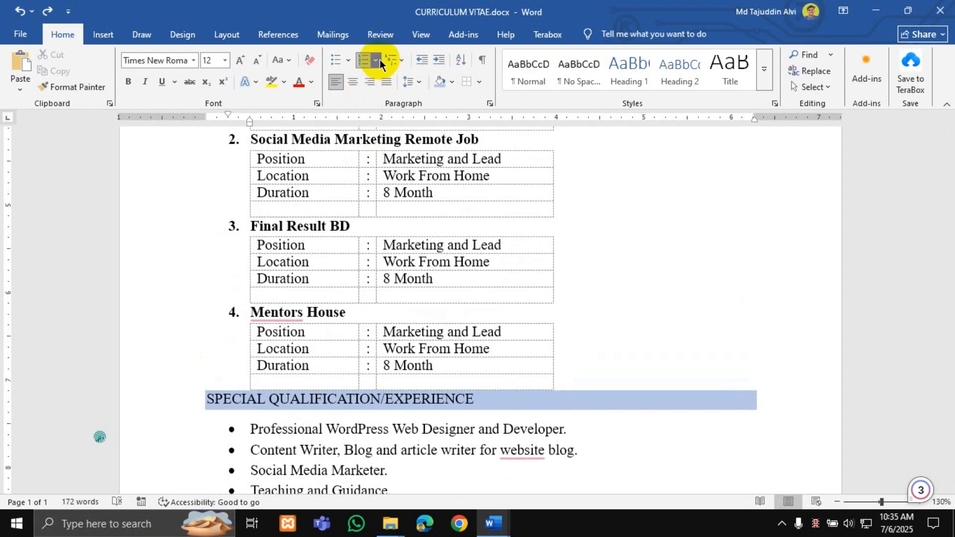
click(377, 59)
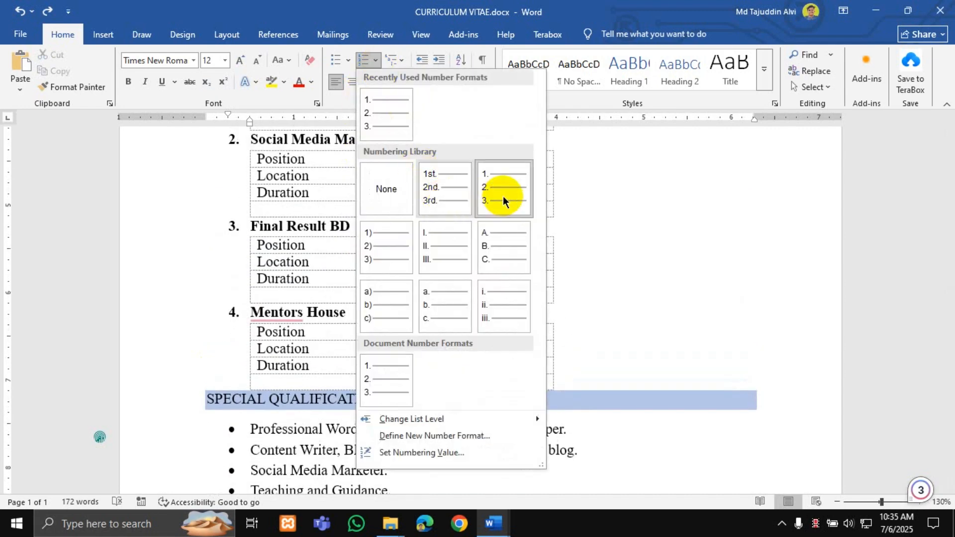
click(503, 196)
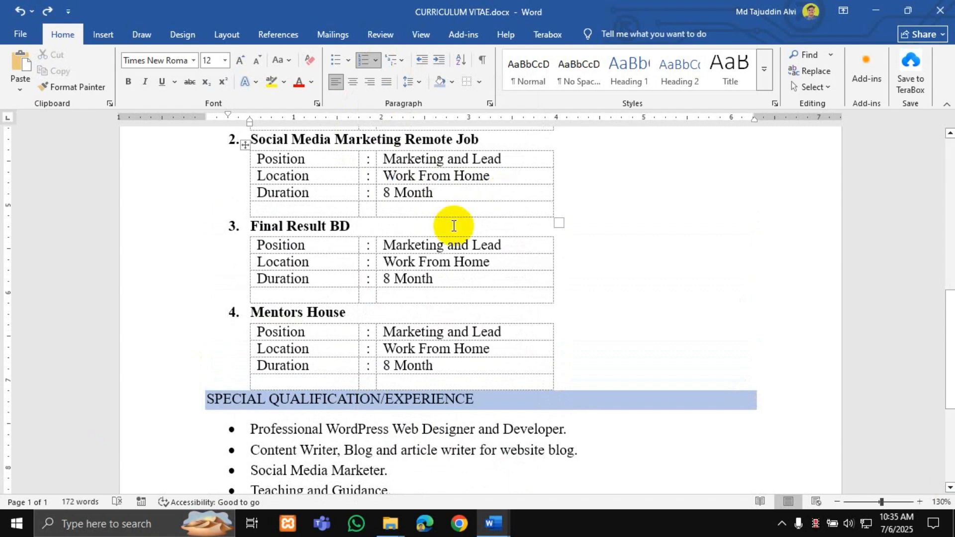
scroll(347, 234, down, 6)
scroll(348, 277, up, 5)
scroll(349, 291, down, 6)
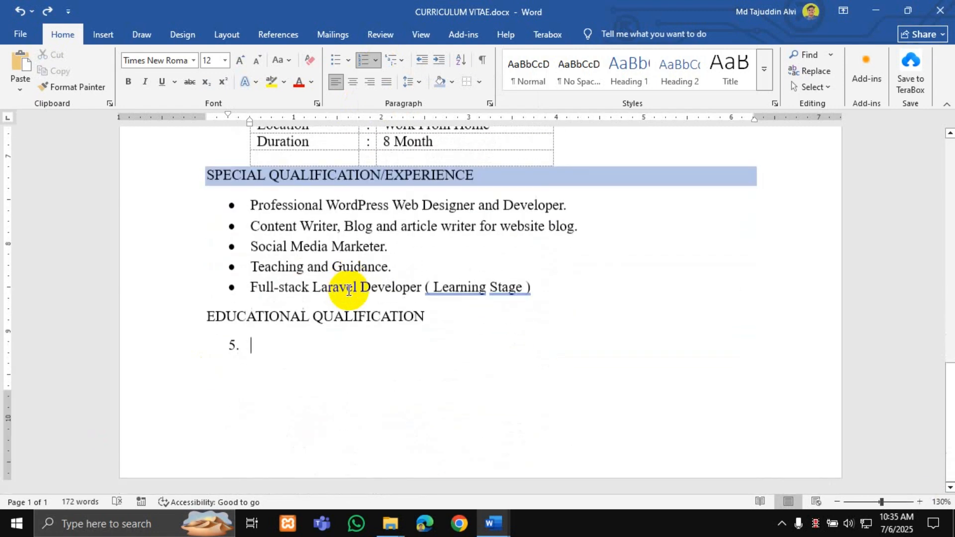
key(ctrl+z)
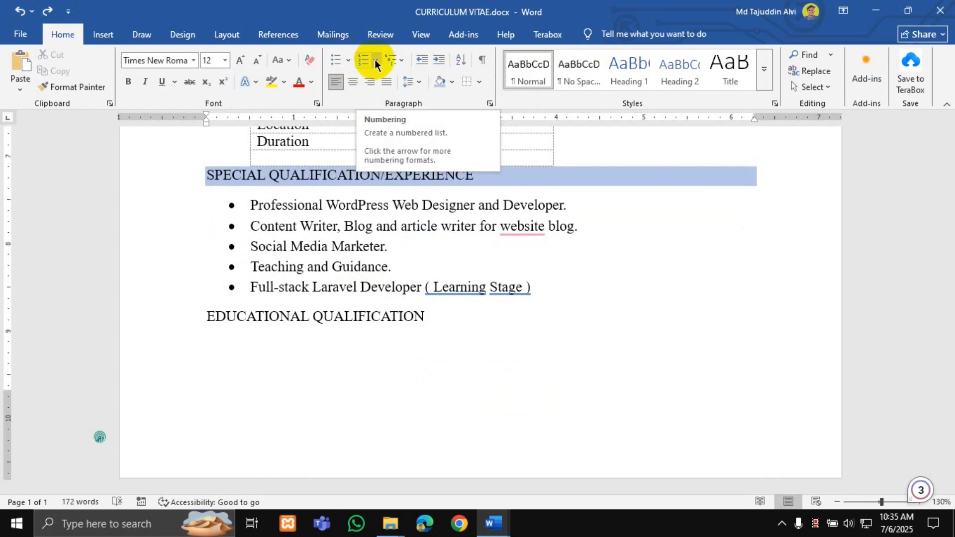
Examine the page layout of the qualification sections in the existing job CV and return to CURRICULUM VITAE.docx.
scroll(353, 224, up, 3)
click(343, 233)
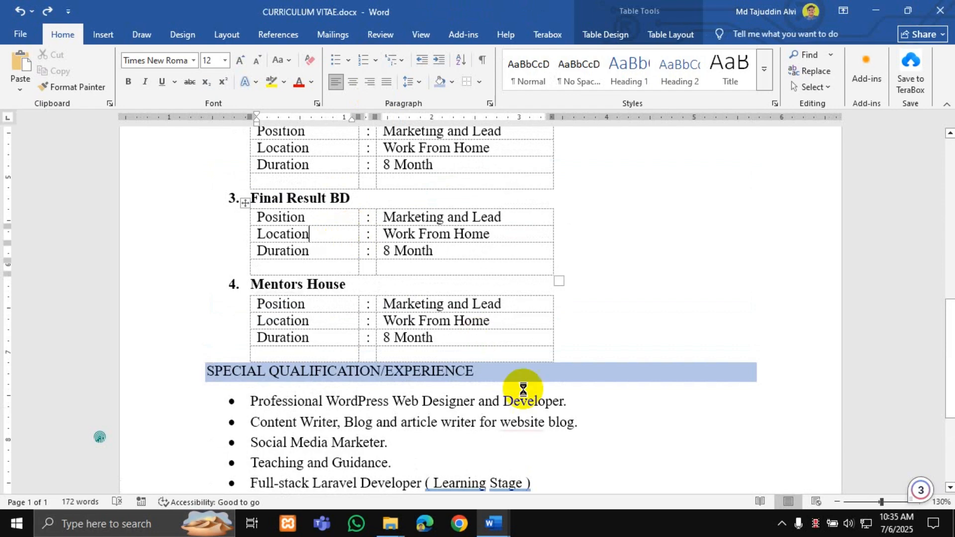
click(492, 524)
click(535, 464)
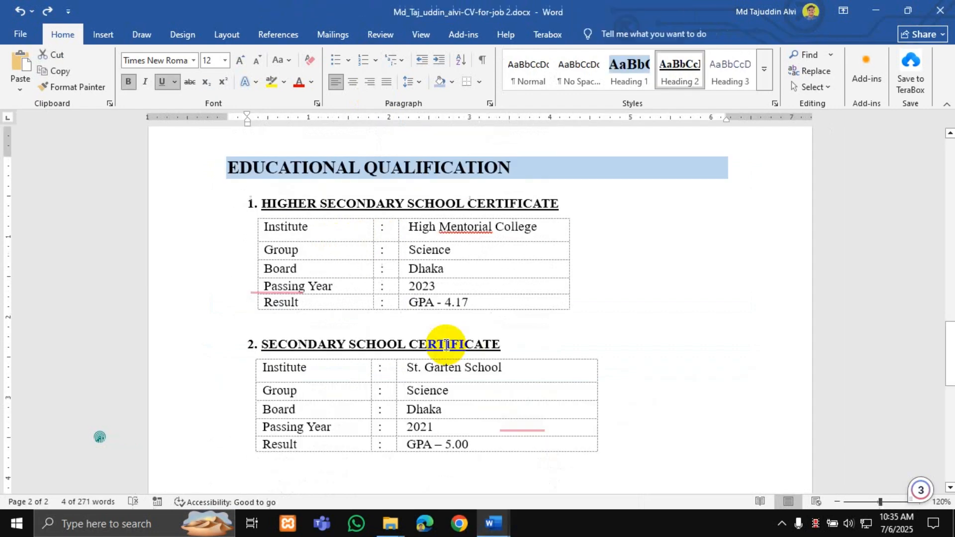
scroll(445, 342, up, 2)
scroll(443, 341, up, 1)
scroll(441, 341, down, 8)
scroll(441, 341, up, 6)
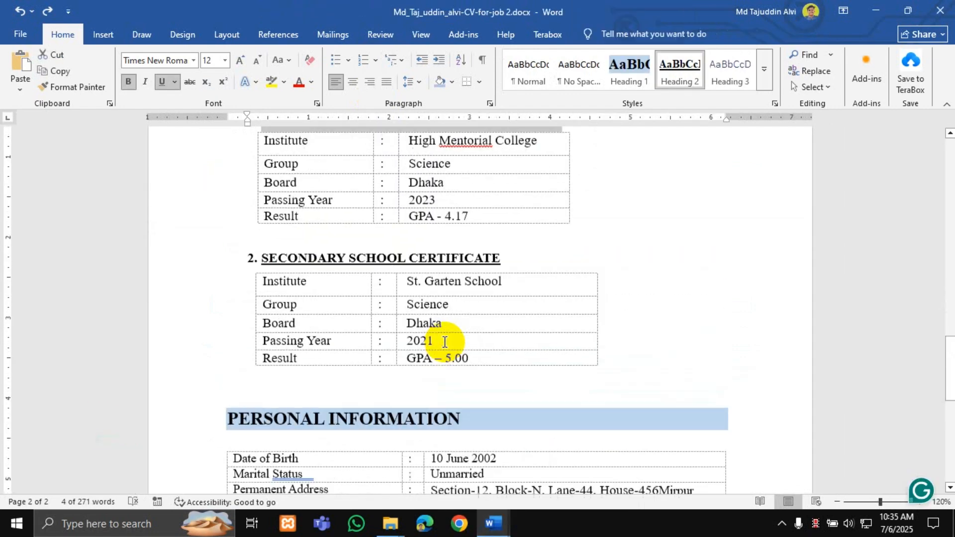
scroll(283, 306, up, 6)
scroll(473, 335, down, 5)
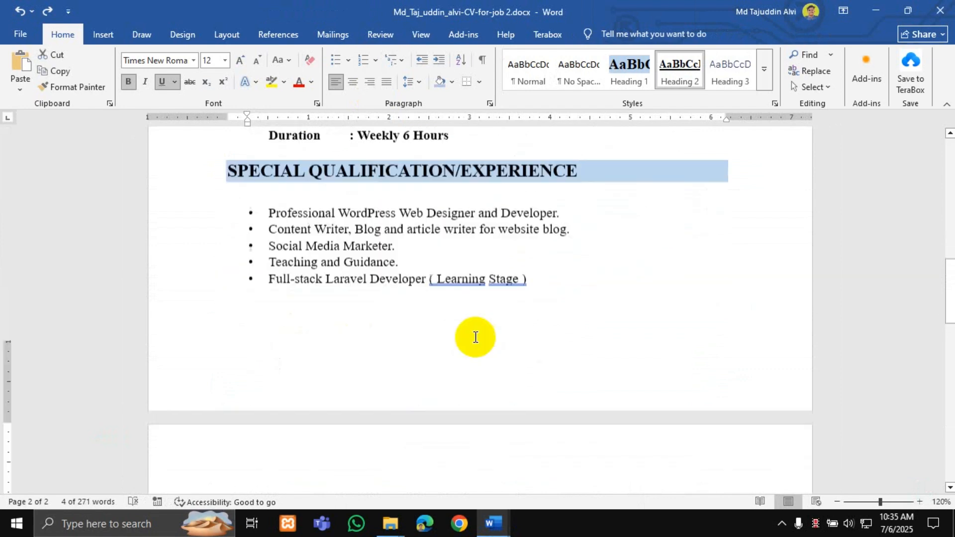
click(513, 529)
click(449, 469)
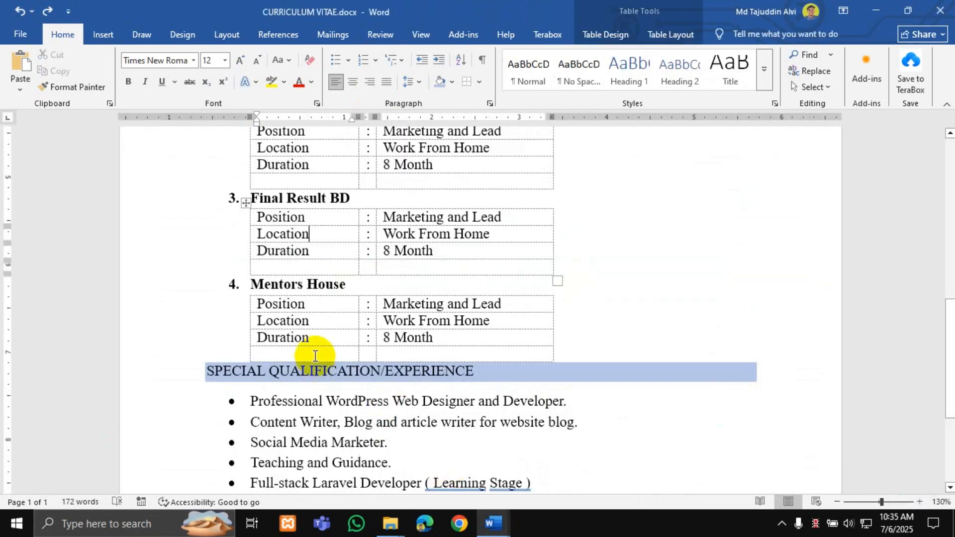
Insert a page break before the EDUCATIONAL QUALIFICATION heading so that it starts on a new second page.
scroll(315, 343, down, 3)
scroll(318, 332, down, 1)
click(288, 336)
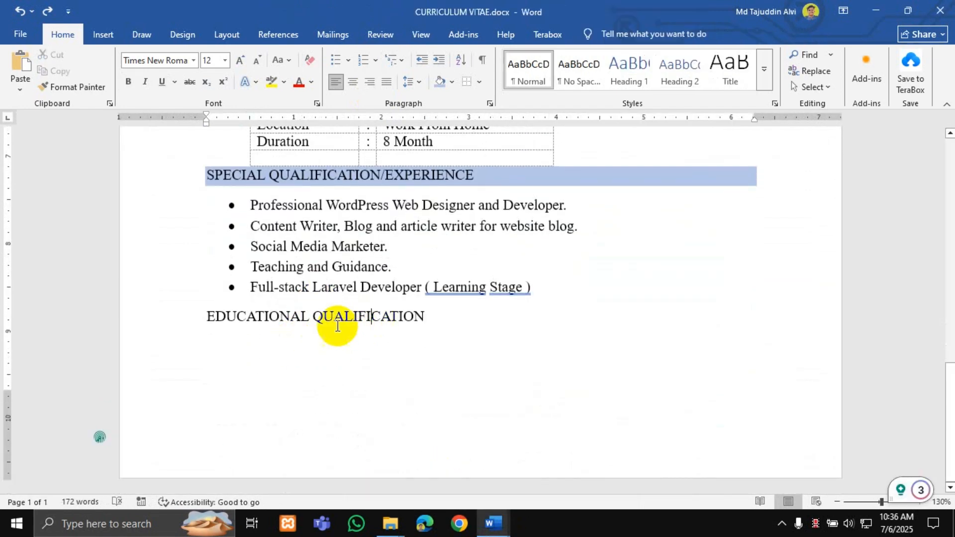
click(100, 37)
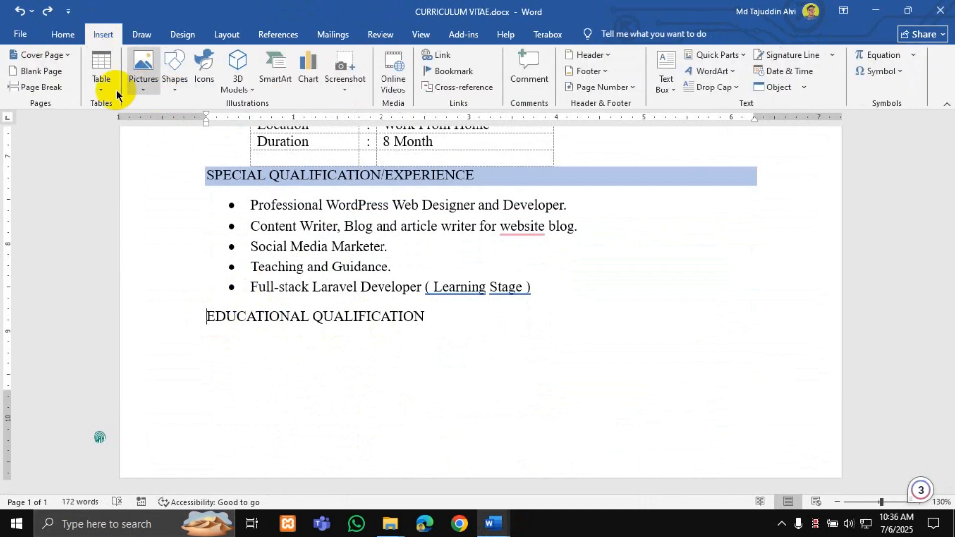
click(38, 74)
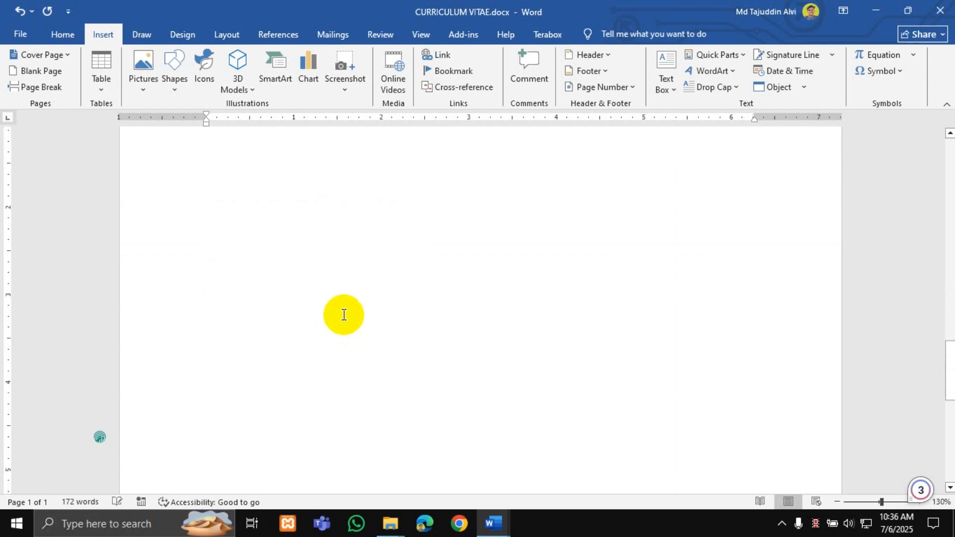
key(ctrl+z)
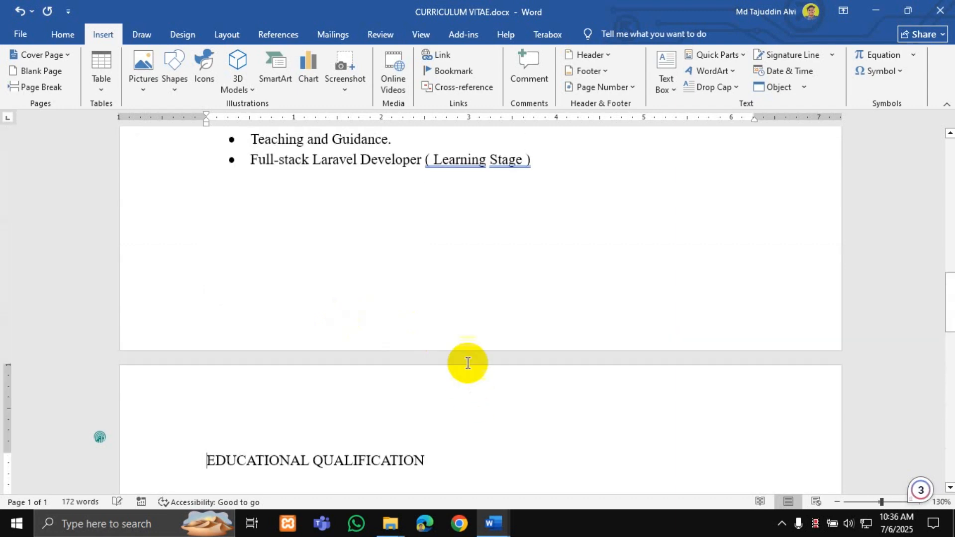
Start a new line under the EDUCATIONAL QUALIFICATION heading on the second page and try numbering it.
click(431, 284)
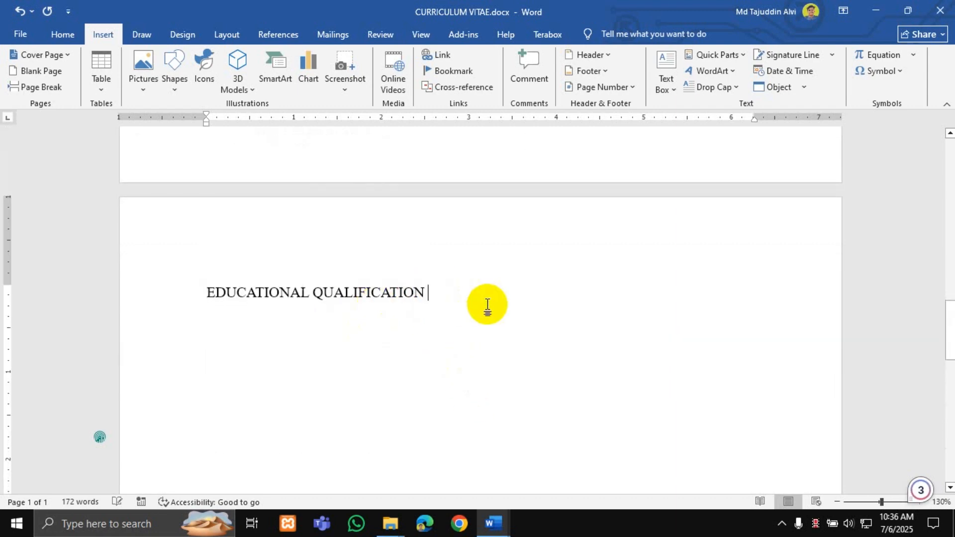
key(Return)
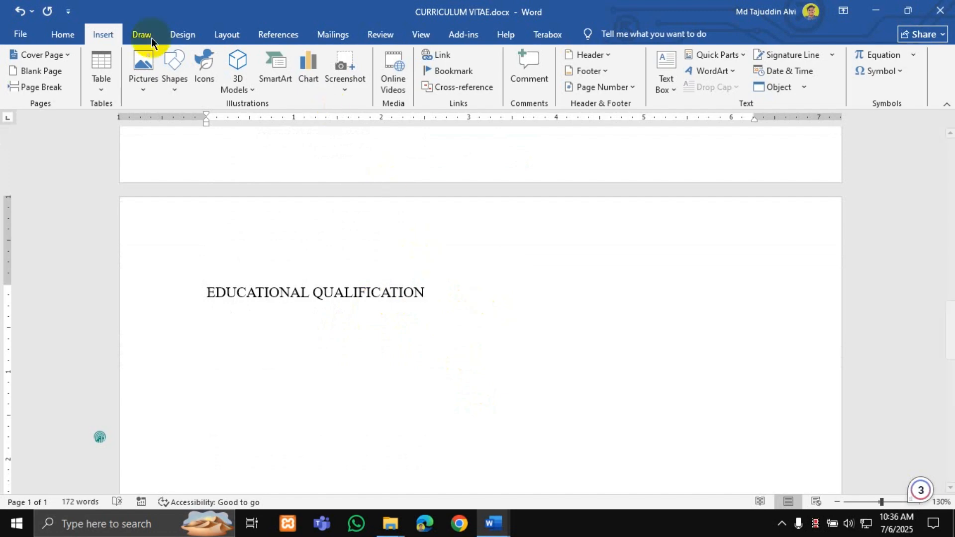
click(61, 34)
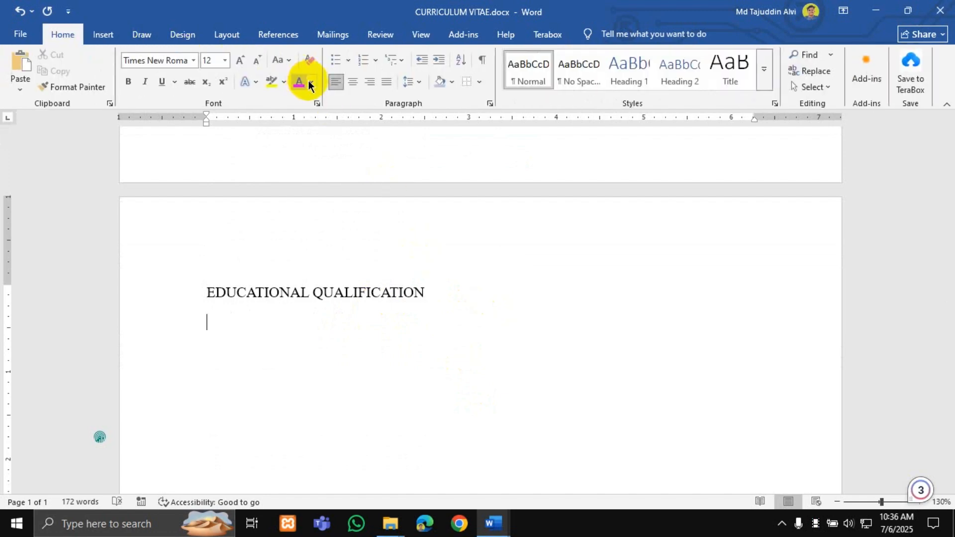
click(363, 60)
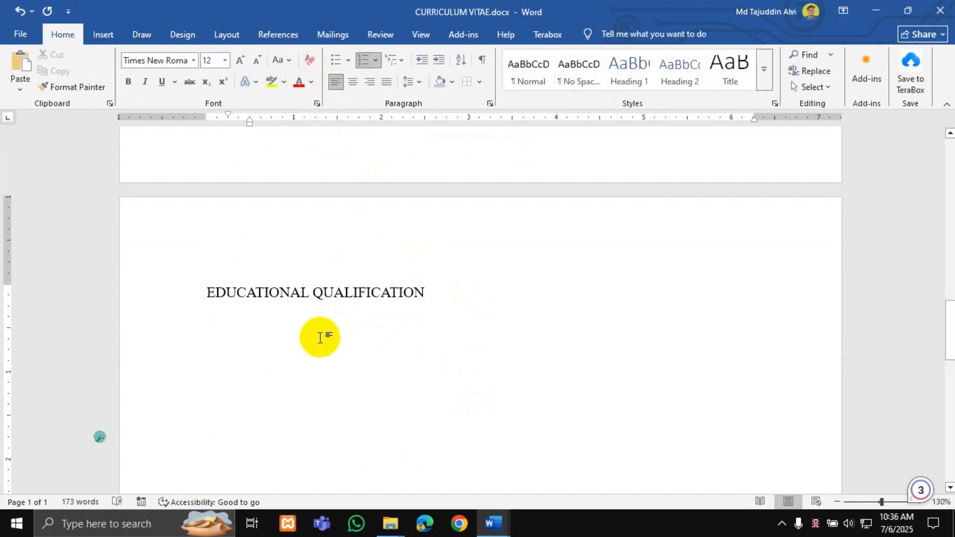
click(368, 61)
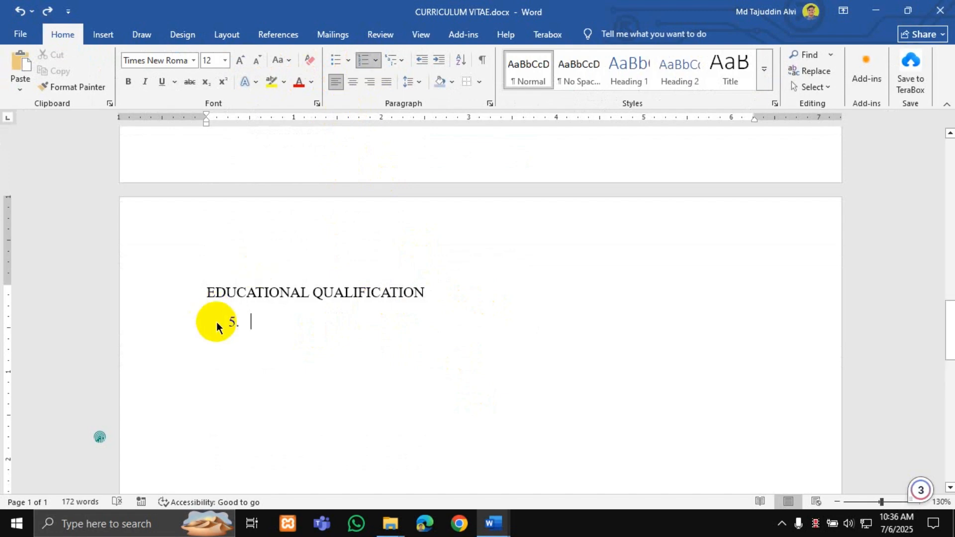
click(222, 323)
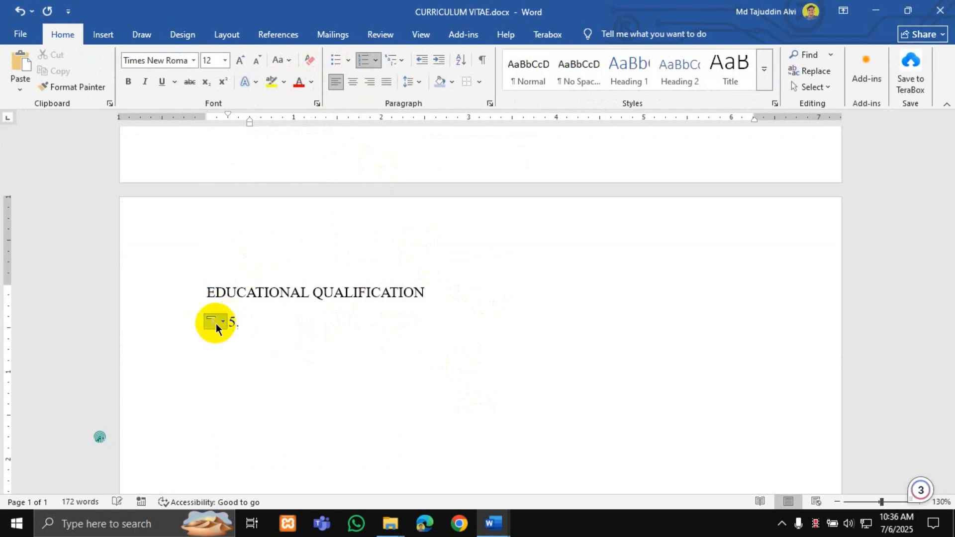
click(266, 339)
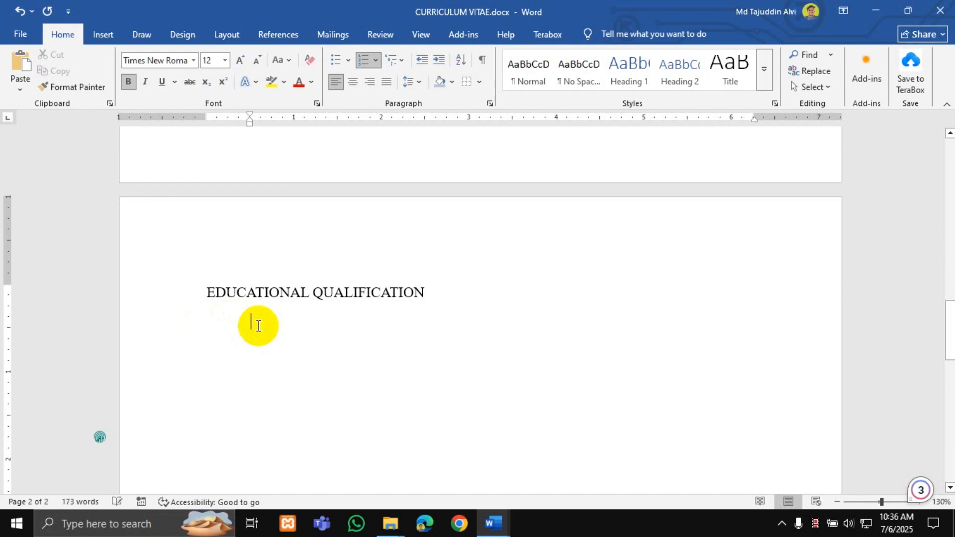
Apply bold numbering starting at 1 to the line and paste "HIGHER SECONDARY SCHOOL CERTIFICATE" there as text only.
key(BackSpace)
key(ctrl+b)
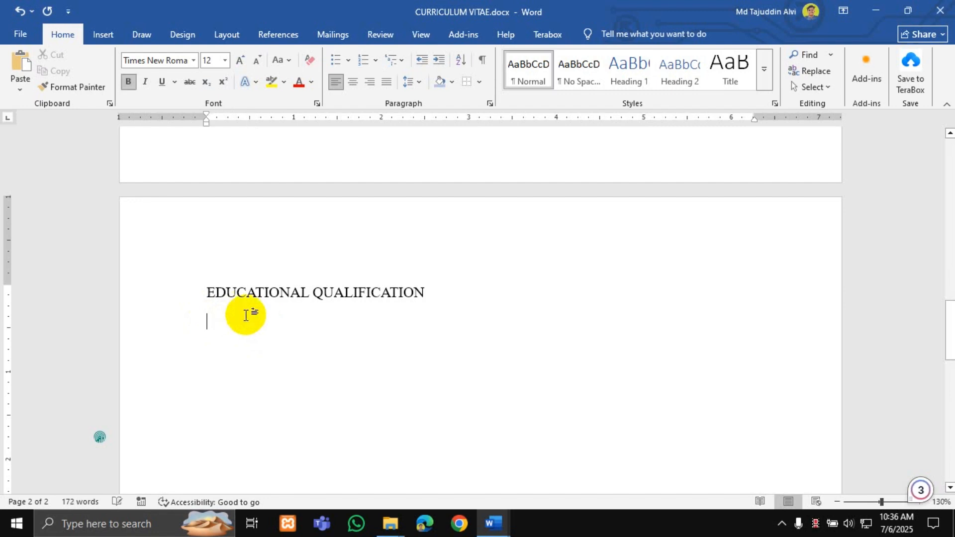
click(363, 60)
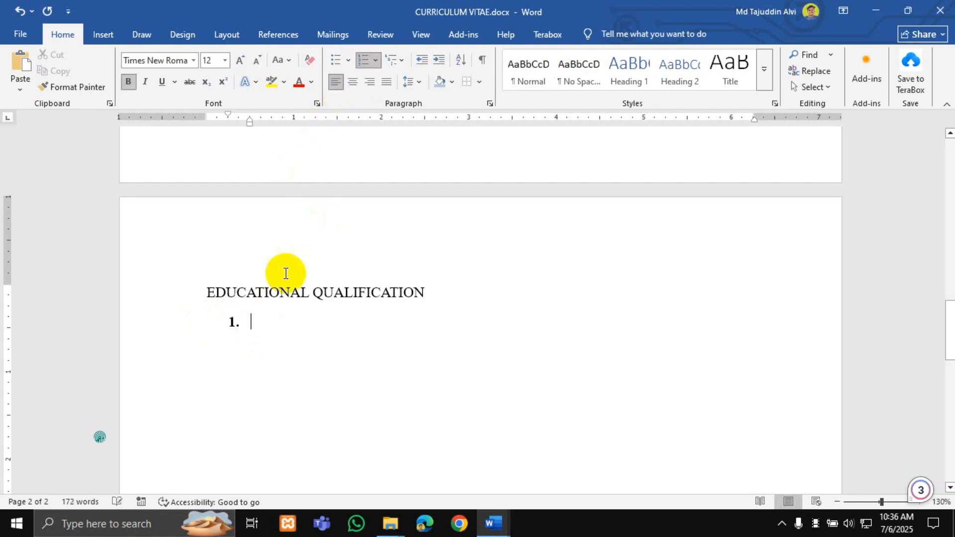
right_click(264, 322)
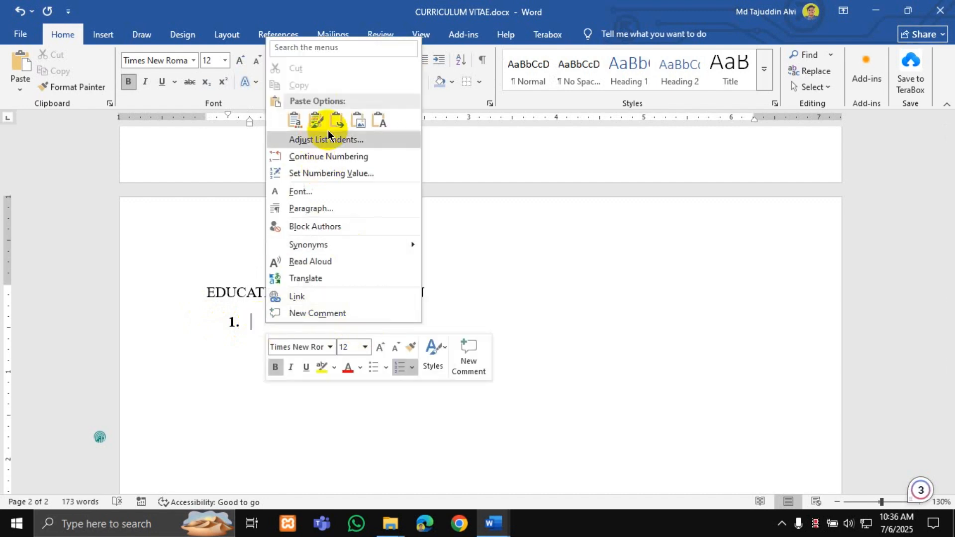
click(379, 120)
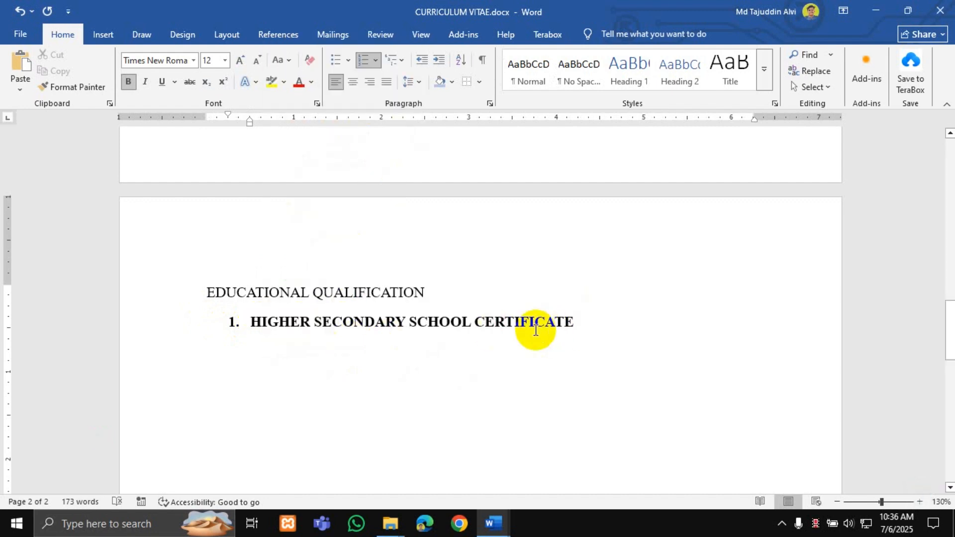
Start a new unnumbered line directly under the HIGHER SECONDARY SCHOOL CERTIFICATE item.
scroll(572, 298, down, 2)
key(Return)
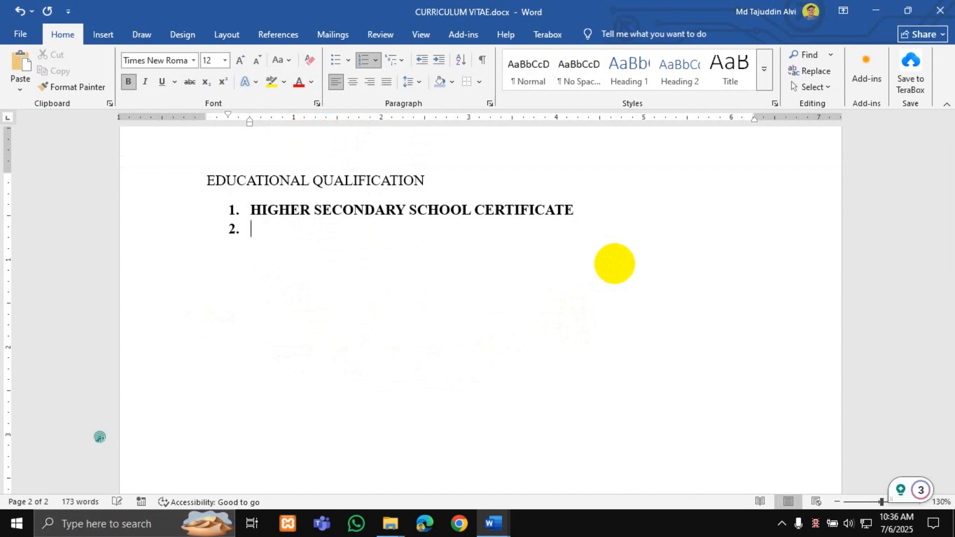
key(BackSpace)
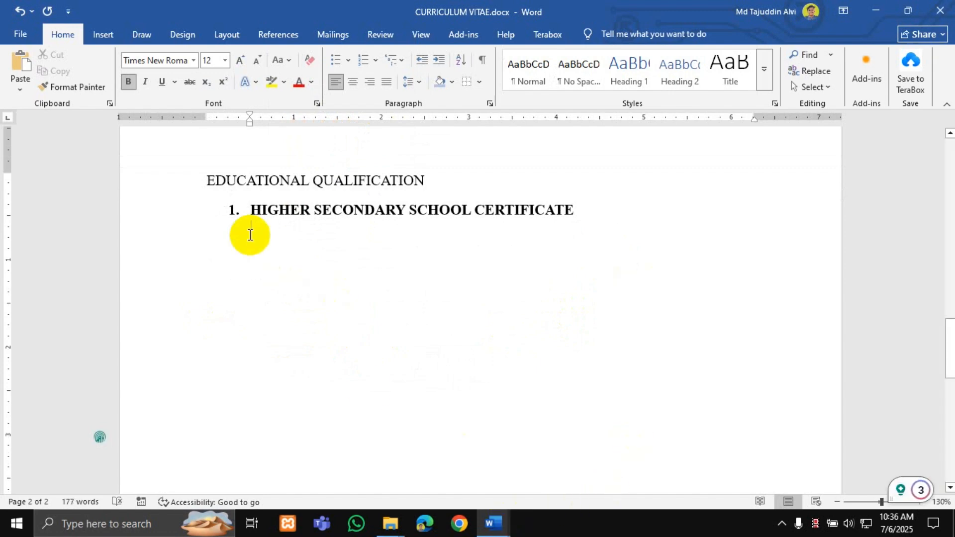
Check the heading style in the existing job CV and underline HIGHER SECONDARY SCHOOL CERTIFICATE in CURRICULUM VITAE.docx to match.
click(494, 523)
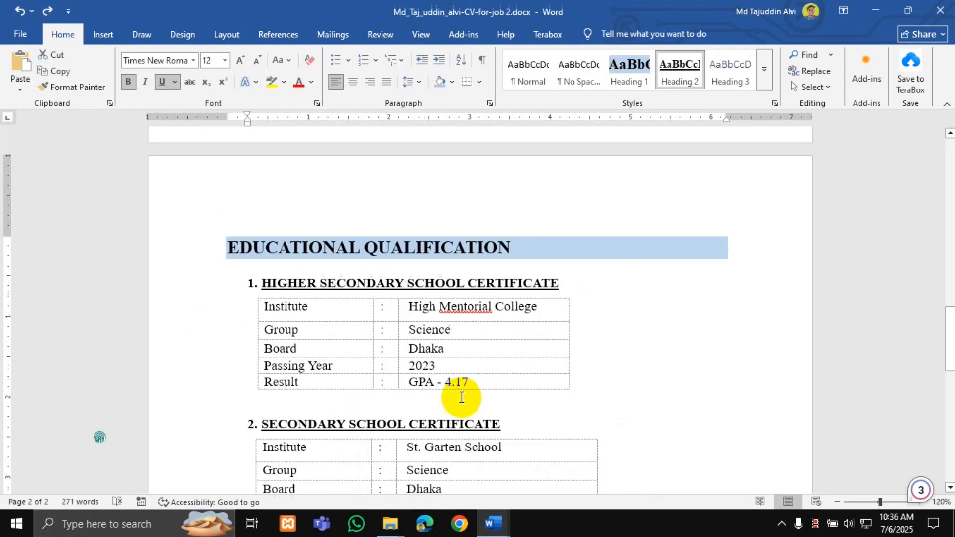
scroll(367, 320, down, 1)
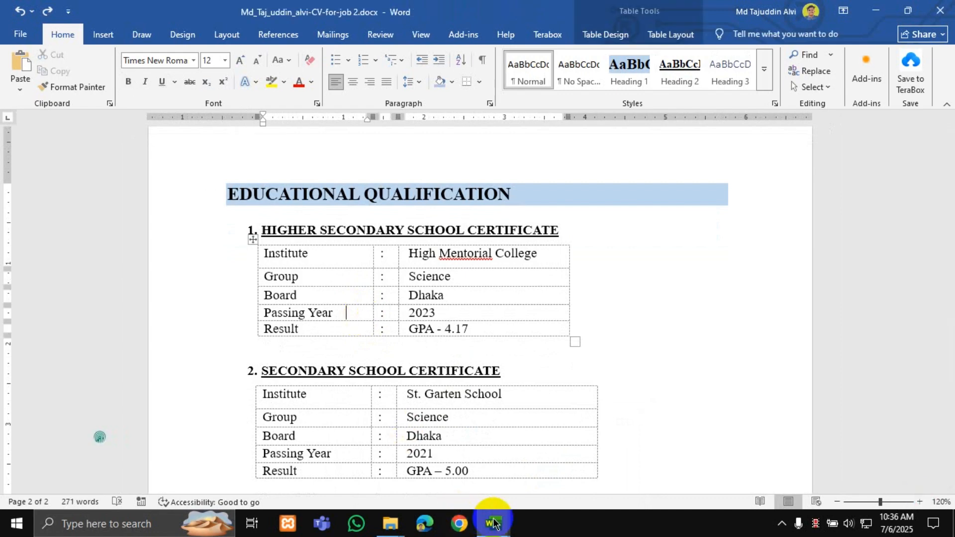
mouse_move(493, 523)
click(442, 448)
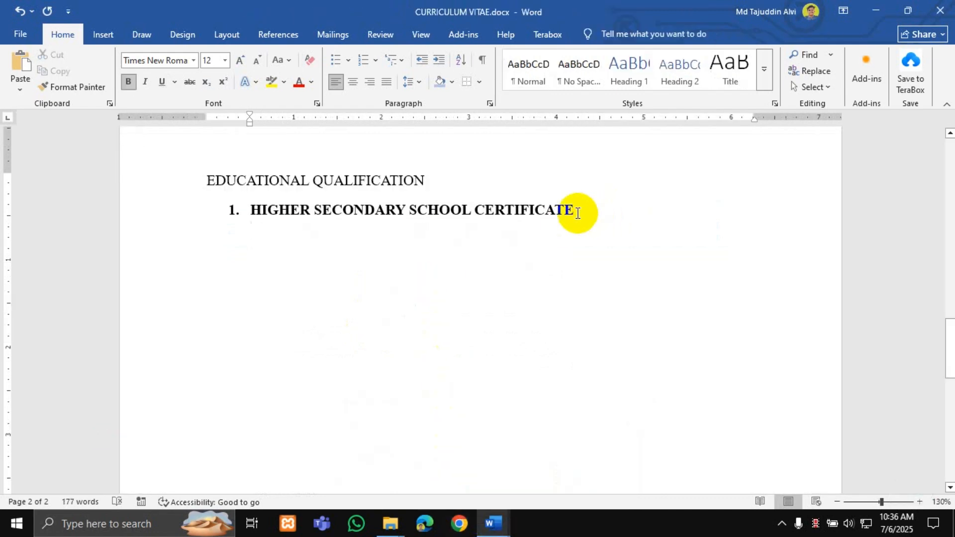
drag(572, 209, 207, 216)
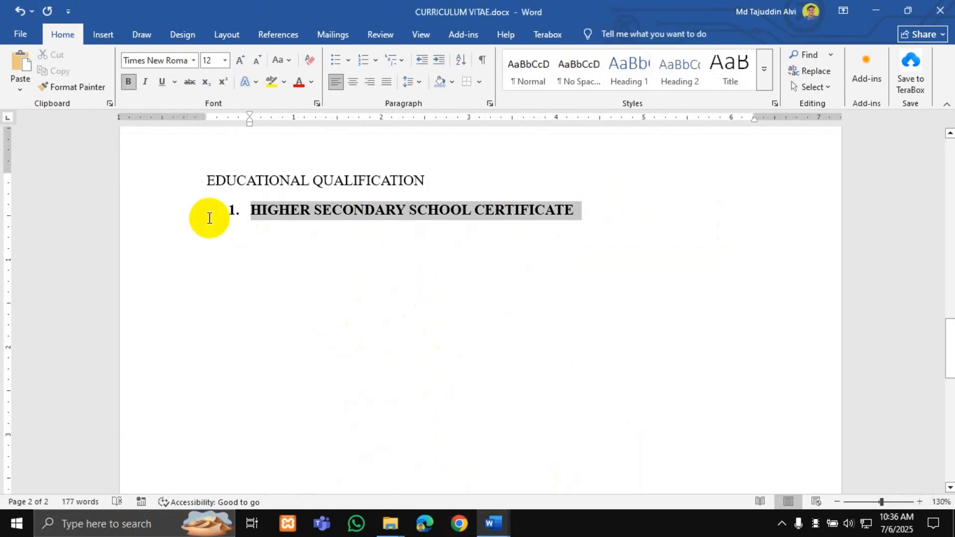
click(162, 82)
click(282, 257)
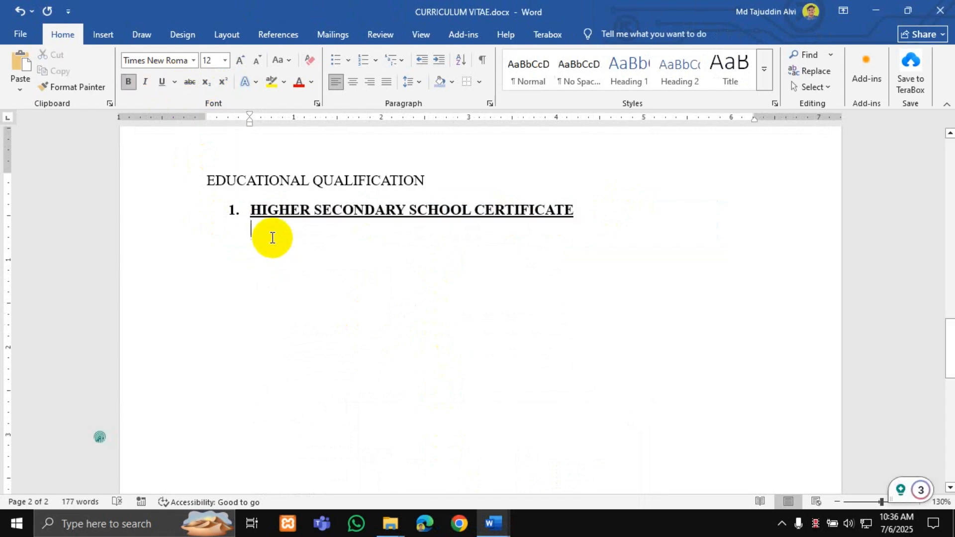
Copy the Higher Secondary School Certificate details table from the existing job CV and paste it under item 1 in CURRICULUM VITAE.docx.
click(528, 531)
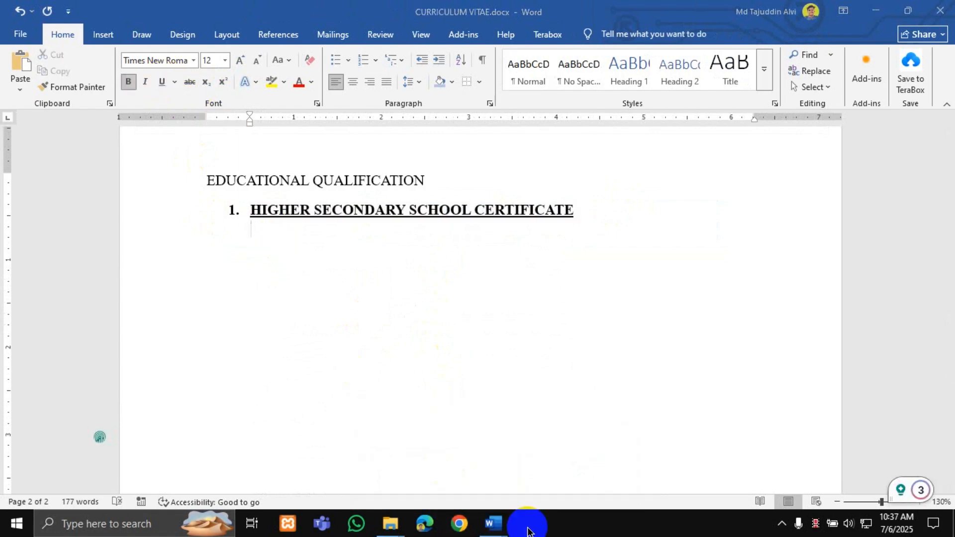
mouse_move(492, 523)
click(559, 449)
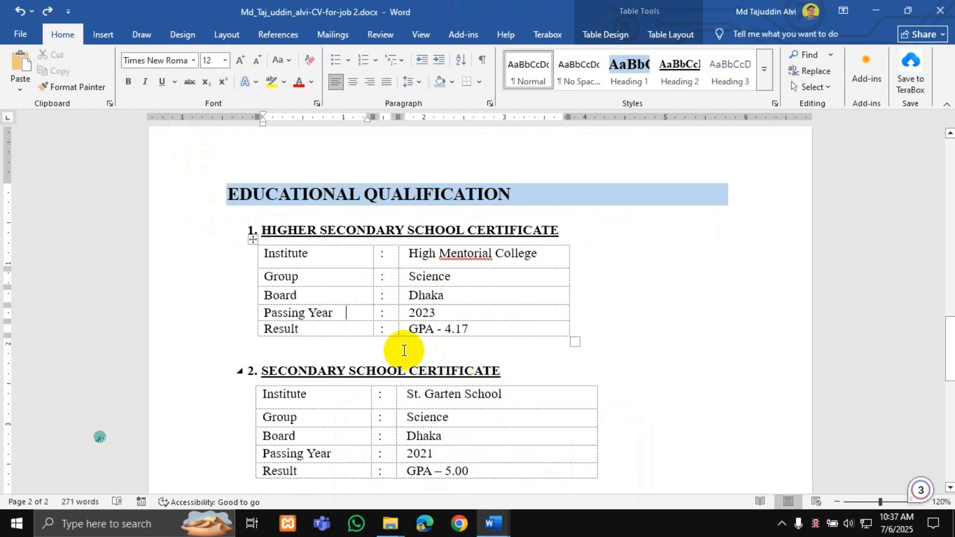
click(254, 239)
key(ctrl+c)
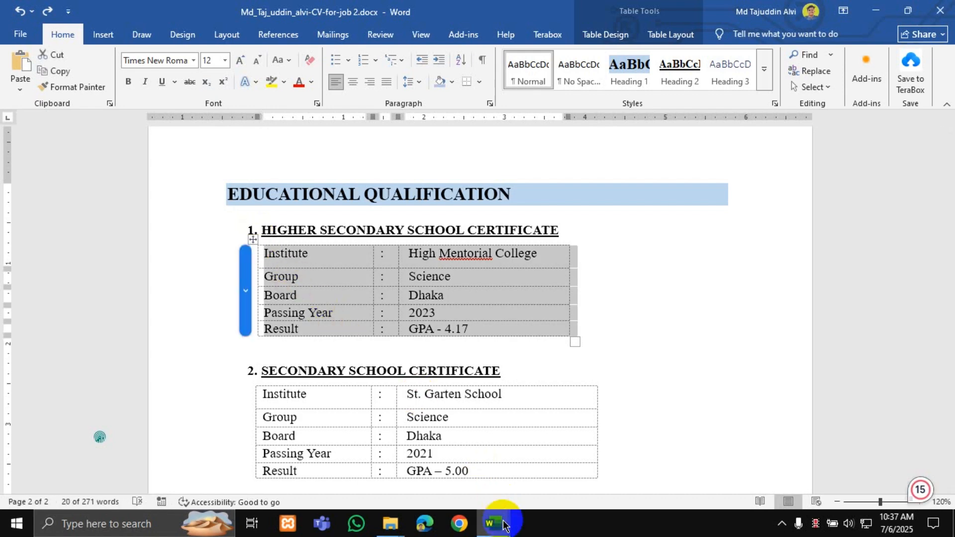
mouse_move(494, 523)
click(470, 485)
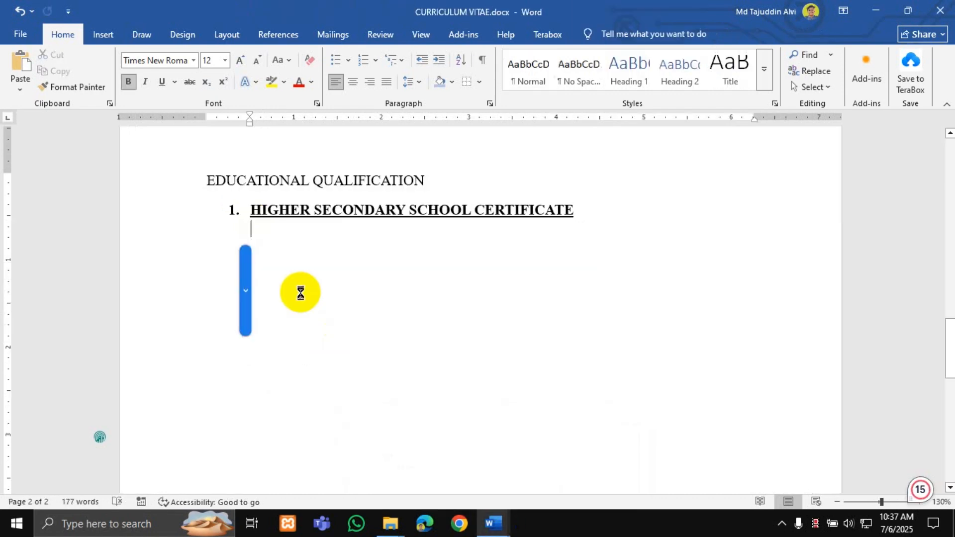
key(ctrl+v)
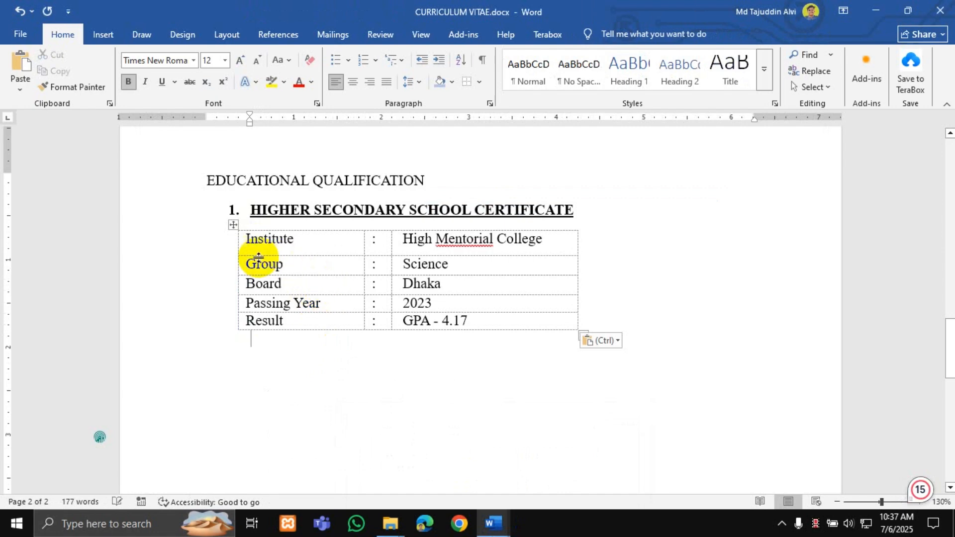
Try to shift the pasted details table slightly to align with the item 1 text, and delete the table.
click(240, 234)
click(247, 224)
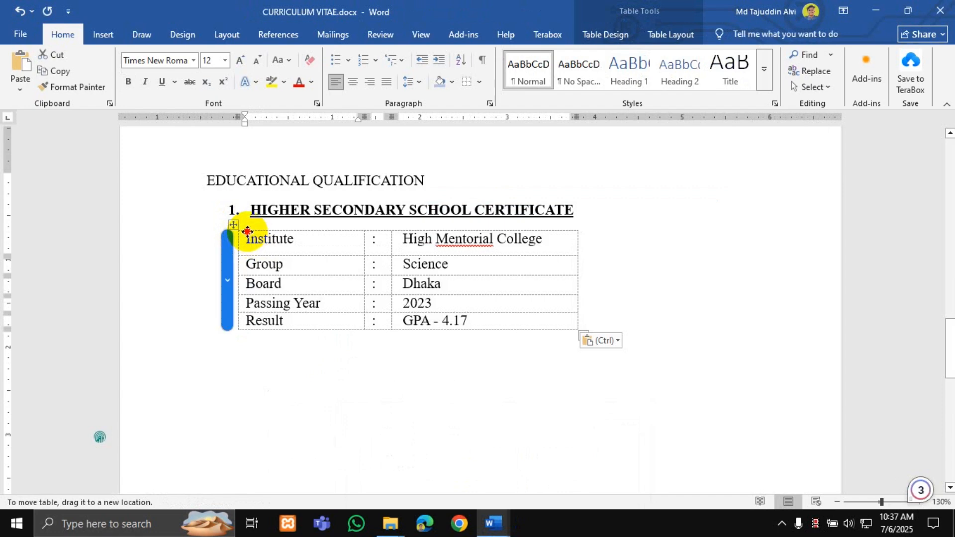
click(224, 227)
drag(233, 225, 249, 225)
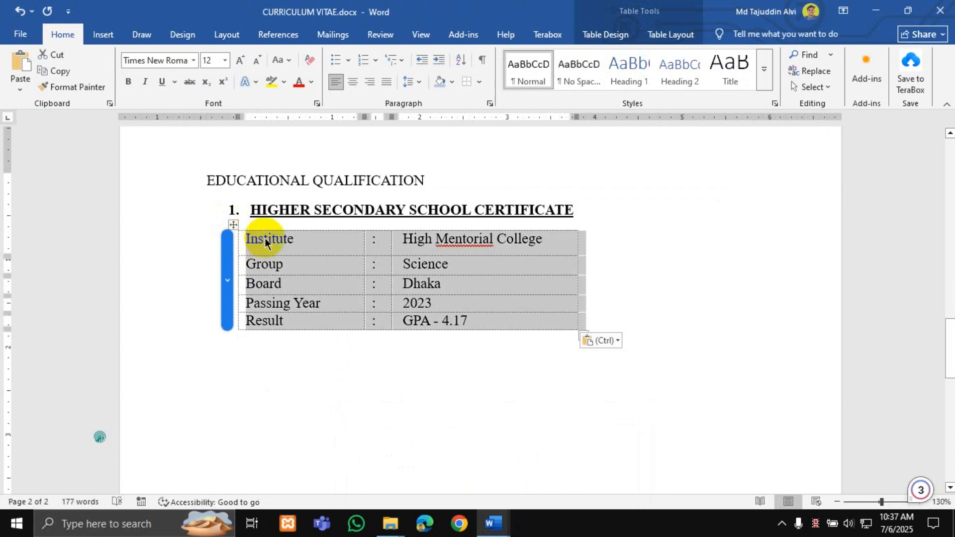
key(BackSpace)
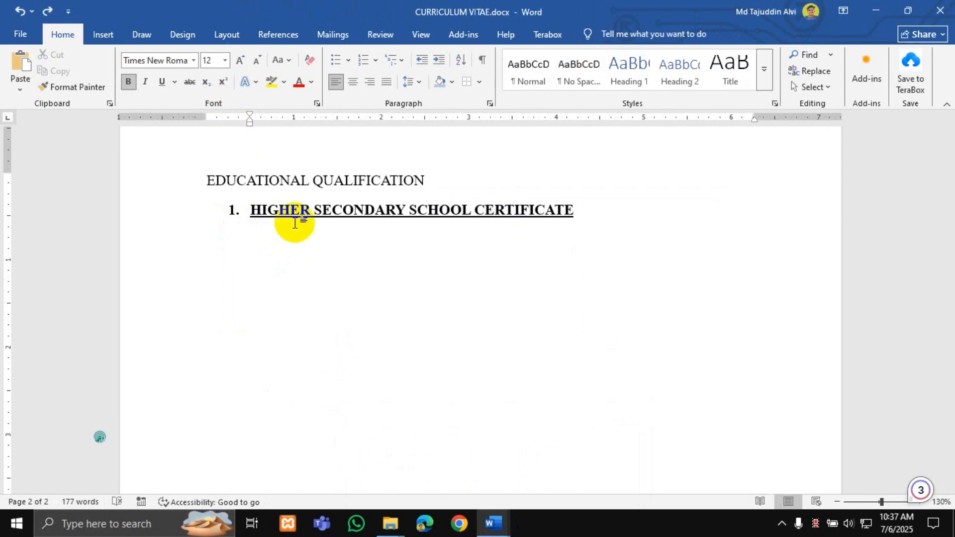
Copy the Higher Secondary School Certificate table from the job CV again and paste it below the item 1 heading.
mouse_move(492, 529)
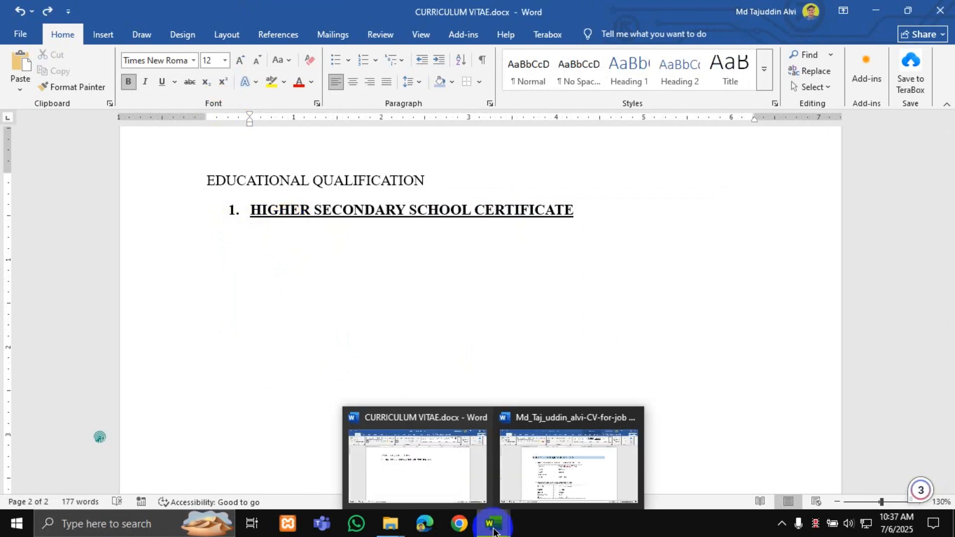
click(561, 464)
click(253, 240)
key(ctrl+c)
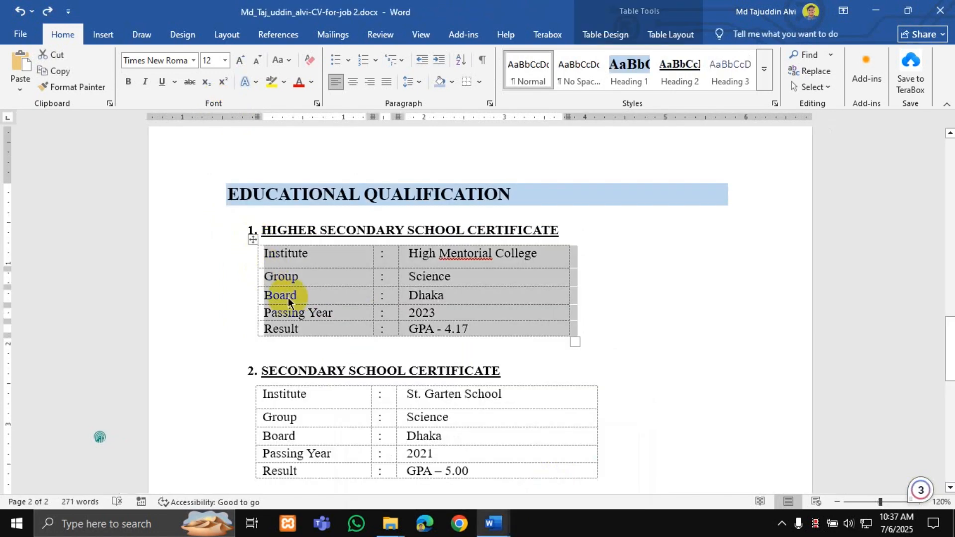
mouse_move(492, 525)
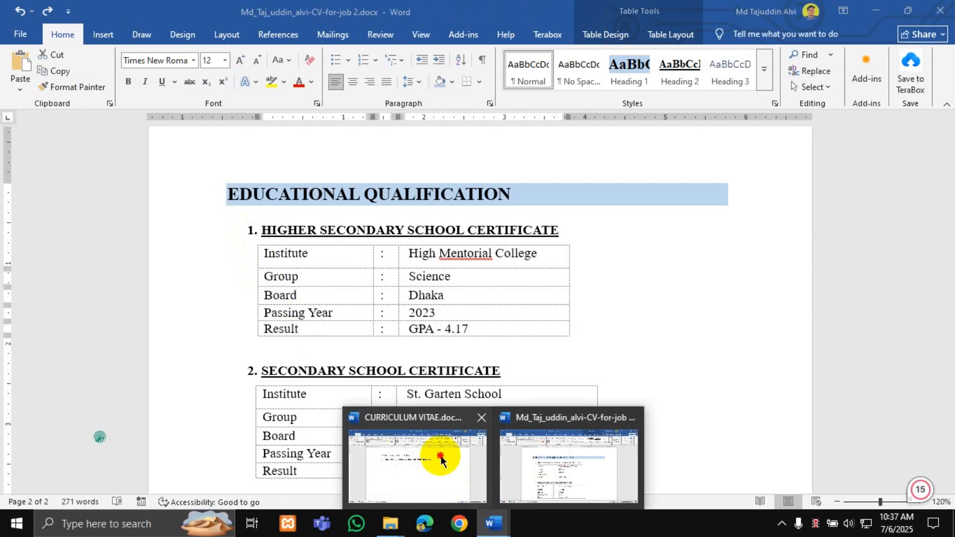
click(439, 458)
key(ctrl+v)
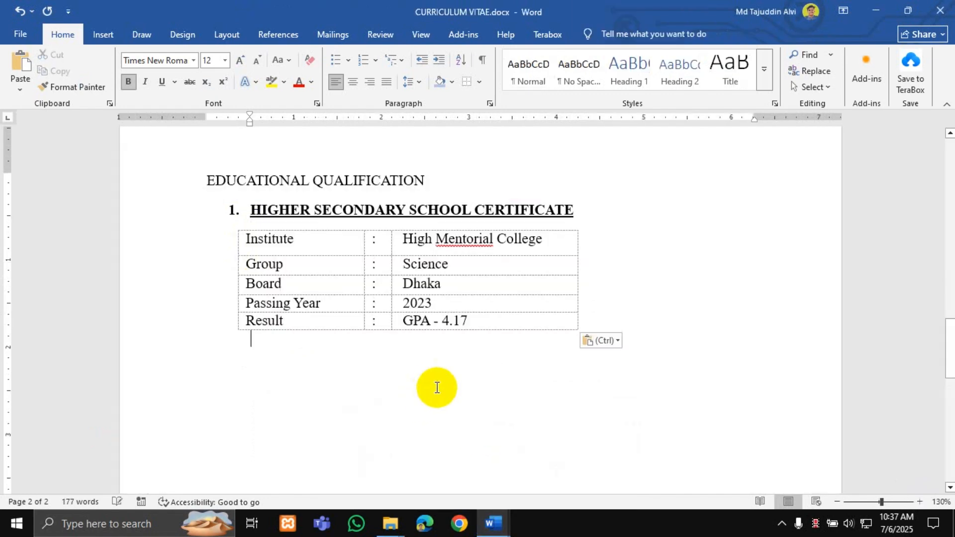
Number the line directly below the pasted table as item 2 of the educational qualifications list.
key(Return)
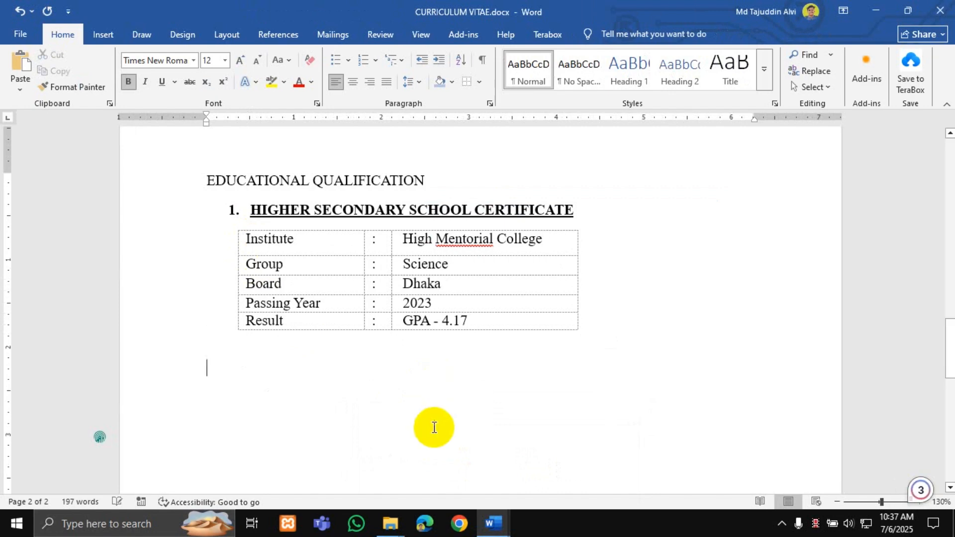
key(BackSpace)
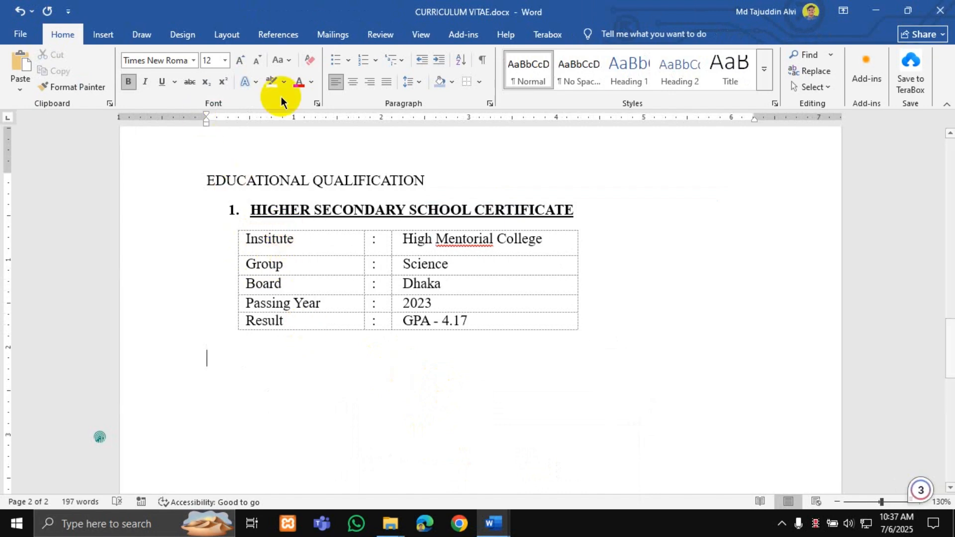
click(364, 63)
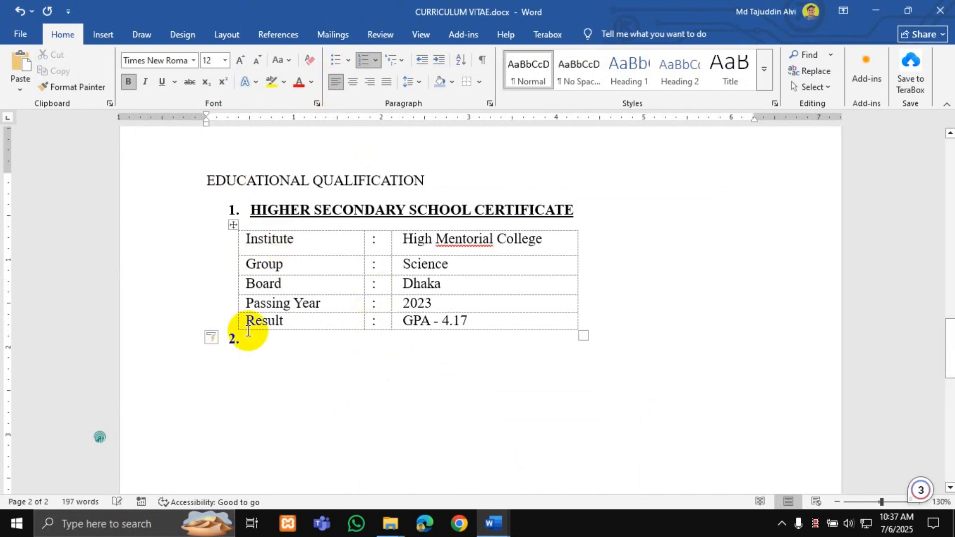
key(BackSpace)
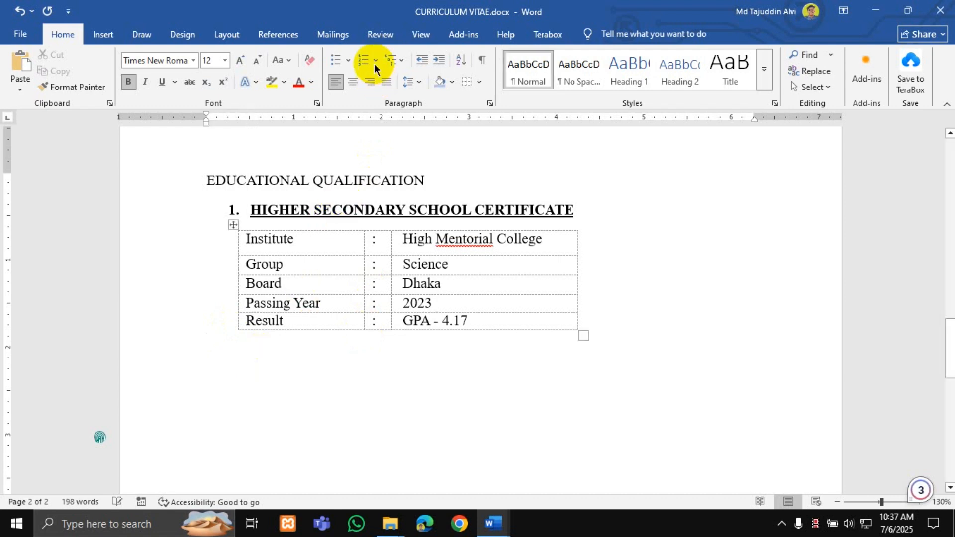
key(ctrl+z)
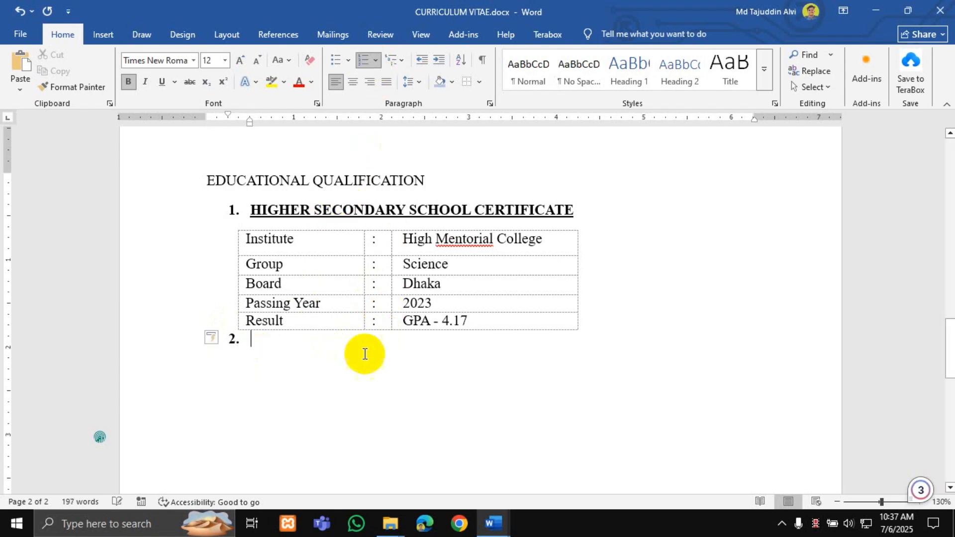
Copy the heading "SECONDARY SCHOOL CERTIFICATE" from the existing job CV and paste it as text only into item 2 of CURRICULUM VITAE.docx.
click(492, 524)
click(491, 517)
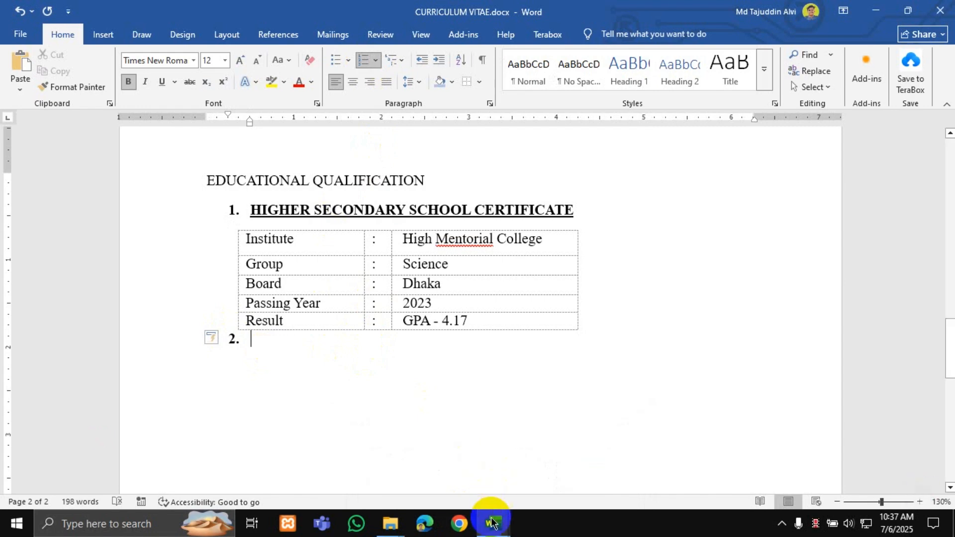
click(491, 520)
click(559, 470)
scroll(437, 348, down, 2)
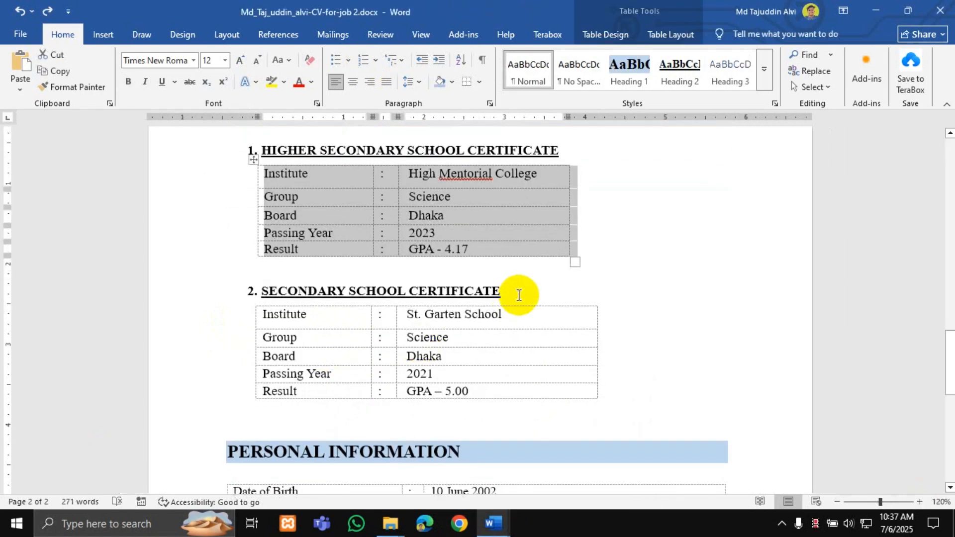
triple_click(269, 293)
key(ctrl+c)
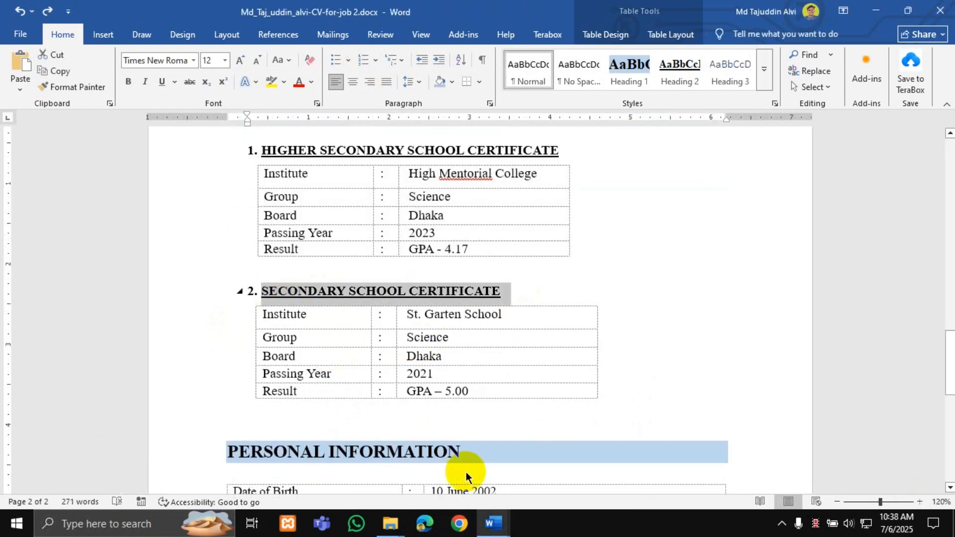
mouse_move(492, 522)
click(398, 408)
click(368, 342)
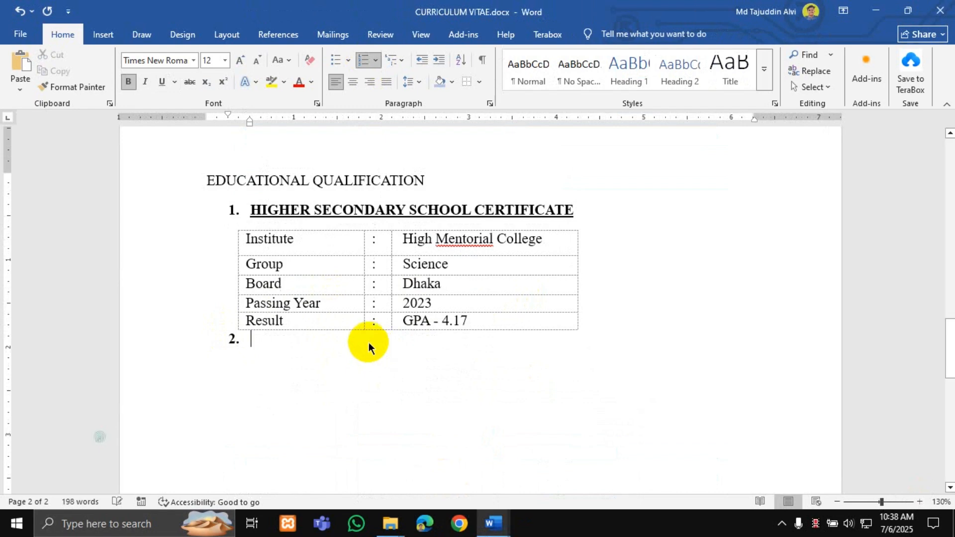
right_click(355, 337)
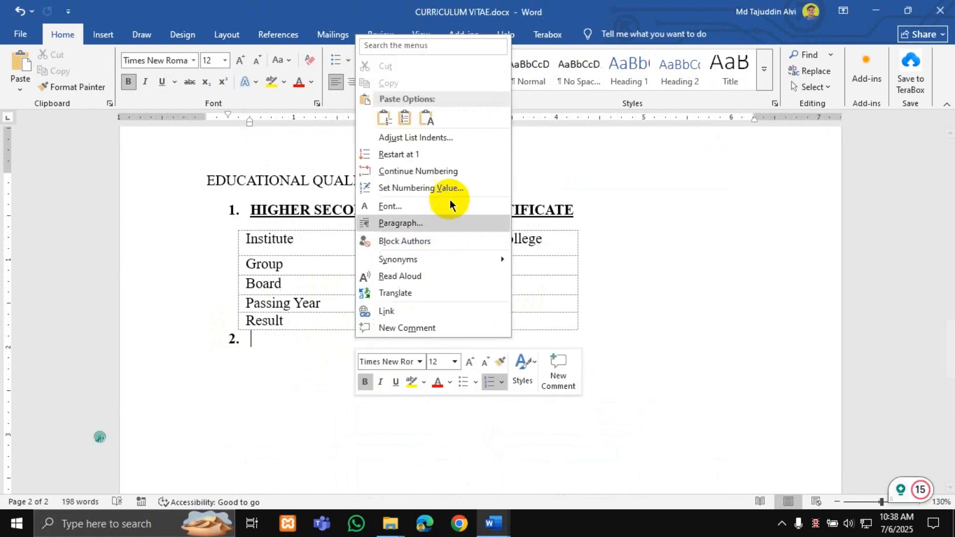
click(436, 124)
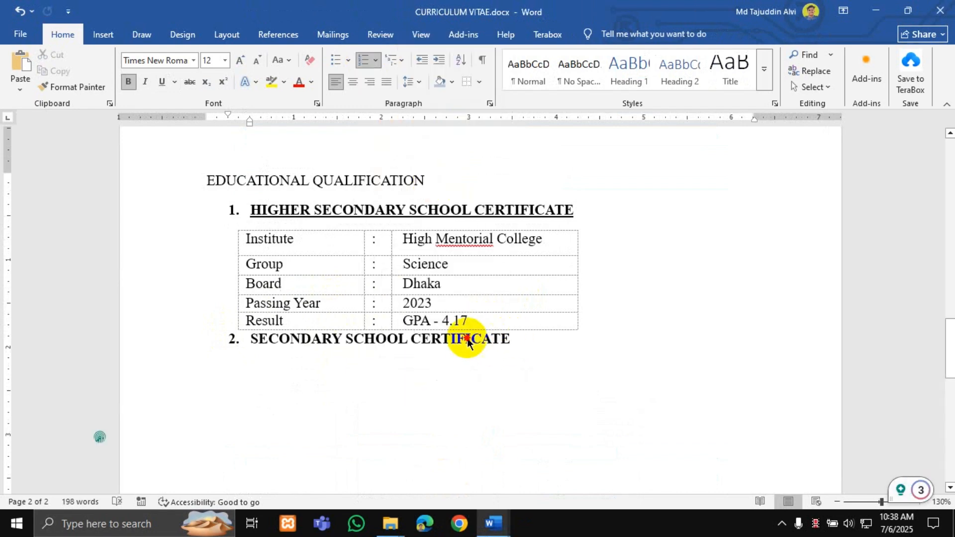
Underline SECONDARY SCHOOL CERTIFICATE and start an unnumbered line beneath it.
drag(514, 339, 257, 341)
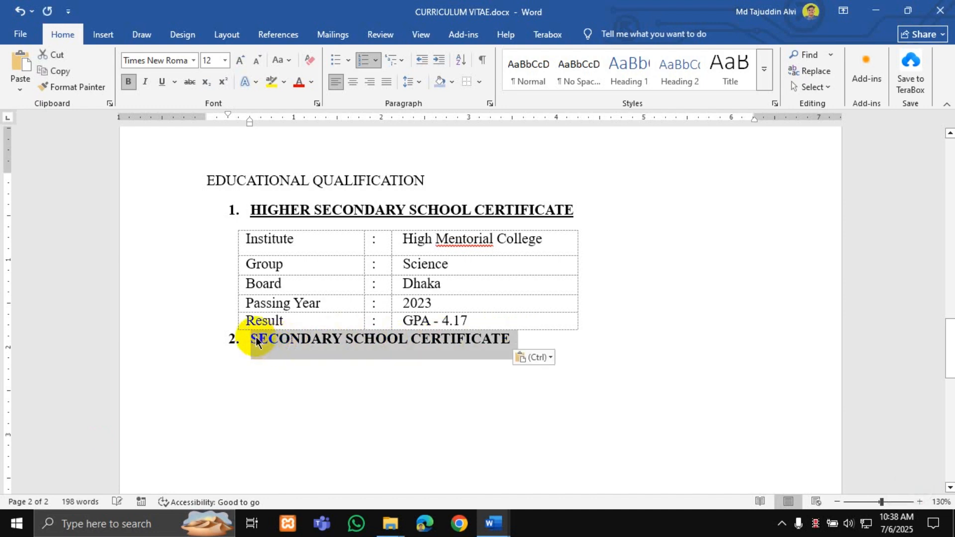
key(ctrl+u)
click(563, 349)
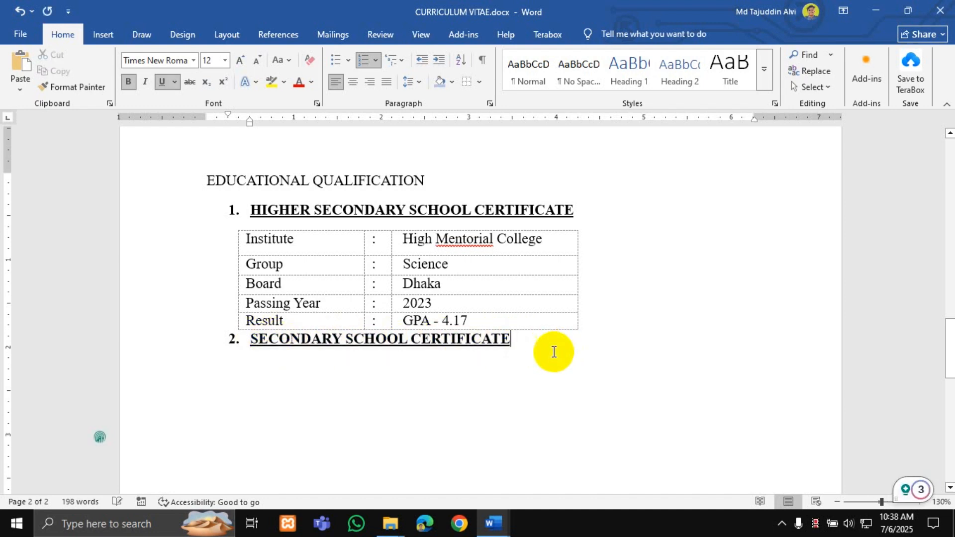
key(Return)
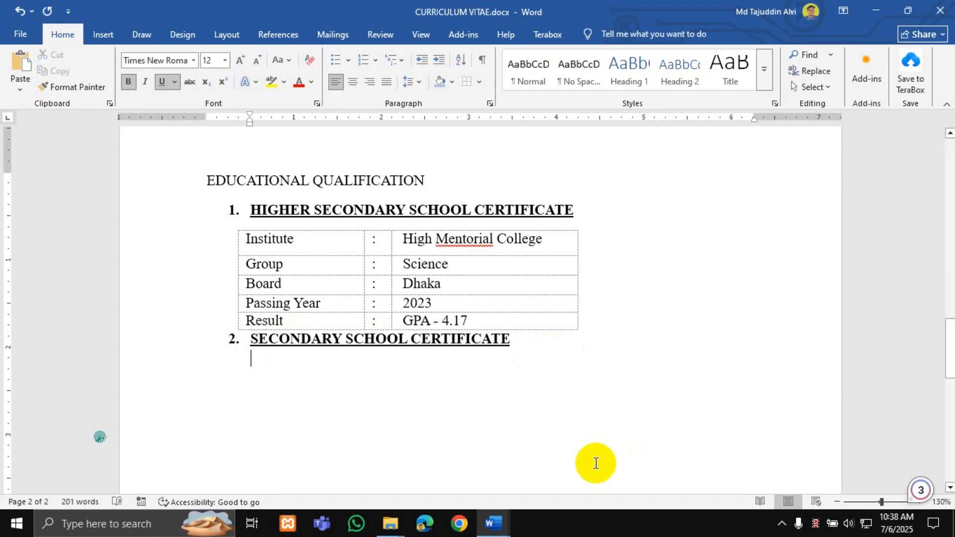
Copy the Secondary School Certificate table from the existing job CV and paste it below the item 2 heading in CURRICULUM VITAE.docx.
mouse_move(499, 518)
click(537, 463)
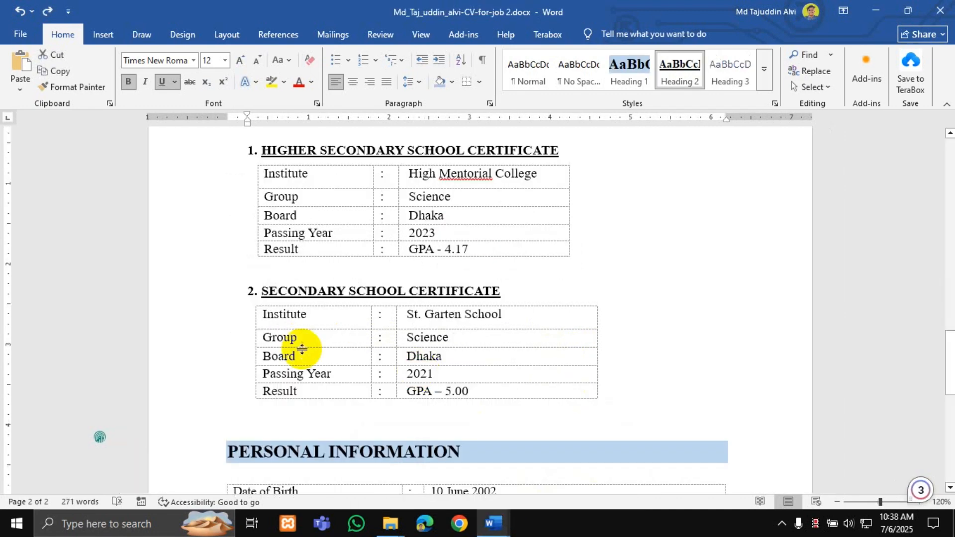
click(219, 294)
shift+click(247, 302)
click(248, 301)
key(ctrl+c)
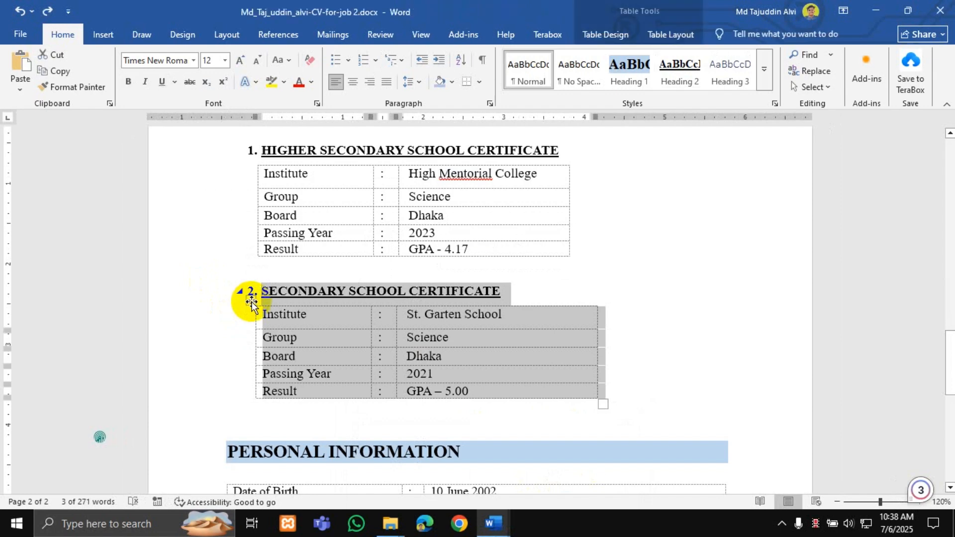
ctrl+scroll(253, 301, up, 6)
ctrl+scroll(256, 303, up, 3)
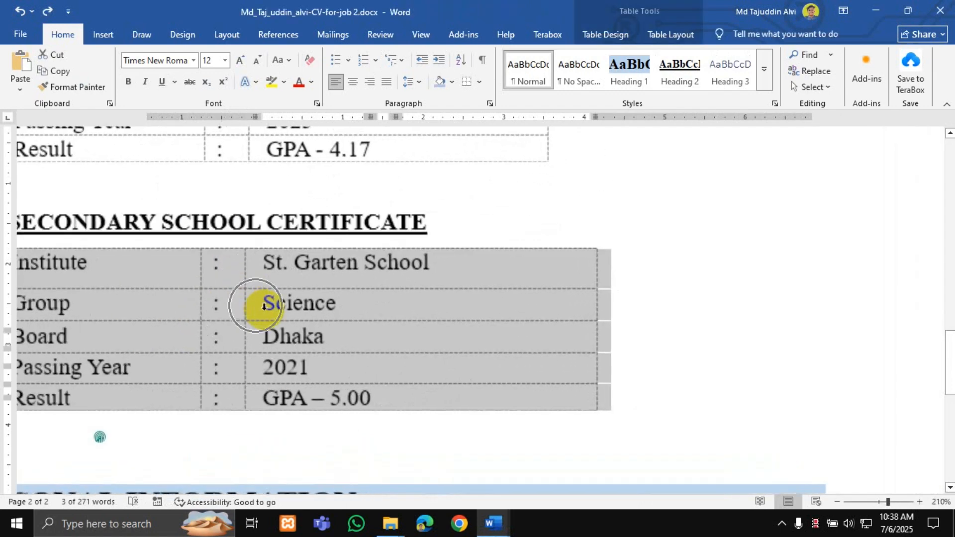
drag(621, 491, 509, 491)
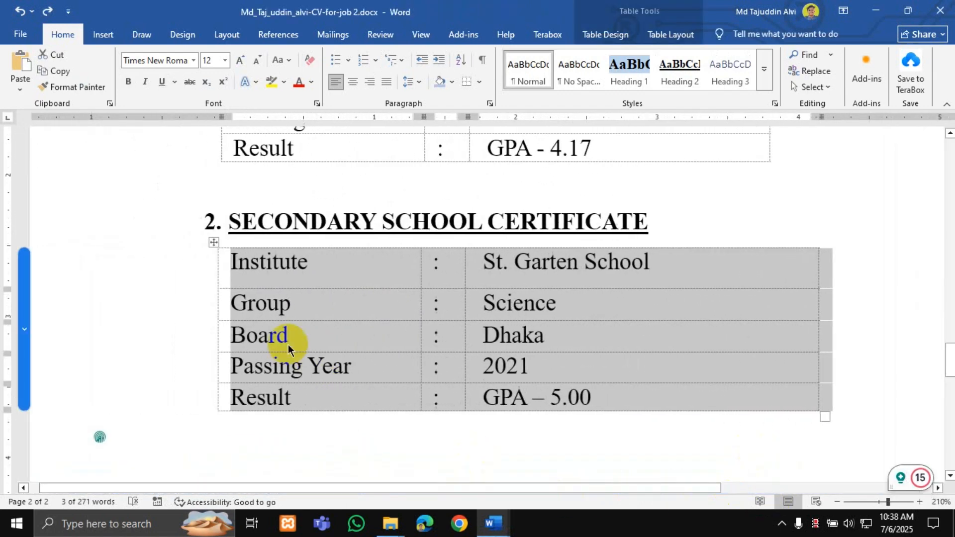
mouse_move(214, 244)
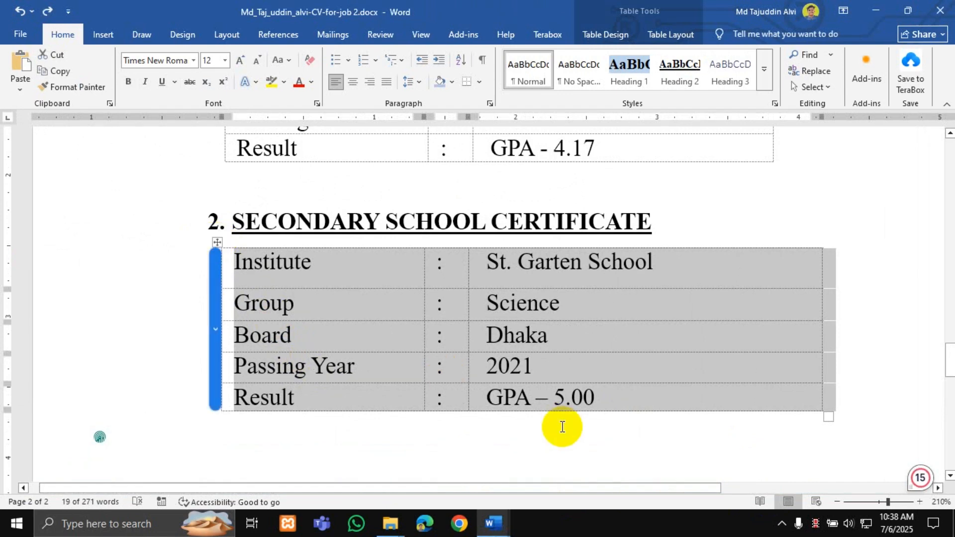
mouse_move(507, 530)
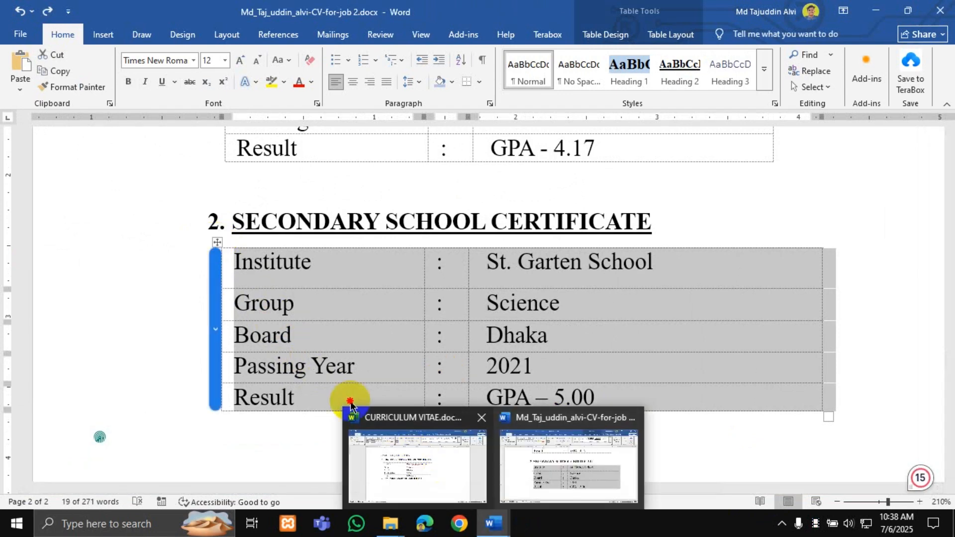
click(415, 453)
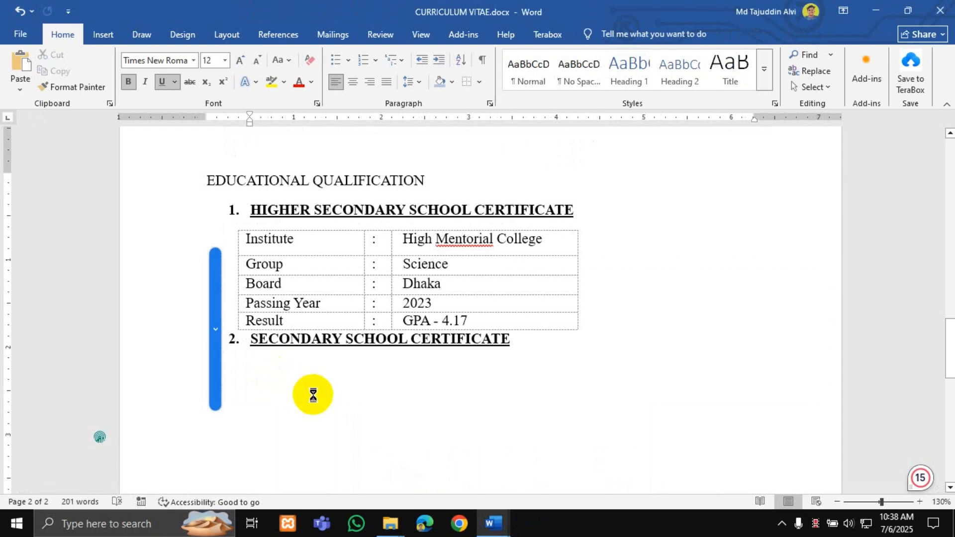
key(ctrl+v)
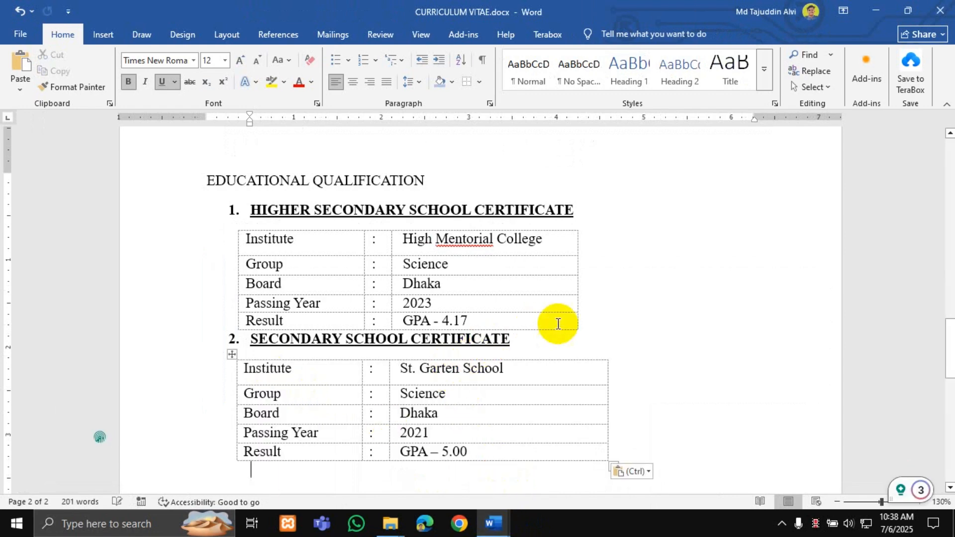
Add an empty row at the end of both the Higher Secondary and the Secondary School Certificate tables.
click(542, 322)
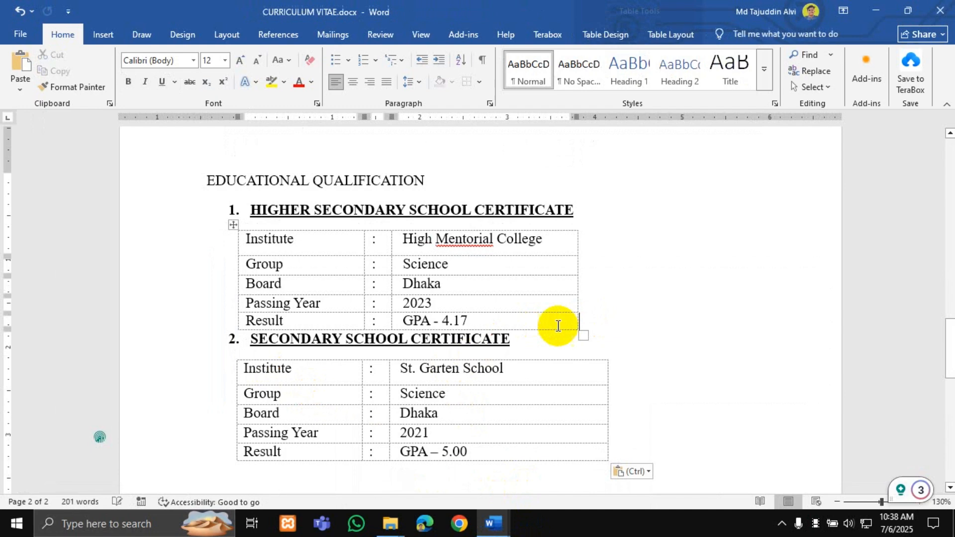
click(589, 322)
key(Return)
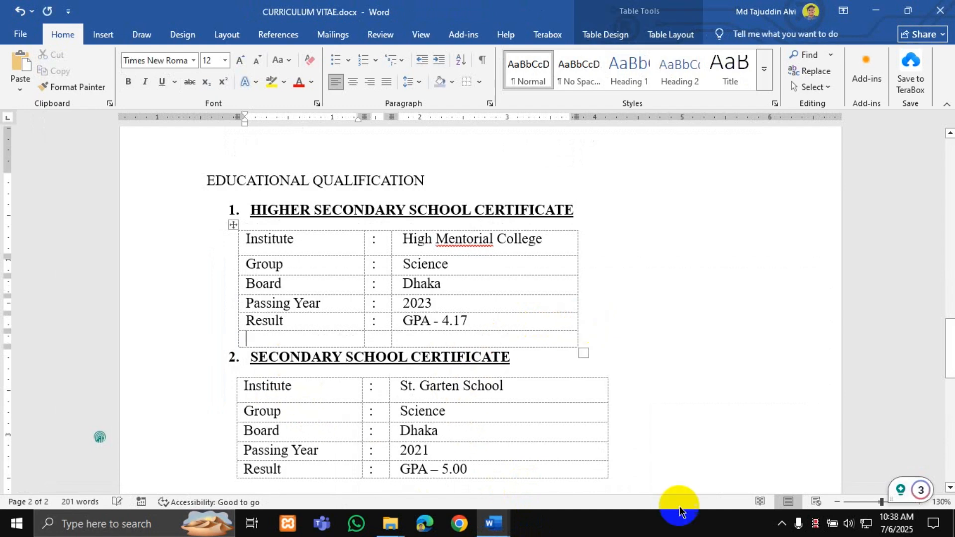
scroll(613, 395, down, 2)
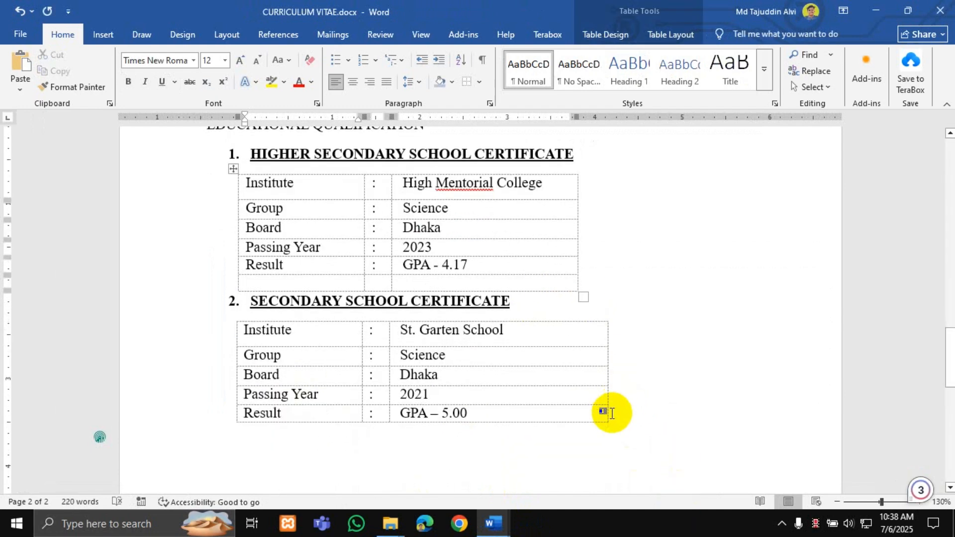
click(611, 413)
key(Return)
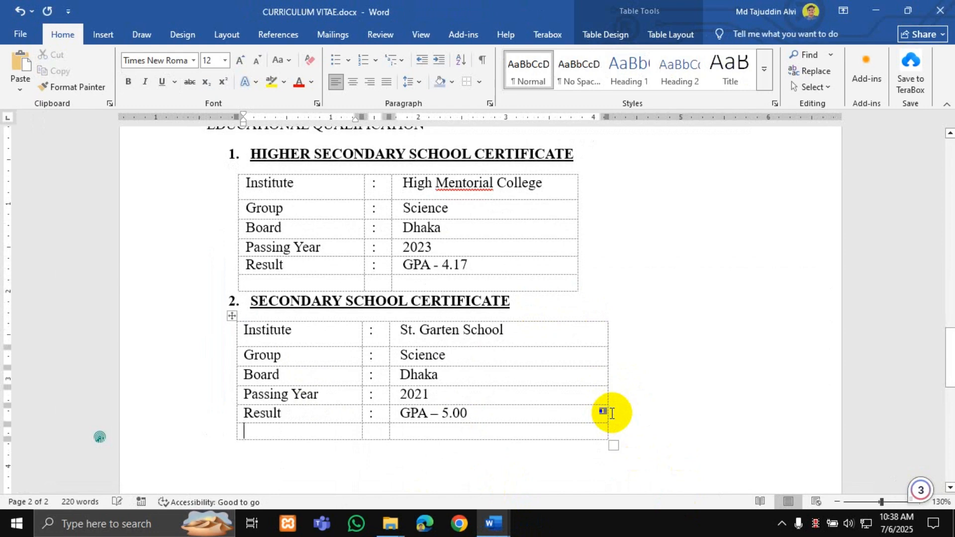
Check the spacing of the educational qualifications on page two in the print preview, and return to the document.
key(ctrl+a)
click(610, 414)
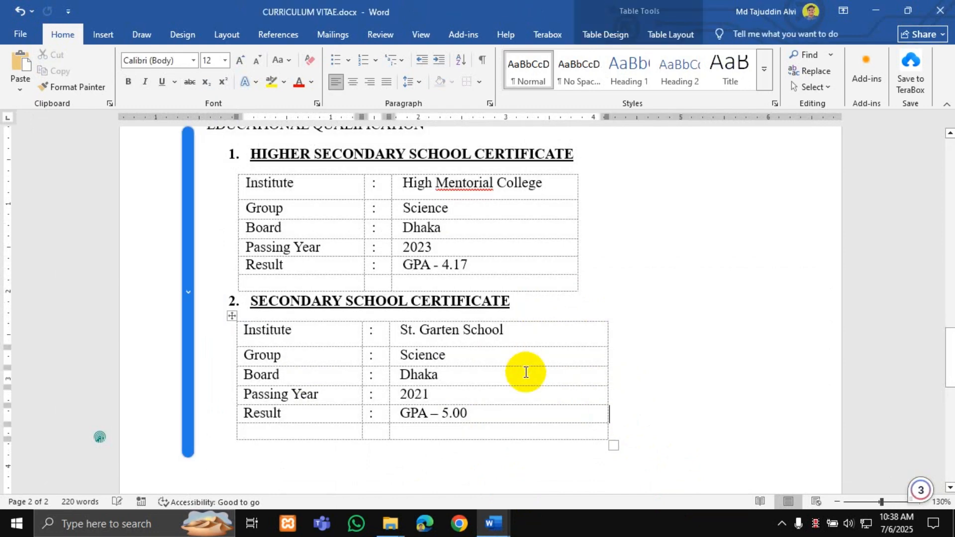
key(ctrl+p)
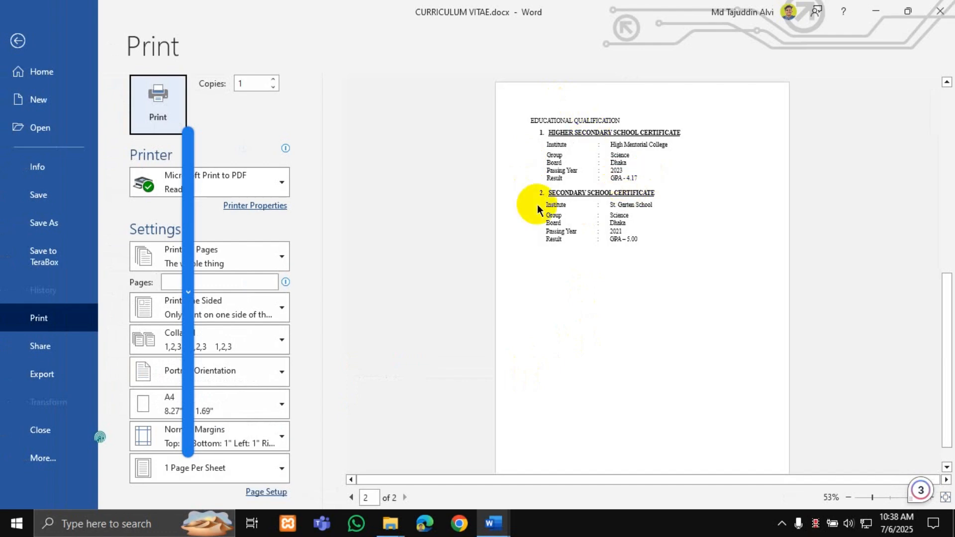
key(Escape)
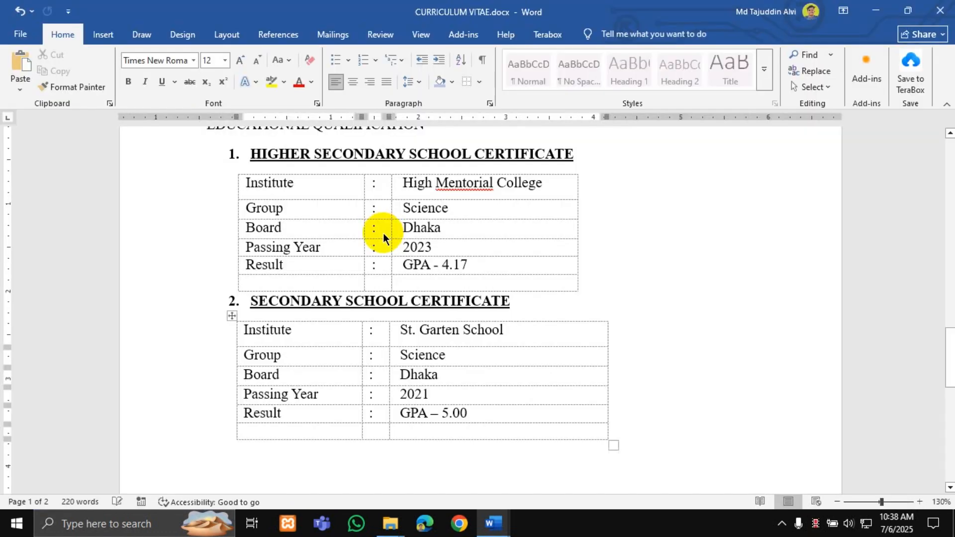
Copy the formatting of the SPECIAL QUALIFICATION/EXPERIENCE heading onto the EDUCATIONAL QUALIFICATION heading with Format Painter.
scroll(383, 236, up, 5)
click(437, 344)
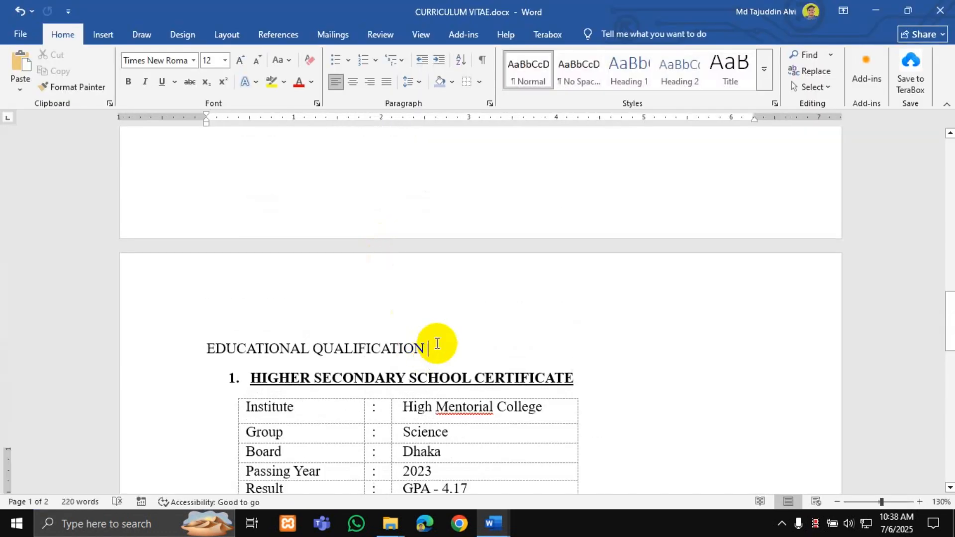
scroll(437, 344, up, 6)
drag(480, 273, 202, 283)
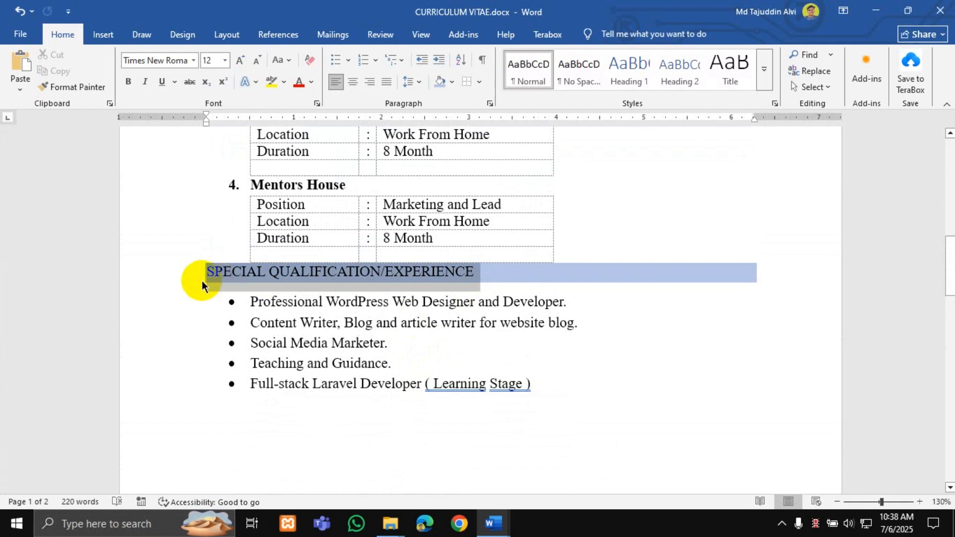
click(59, 87)
scroll(399, 365, down, 6)
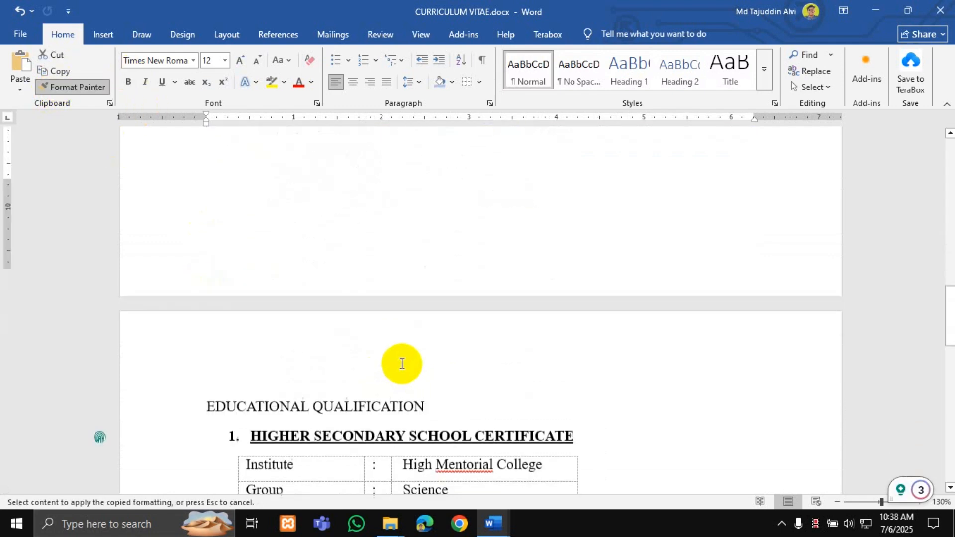
drag(426, 375, 219, 380)
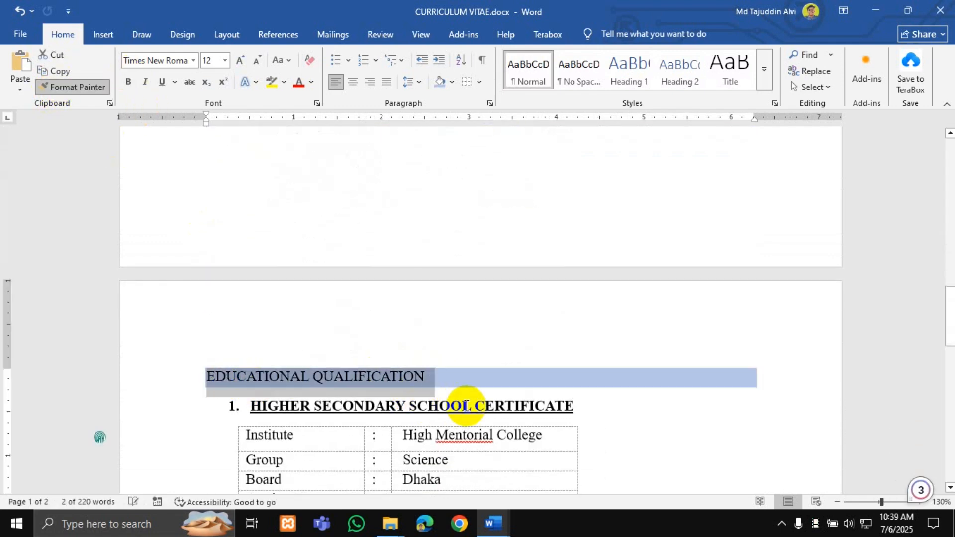
click(484, 371)
Copy the heading "PERSONAL INFORMATION" from the job CV and paste it as text only below the Secondary School Certificate table in CURRICULUM VITAE.docx.
scroll(484, 370, down, 9)
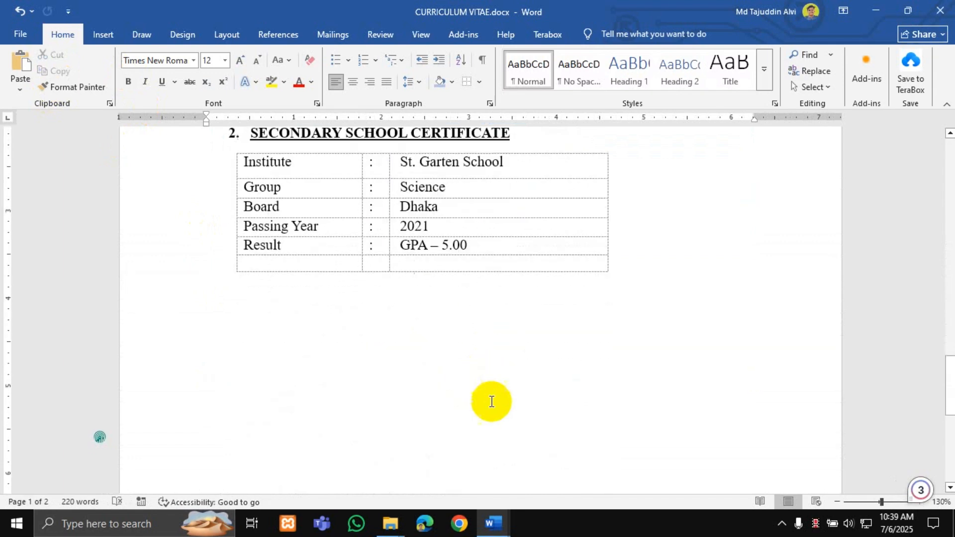
mouse_move(494, 522)
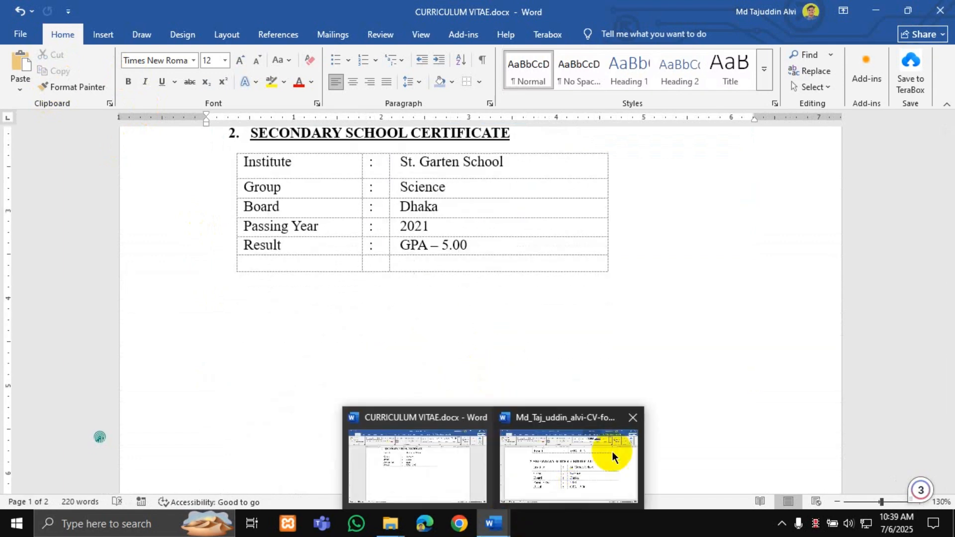
click(613, 452)
scroll(420, 326, down, 3)
ctrl+scroll(420, 324, down, 7)
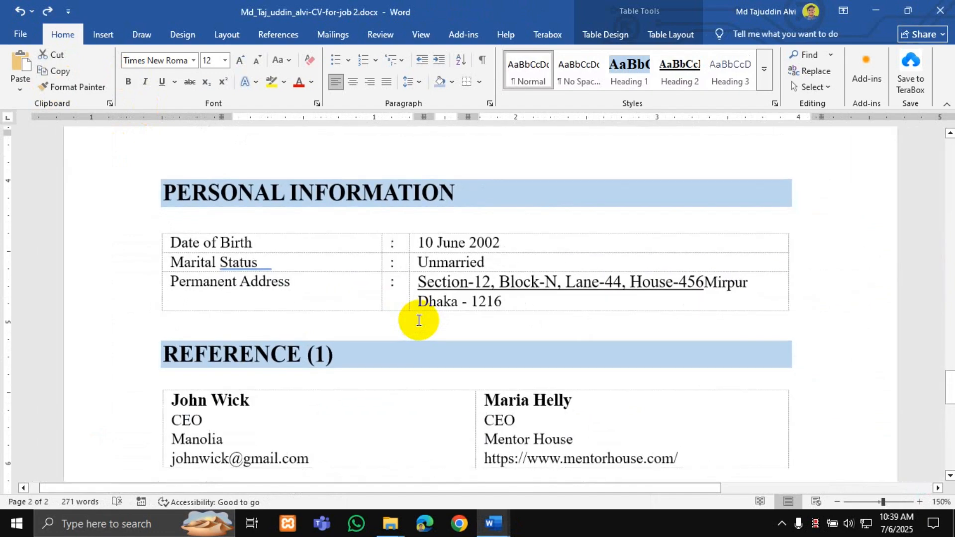
ctrl+scroll(419, 320, down, 1)
click(471, 176)
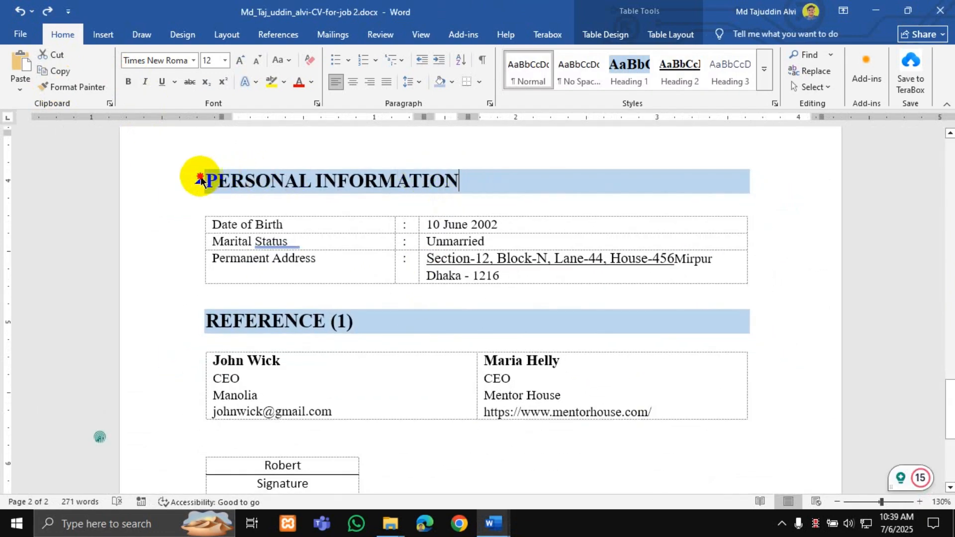
drag(471, 179, 208, 179)
key(ctrl+c)
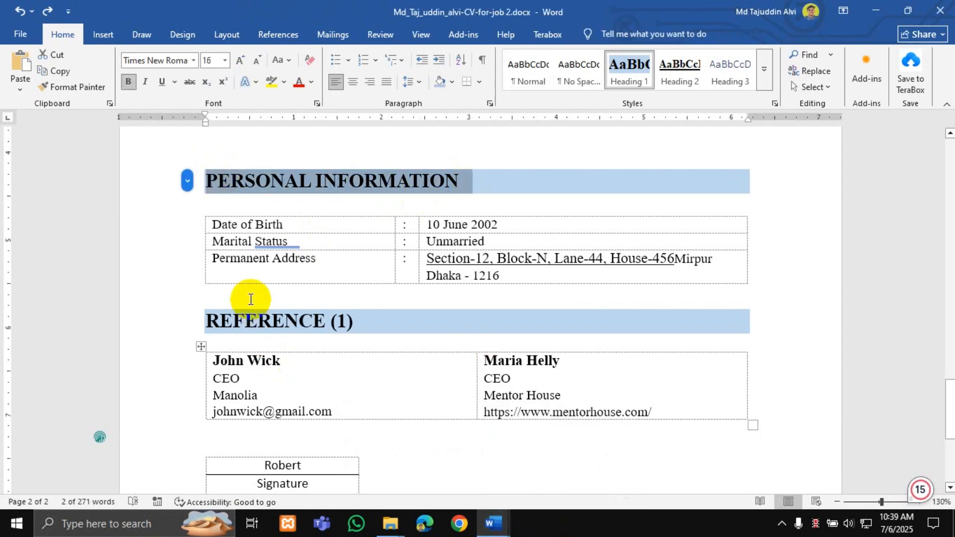
mouse_move(493, 522)
click(402, 448)
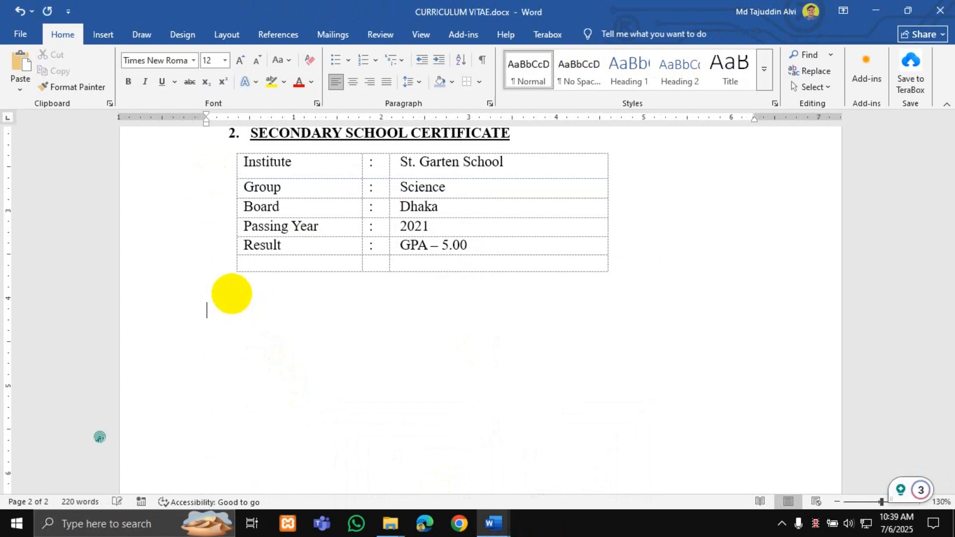
right_click(219, 312)
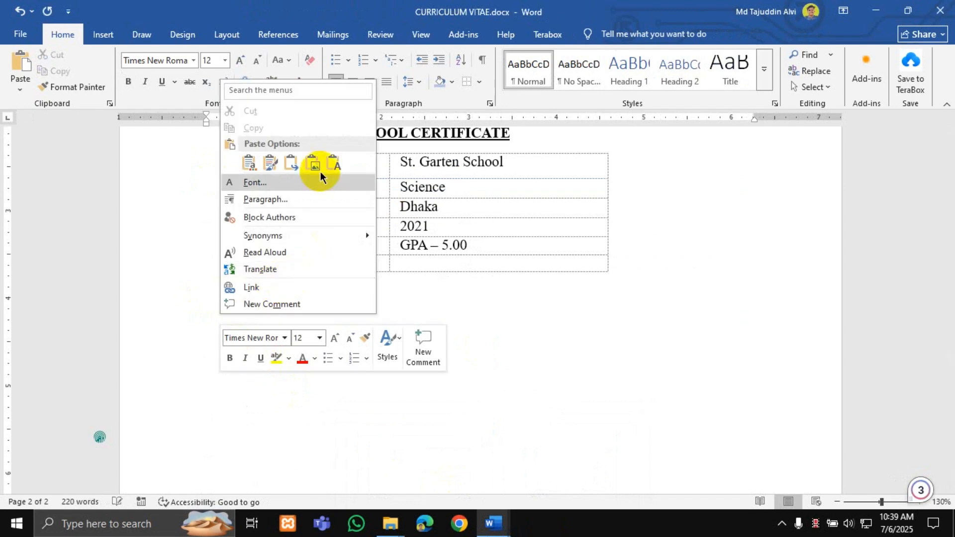
click(334, 163)
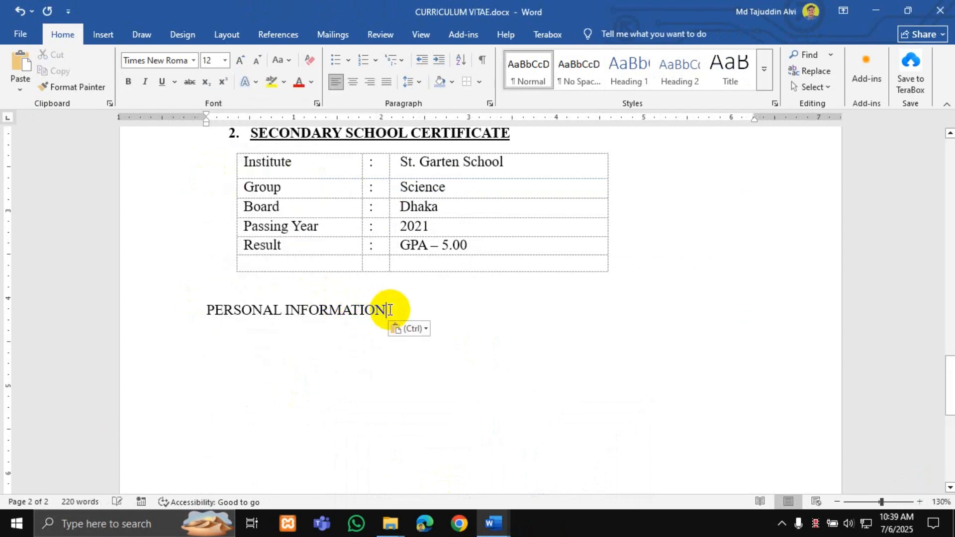
Start a new line beneath the PERSONAL INFORMATION heading.
drag(389, 310, 214, 299)
scroll(305, 309, up, 1)
scroll(348, 278, down, 2)
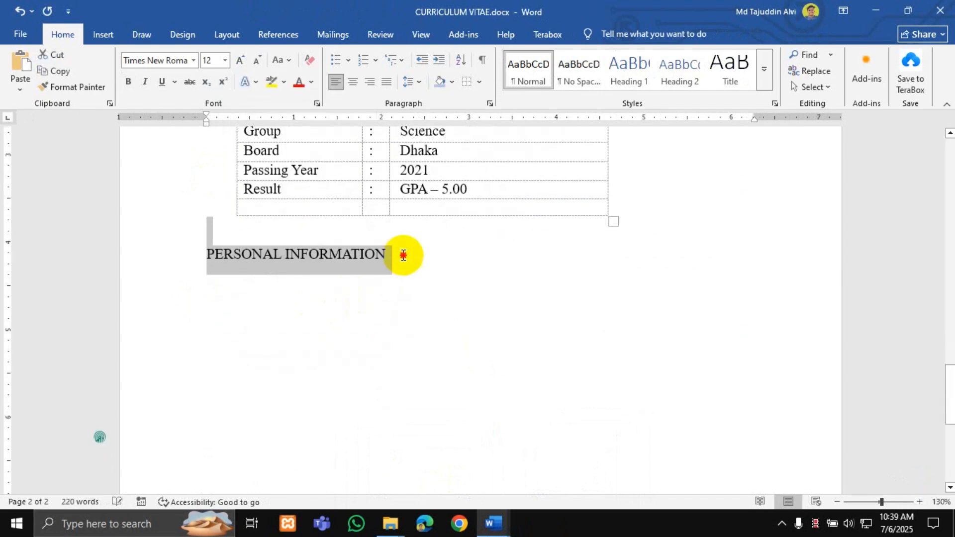
click(403, 255)
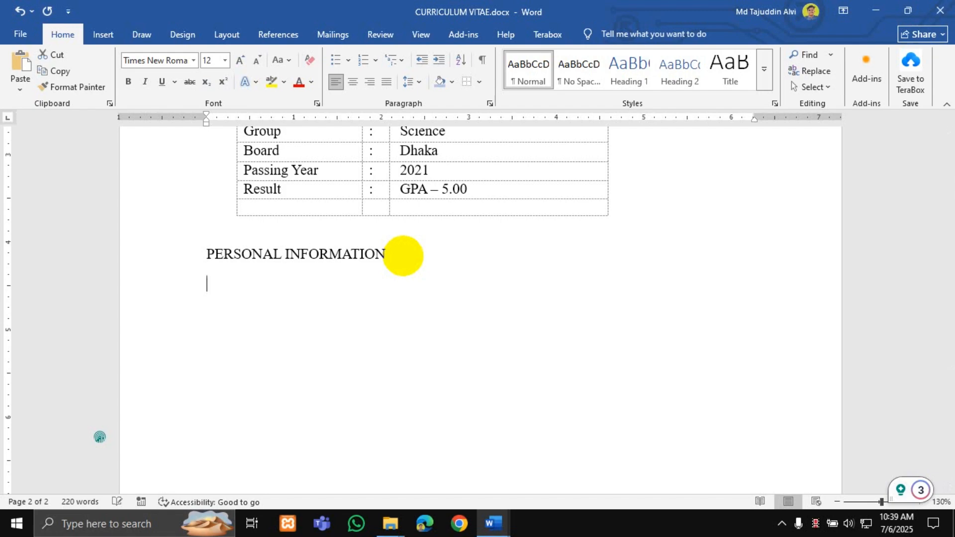
Copy the personal information table from the job CV and paste it below the PERSONAL INFORMATION heading in CURRICULUM VITAE.docx.
mouse_move(493, 523)
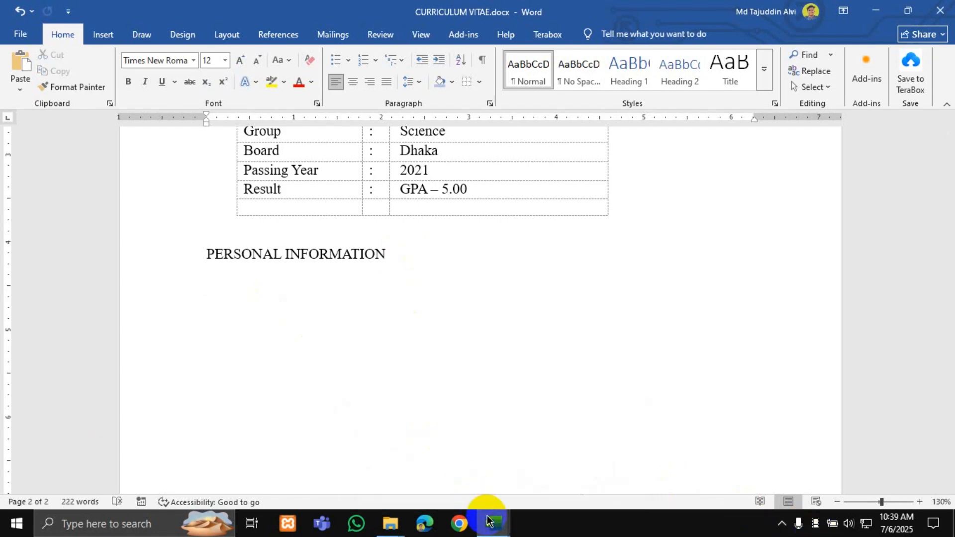
click(572, 450)
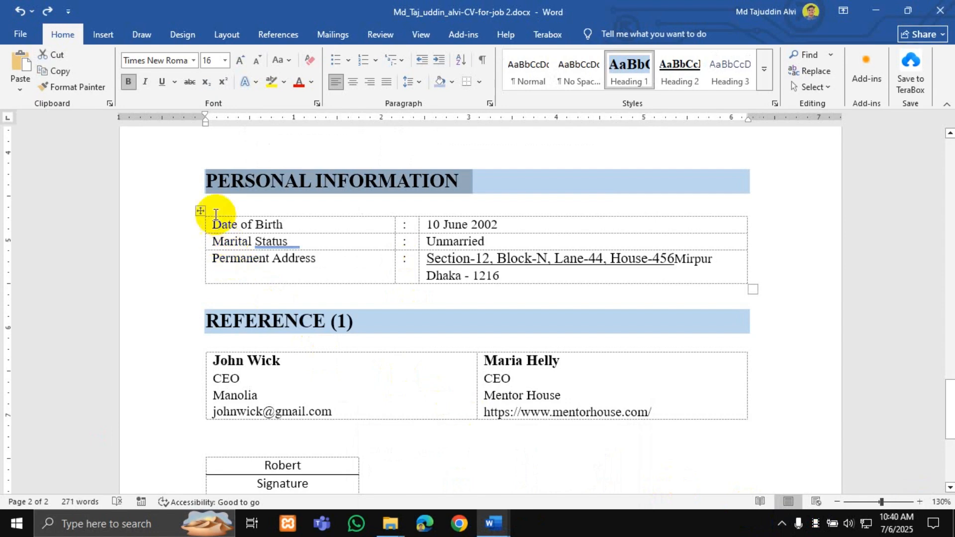
click(200, 205)
click(200, 212)
key(ctrl+c)
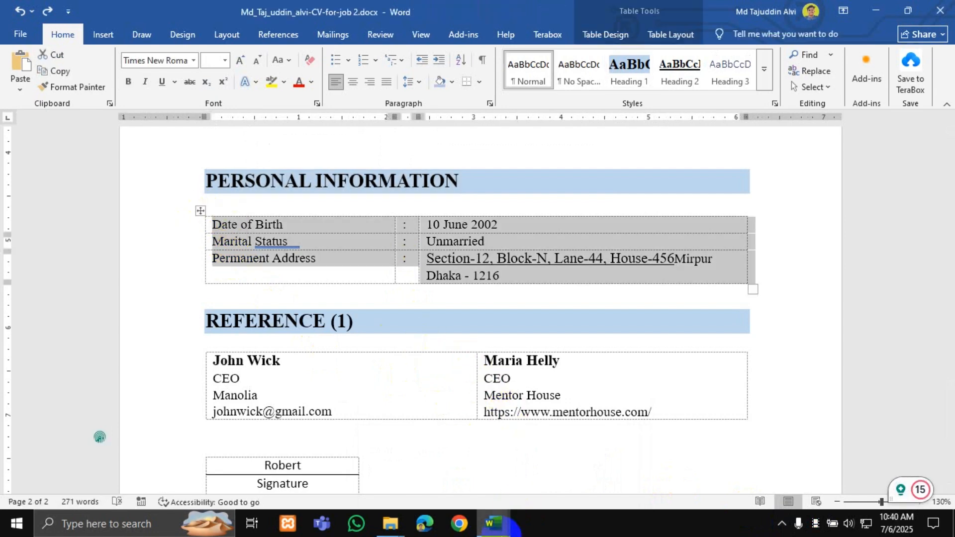
mouse_move(493, 522)
click(381, 449)
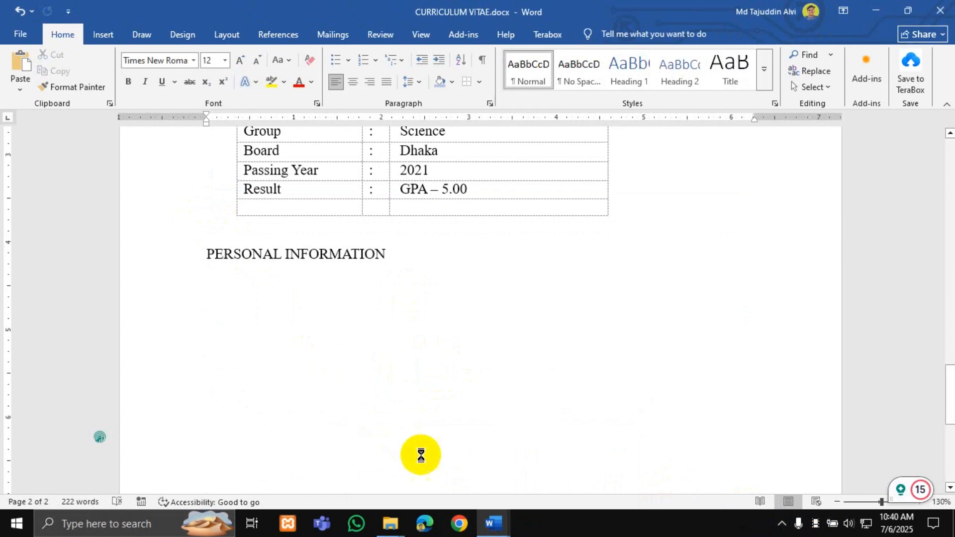
key(ctrl+v)
Switch to the job CV and remove "(1)" from the REFERENCE heading.
mouse_move(497, 512)
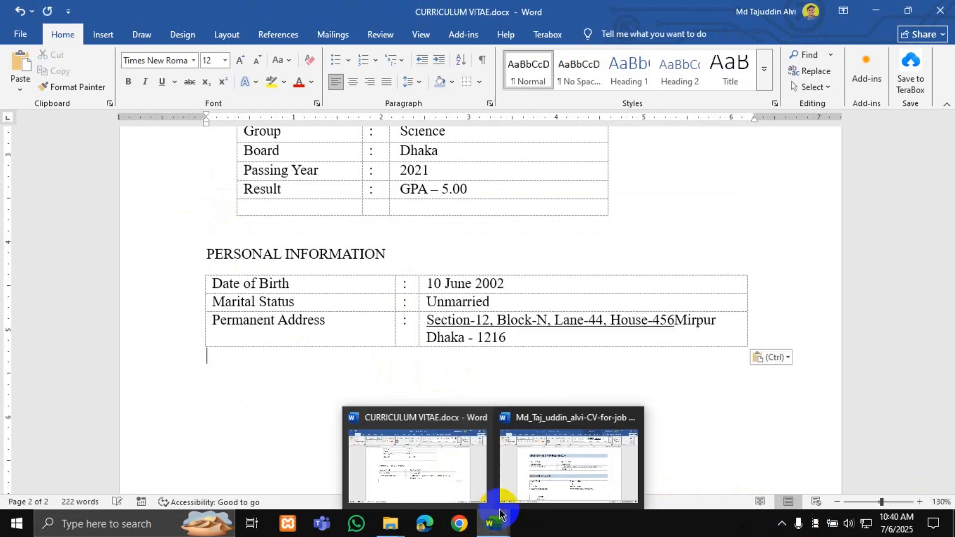
click(500, 527)
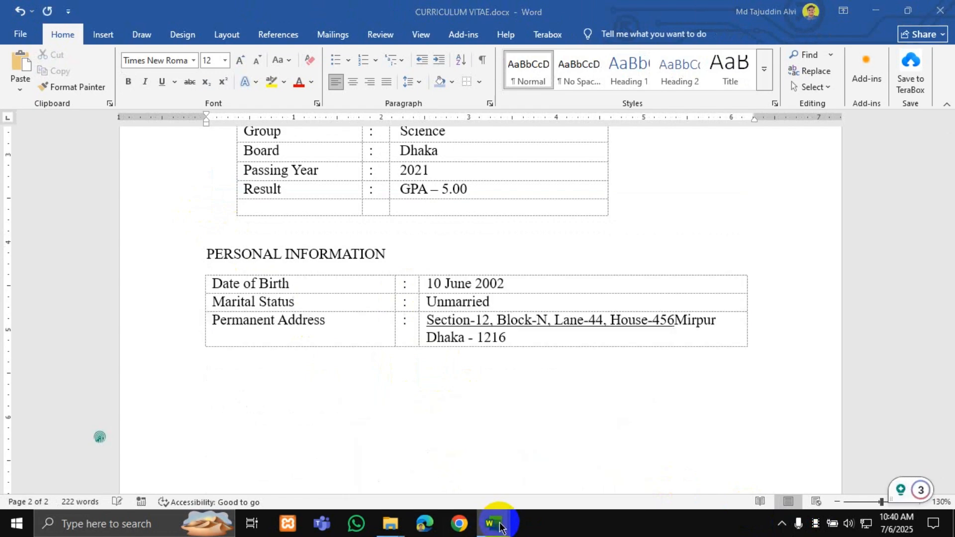
click(500, 526)
click(520, 473)
drag(354, 334, 264, 321)
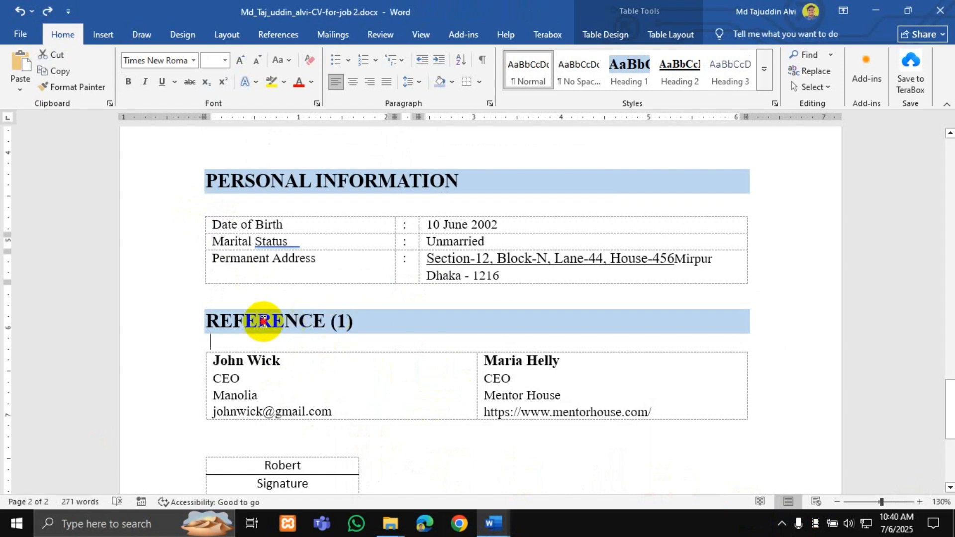
click(343, 321)
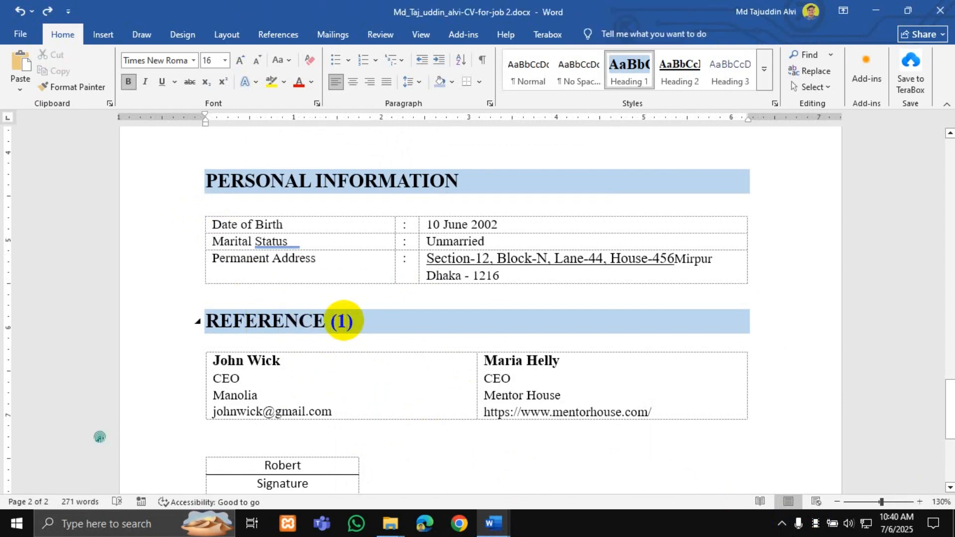
key(BackSpace)
key(BackSpace)
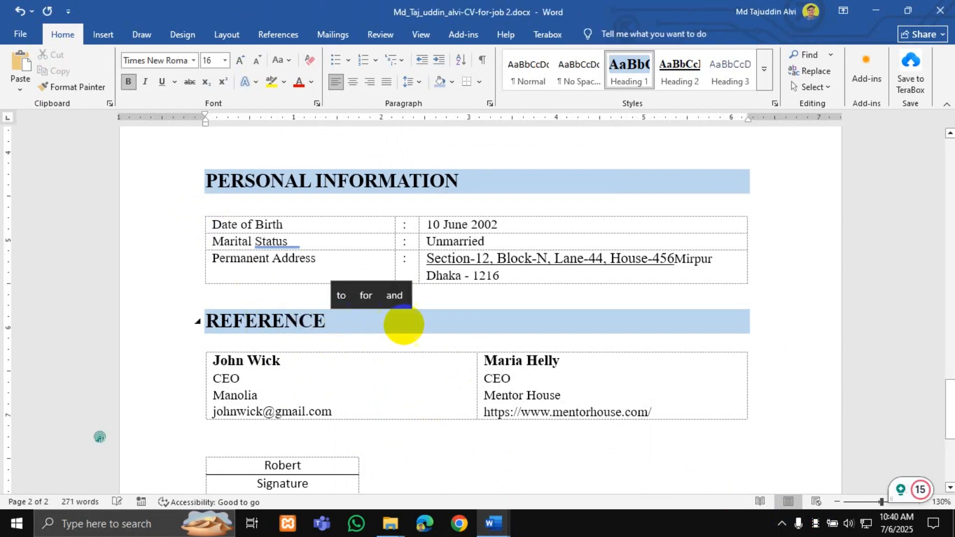
Copy the heading "REFERENCE" from the job CV and paste it as text only below the personal information table in CURRICULUM VITAE.docx.
drag(341, 324, 207, 310)
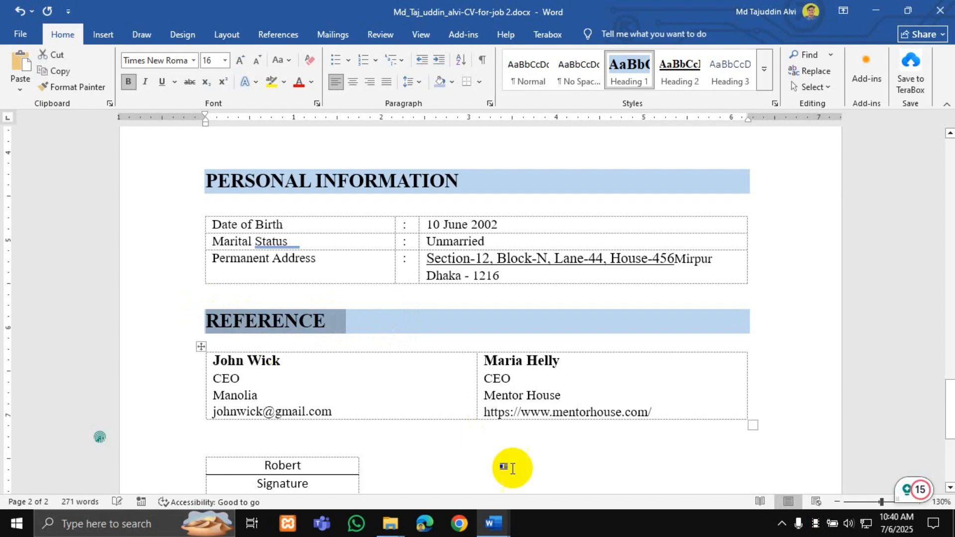
mouse_move(493, 523)
click(406, 442)
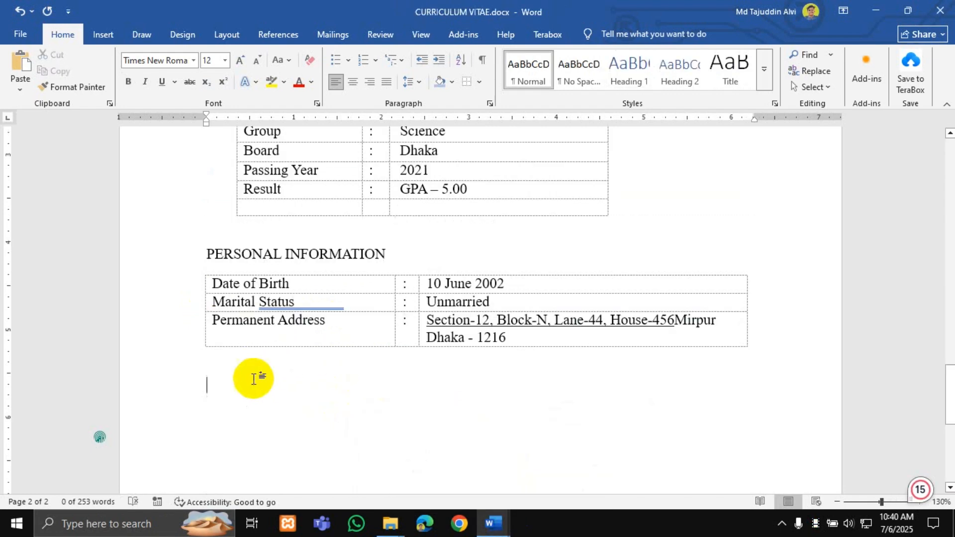
right_click(242, 390)
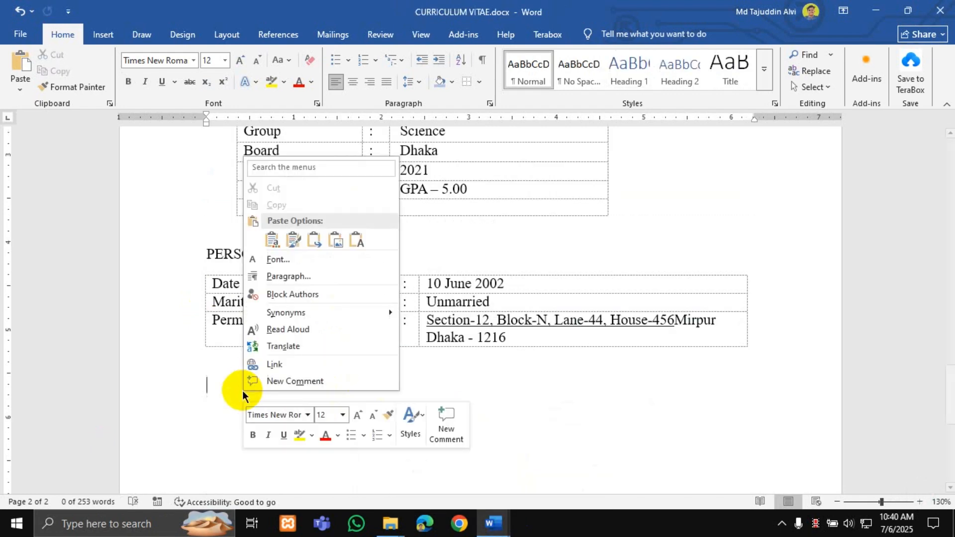
click(352, 246)
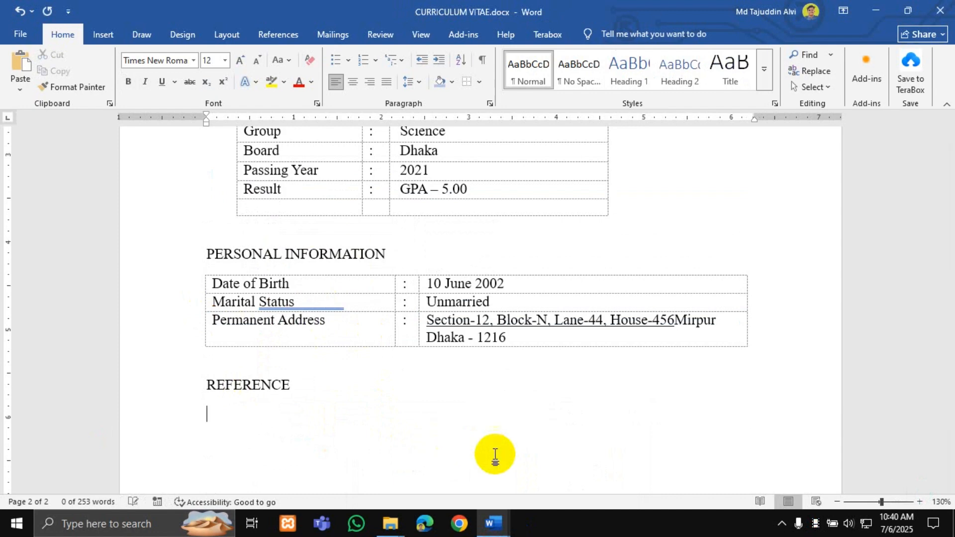
Copy the two-column references table from the job CV, paste it below the REFERENCE heading in CURRICULUM VITAE.docx, and add a blank line.
mouse_move(490, 520)
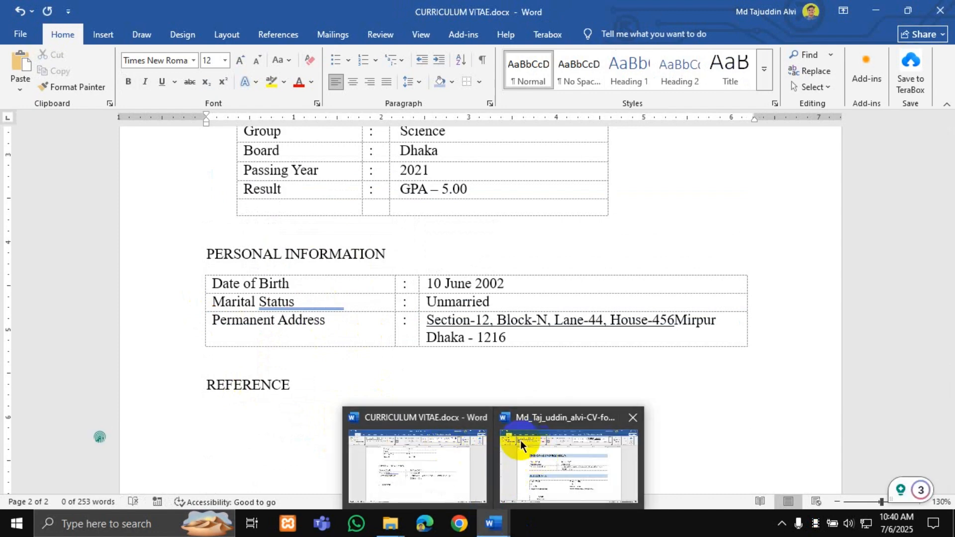
click(567, 462)
scroll(195, 313, down, 2)
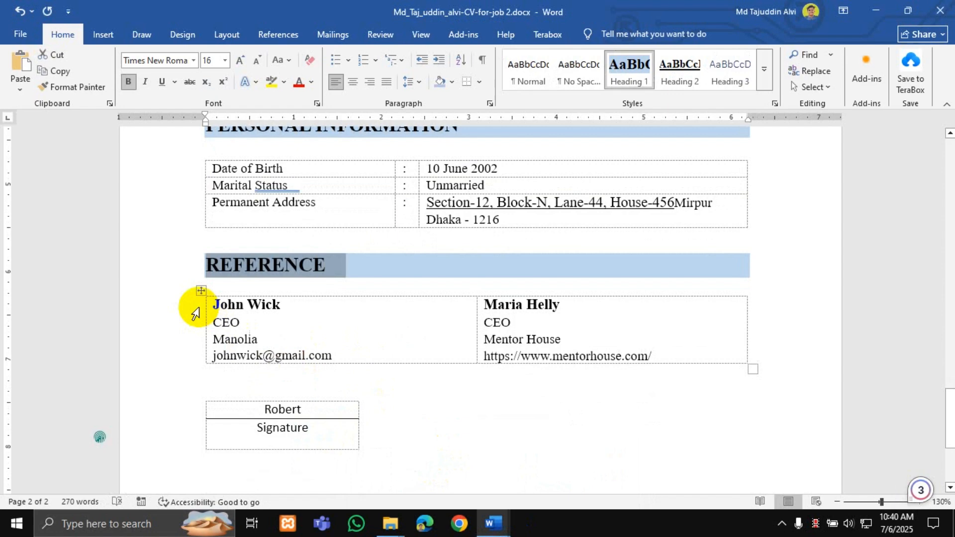
click(202, 277)
click(266, 320)
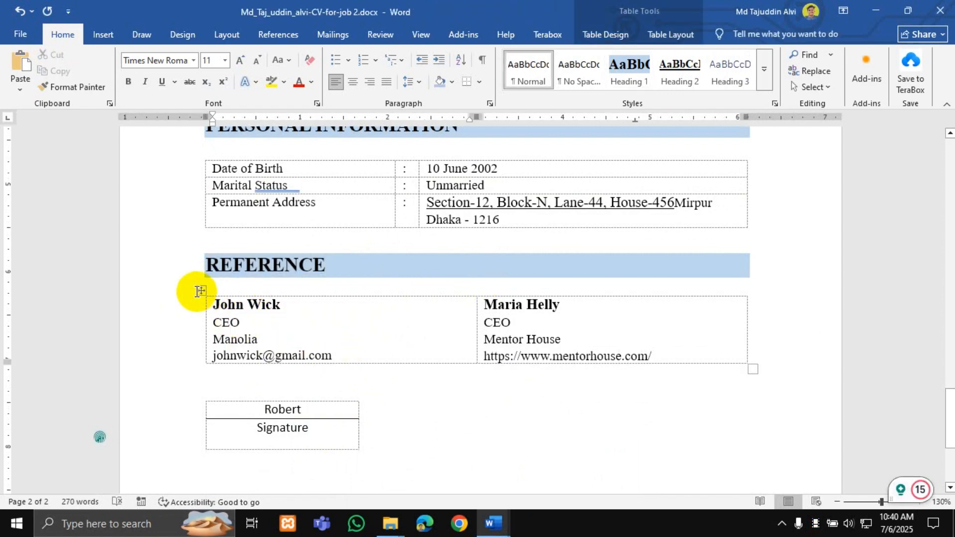
click(198, 290)
key(ctrl+c)
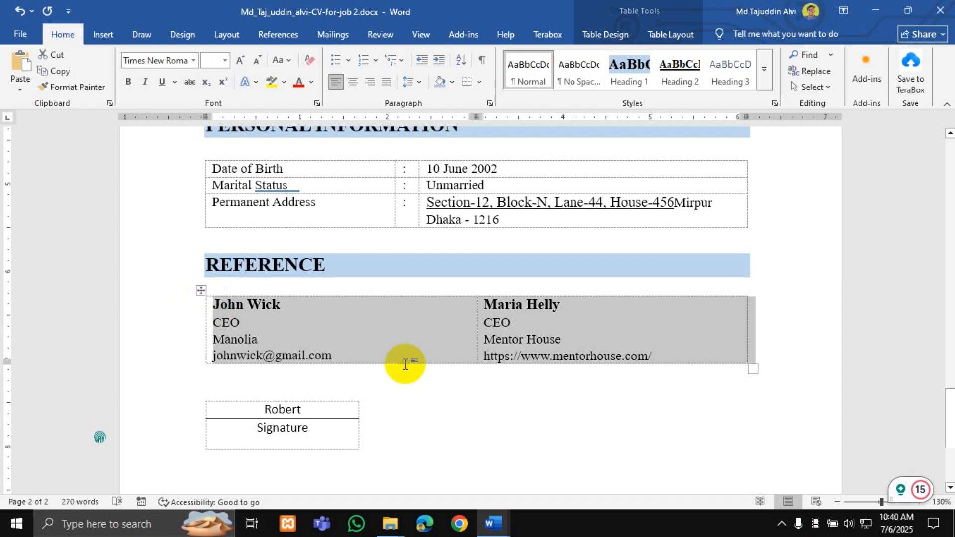
click(494, 527)
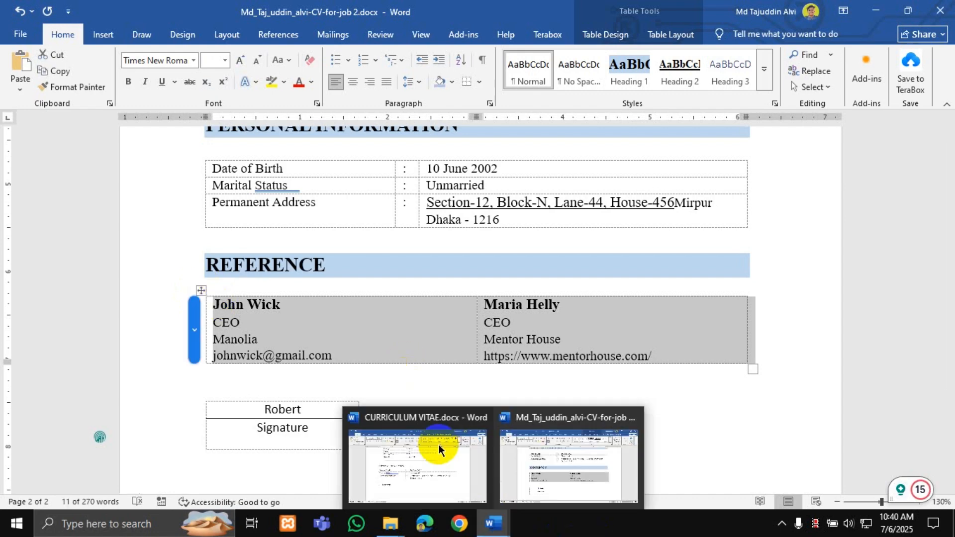
click(437, 447)
scroll(273, 330, down, 2)
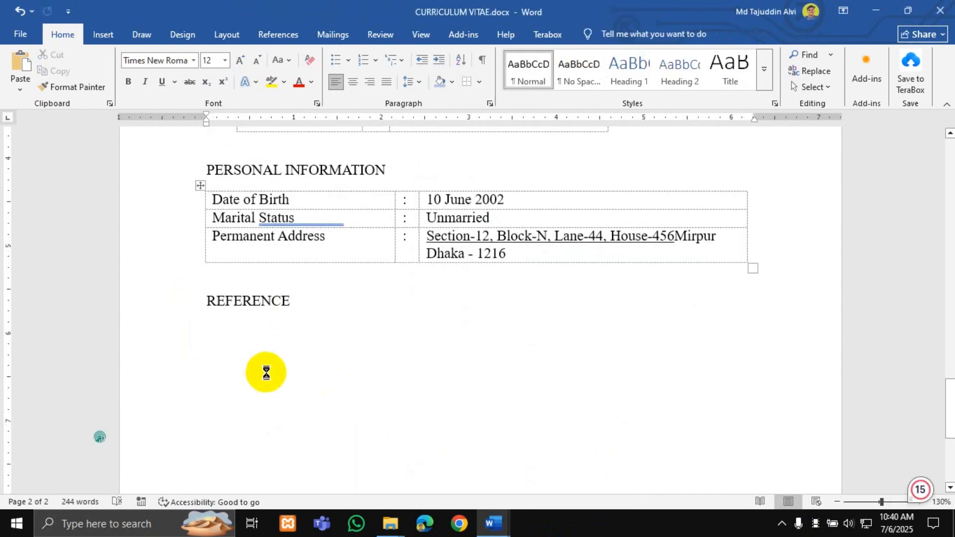
key(ctrl+v)
scroll(273, 366, down, 2)
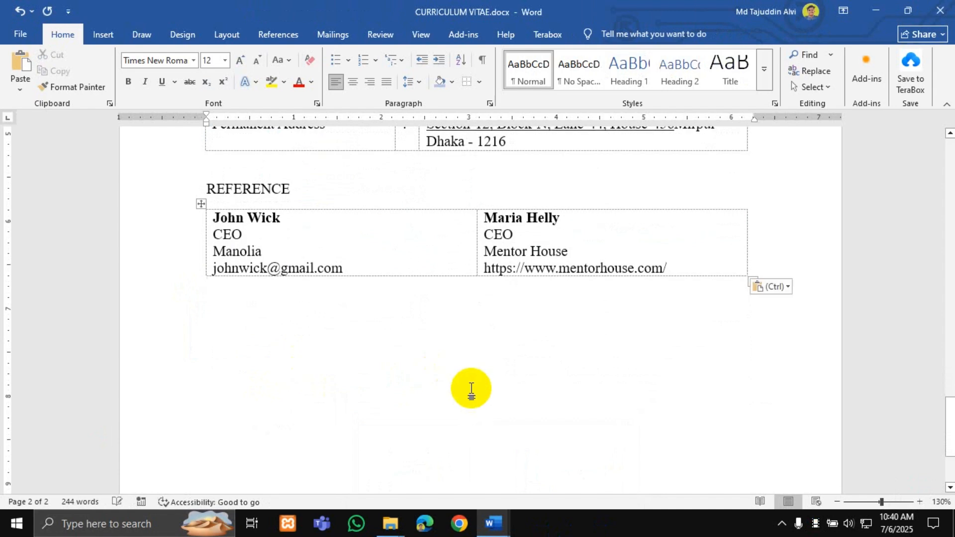
key(Return)
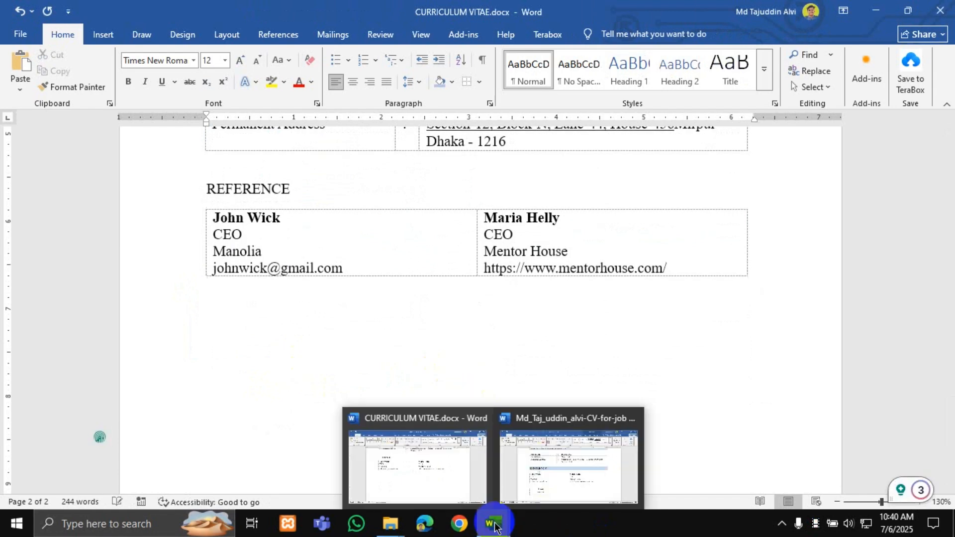
Review the job CV's sections and the layout of its closing signature block.
key(alt+Tab)
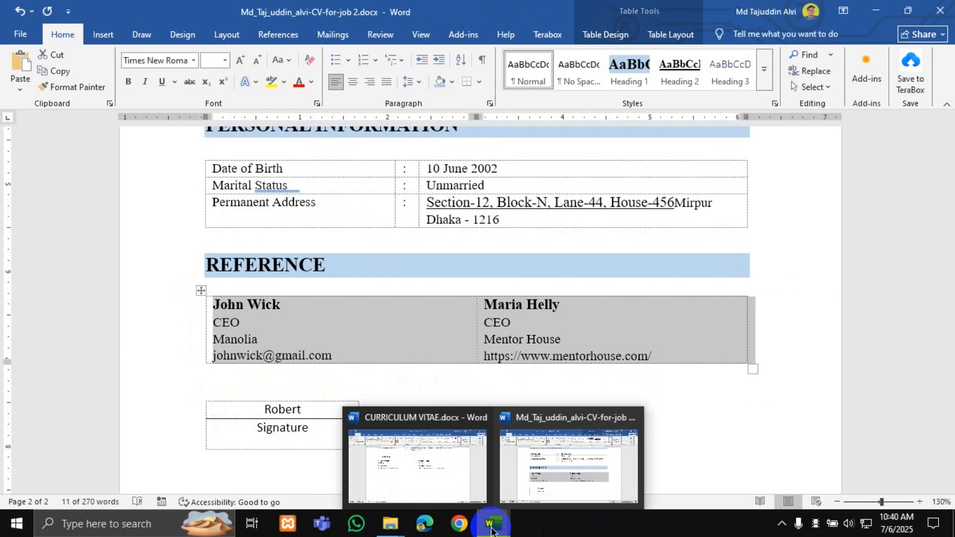
click(491, 528)
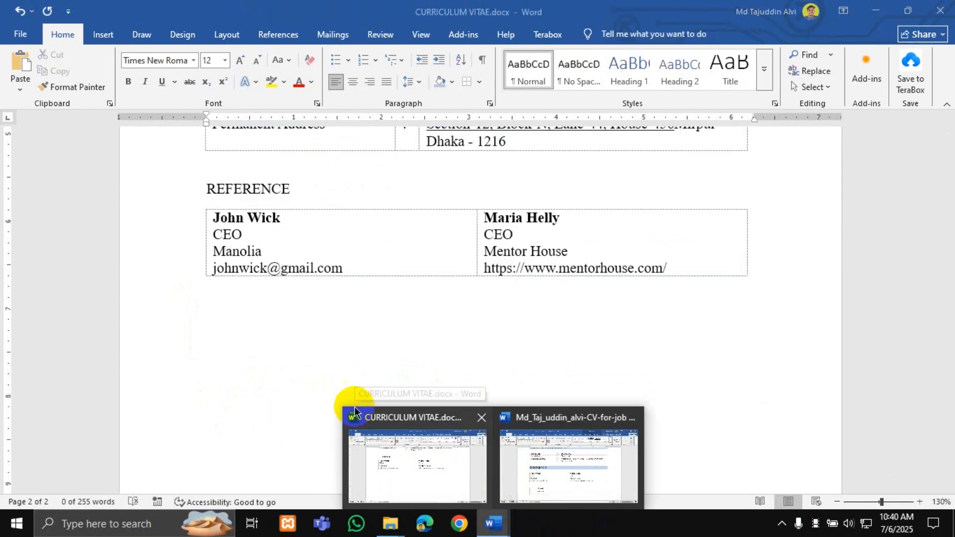
scroll(301, 416, down, 2)
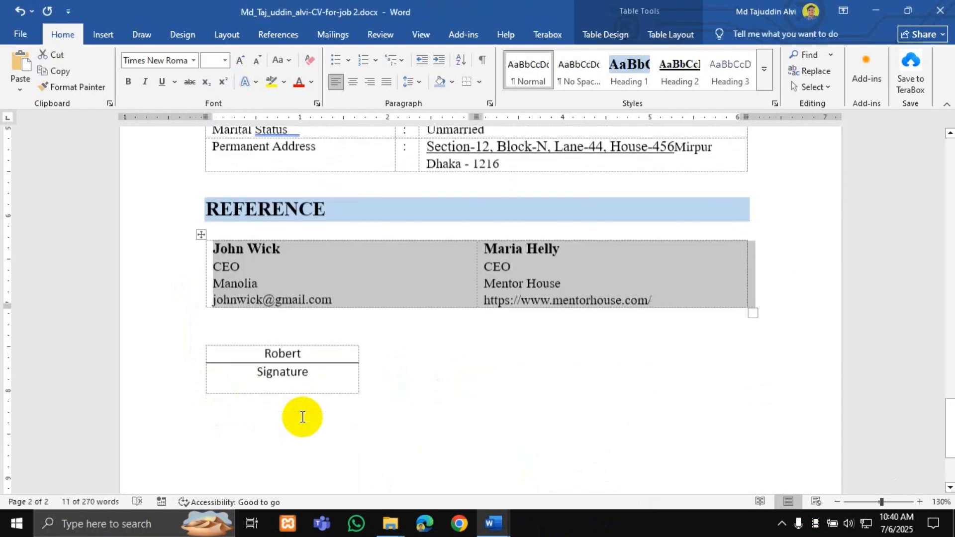
scroll(303, 417, up, 15)
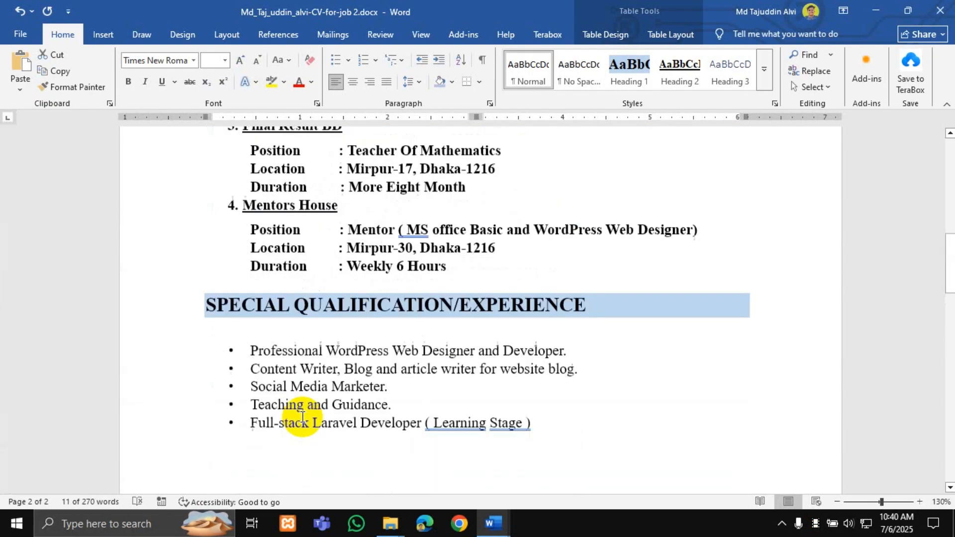
scroll(302, 417, up, 12)
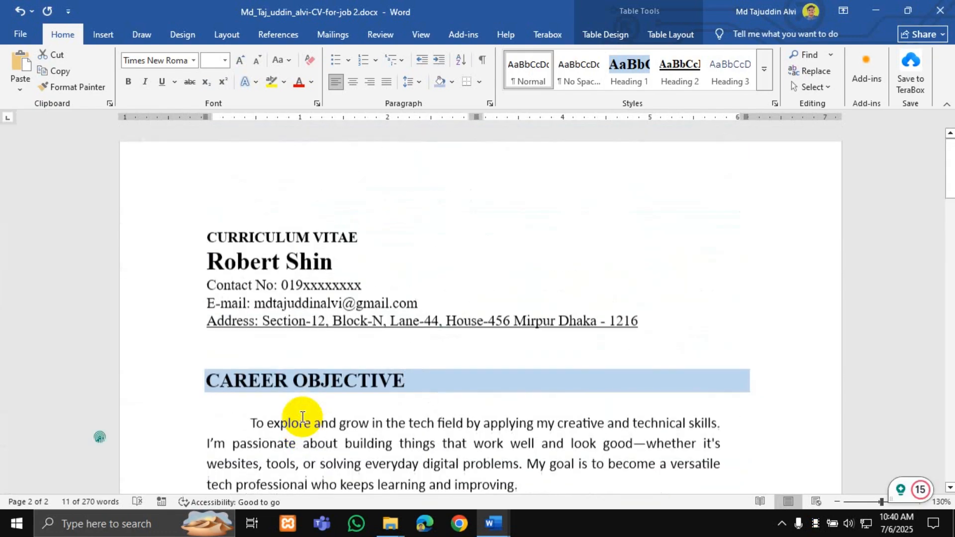
scroll(303, 417, down, 20)
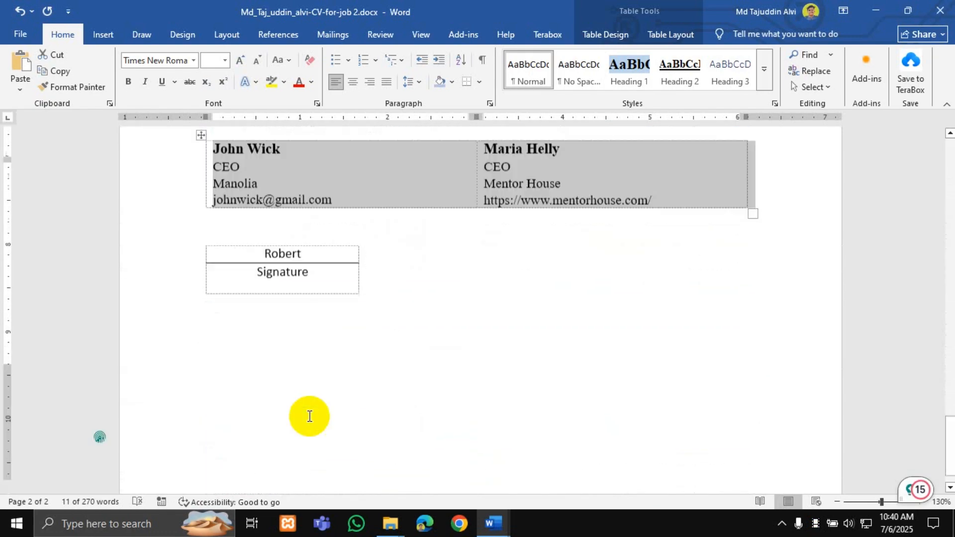
mouse_move(492, 523)
Insert a one-column, three-row table below the references table in CURRICULUM VITAE.docx and narrow it to about 1.75 inches.
click(437, 437)
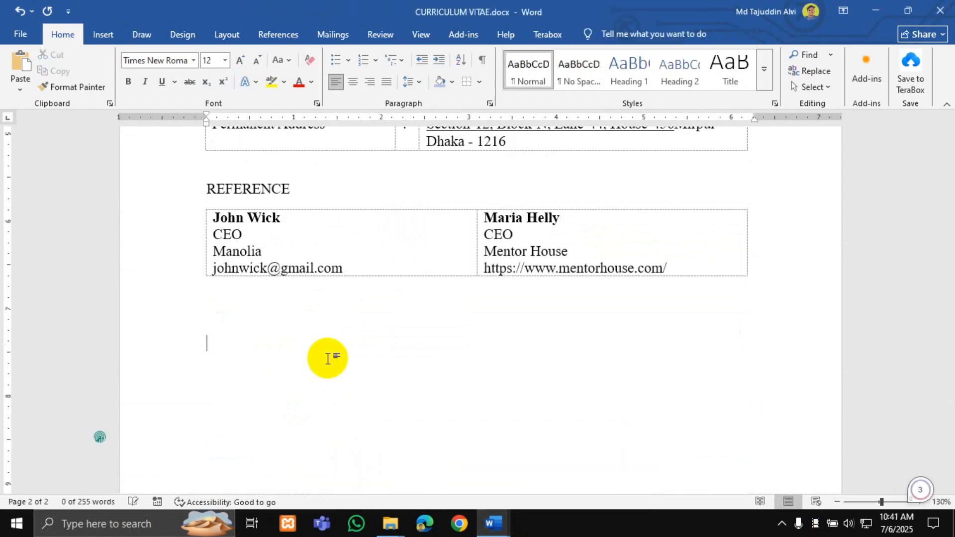
click(103, 35)
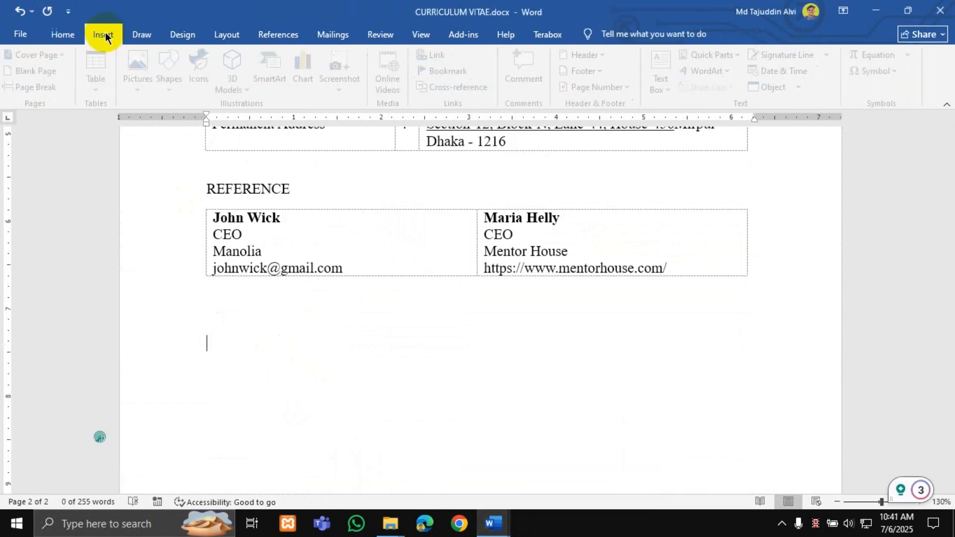
click(106, 85)
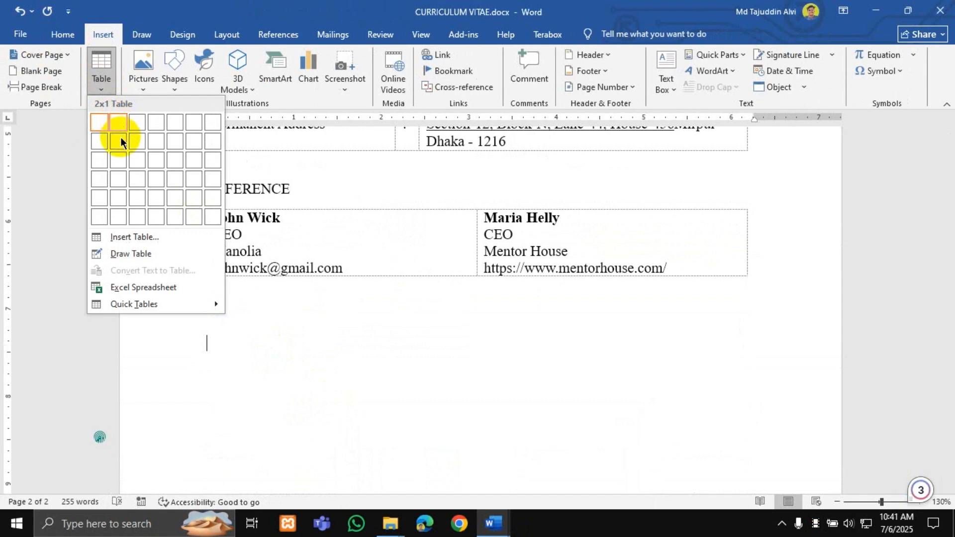
click(102, 155)
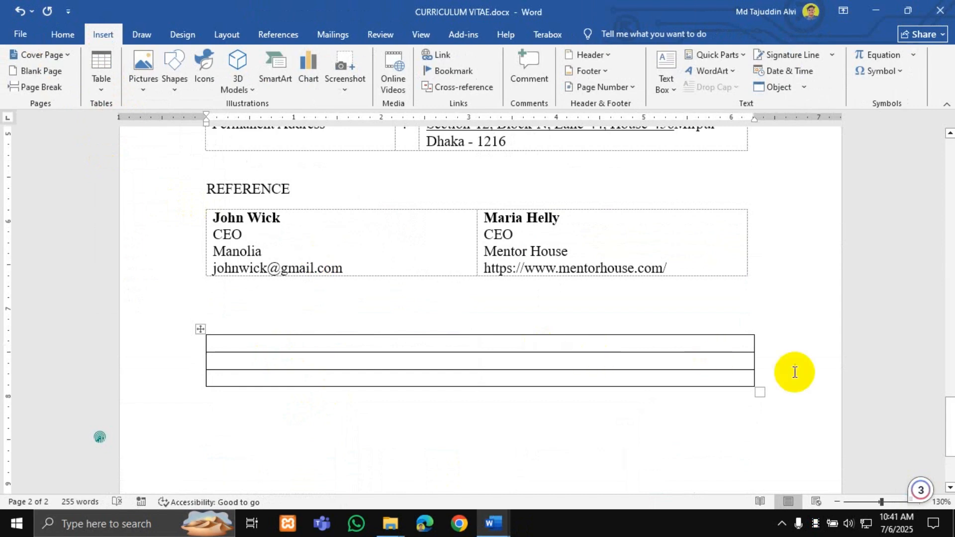
drag(753, 360, 359, 364)
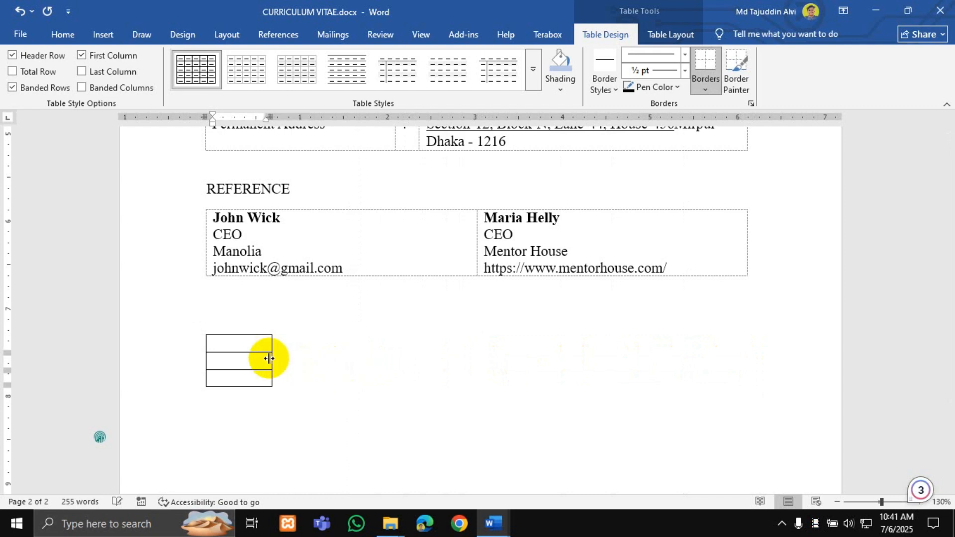
Enter "Signature" in the middle row of the new table and centre the text in all three rows.
click(260, 363)
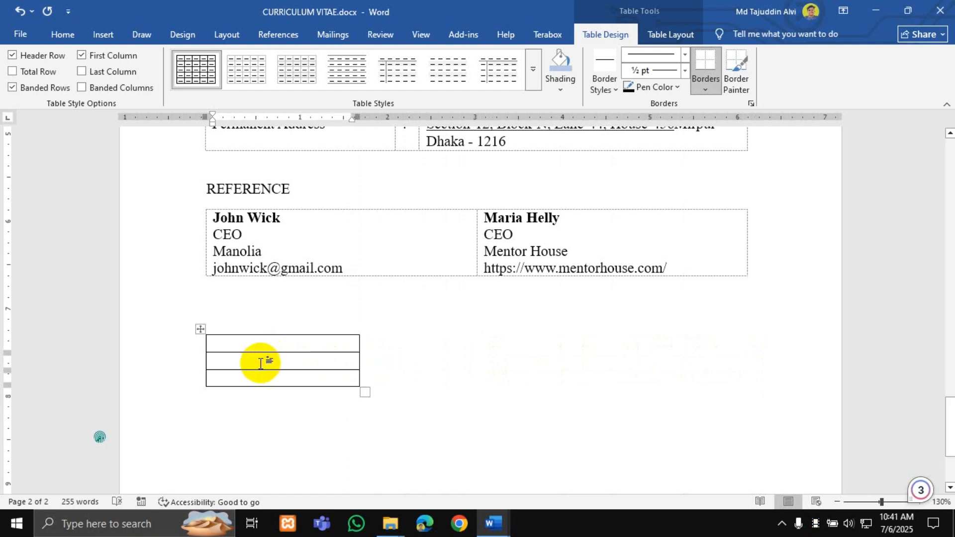
text(Signa)
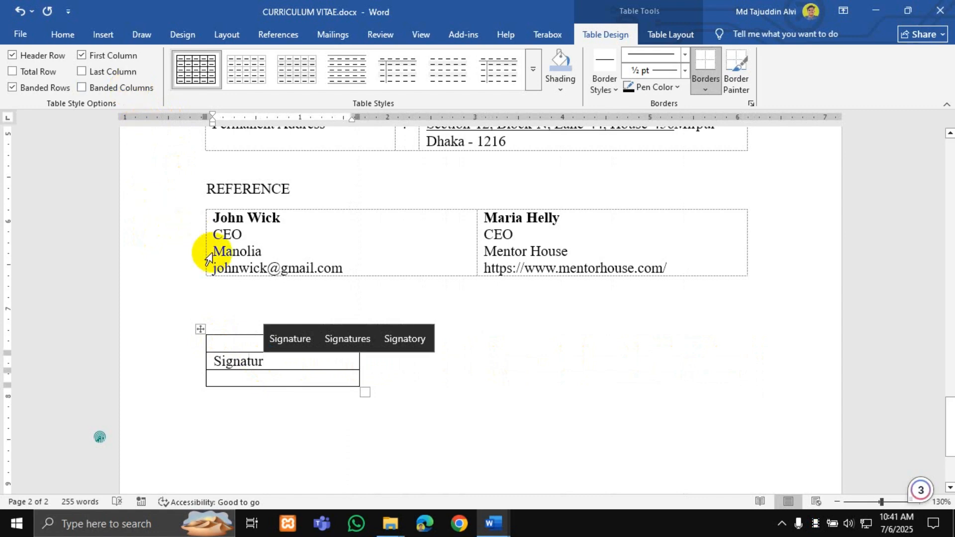
text(ture)
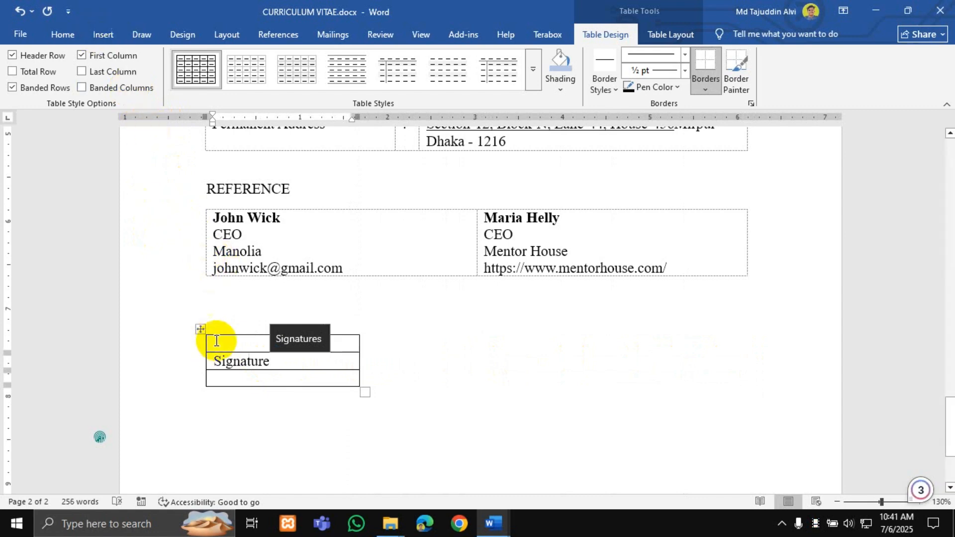
drag(218, 340, 239, 376)
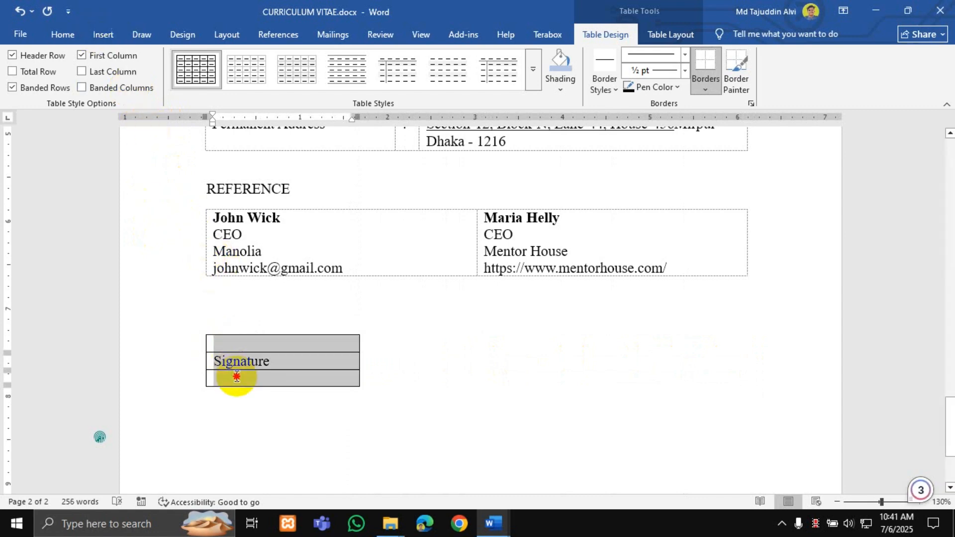
click(68, 37)
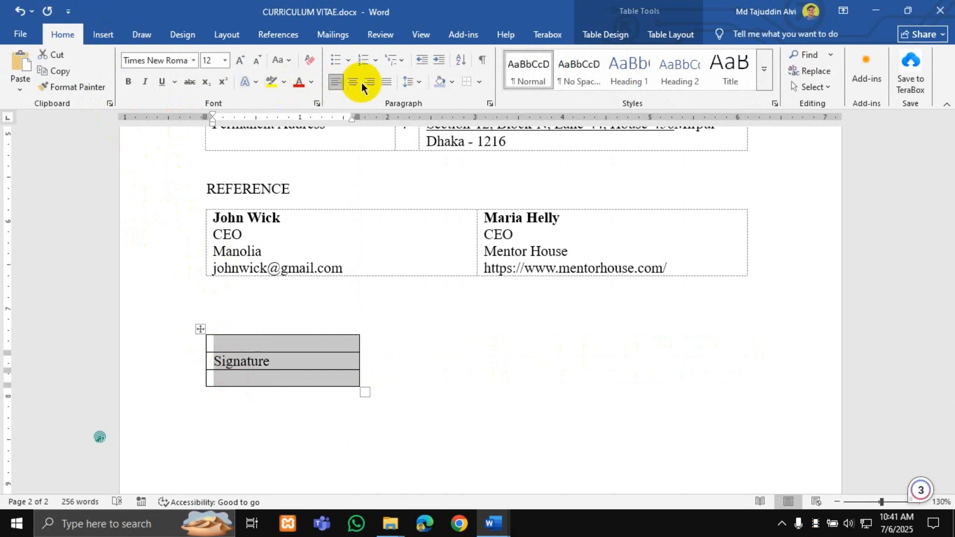
click(352, 83)
Remove all borders from the signature table and add only a top border to the "Signature" row.
click(273, 340)
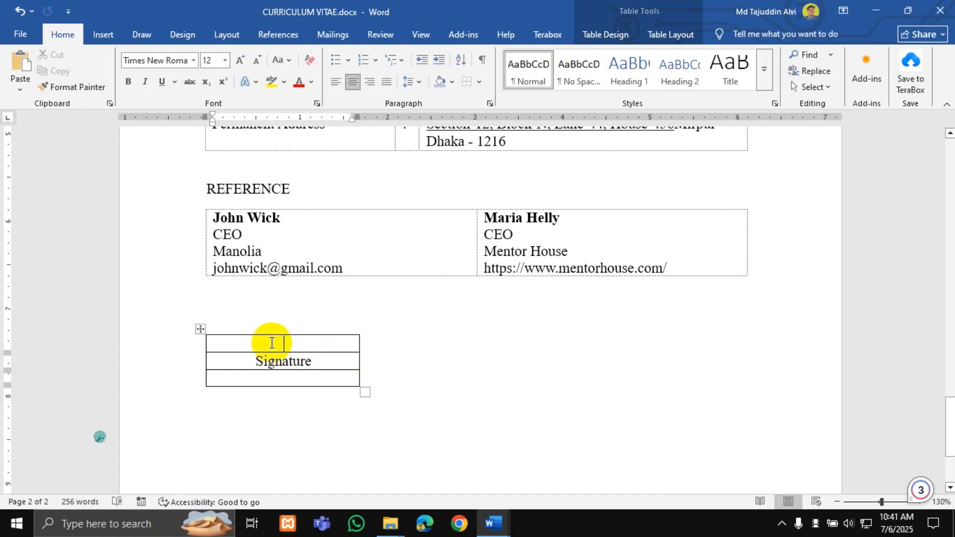
click(200, 328)
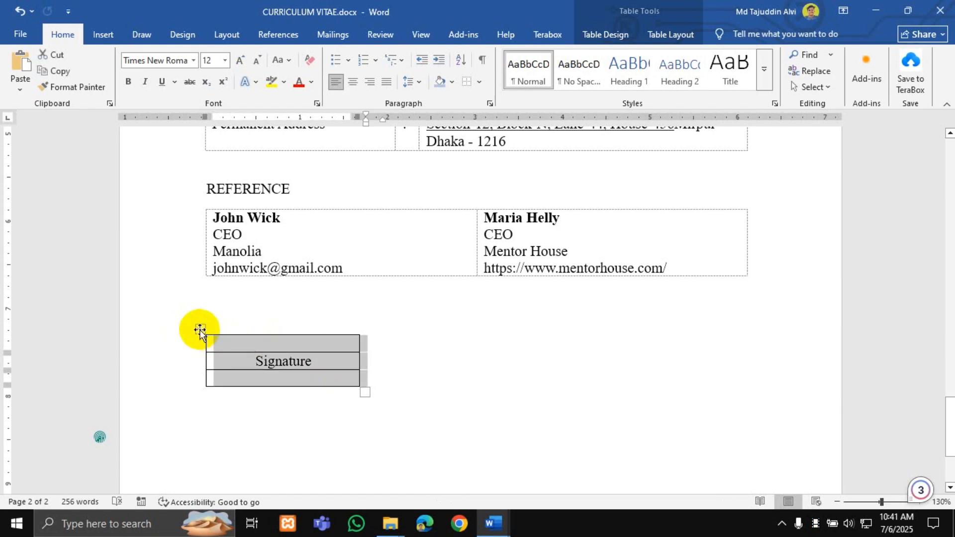
click(481, 84)
click(500, 167)
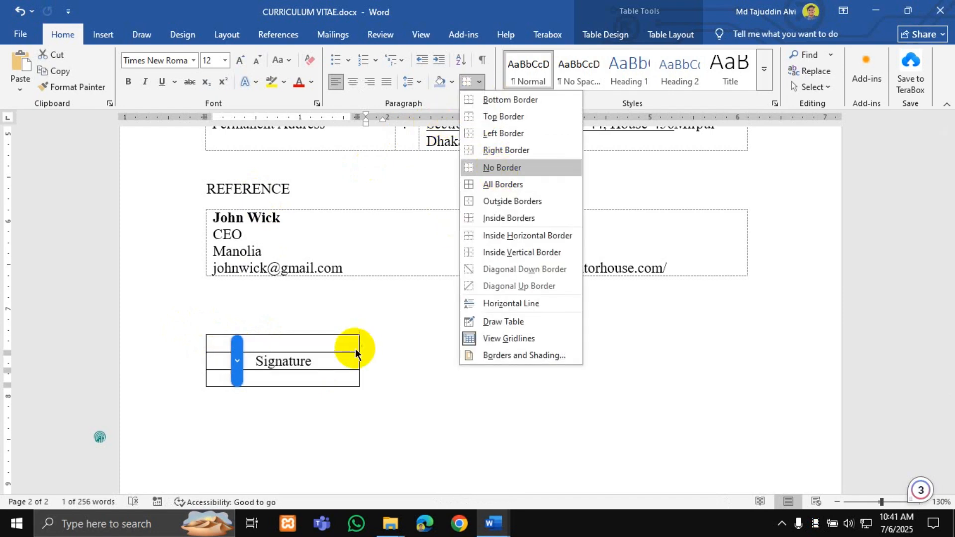
click(312, 358)
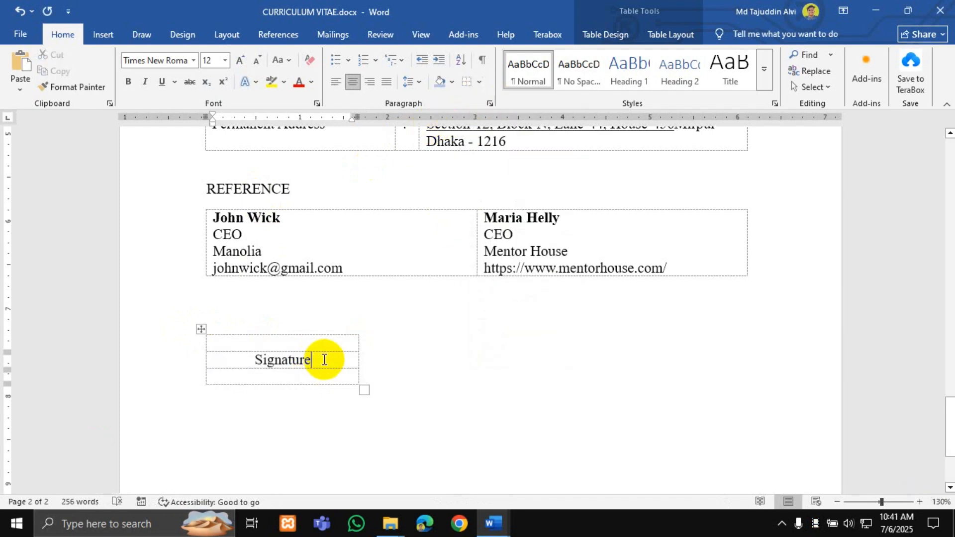
click(481, 84)
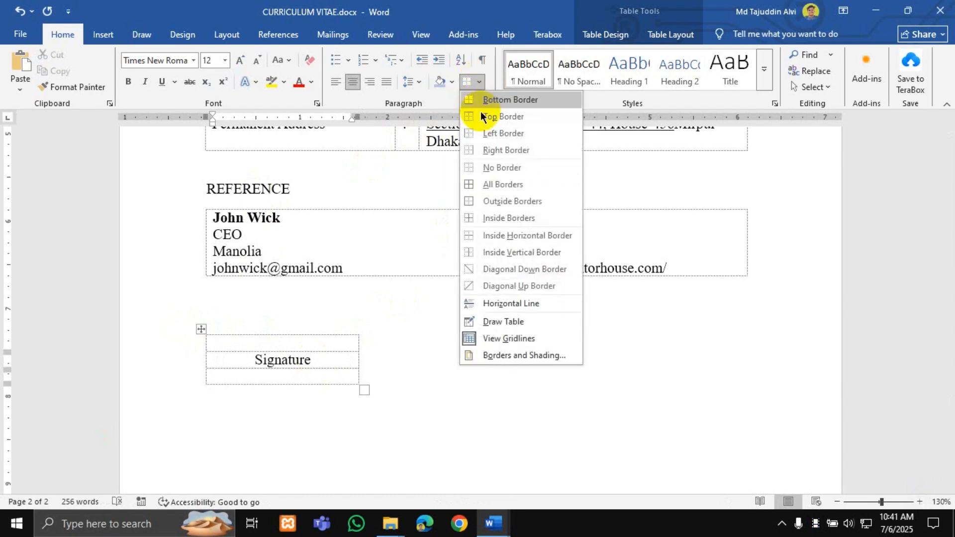
click(493, 117)
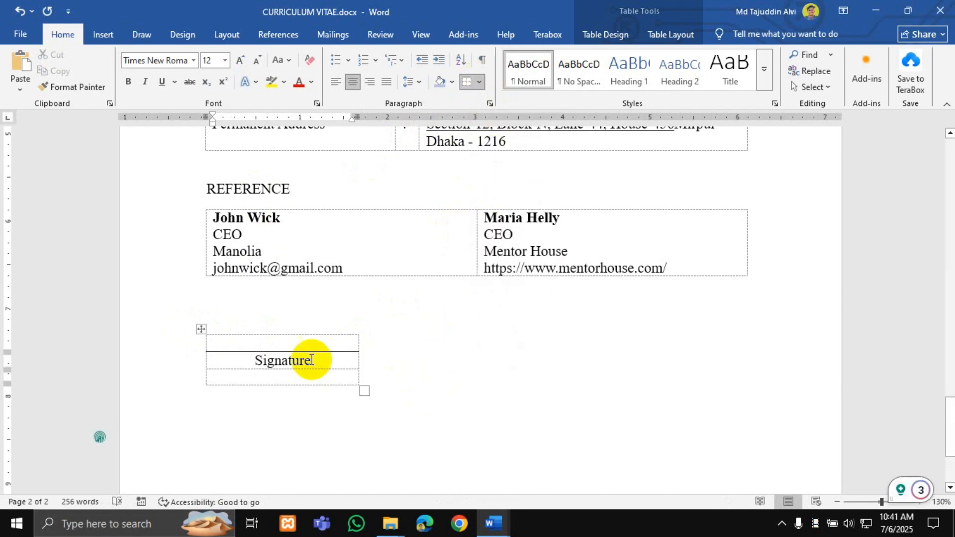
Enter the applicant's first name in the signature table's top row and check page two in the print preview.
click(306, 344)
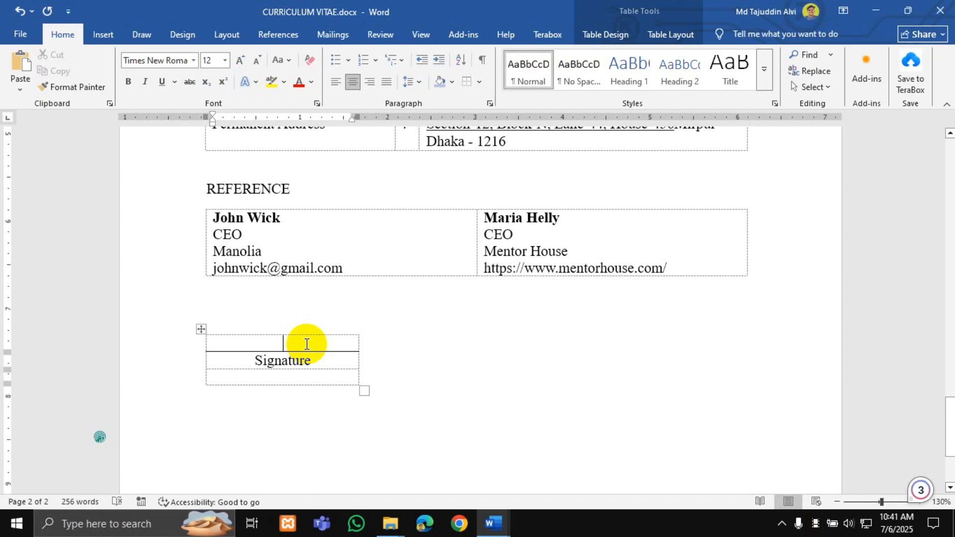
text(Robert)
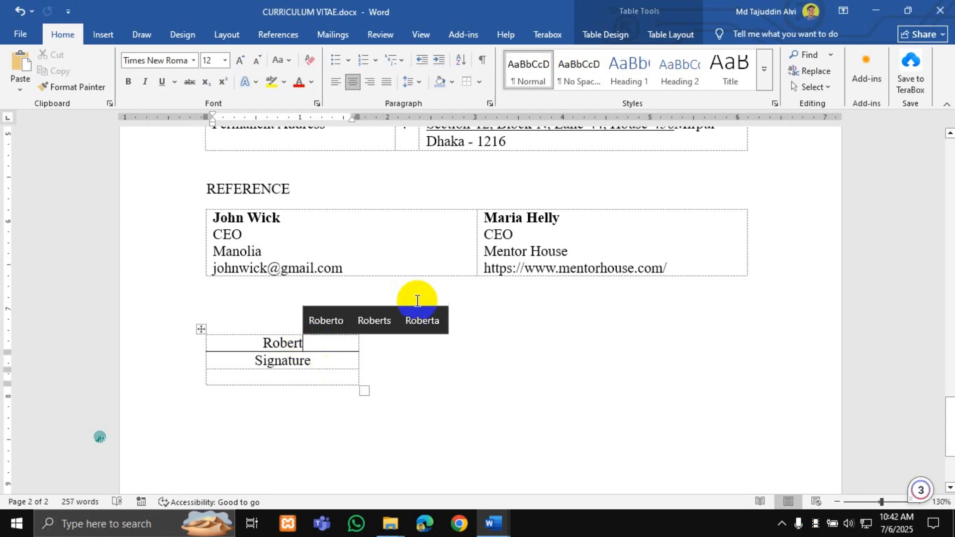
key(ctrl+p)
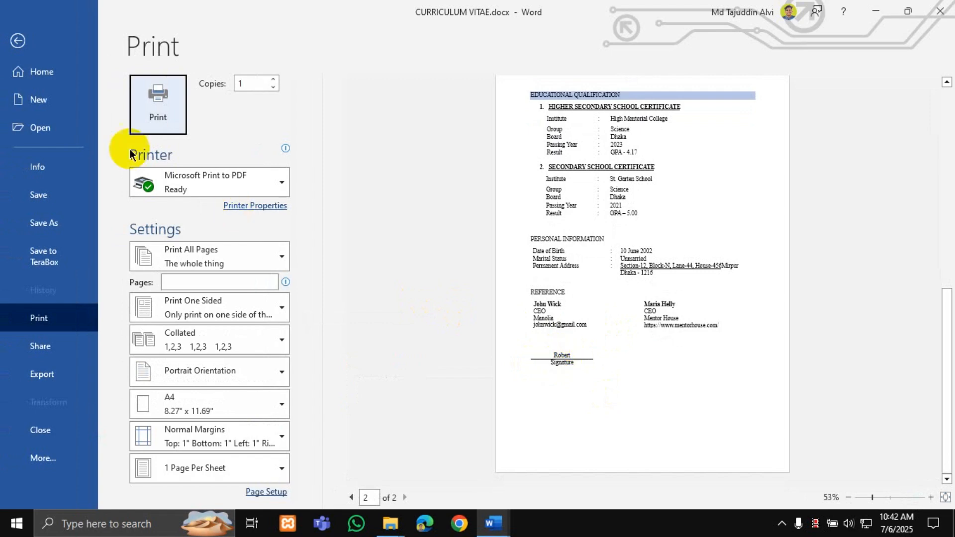
click(17, 41)
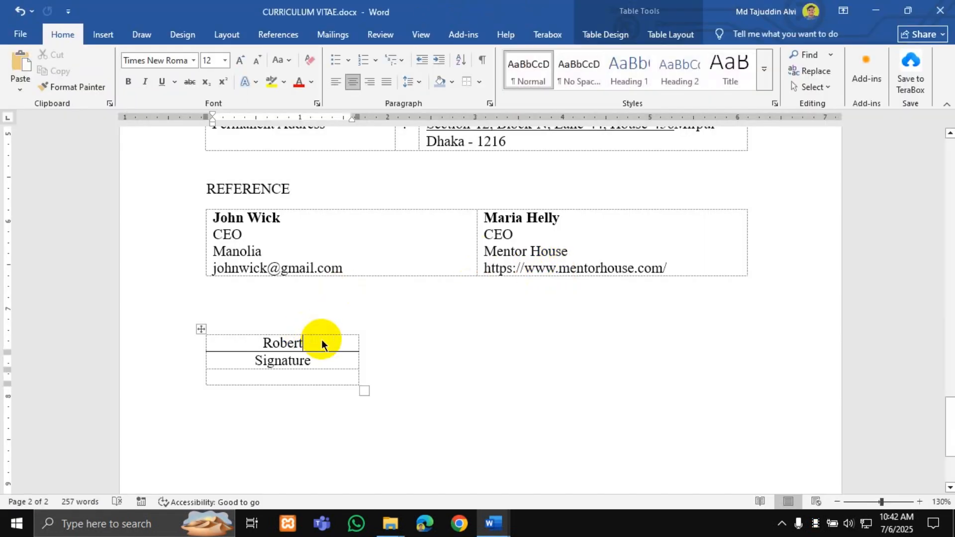
Increase the height of the signature table's top row by lowering the line above "Signature", and check the print preview.
click(305, 360)
drag(323, 366, 243, 358)
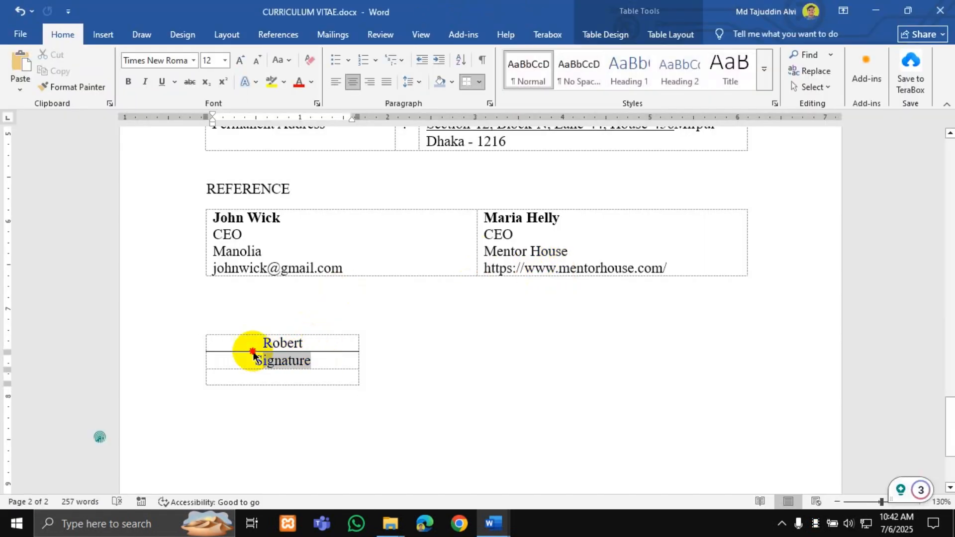
click(209, 352)
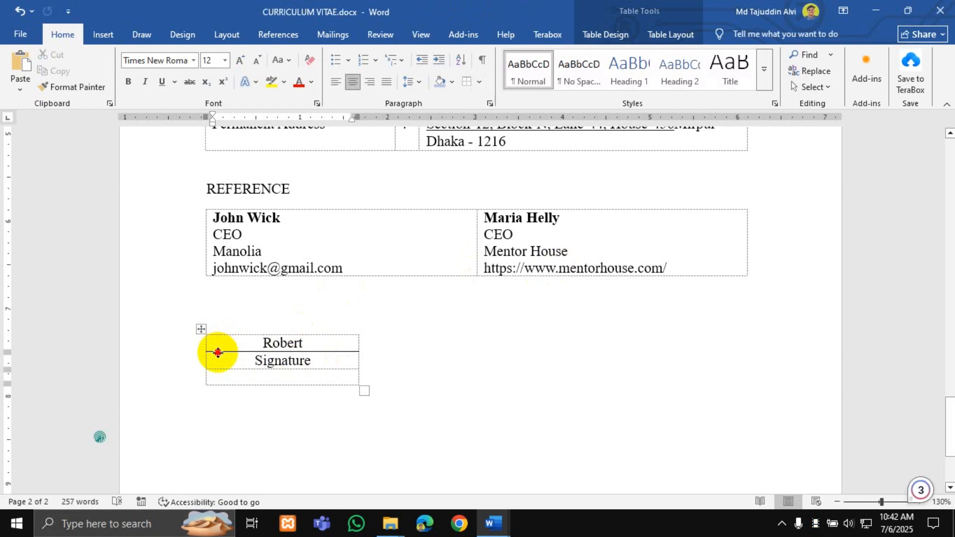
drag(217, 352, 218, 364)
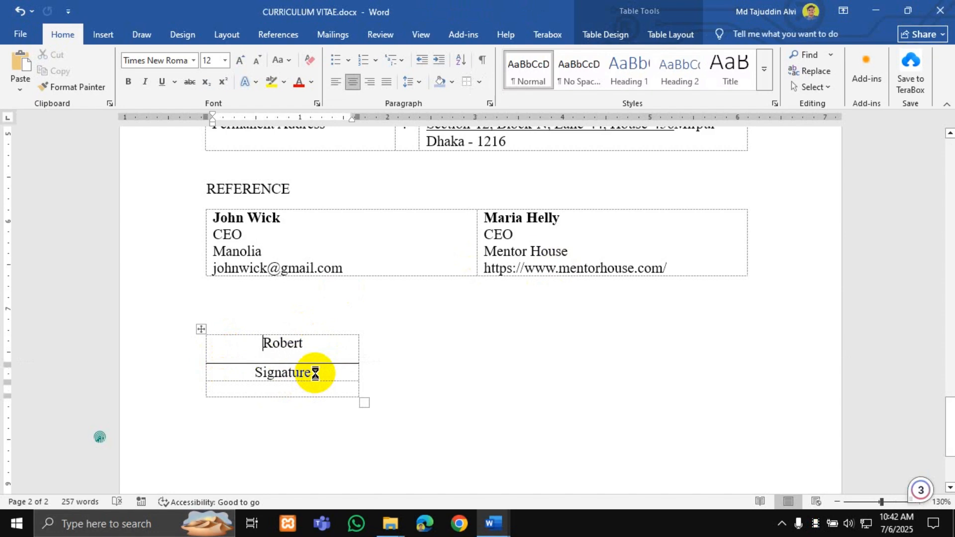
key(ctrl+p)
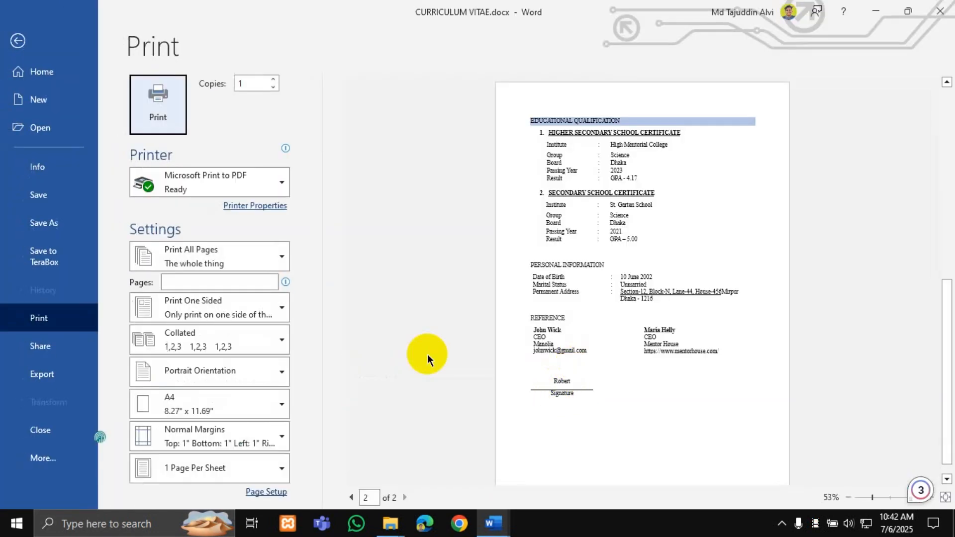
click(18, 41)
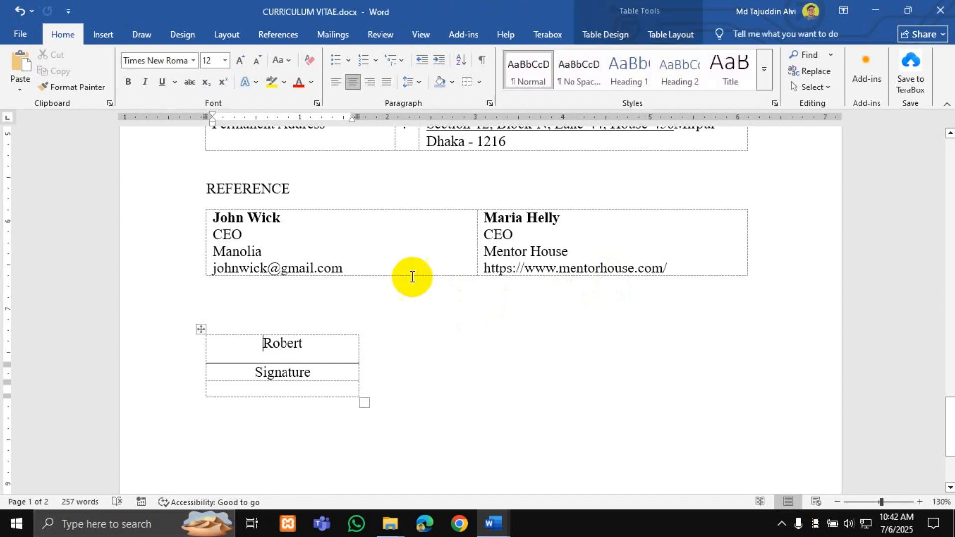
Copy the formatting of the EDUCATIONAL QUALIFICATION heading onto the PERSONAL INFORMATION and REFERENCE headings with Format Painter.
scroll(318, 204, up, 15)
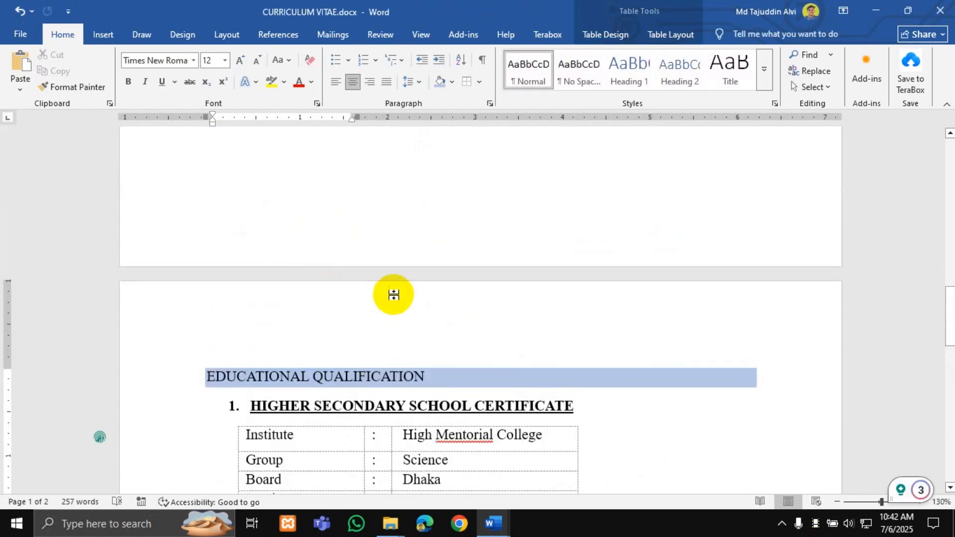
scroll(424, 345, down, 3)
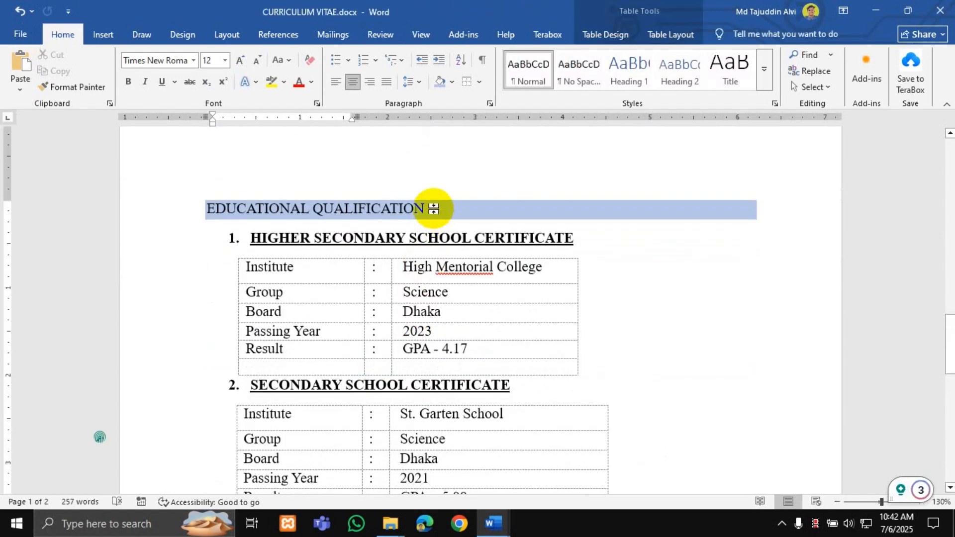
drag(429, 207, 212, 207)
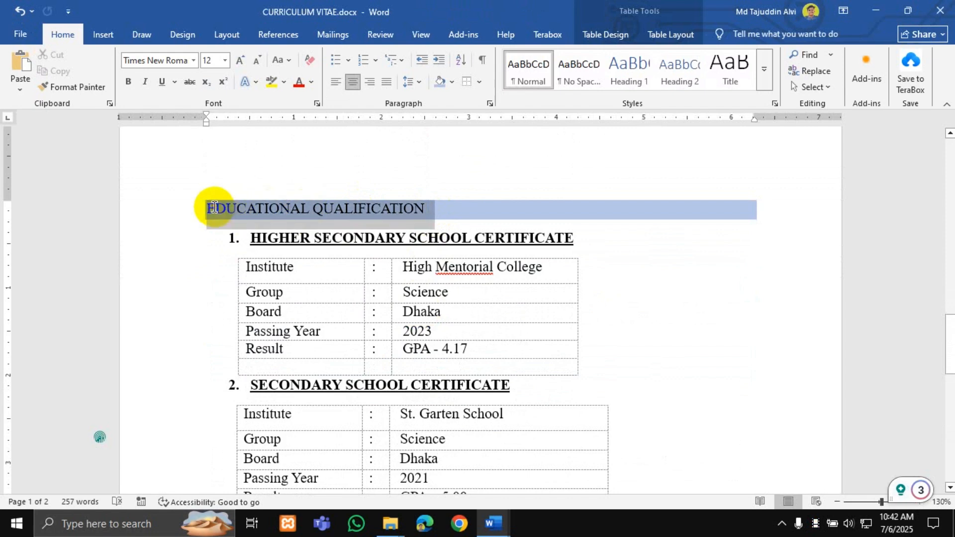
click(70, 90)
scroll(373, 284, down, 5)
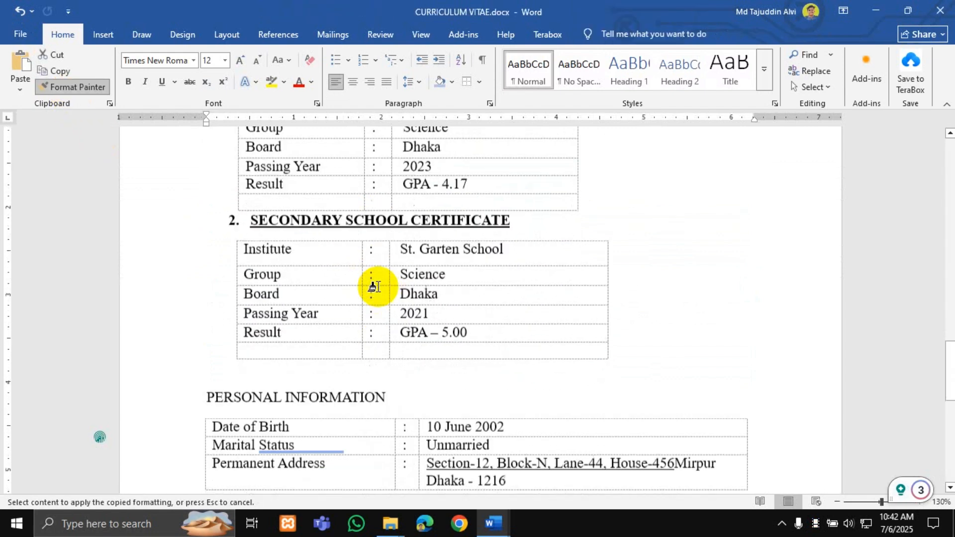
mouse_move(392, 279)
mouse_down()
mouse_move(230, 269)
mouse_move(204, 271)
mouse_move(199, 286)
mouse_up()
scroll(330, 305, down, 3)
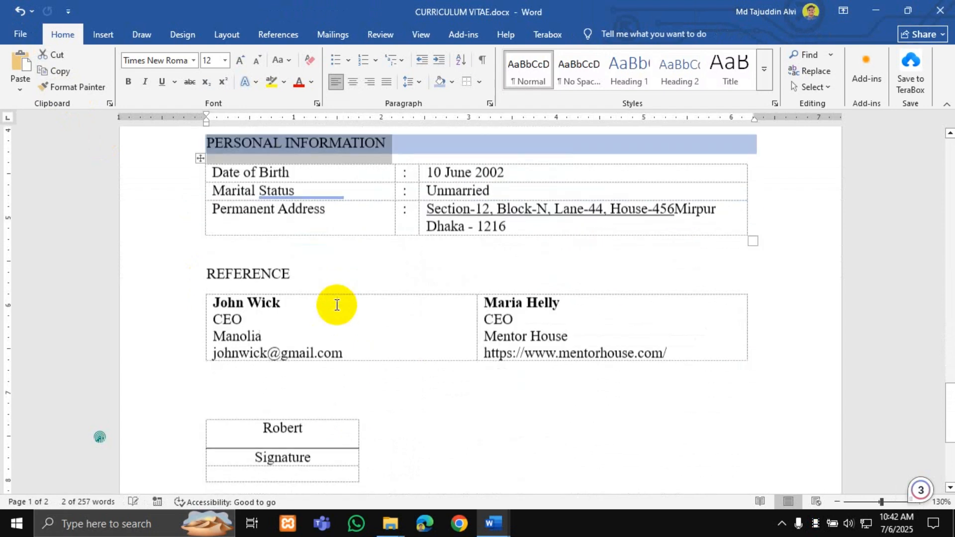
click(87, 93)
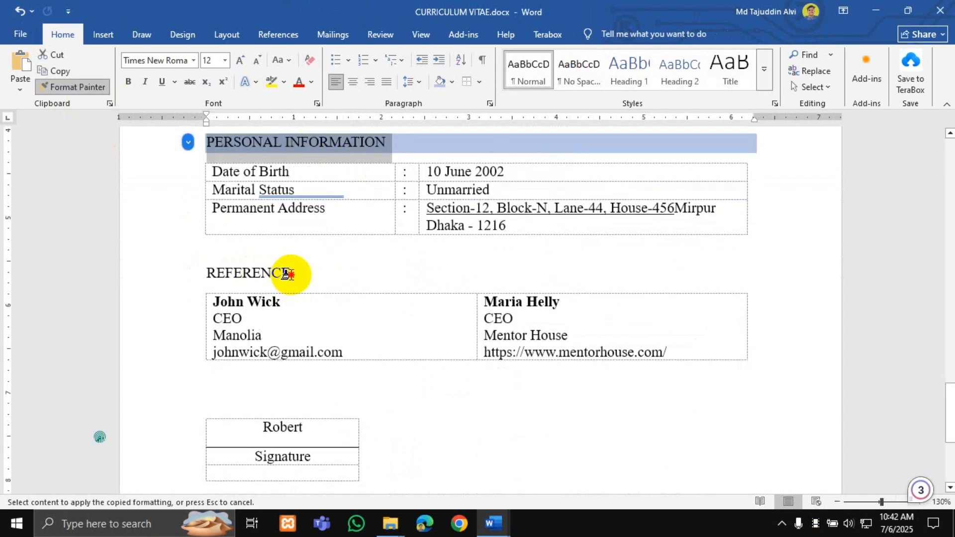
drag(284, 273, 204, 278)
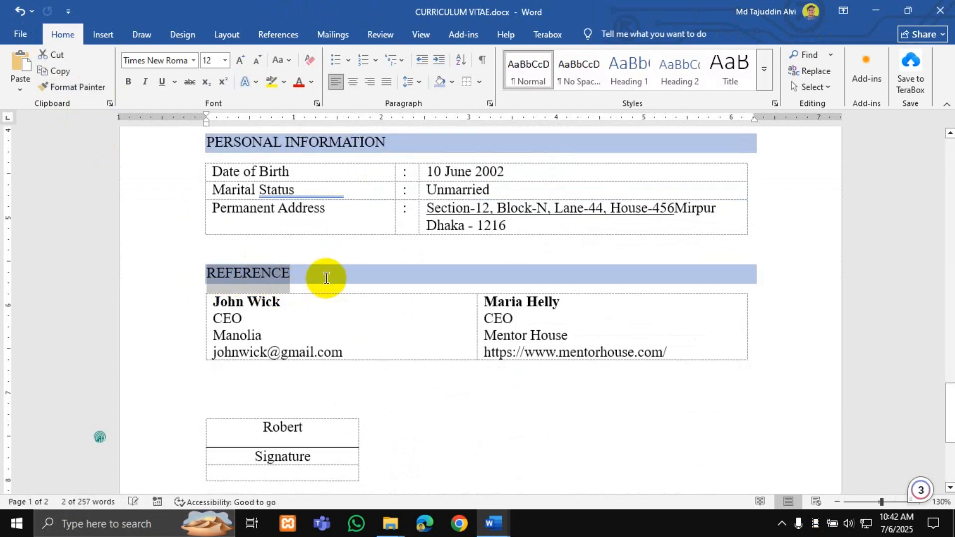
click(325, 278)
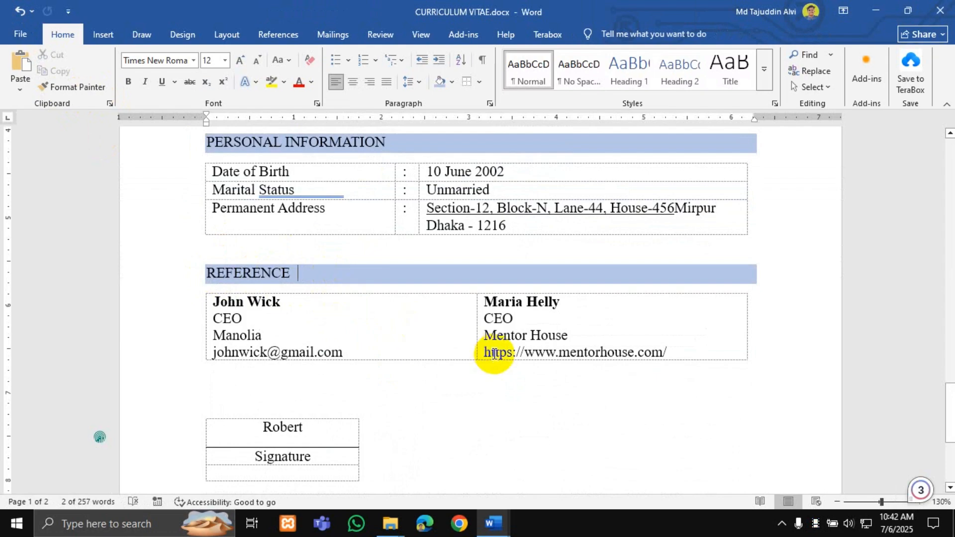
Review the layout of both CV pages side by side, from the signature block up to the contact details.
ctrl+scroll(494, 354, down, 3)
ctrl+scroll(494, 354, up, 8)
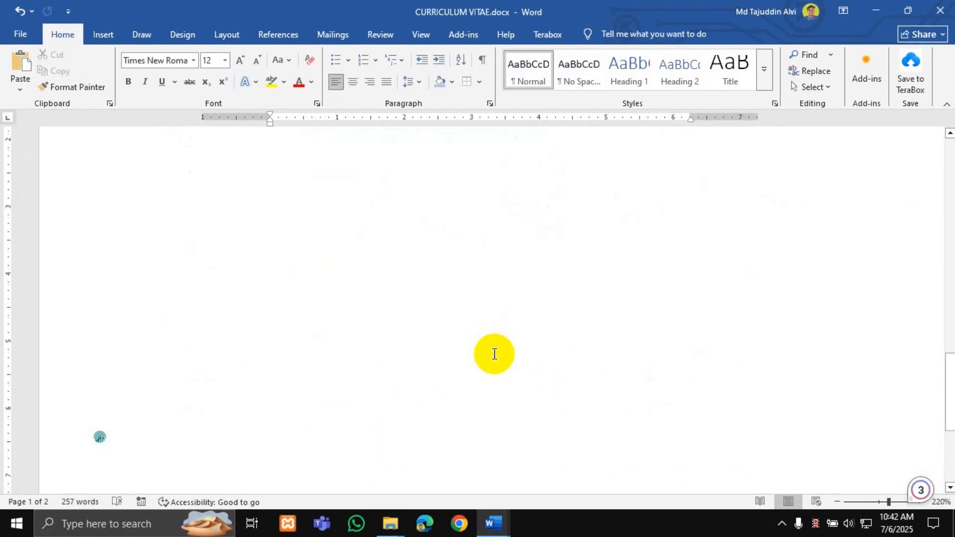
ctrl+scroll(494, 354, down, 8)
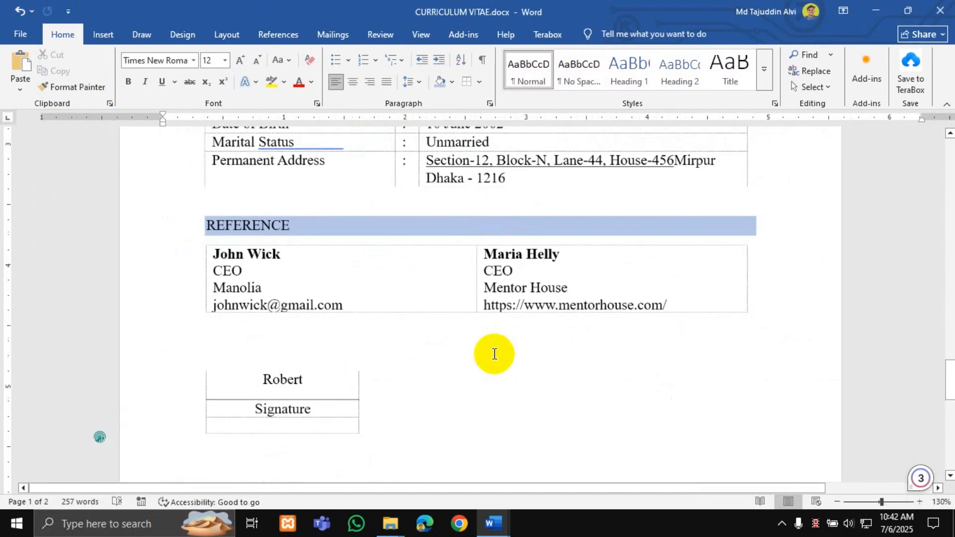
scroll(494, 354, up, 5)
ctrl+scroll(494, 354, up, 3)
scroll(494, 354, down, 10)
scroll(494, 354, up, 3)
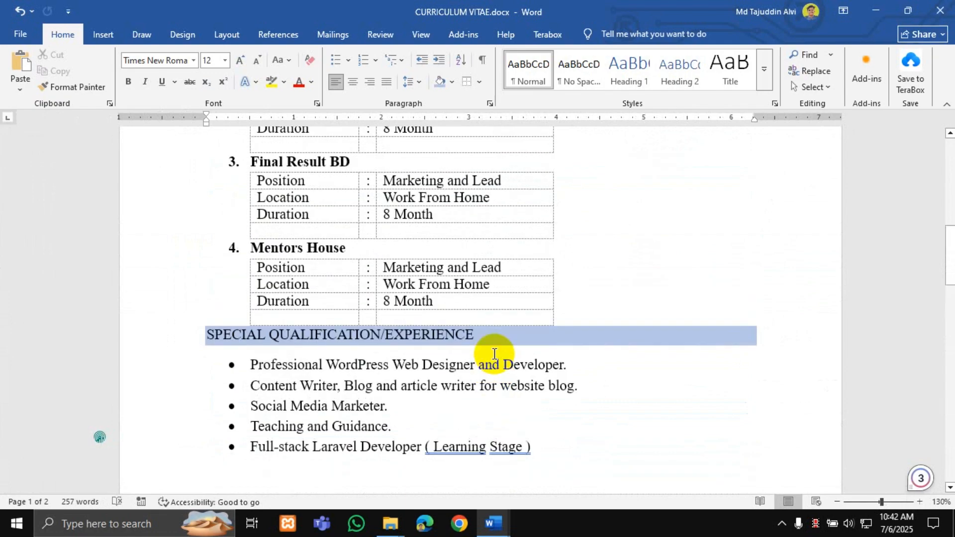
ctrl+scroll(494, 354, down, 5)
scroll(447, 353, up, 3)
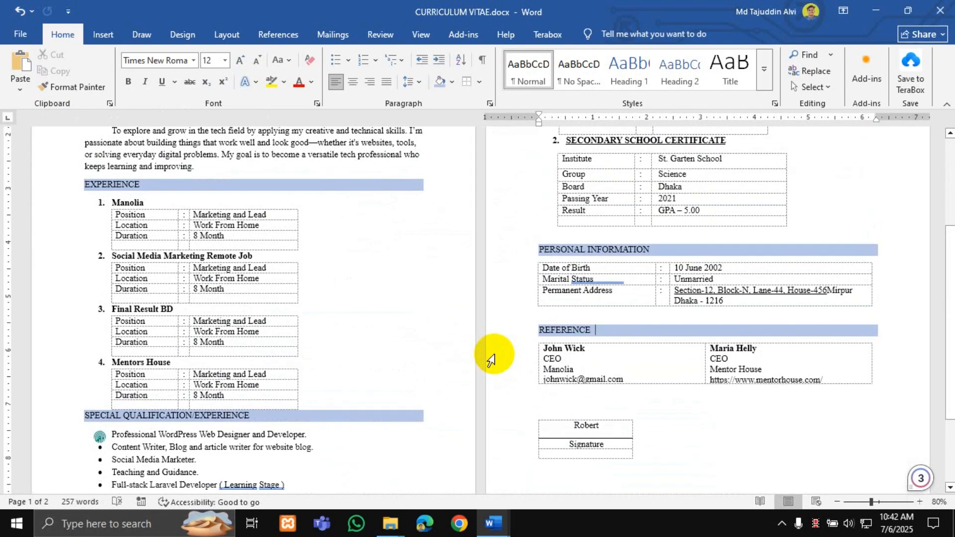
scroll(164, 221, up, 3)
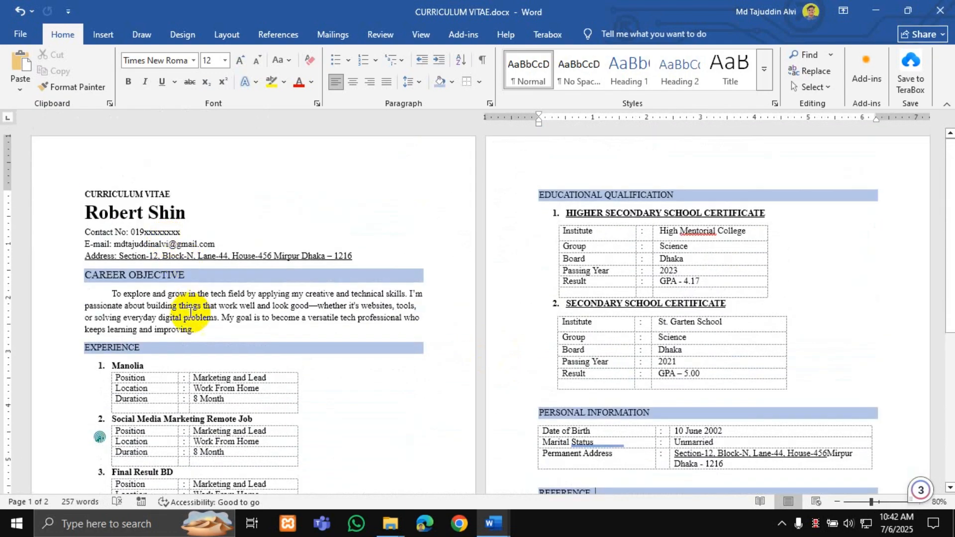
Set the paragraph spacing after the address line in the CV's contact details to 18 pt.
click(364, 254)
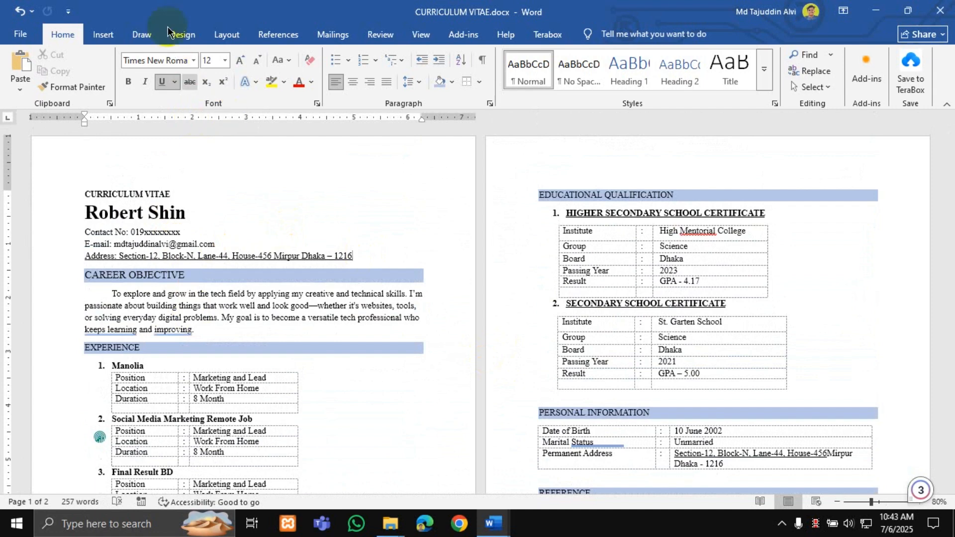
click(220, 37)
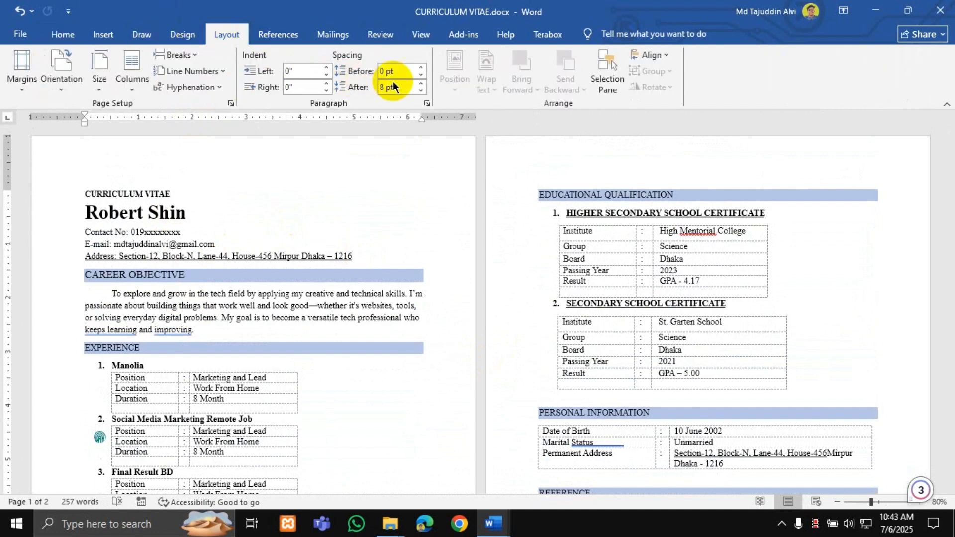
click(421, 83)
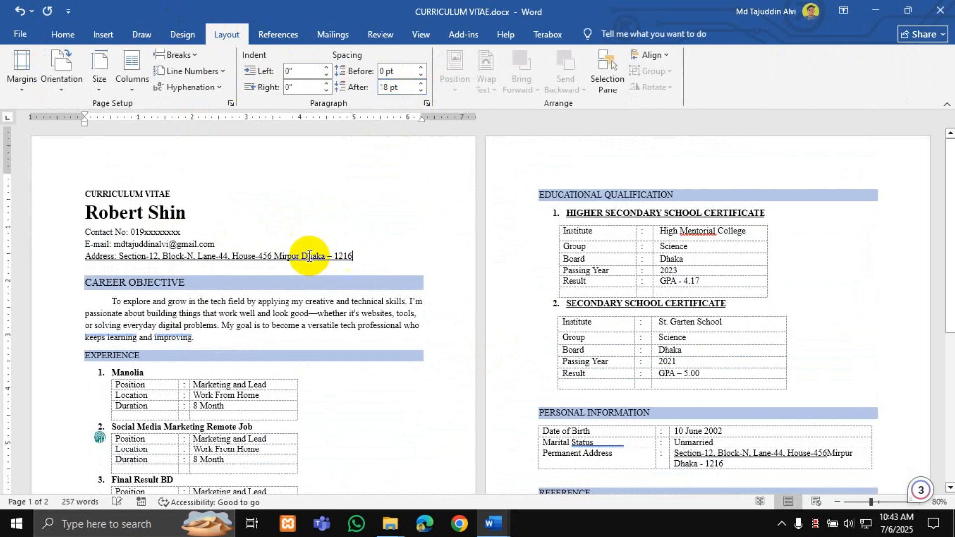
Set the spacing after both the career objective paragraph and the CAREER OBJECTIVE heading to 12 pt.
scroll(314, 251, down, 1)
click(195, 304)
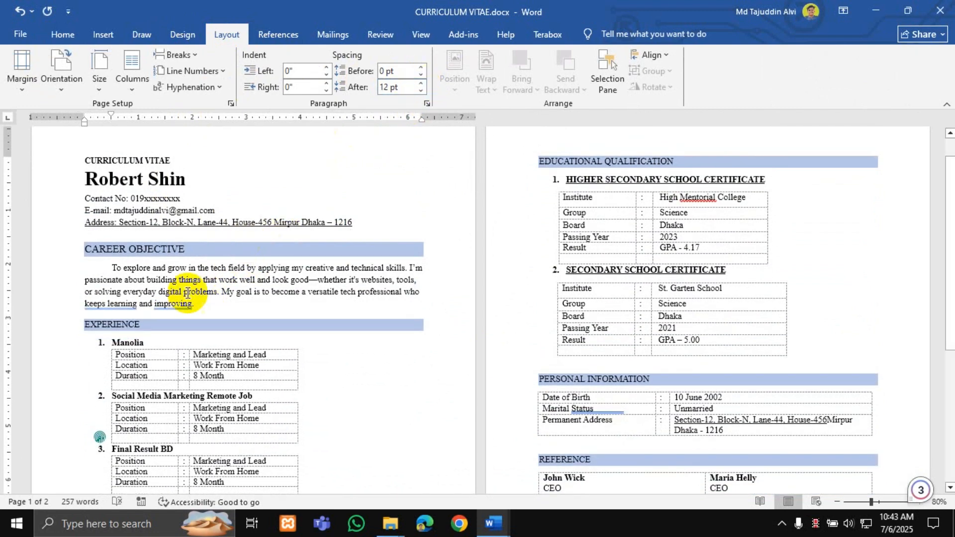
click(195, 249)
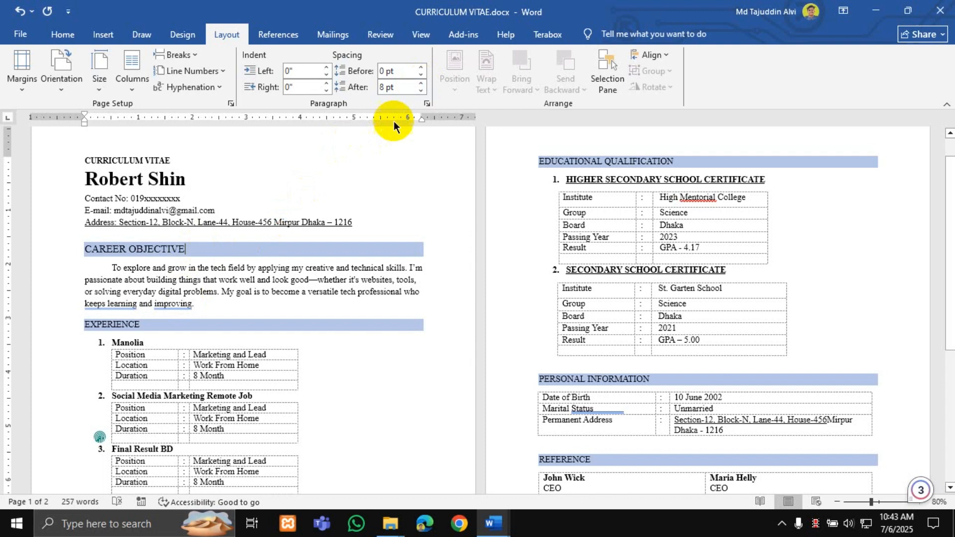
click(421, 83)
Set the spacing after the EXPERIENCE heading to 12 pt and the spacing before the SPECIAL QUALIFICATION/EXPERIENCE heading to Auto.
scroll(268, 269, down, 3)
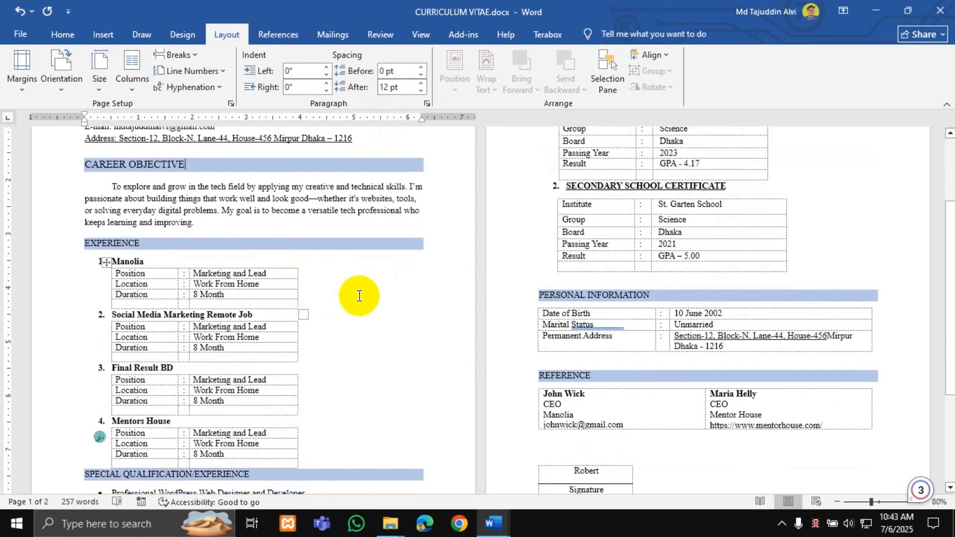
scroll(368, 246, down, 3)
click(141, 177)
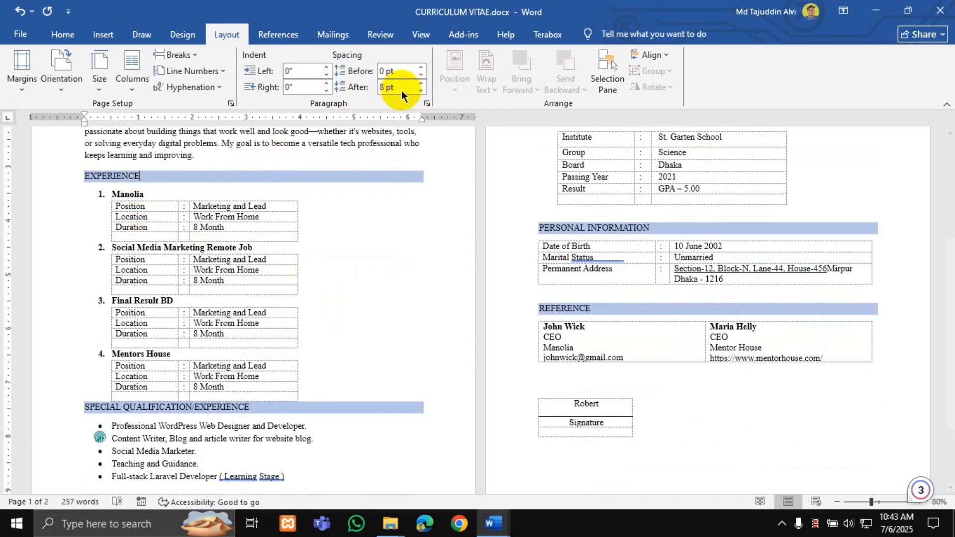
click(333, 401)
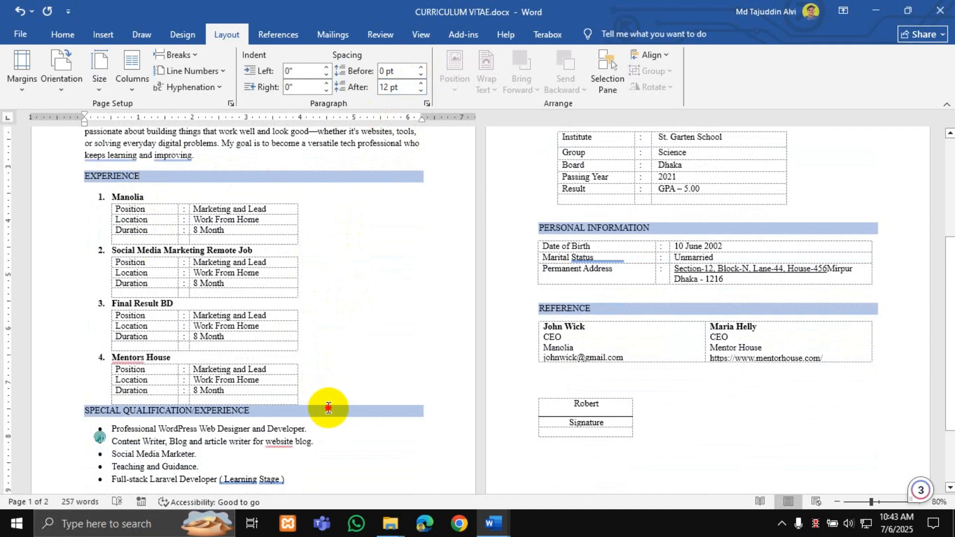
click(419, 77)
scroll(251, 473, down, 3)
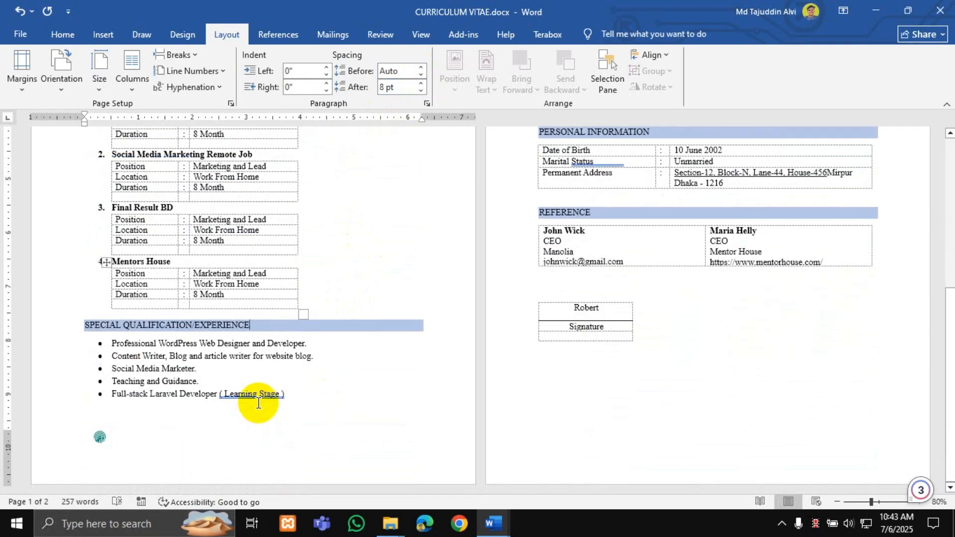
Set the spacing after the EDUCATIONAL QUALIFICATION, PERSONAL INFORMATION and REFERENCE headings on the second page to 12 pt.
ctrl+scroll(343, 412, down, 2)
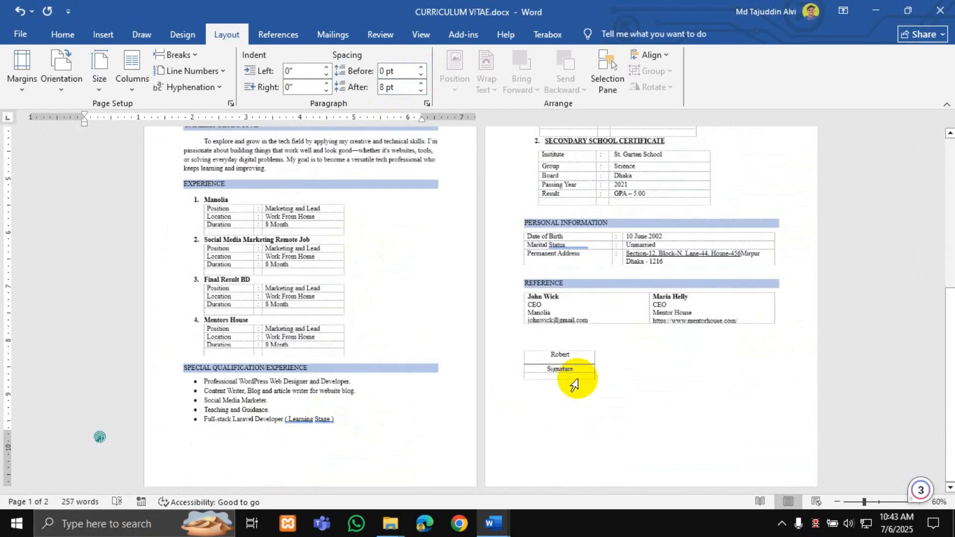
scroll(577, 380, up, 4)
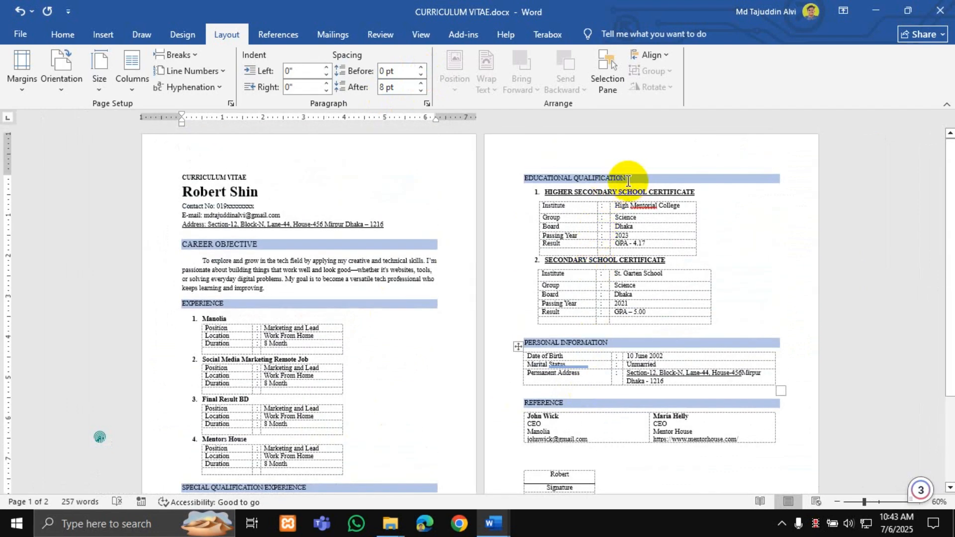
click(635, 174)
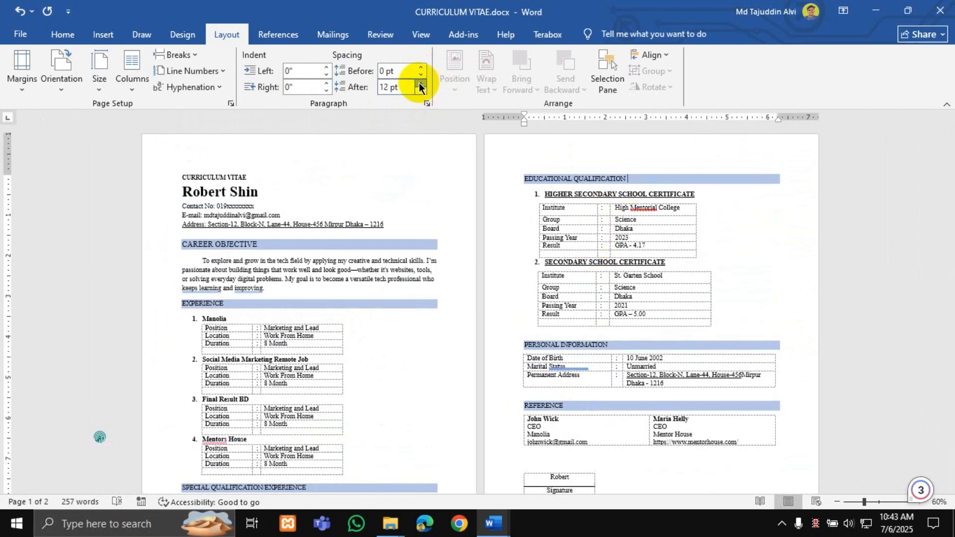
click(631, 346)
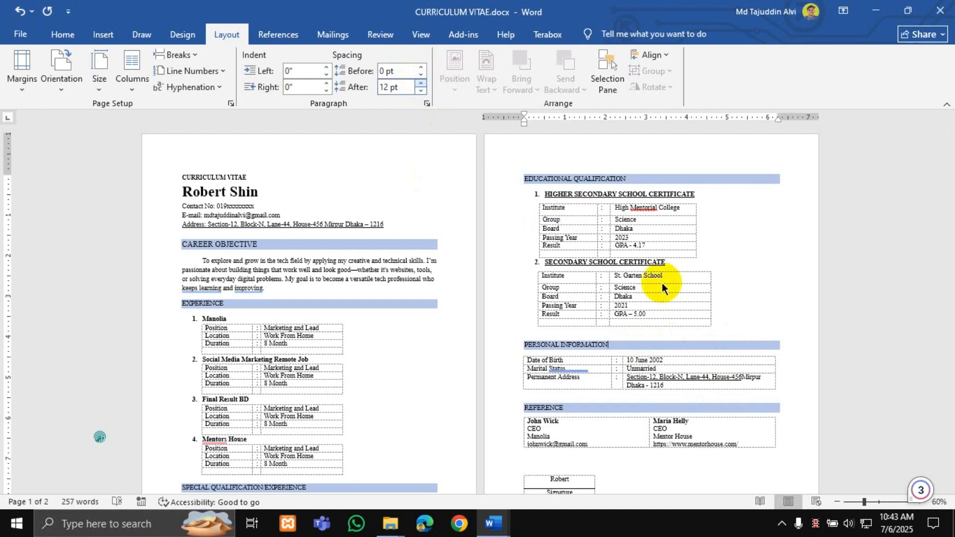
scroll(603, 288, down, 2)
click(603, 371)
click(419, 91)
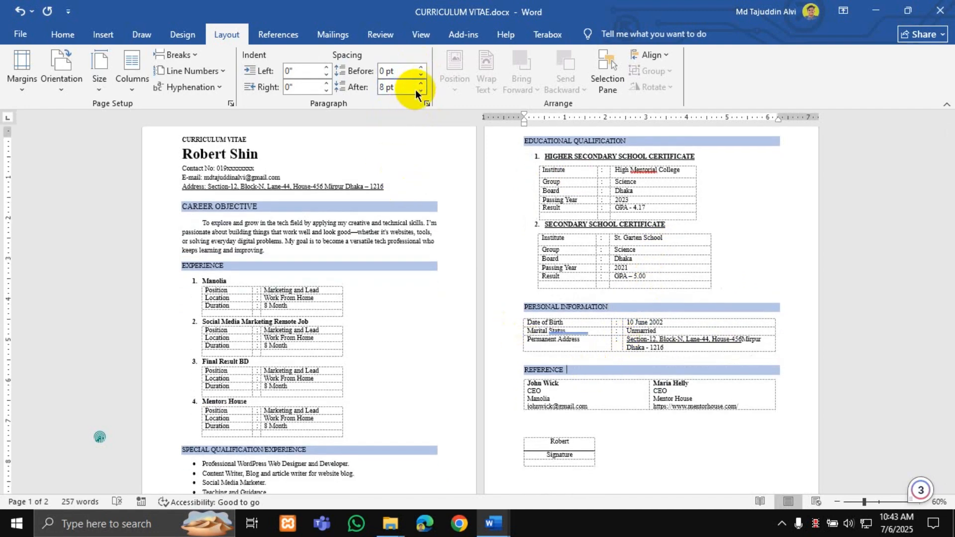
click(420, 84)
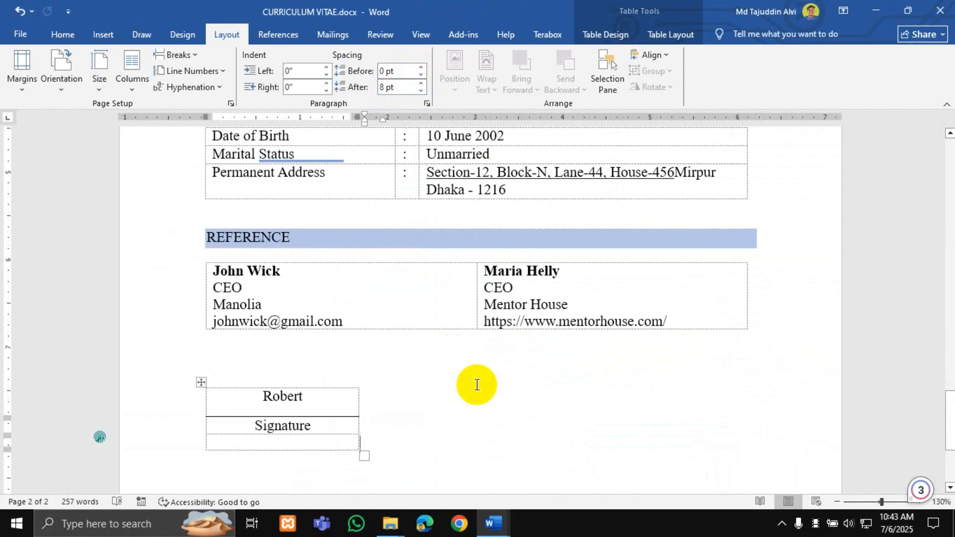
Place the insertion point at the end of the CURRICULUM VITAE title line on the first page.
scroll(523, 371, up, 8)
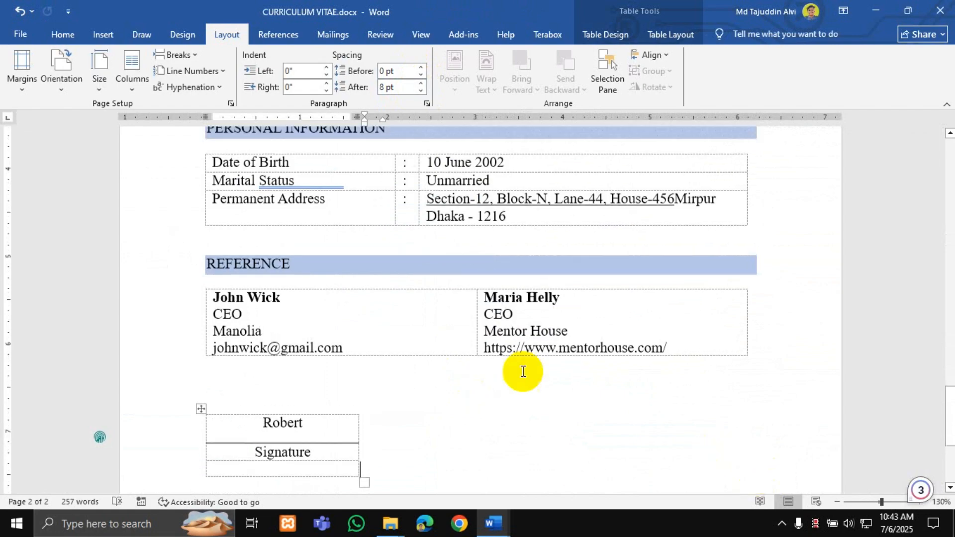
scroll(525, 370, up, 15)
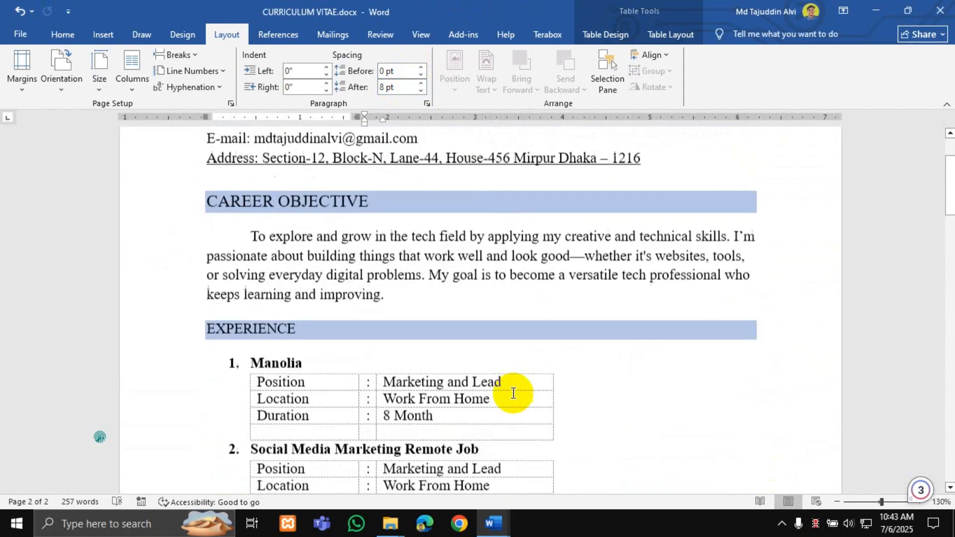
click(628, 237)
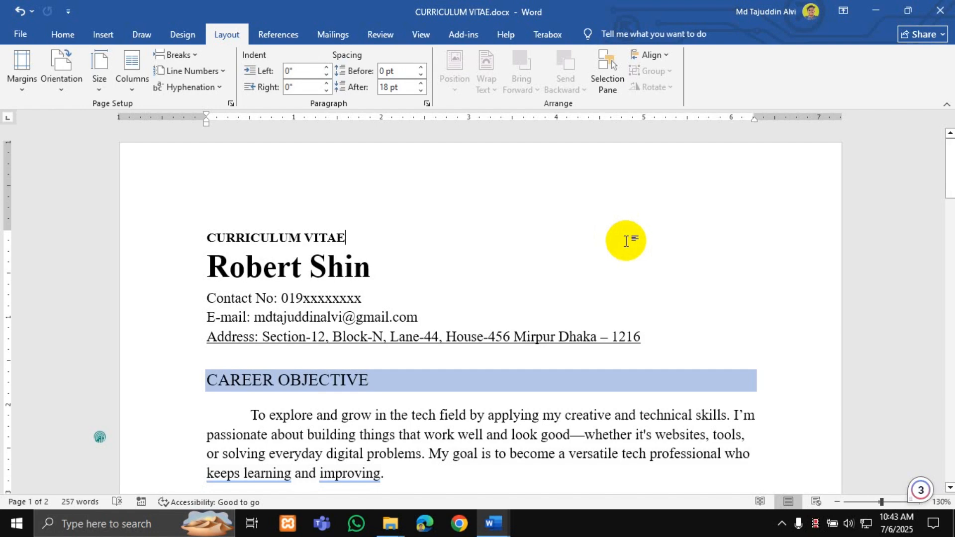
click(390, 248)
click(384, 237)
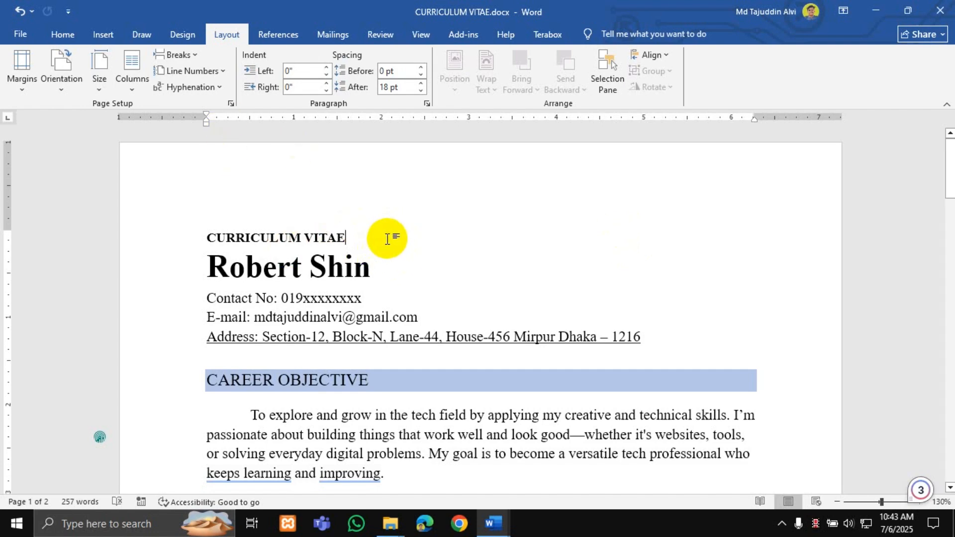
Search the online pictures for "young Boy picture" and browse the results for a CV photo.
click(102, 35)
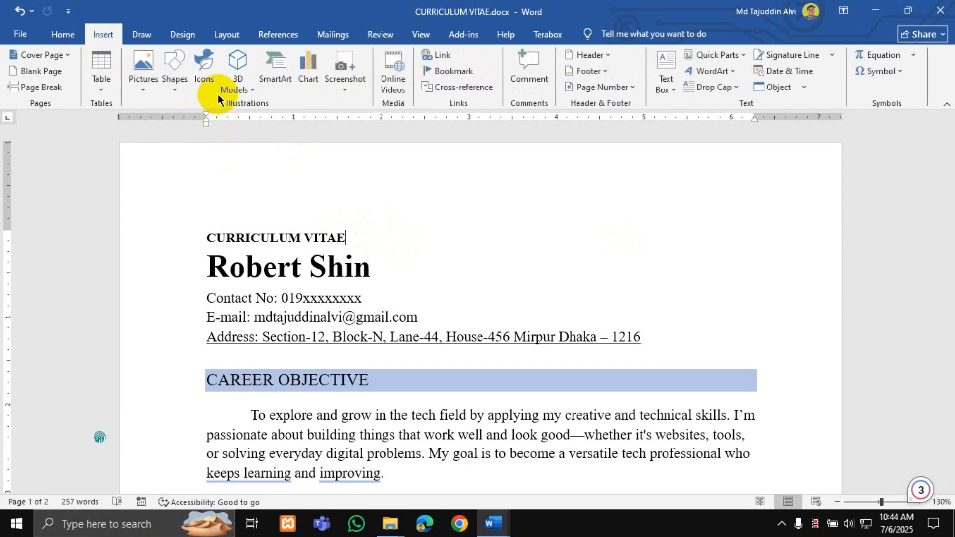
click(147, 89)
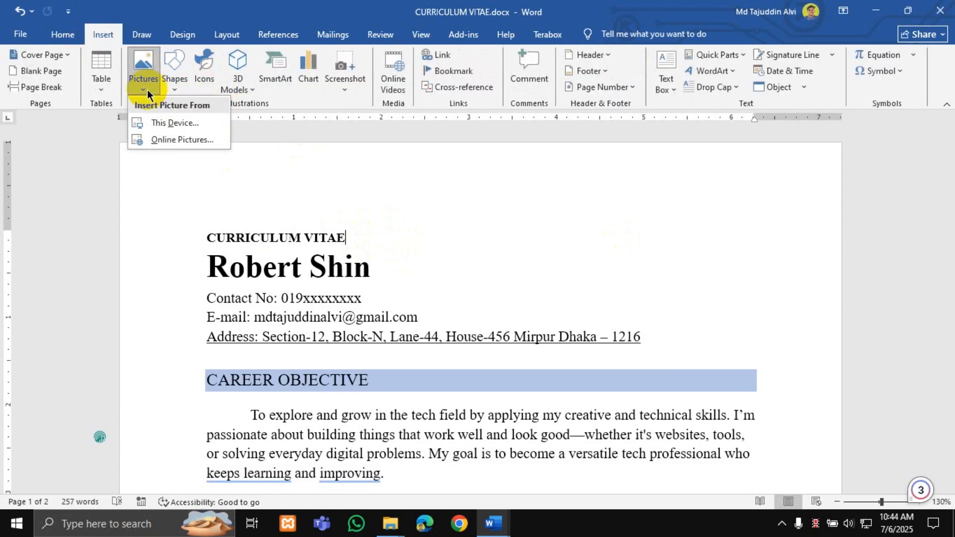
click(155, 139)
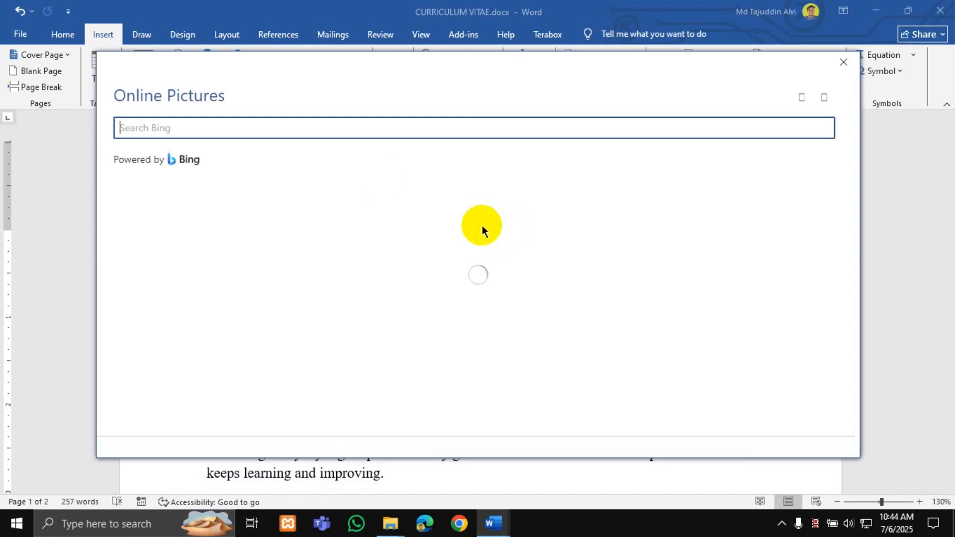
text(youn)
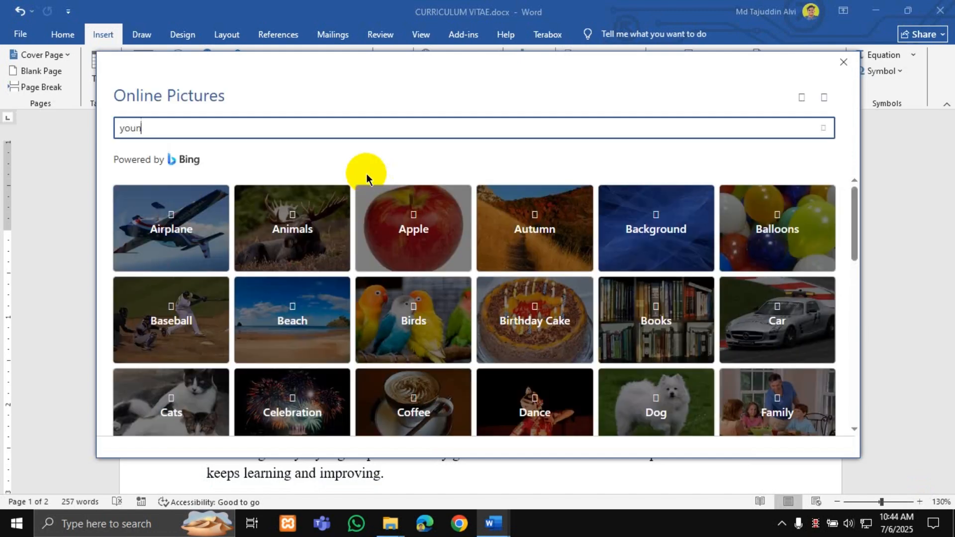
text(g Boy)
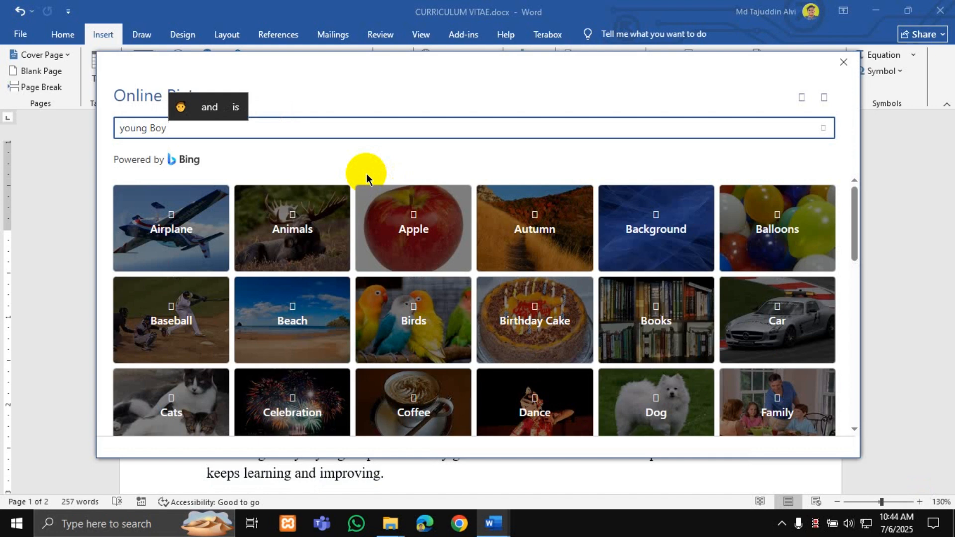
text( p)
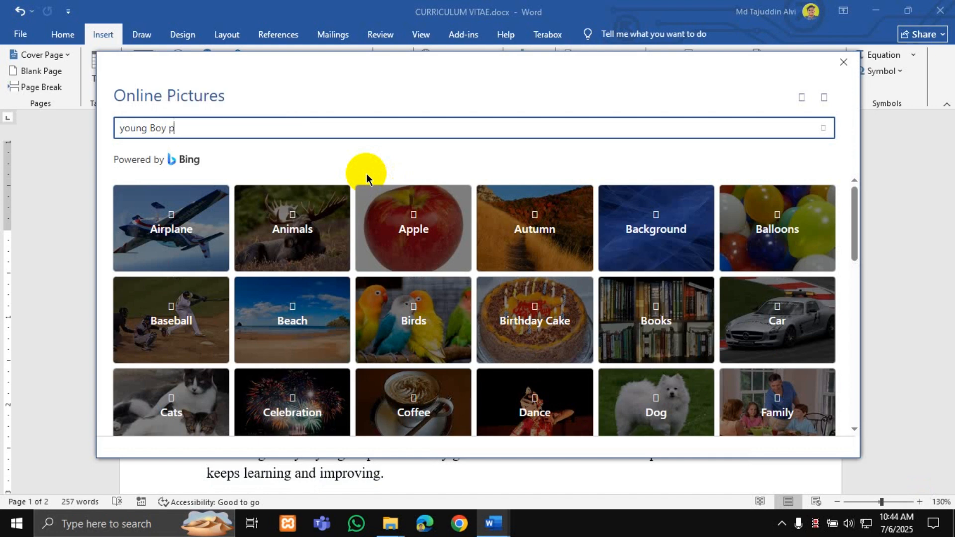
text(icture)
key(Return)
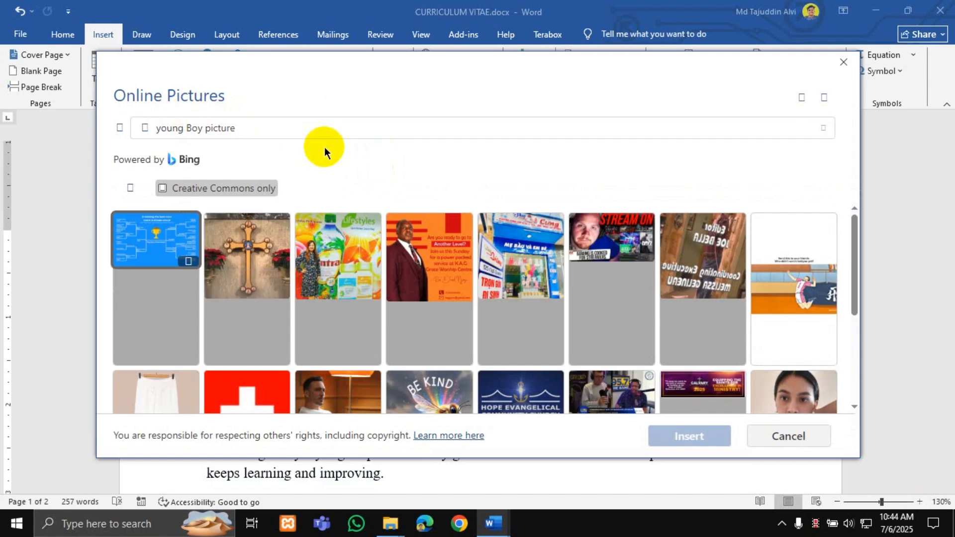
scroll(628, 256, down, 5)
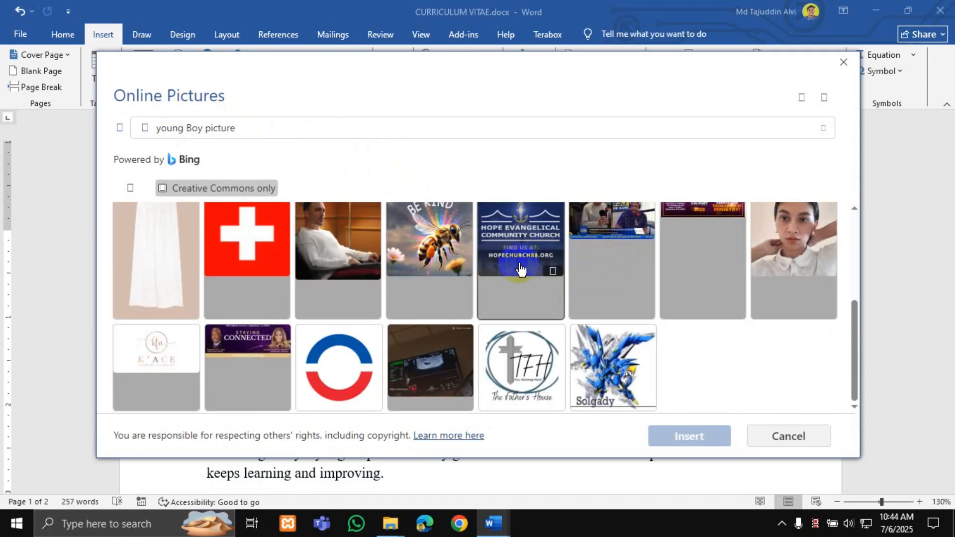
scroll(388, 239, up, 5)
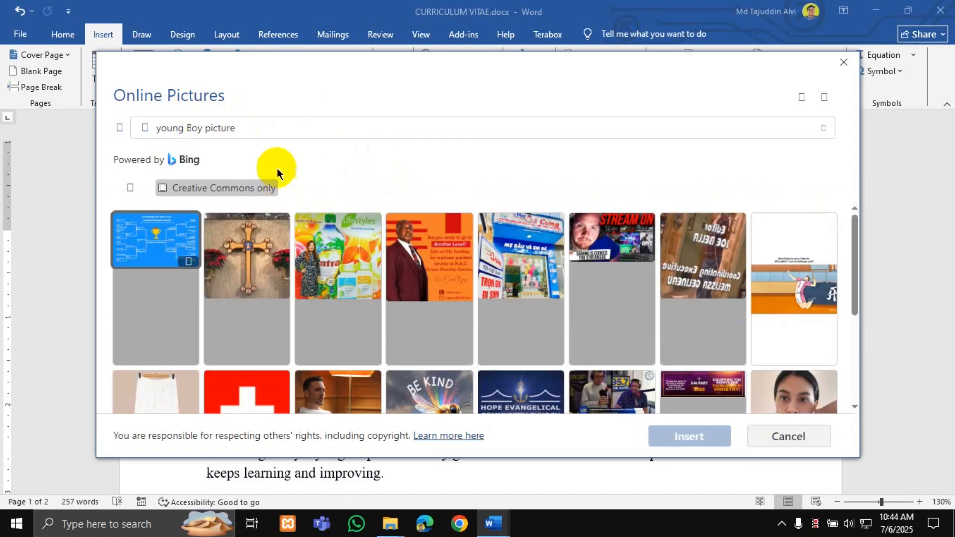
Replace the online picture search with "CV Picture".
drag(219, 128, 123, 126)
key(BackSpace)
text(CV )
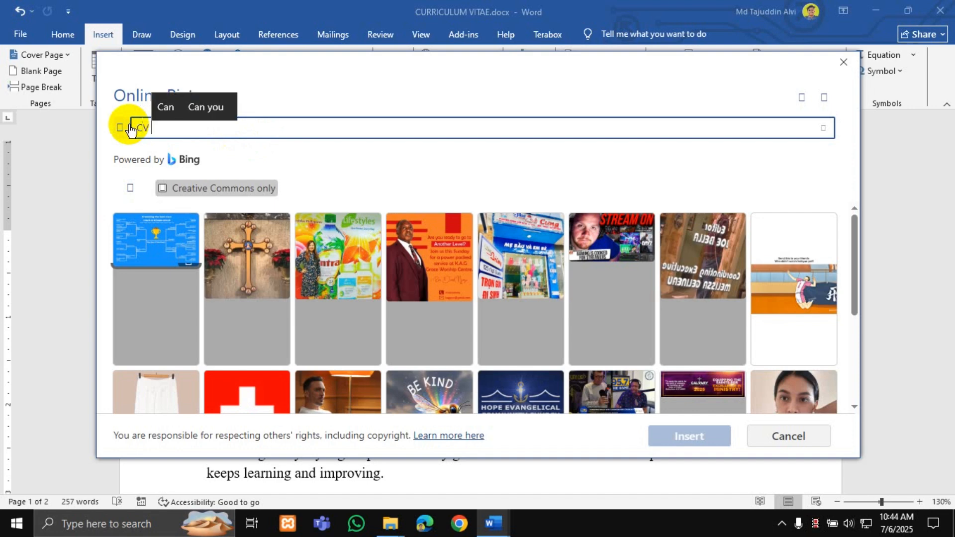
text(Picture)
key(Return)
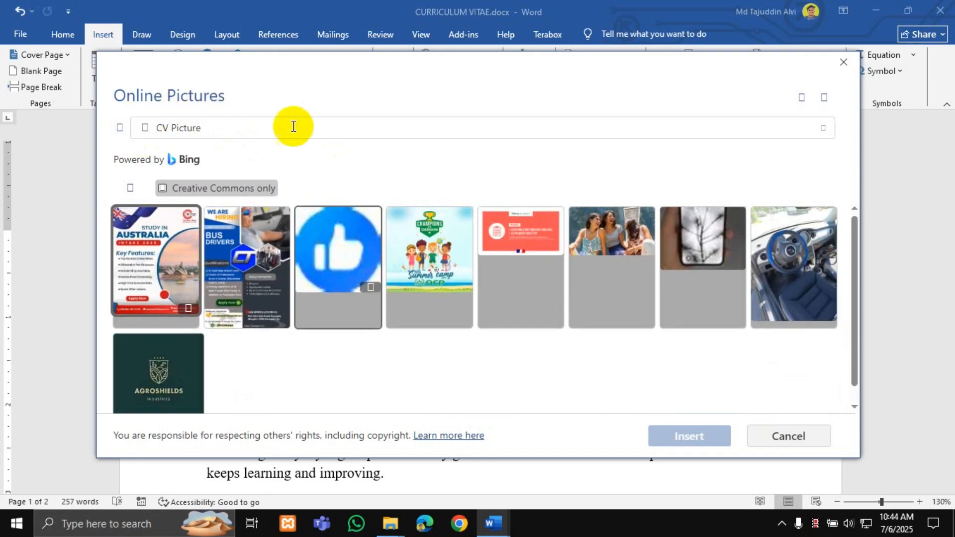
Search the online pictures for "Employee Picture", browse the results and close the search without inserting a picture.
drag(217, 128, 138, 128)
key(BackSpace)
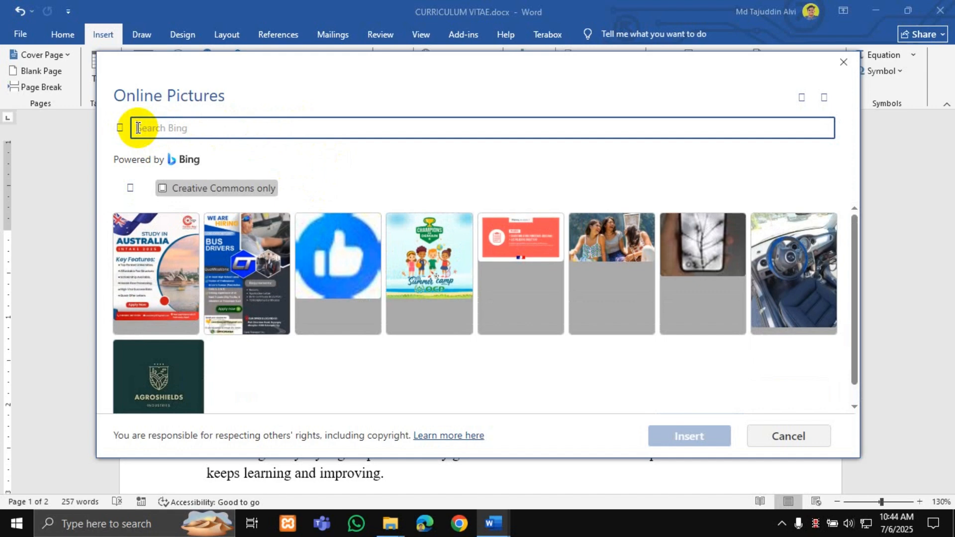
text(Pr)
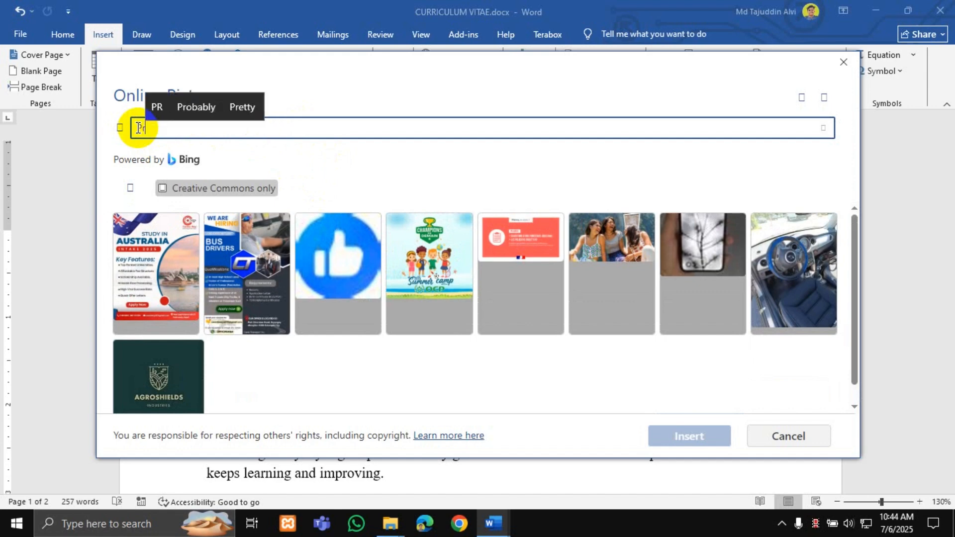
key(BackSpace)
key(BackSpace)
text(Employe)
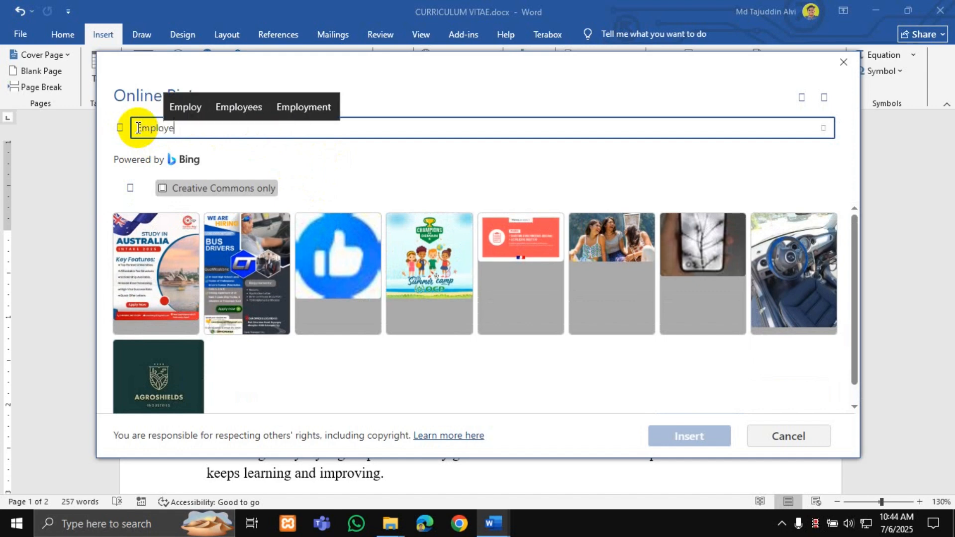
text(e Picture)
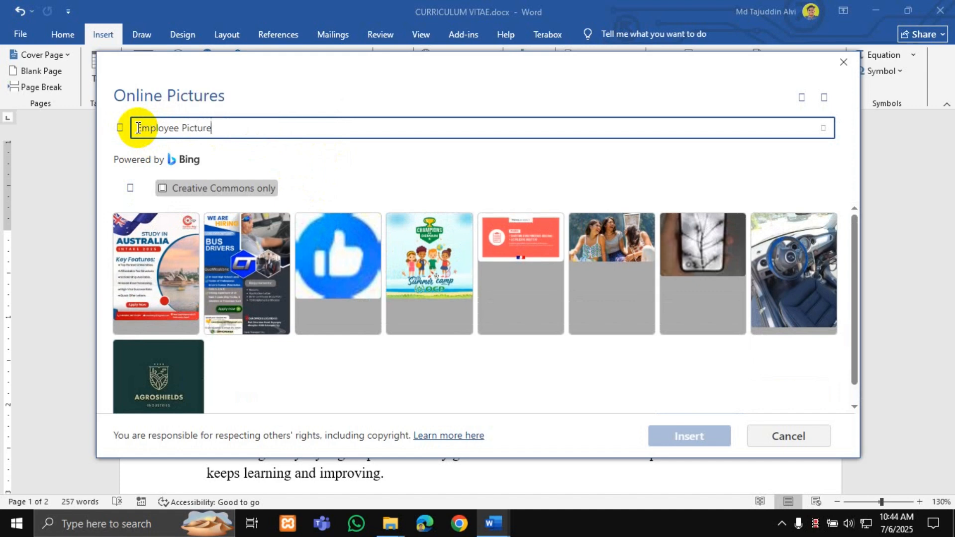
key(Return)
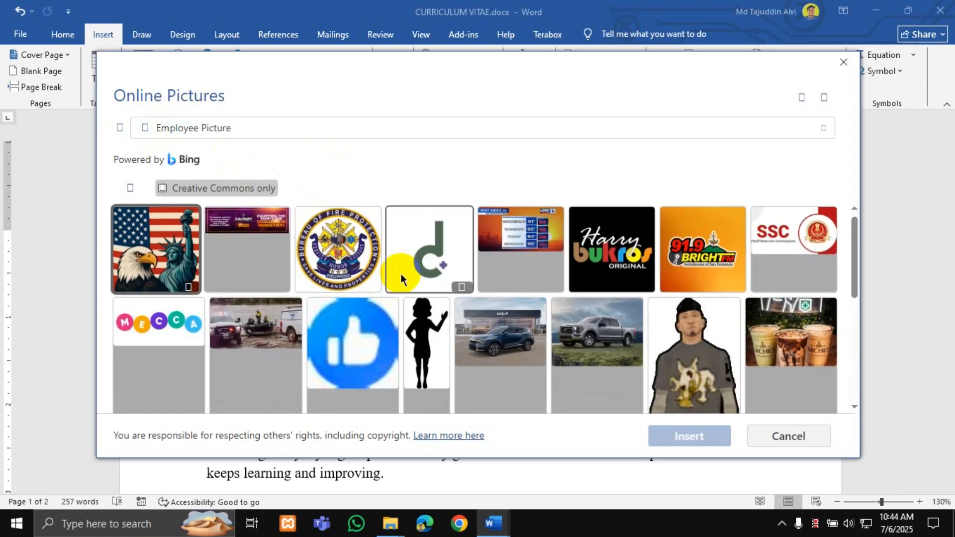
scroll(532, 302, down, 3)
scroll(550, 302, up, 3)
scroll(548, 304, down, 5)
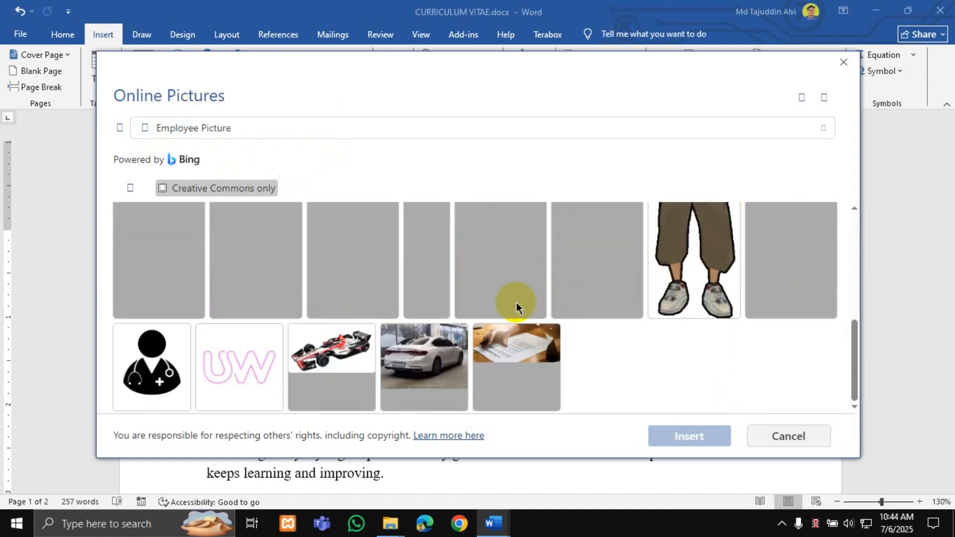
drag(219, 129, 70, 132)
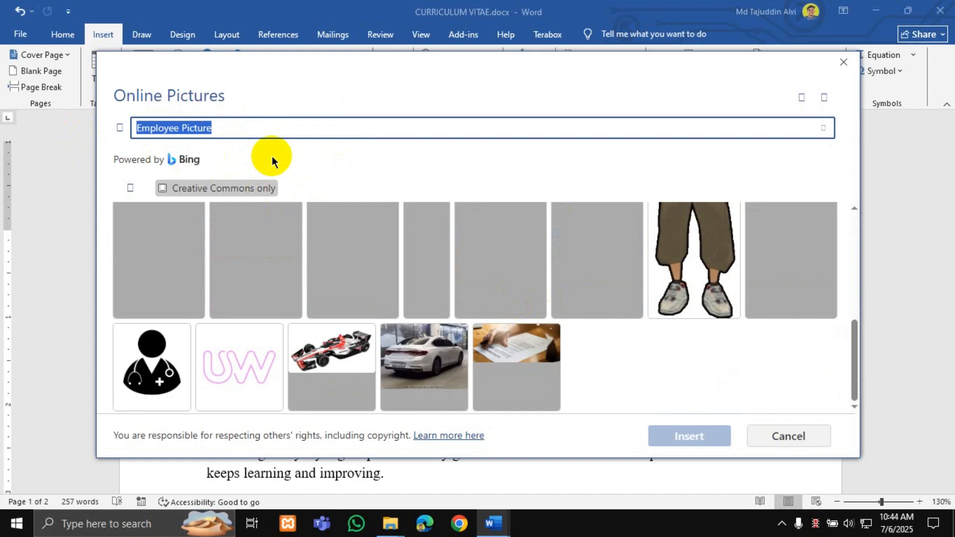
key(BackSpace)
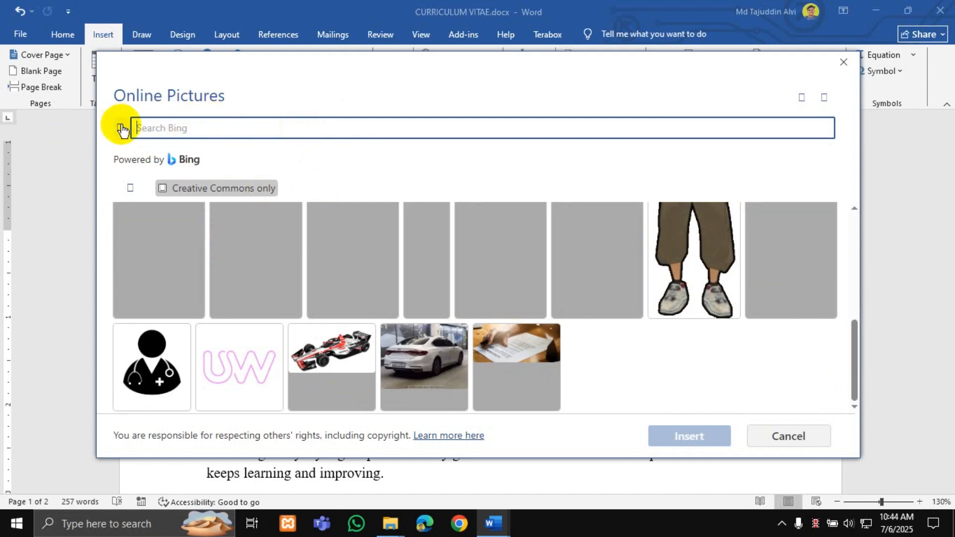
click(843, 61)
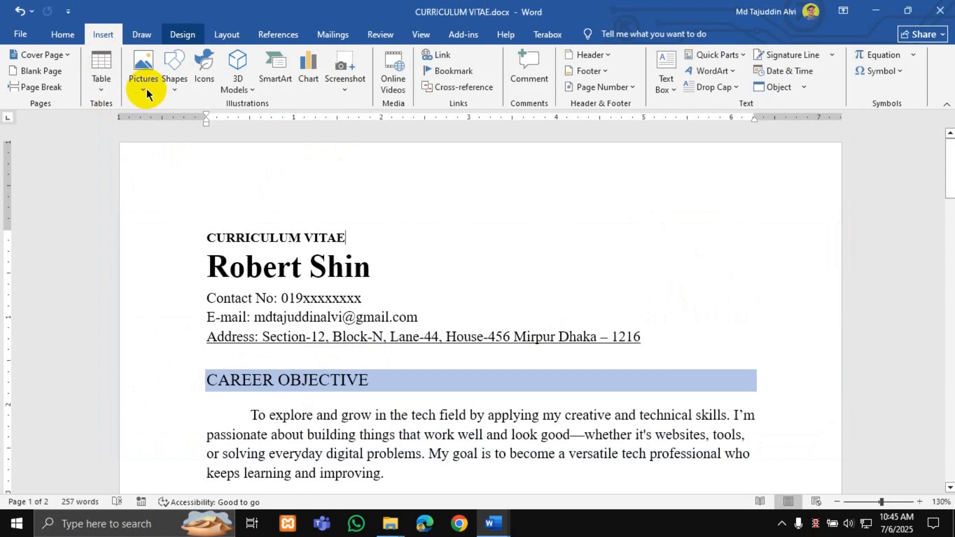
Insert the portrait of the man in a blue suit, the PNG whose name starts with 7f2e6fdd, from the Downloads folder into the title line.
click(144, 89)
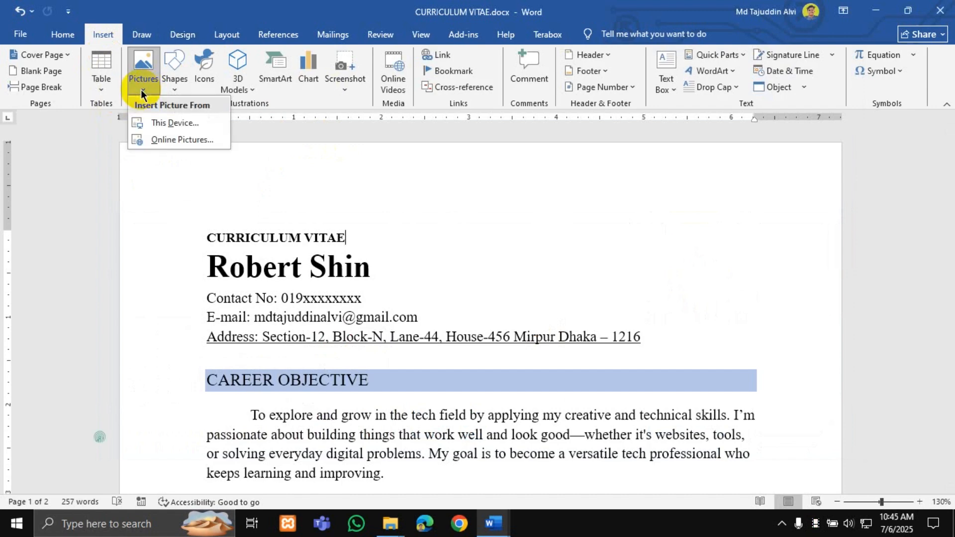
click(183, 129)
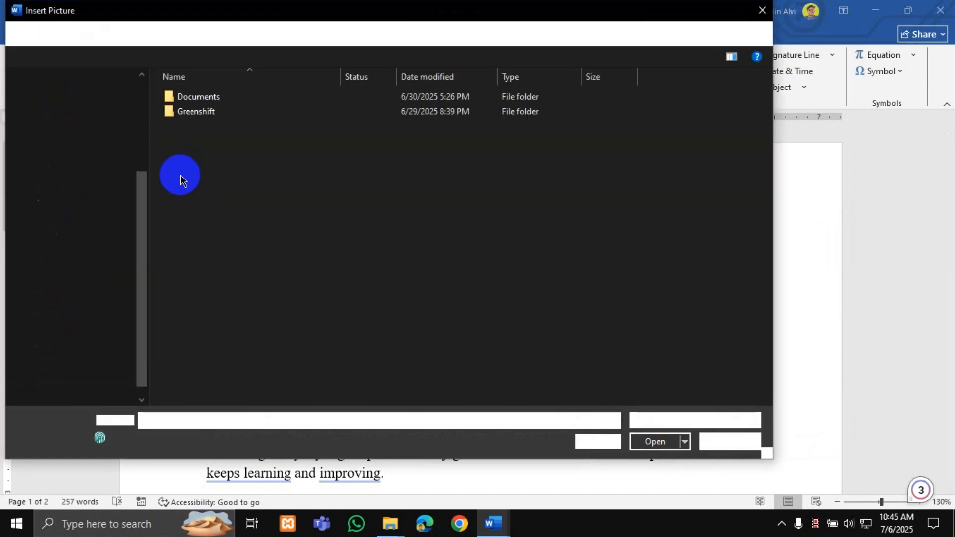
scroll(80, 154, up, 2)
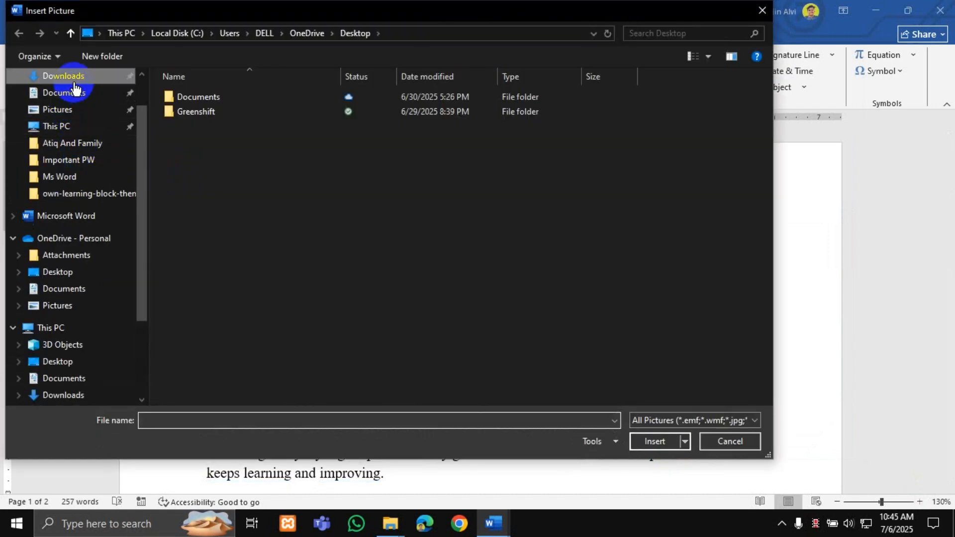
click(74, 80)
scroll(436, 235, down, 10)
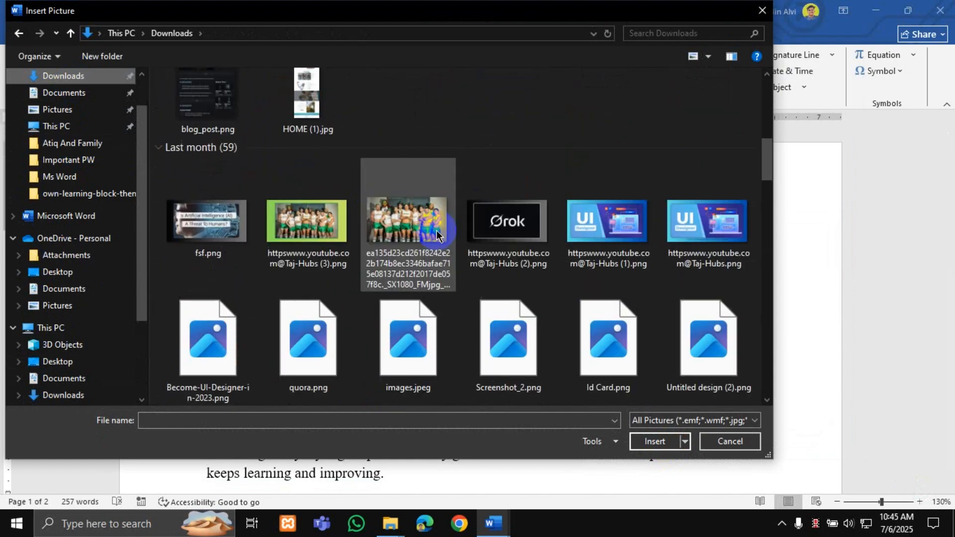
scroll(436, 234, down, 8)
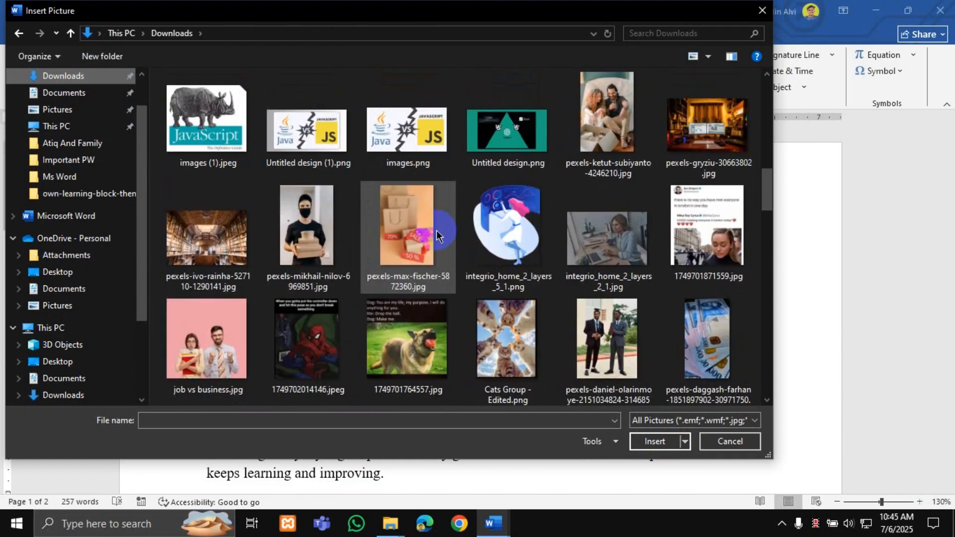
scroll(437, 234, up, 8)
scroll(436, 235, down, 8)
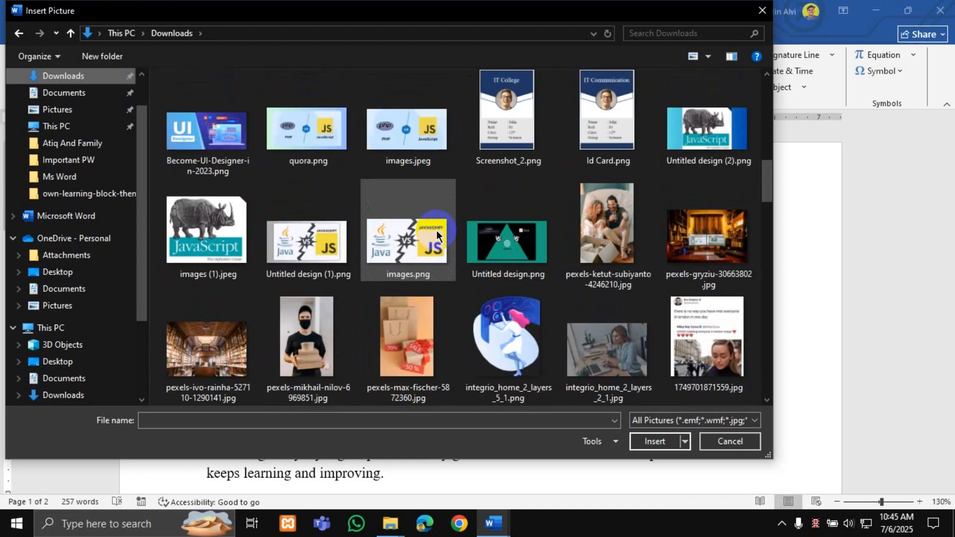
scroll(436, 235, down, 9)
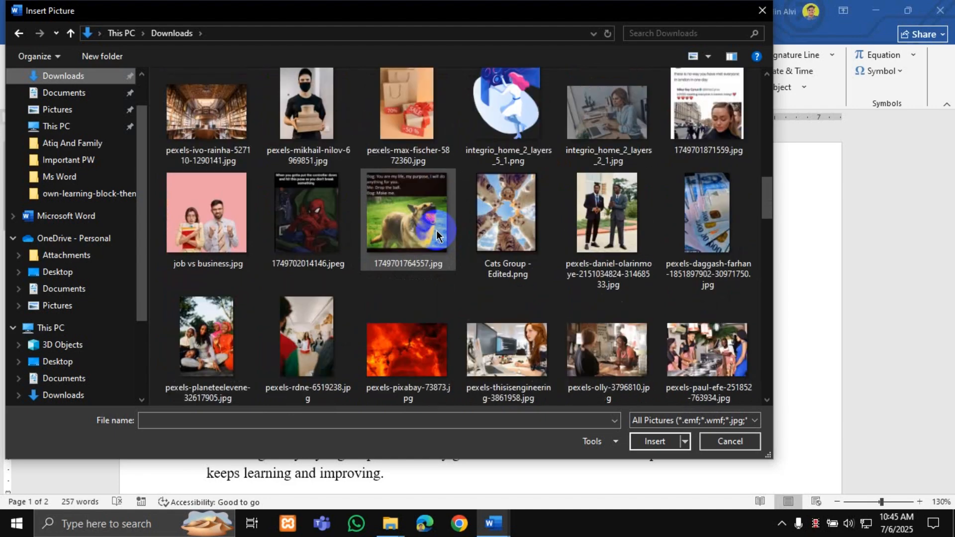
scroll(436, 234, down, 12)
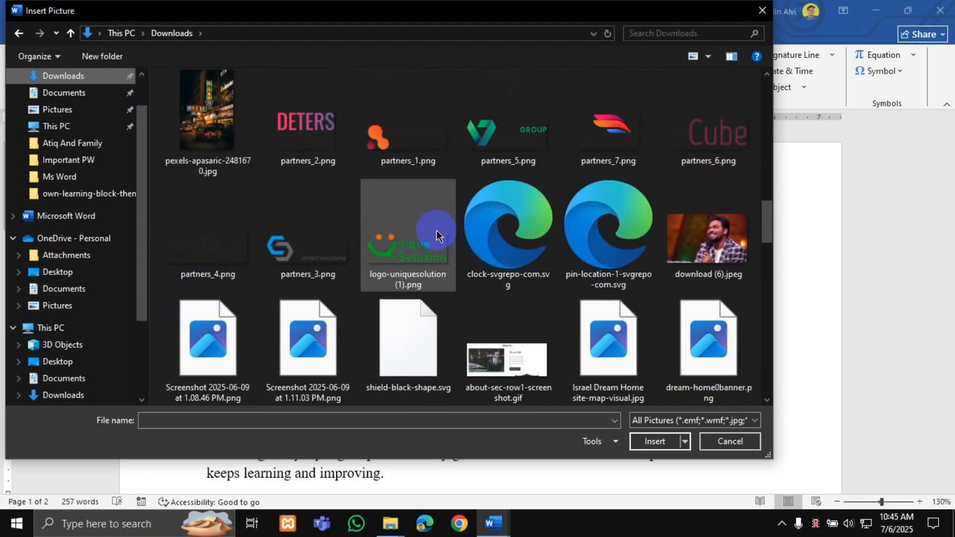
scroll(436, 235, down, 3)
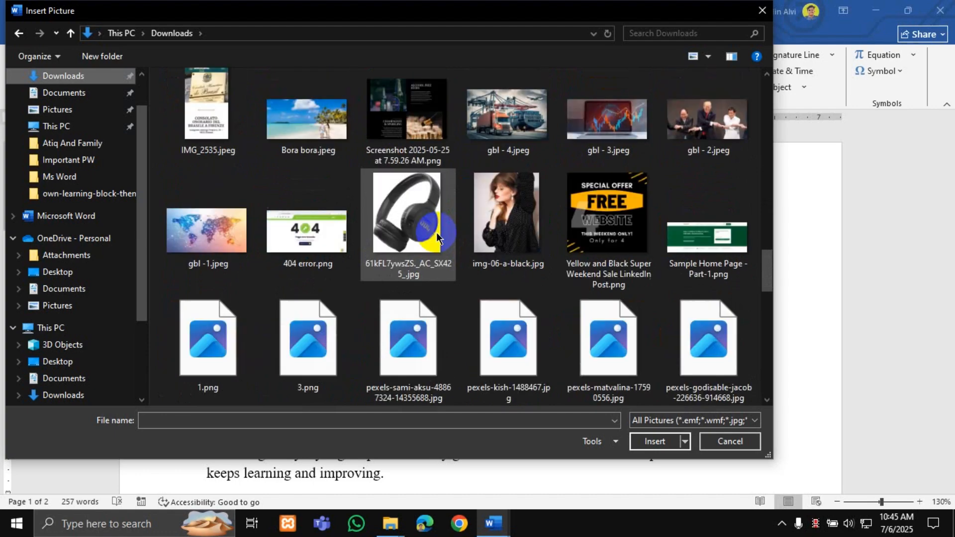
scroll(436, 234, down, 6)
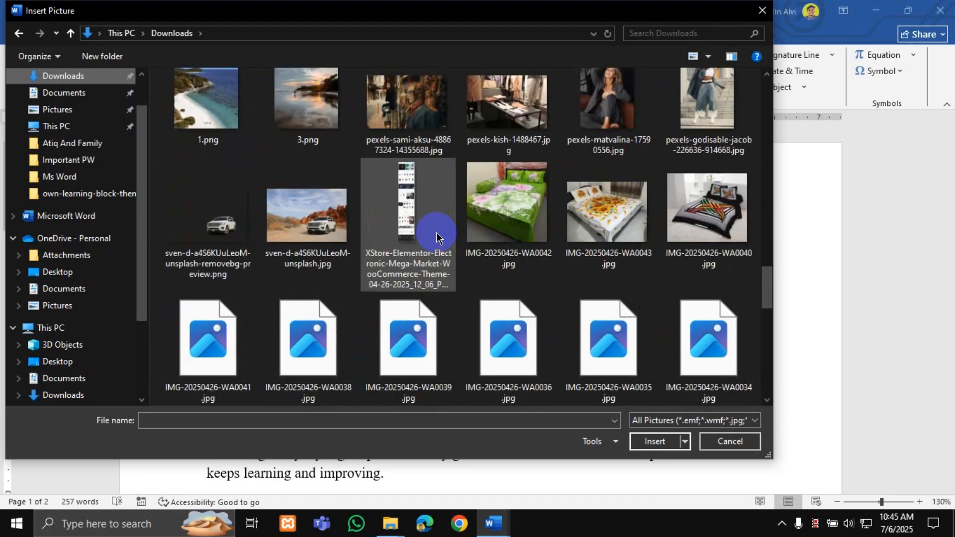
scroll(436, 235, down, 12)
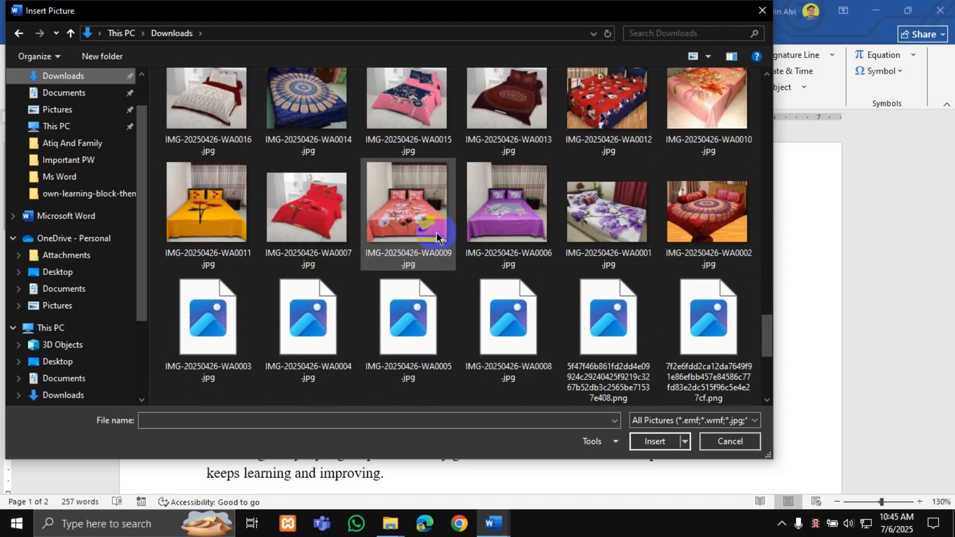
scroll(436, 234, down, 6)
click(701, 127)
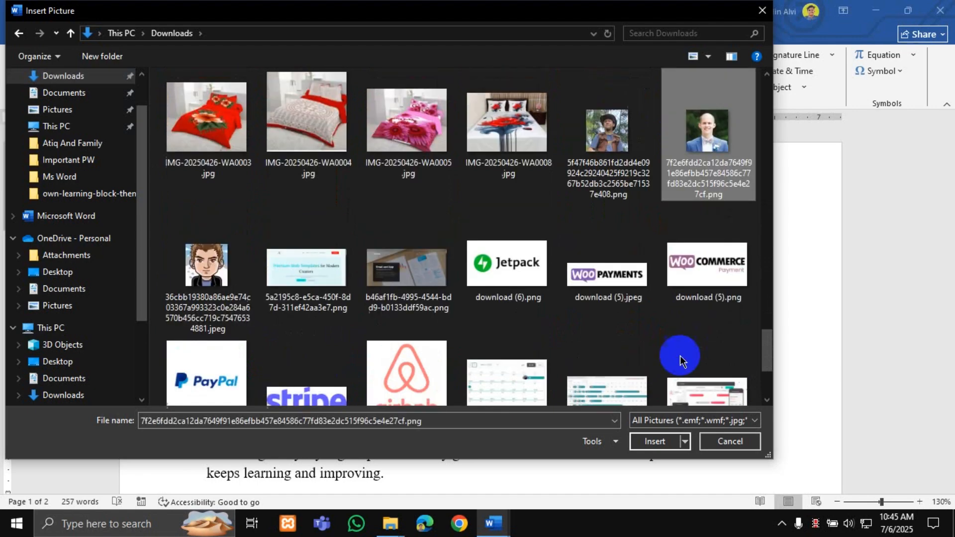
click(659, 442)
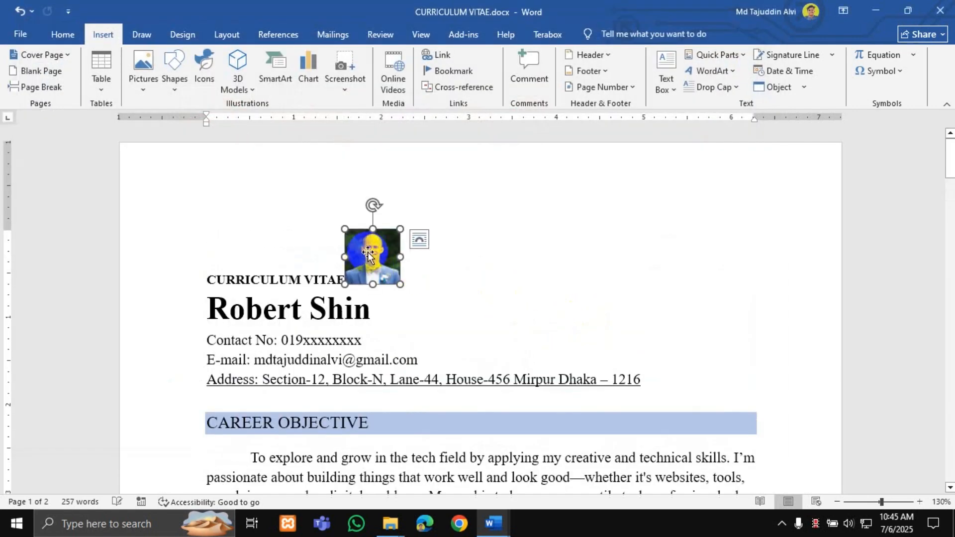
Give the photo square text wrapping, enlarge it to about 1.01 inches square and place it beside the name near the page's right margin.
click(418, 240)
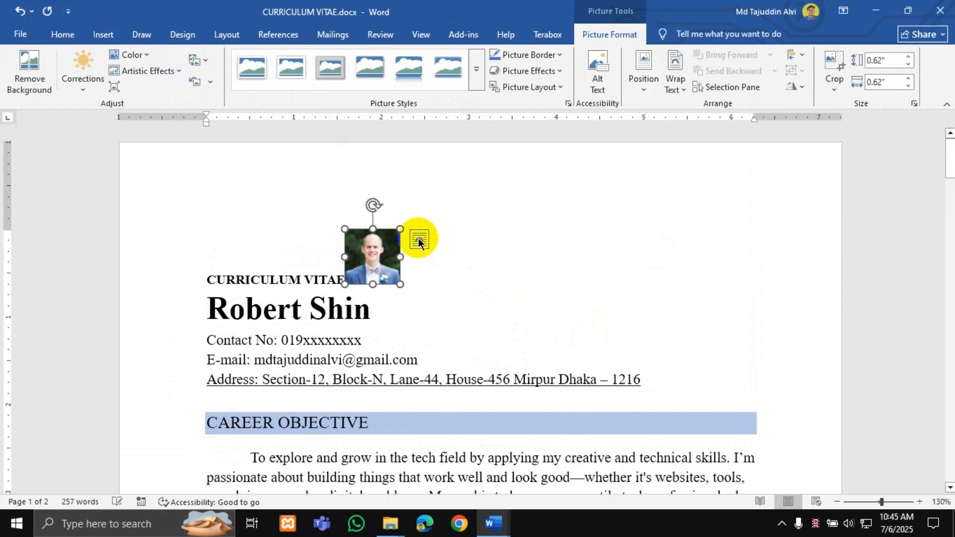
click(461, 337)
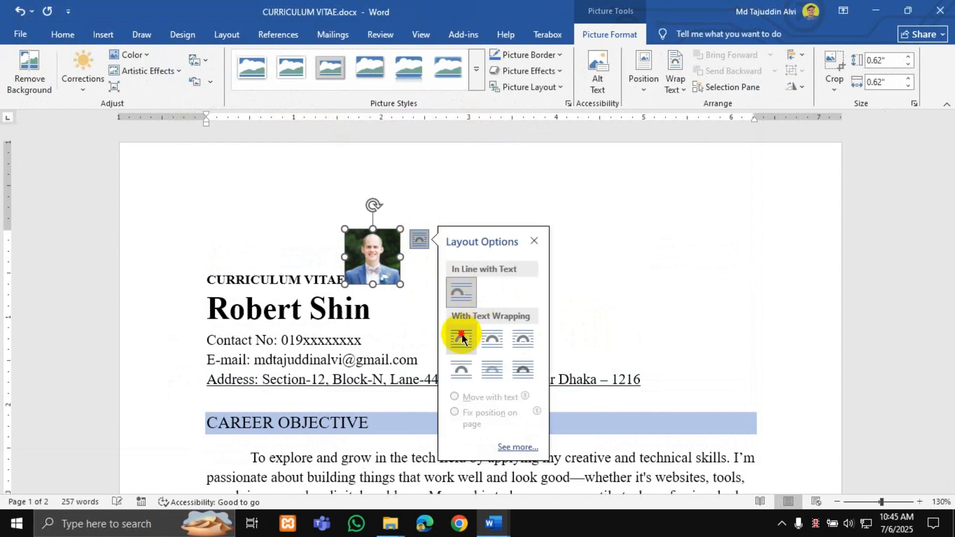
drag(378, 258, 688, 320)
click(668, 247)
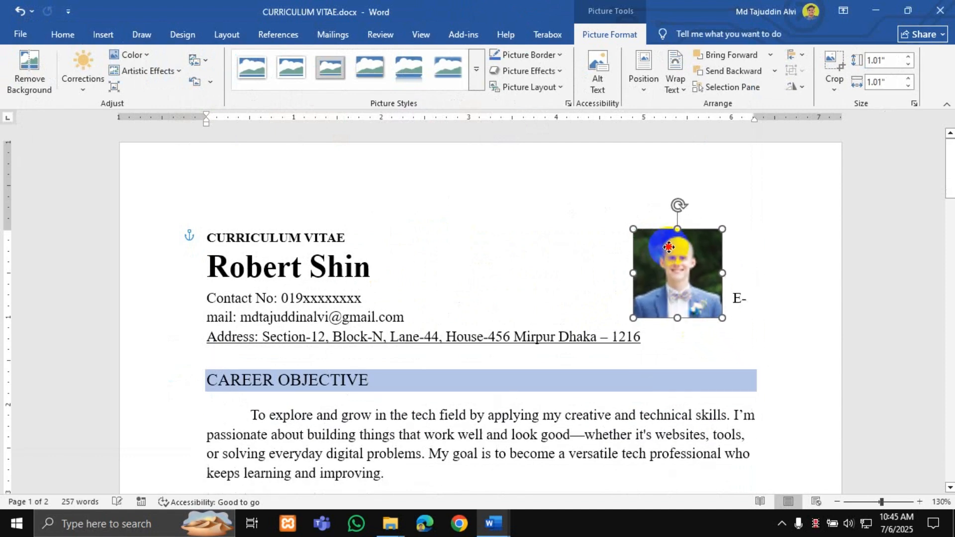
drag(668, 247, 681, 251)
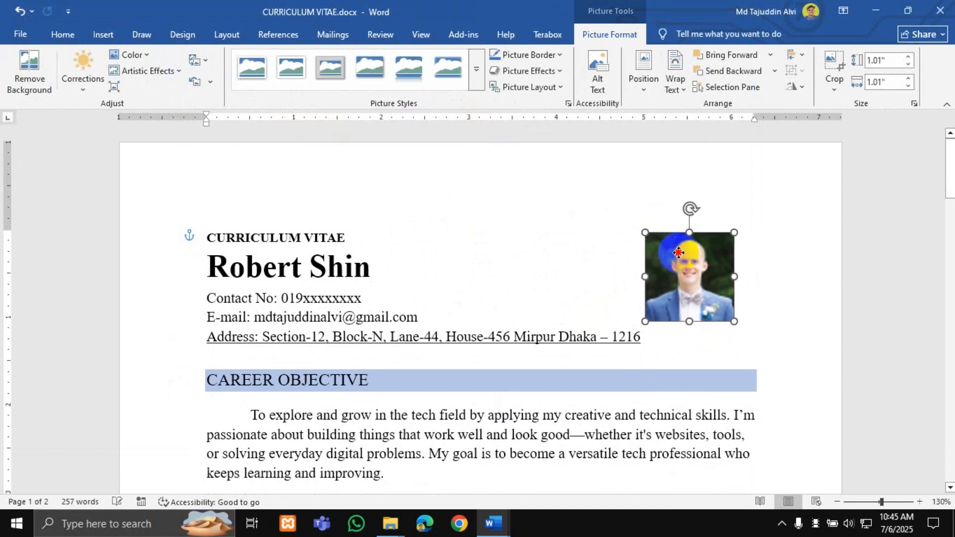
Enlarge the photo further and align it with the page's right margin, level with the CURRICULUM VITAE title.
click(430, 340)
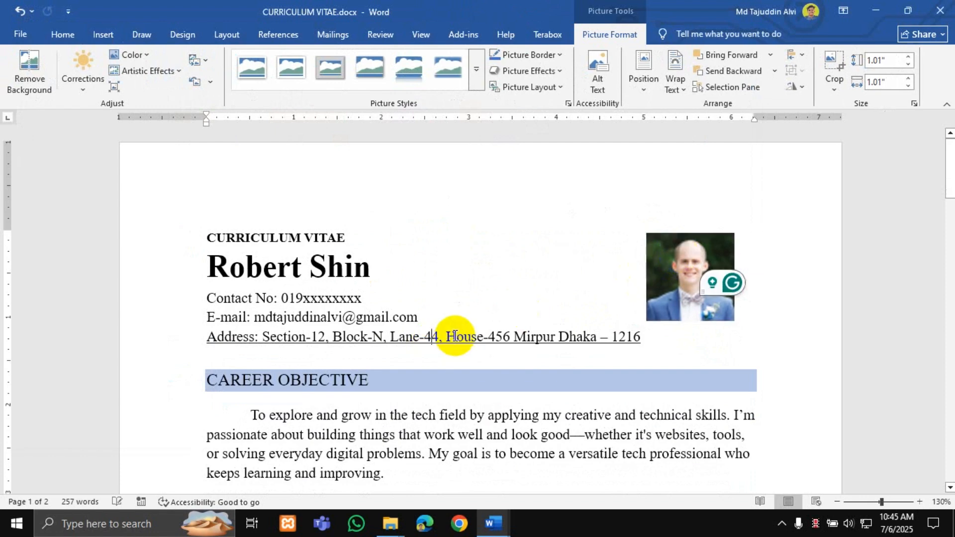
click(716, 319)
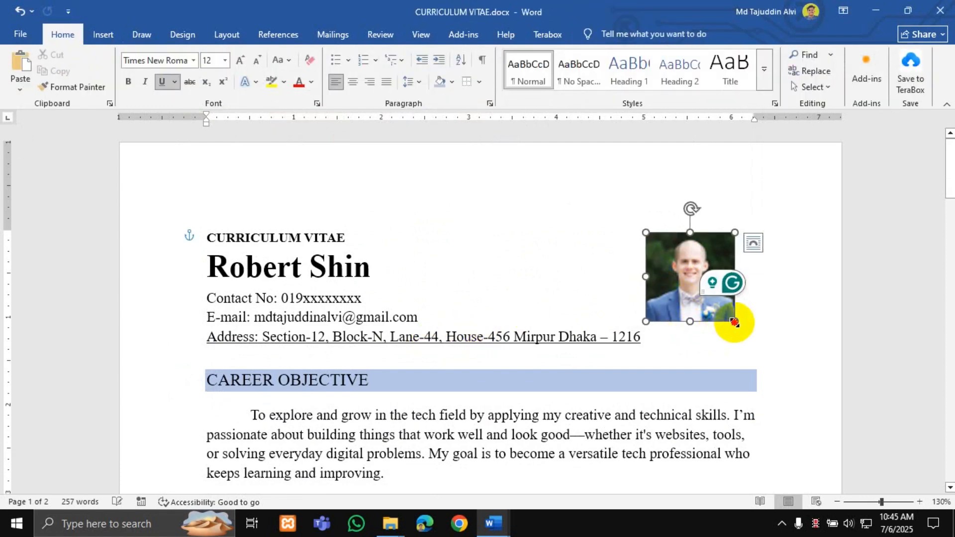
drag(734, 321, 756, 346)
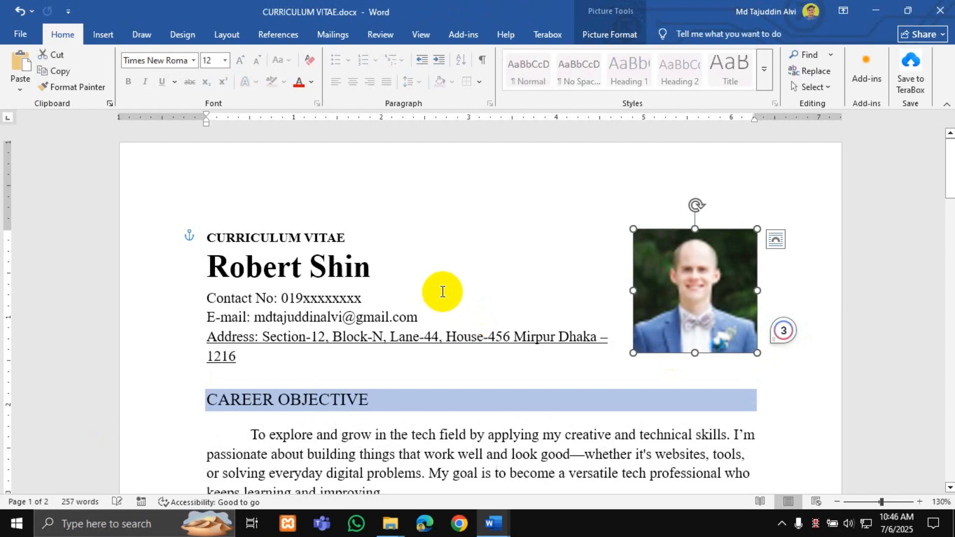
click(442, 292)
scroll(443, 292, down, 5)
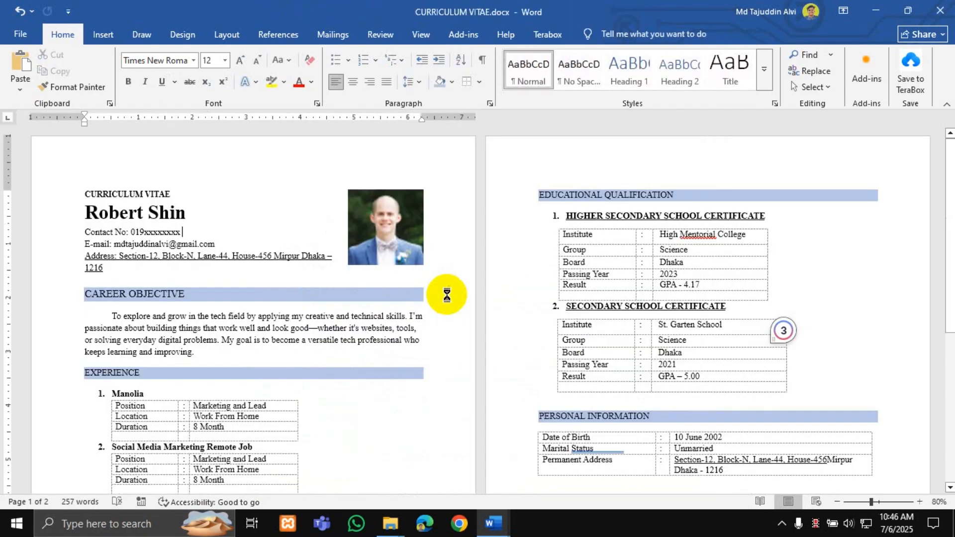
scroll(447, 295, down, 2)
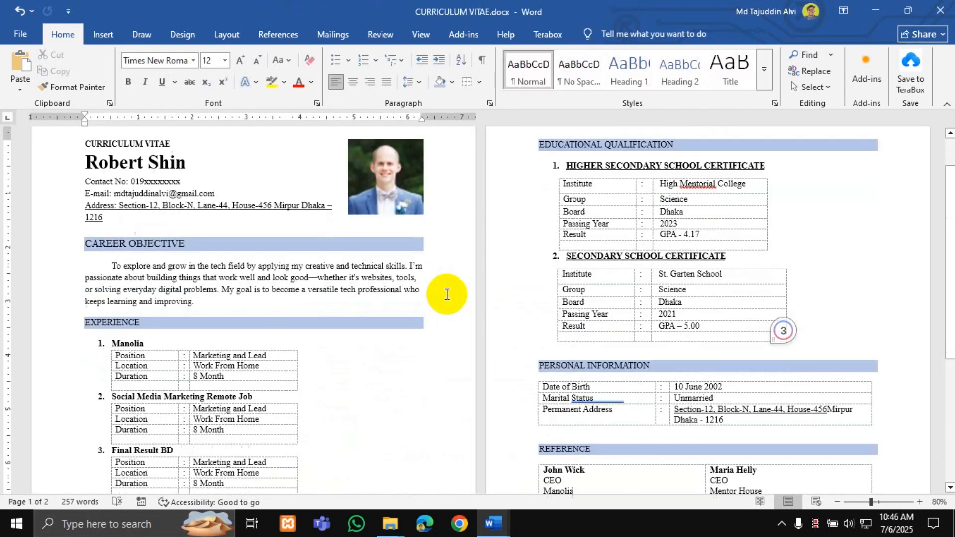
scroll(447, 295, down, 2)
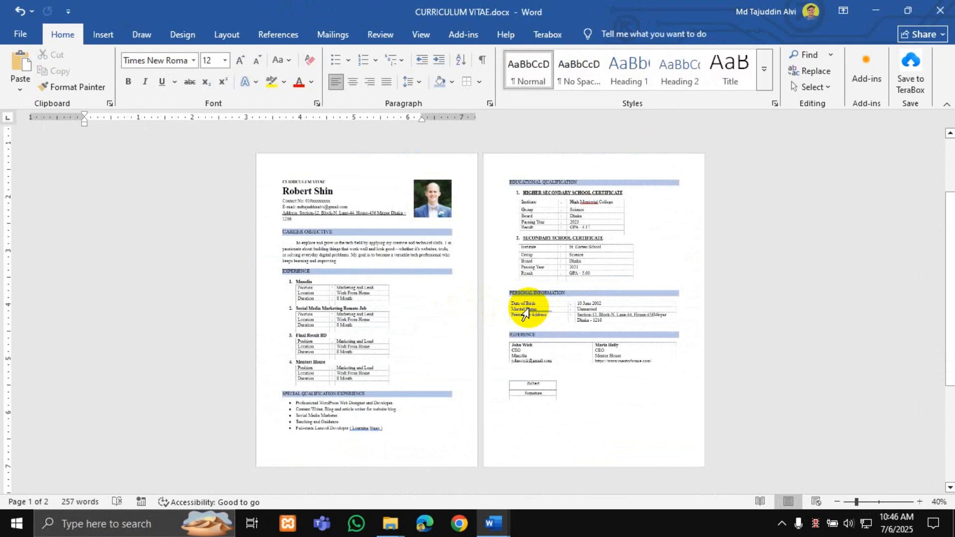
scroll(525, 313, up, 5)
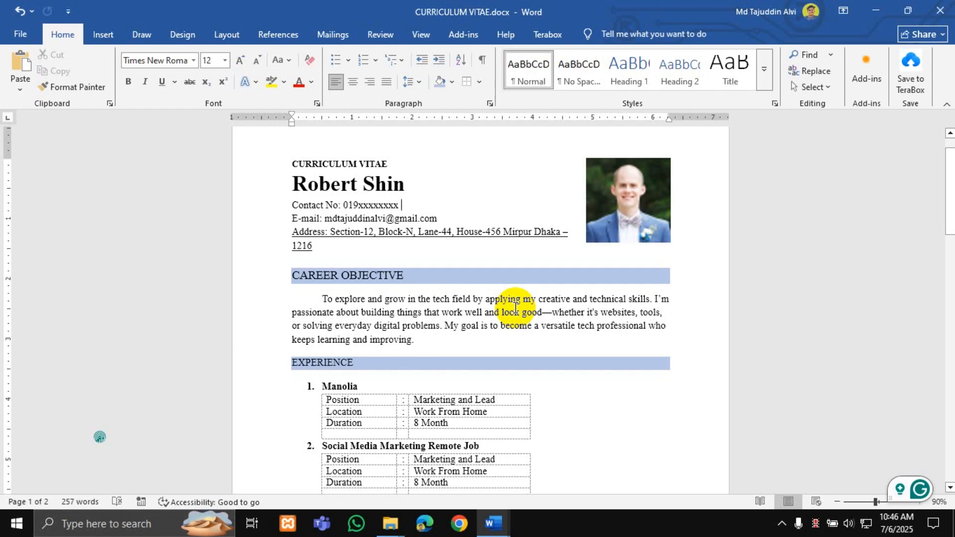
click(463, 300)
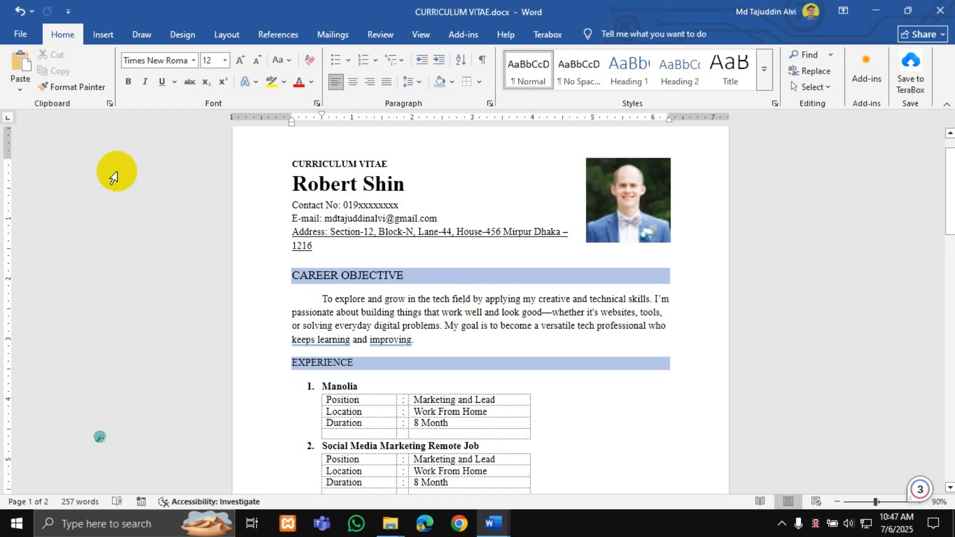
click(356, 265)
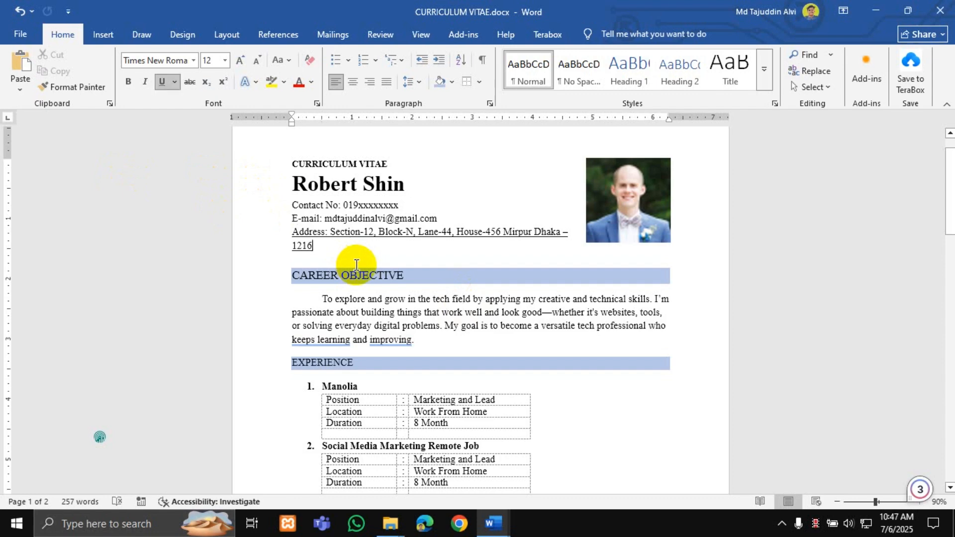